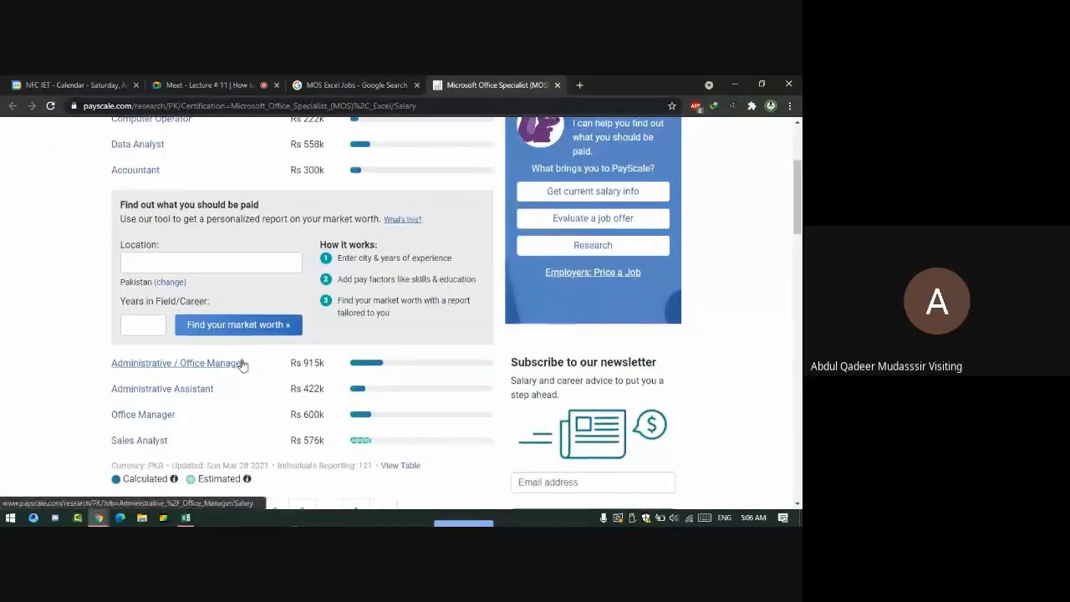
Step: Review the Pakistan salary figures by job for the Microsoft Office Specialist Excel certification on PayScale, and close that page
scroll(243, 365, down, 1)
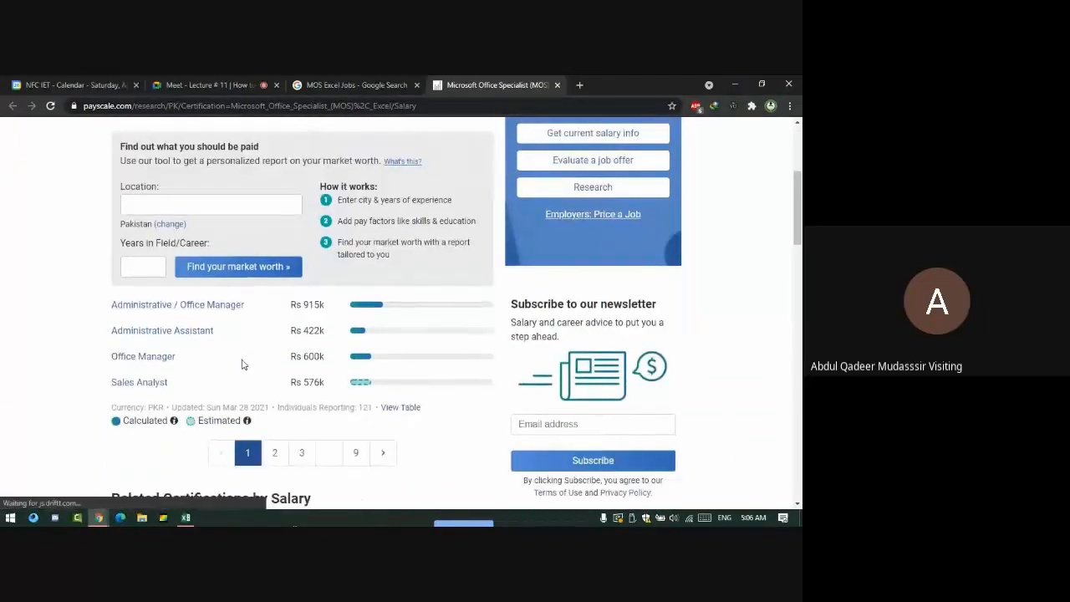
scroll(242, 364, down, 5)
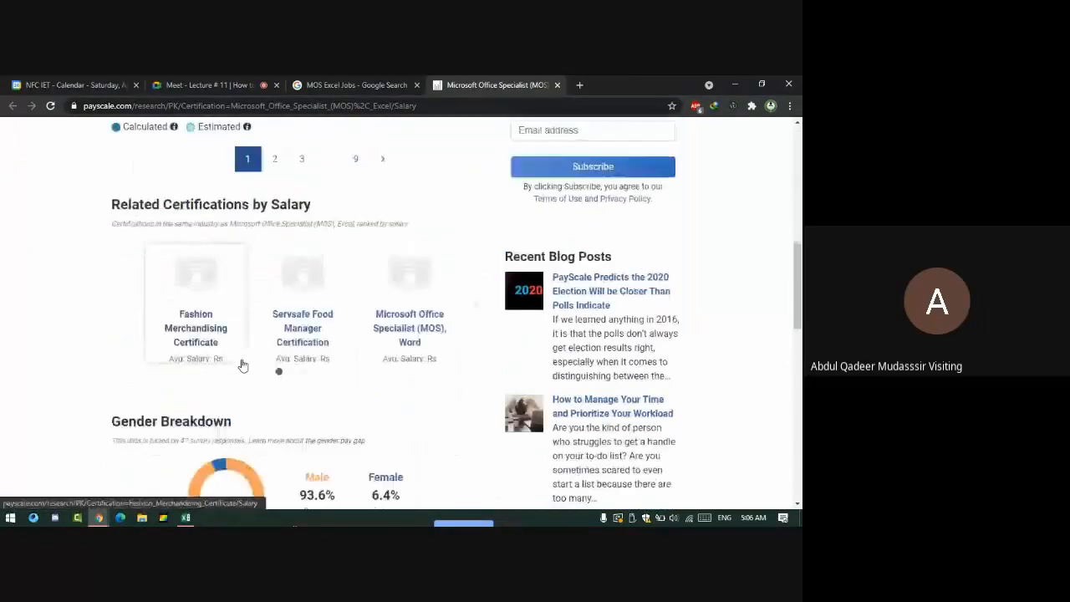
scroll(243, 364, down, 5)
scroll(286, 323, up, 15)
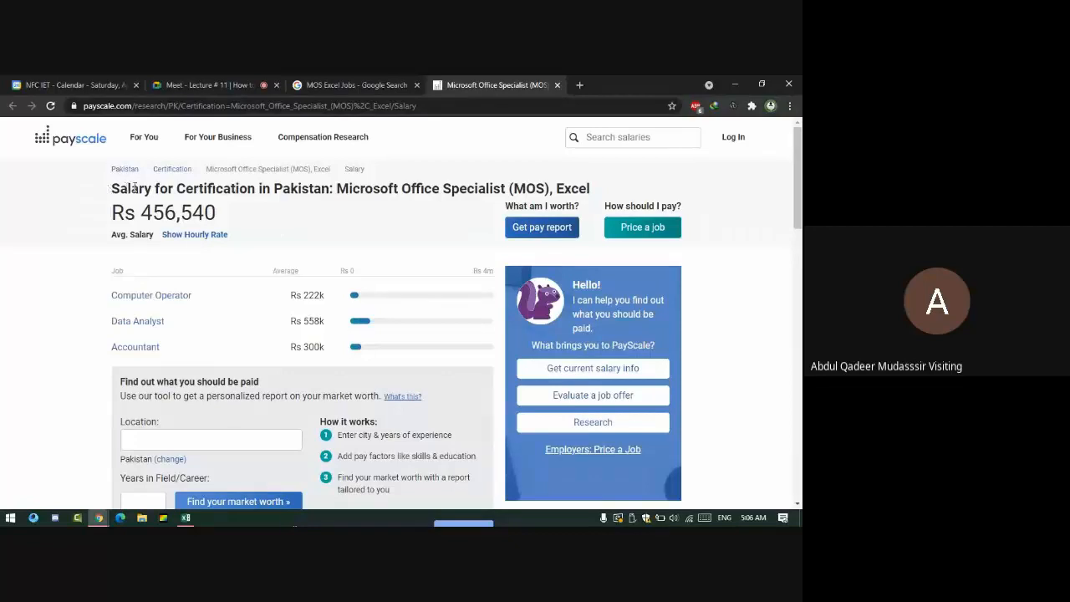
drag(134, 187, 582, 193)
click(176, 206)
scroll(226, 316, down, 6)
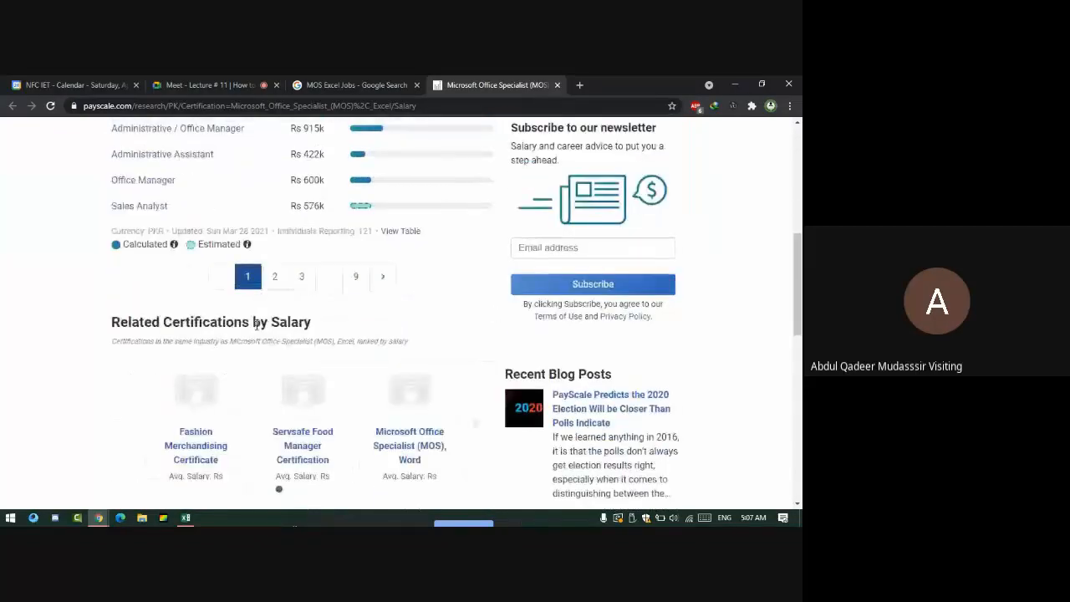
scroll(255, 325, up, 4)
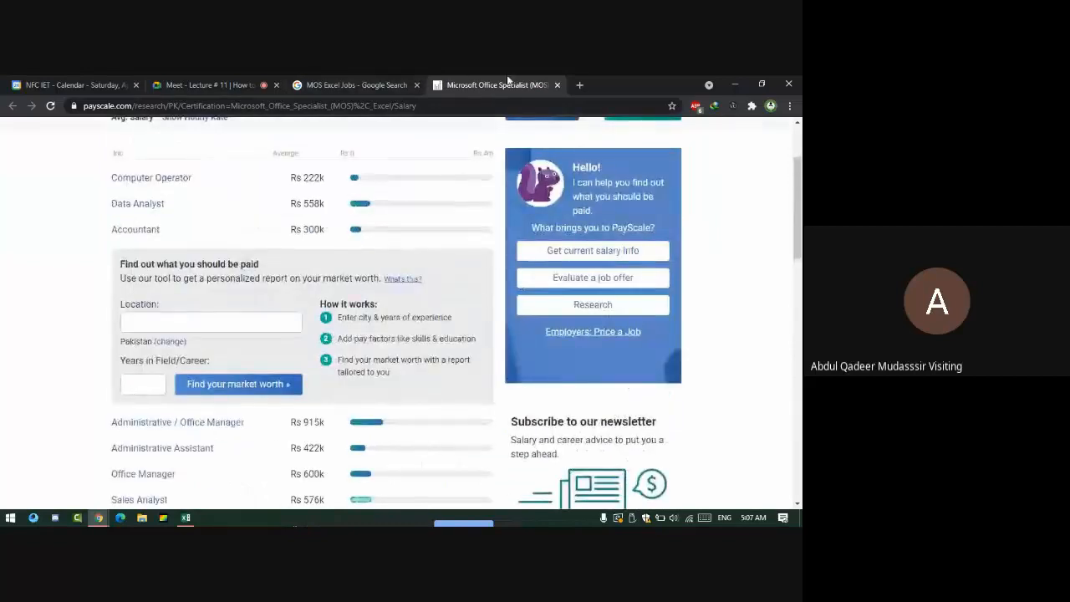
middle_click(508, 80)
Step: Look over the job search results and extend the Google query to "MOS Excel Jobs in us"
scroll(234, 305, down, 3)
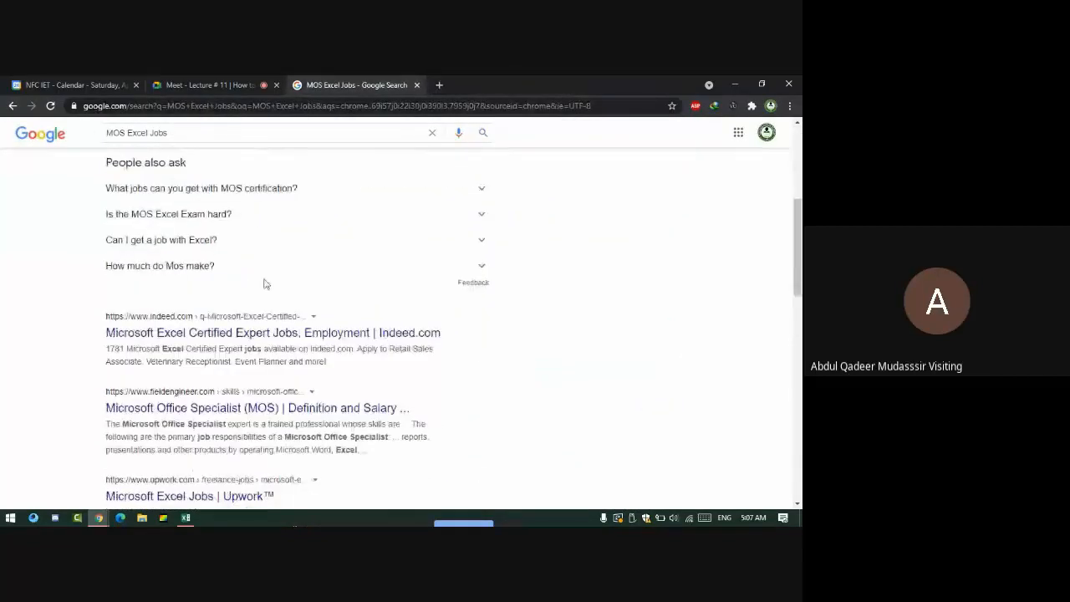
scroll(315, 339, down, 2)
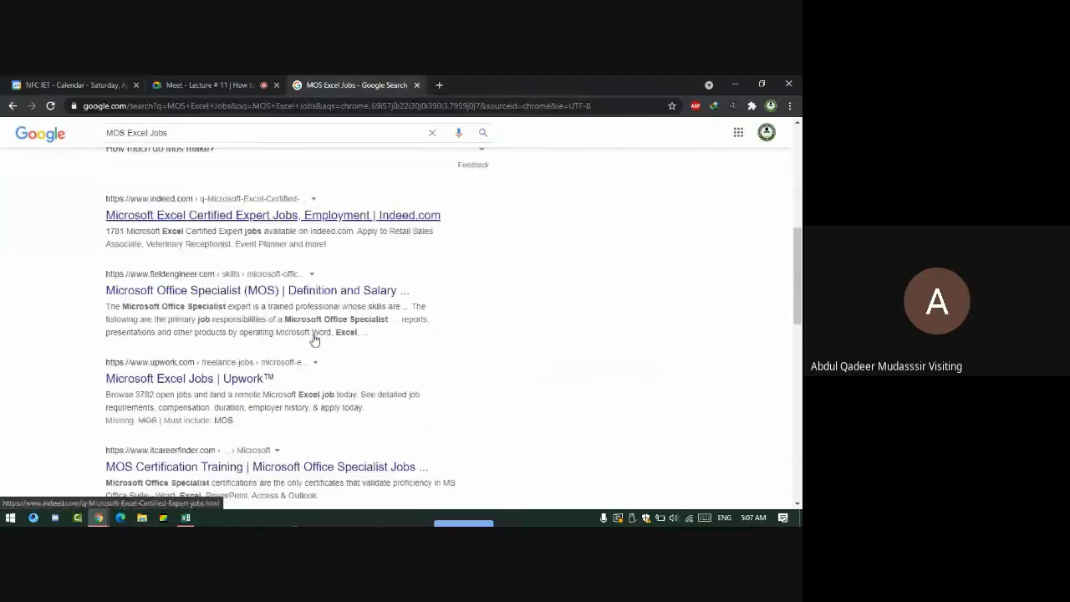
scroll(434, 401, up, 8)
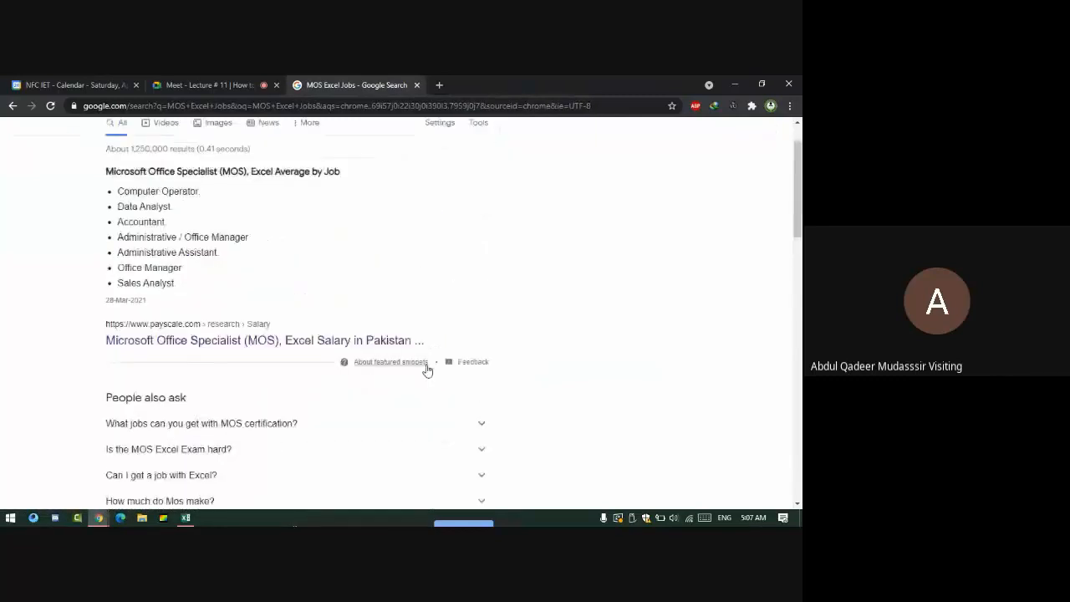
click(251, 147)
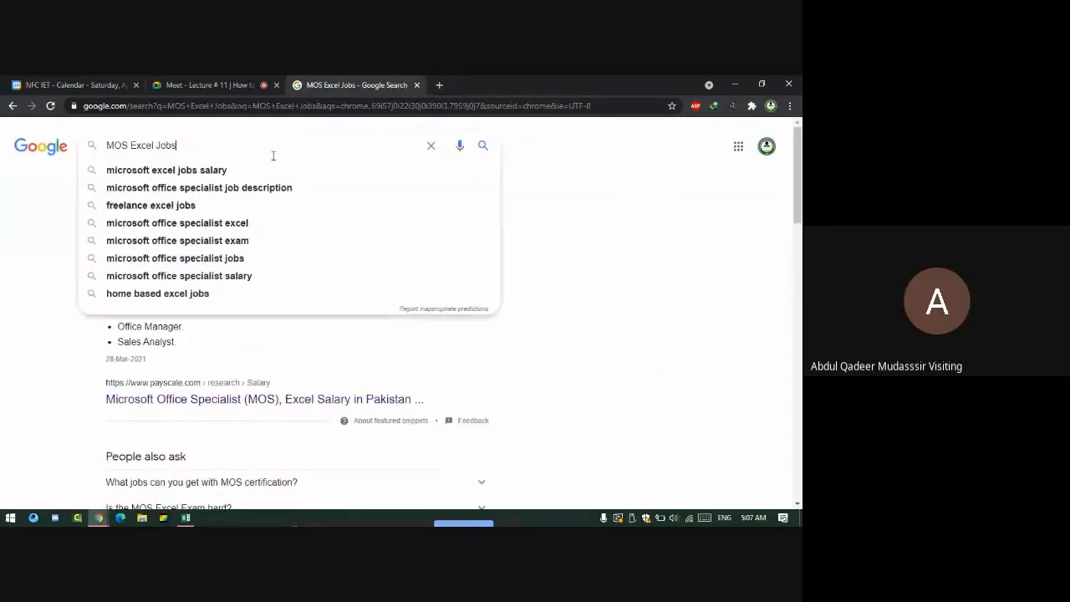
text(in us)
key(Return)
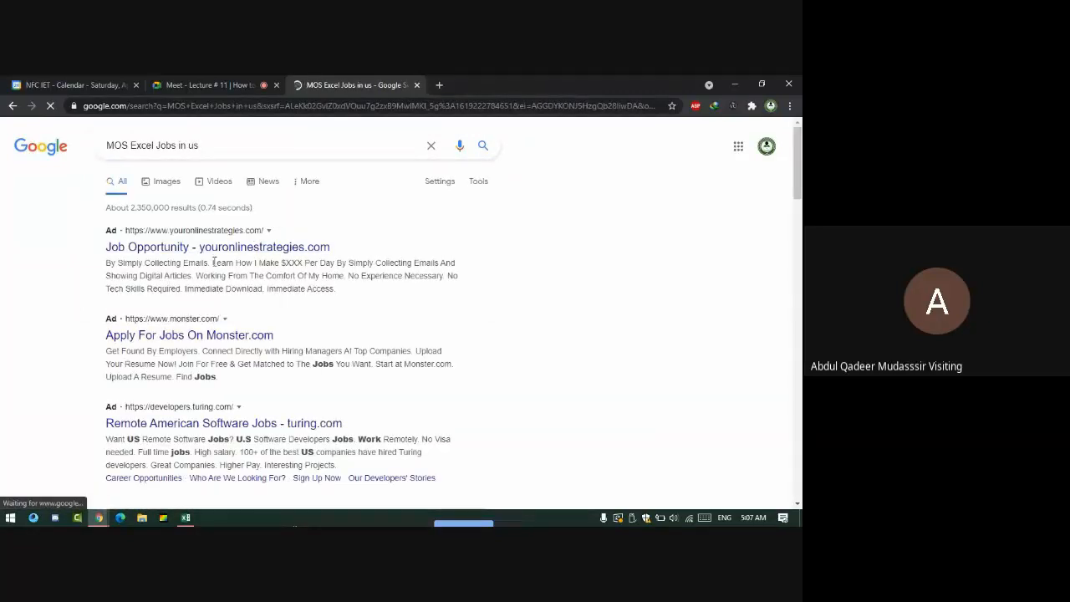
Step: Browse the US job results and open PayScale's Microsoft Office Specialist Excel Hourly Rate result in a new tab
scroll(260, 314, down, 1)
scroll(260, 313, down, 5)
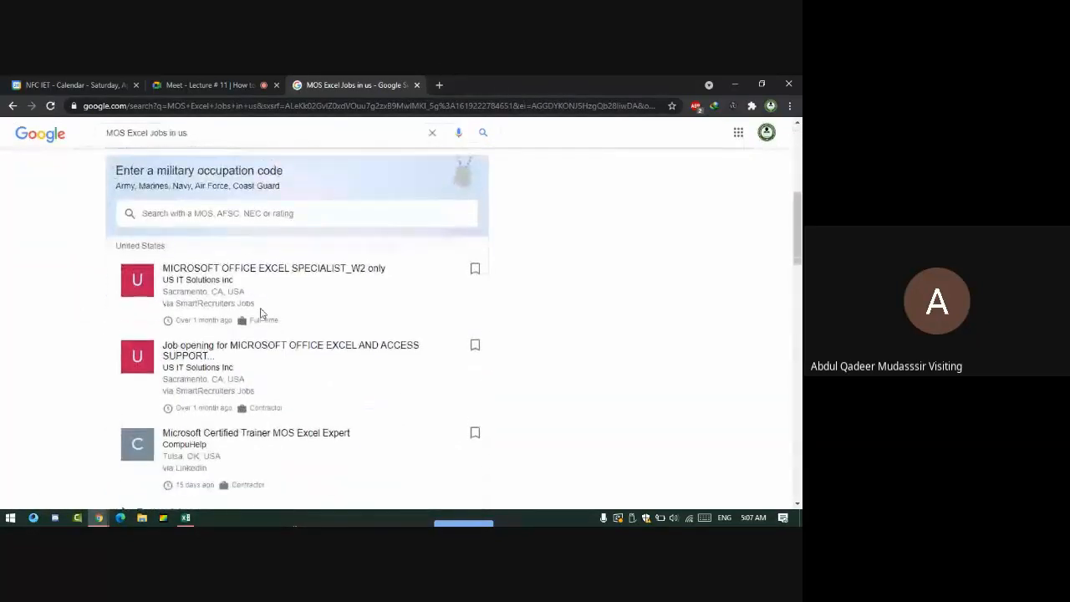
scroll(259, 313, down, 1)
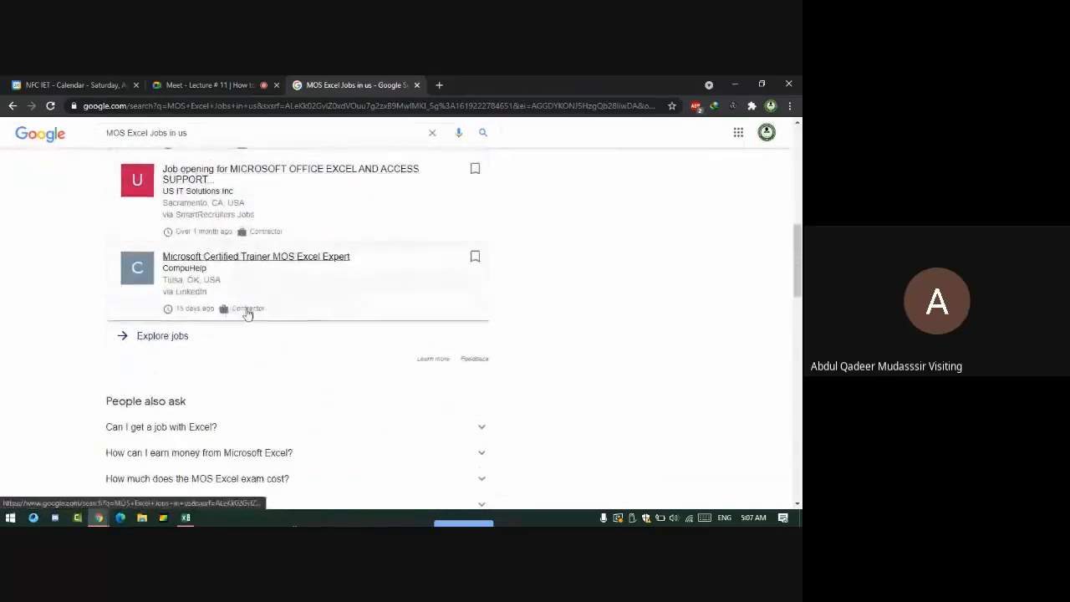
scroll(187, 347, down, 4)
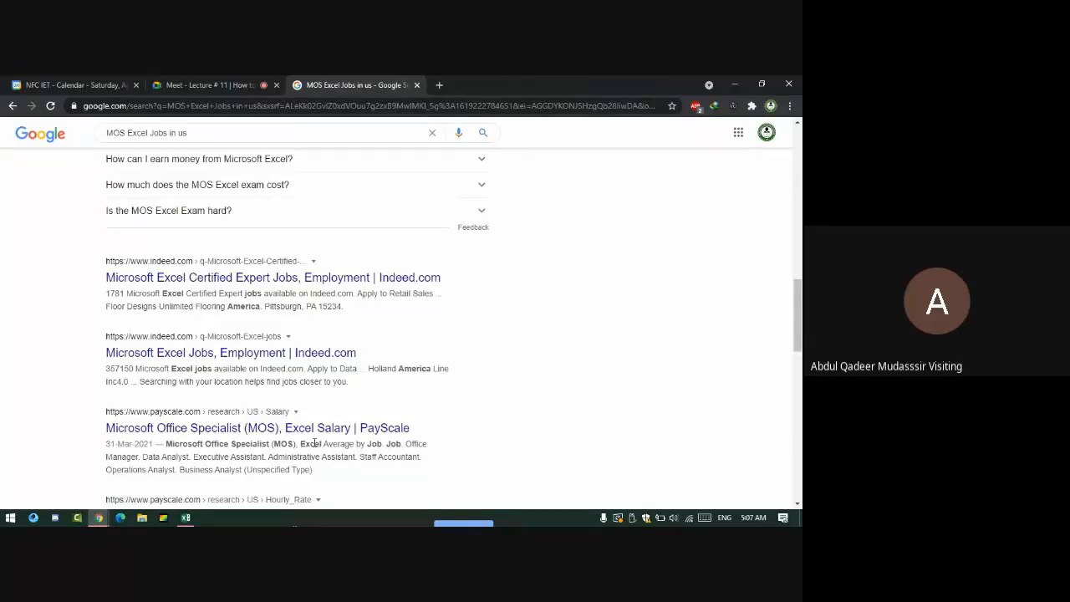
scroll(442, 399, up, 10)
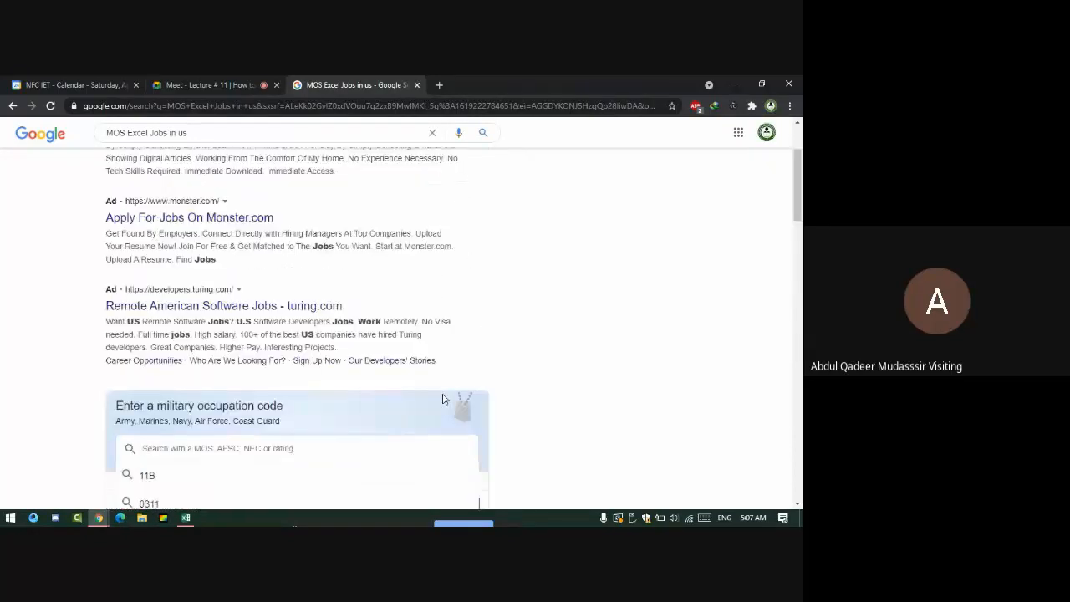
scroll(442, 399, down, 10)
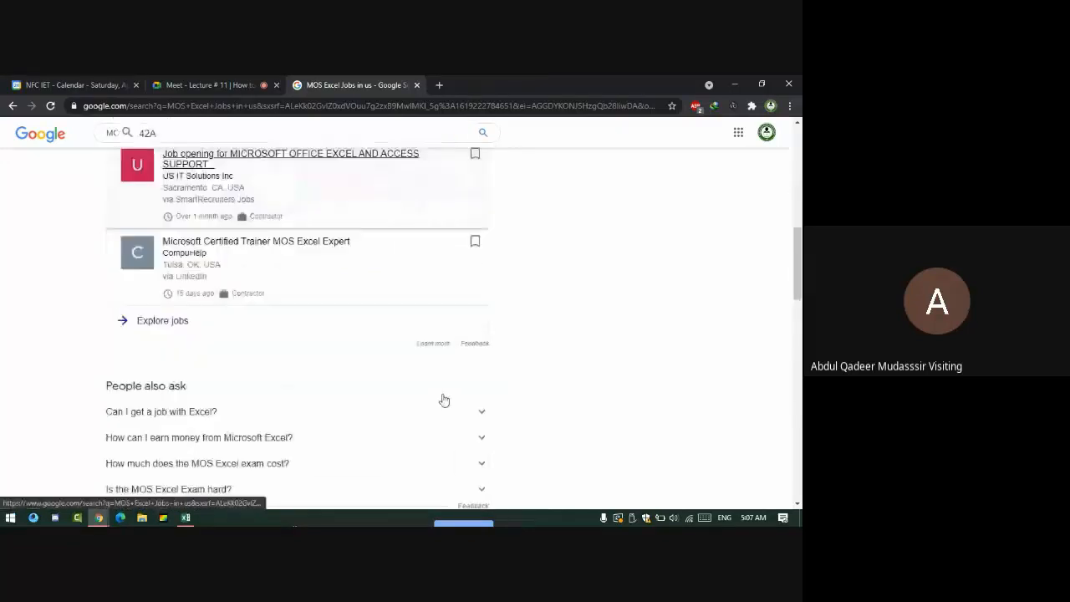
scroll(442, 399, down, 6)
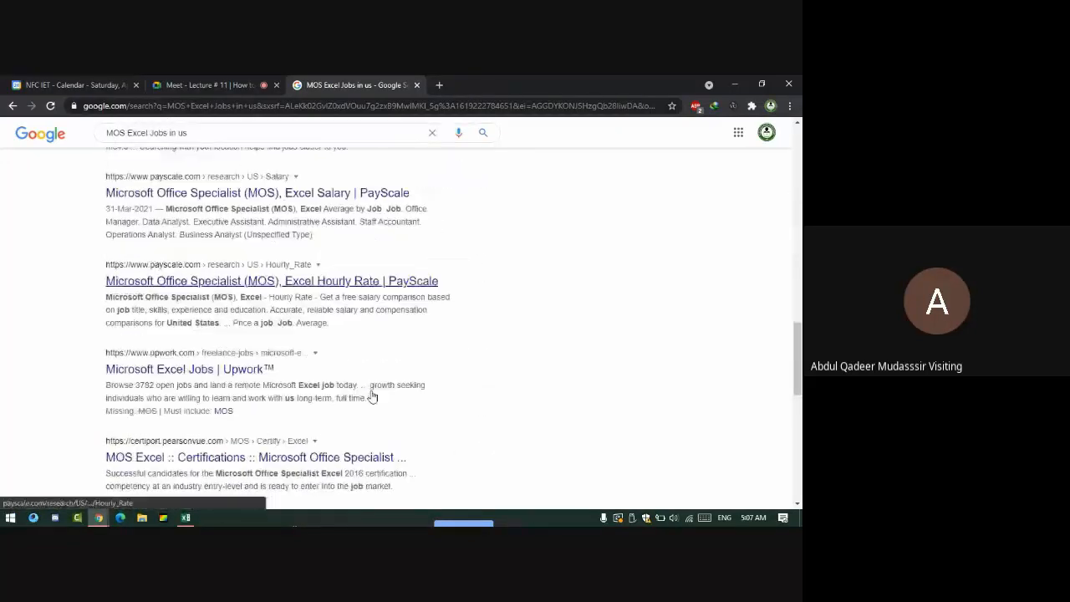
right_click(220, 285)
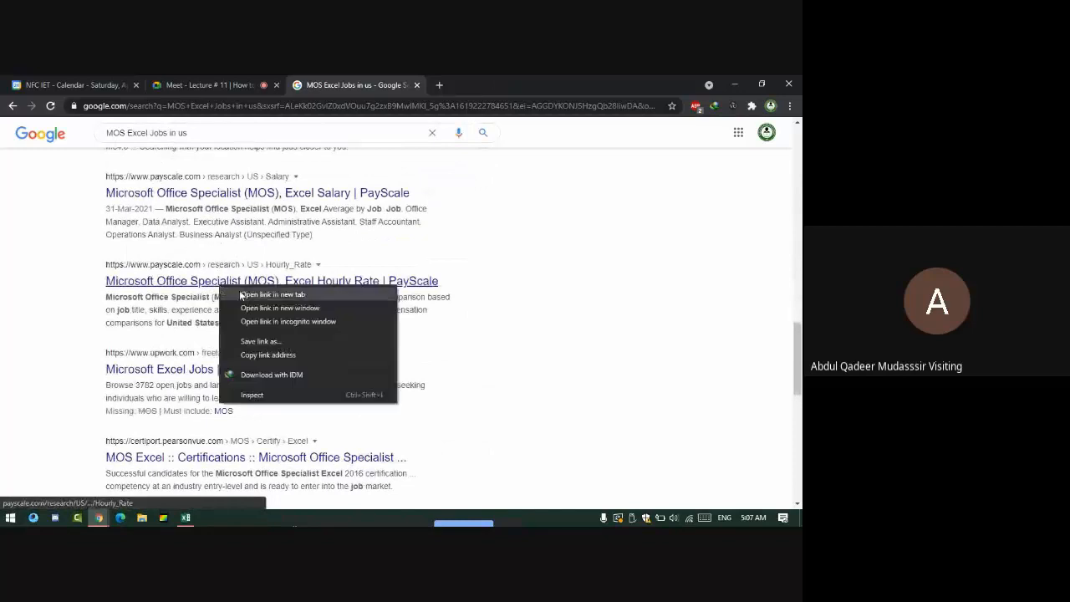
click(272, 301)
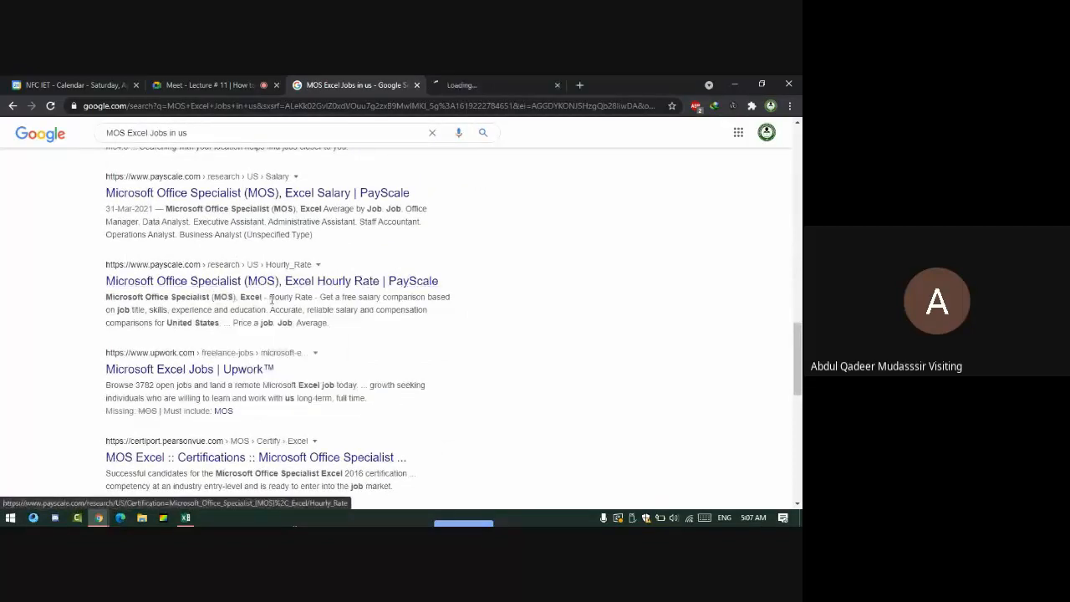
click(462, 84)
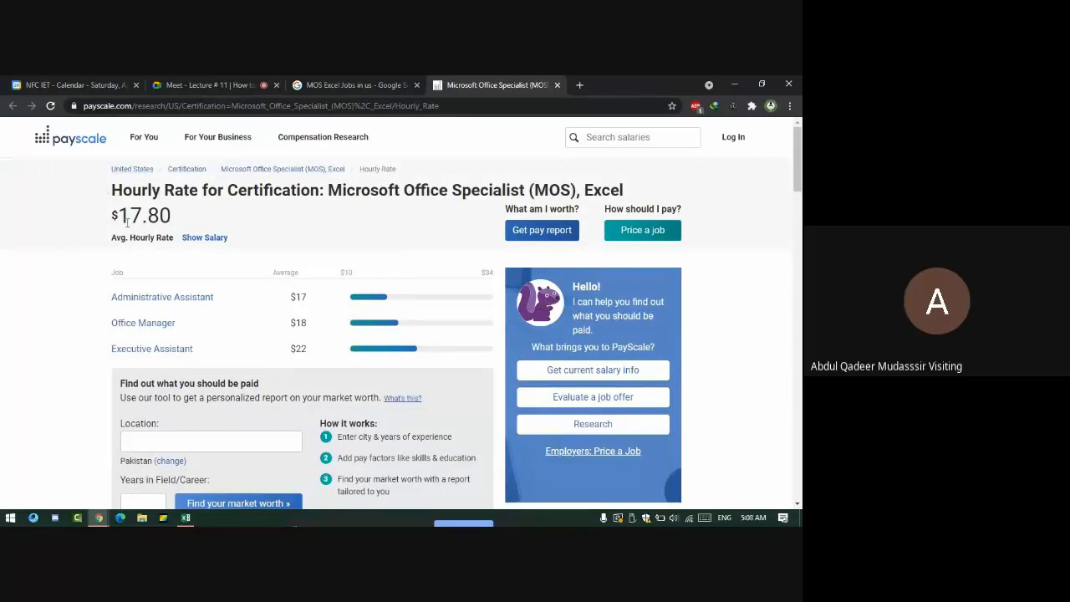
Step: Search Google in a new tab for the average hourly rate converted to rupees, using "17.80$ to pkr"
drag(124, 220, 599, 87)
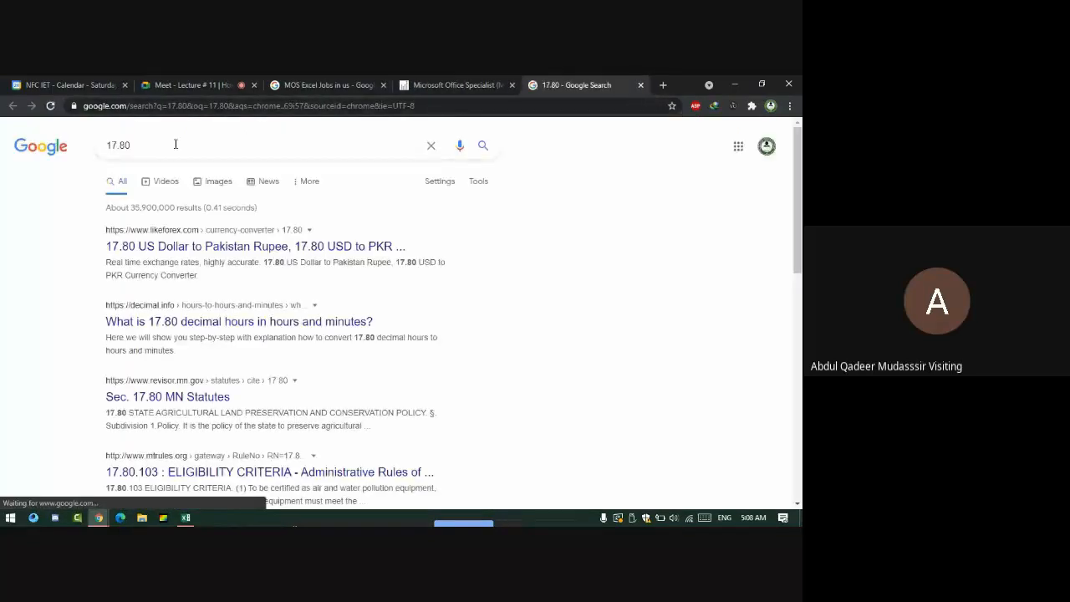
click(175, 145)
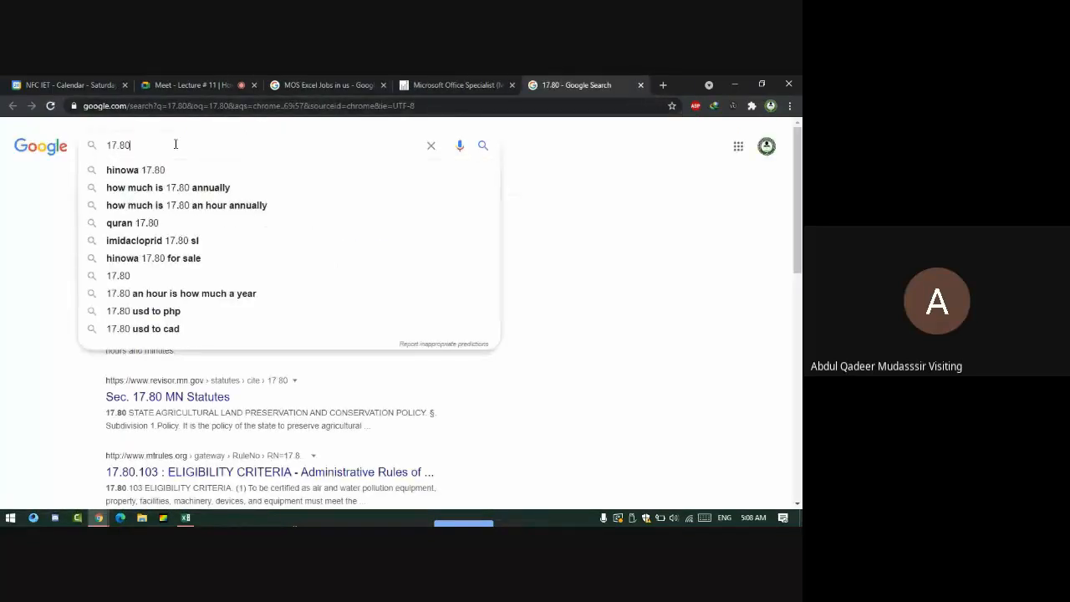
text($ to pkr)
key(Return)
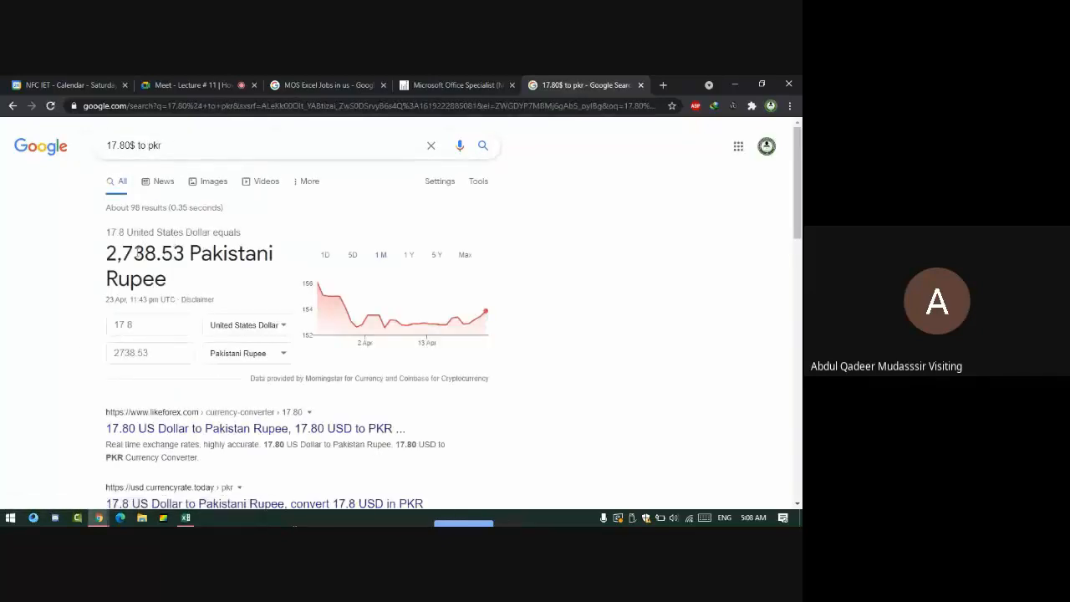
double_click(138, 254)
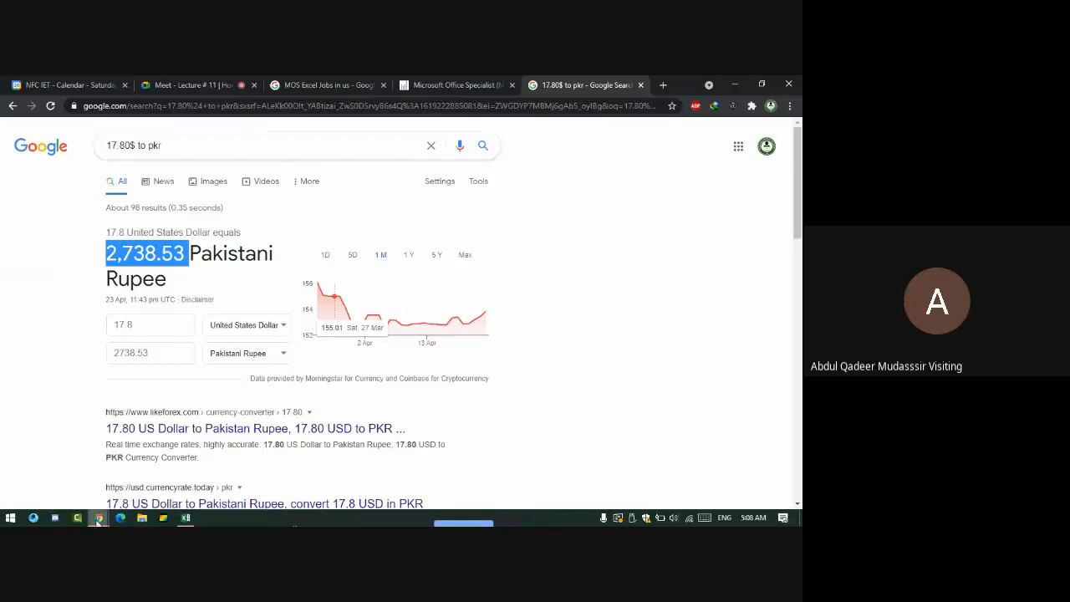
Step: Convert eight hours' pay to rupees by changing the query to "17.80$*8 to pkr", and review the results
click(134, 148)
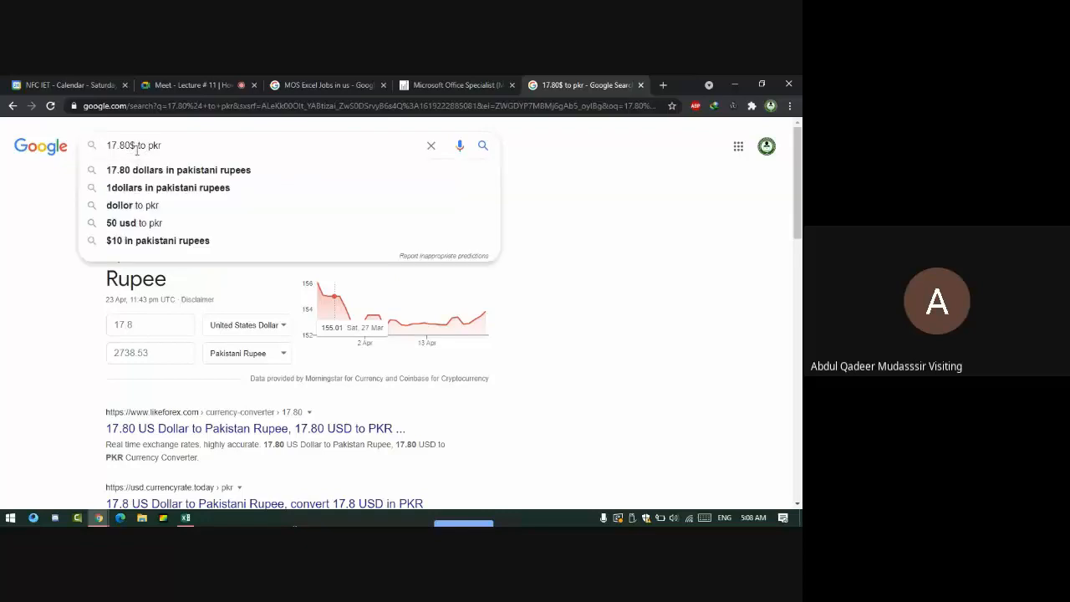
text(*8)
key(Return)
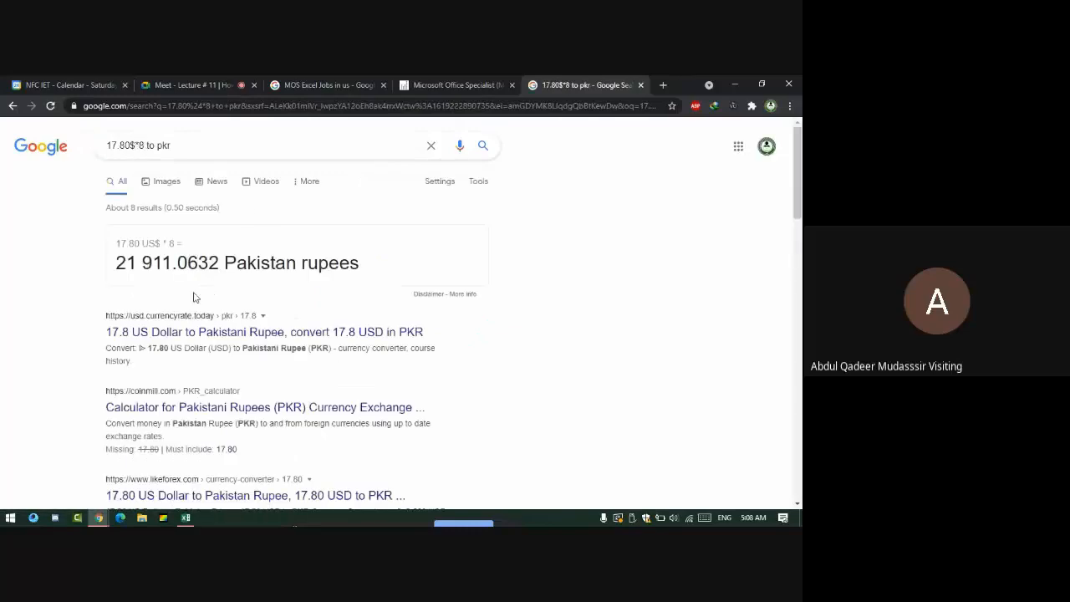
double_click(126, 262)
click(131, 261)
scroll(106, 306, down, 6)
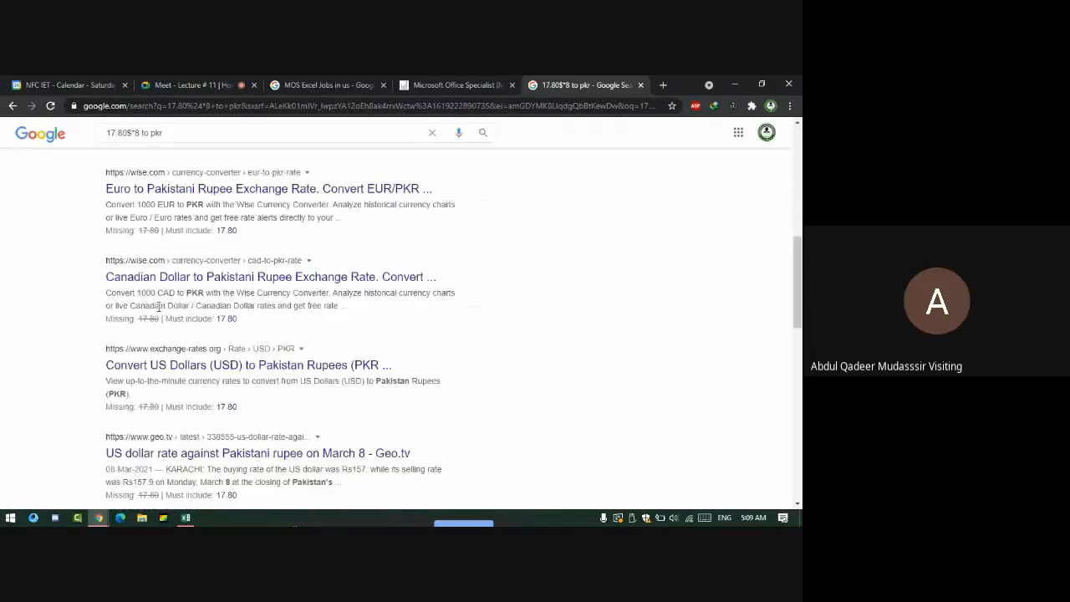
scroll(159, 306, down, 5)
scroll(229, 311, up, 10)
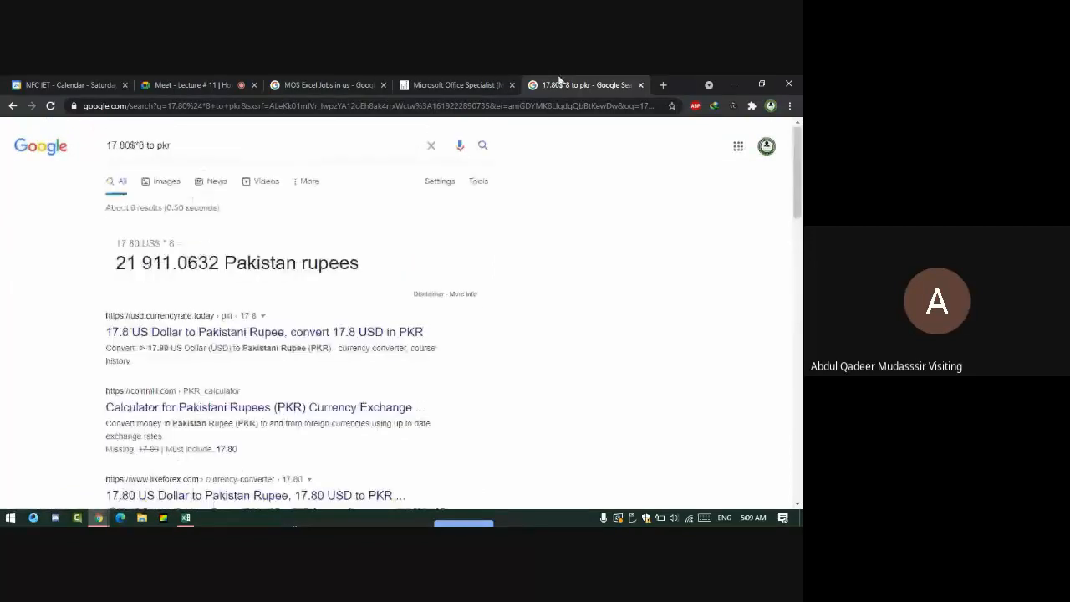
Step: Close the currency conversion, PayScale hourly rate and MOS job search tabs to return to the Google Meet call
key(ctrl+w)
key(ctrl+w)
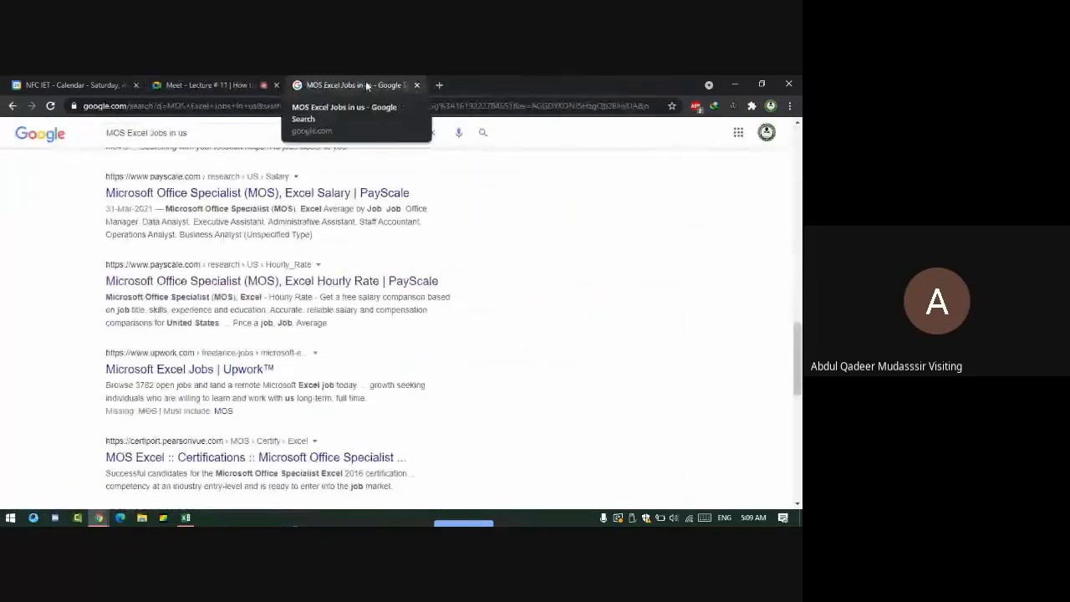
key(ctrl+w)
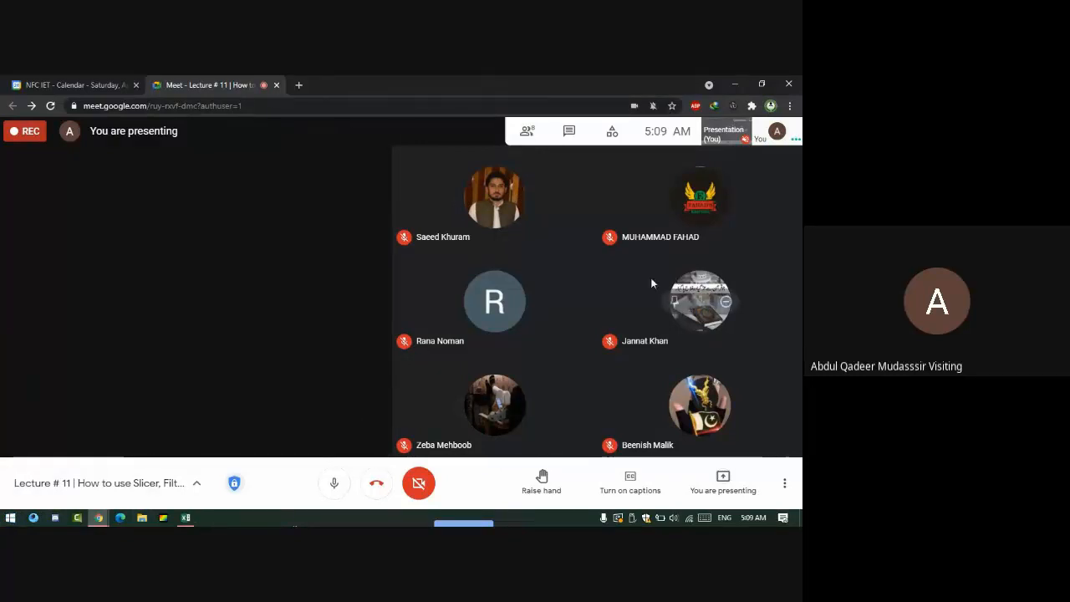
Step: Switch to the blank Book1 workbook in Excel, view its file information page, and return to the sheet
mouse_move(563, 320)
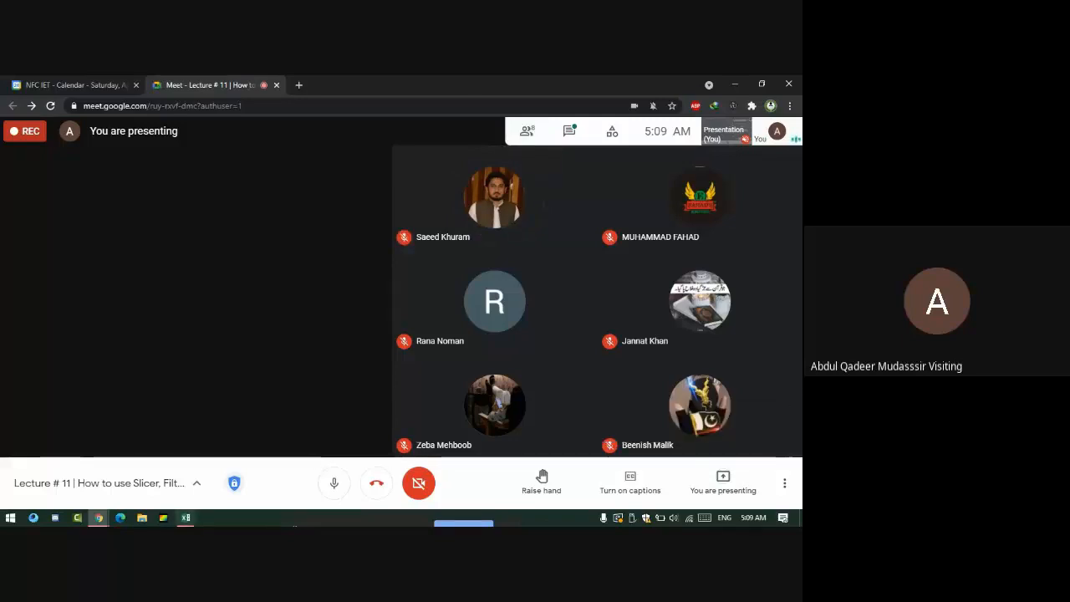
click(187, 519)
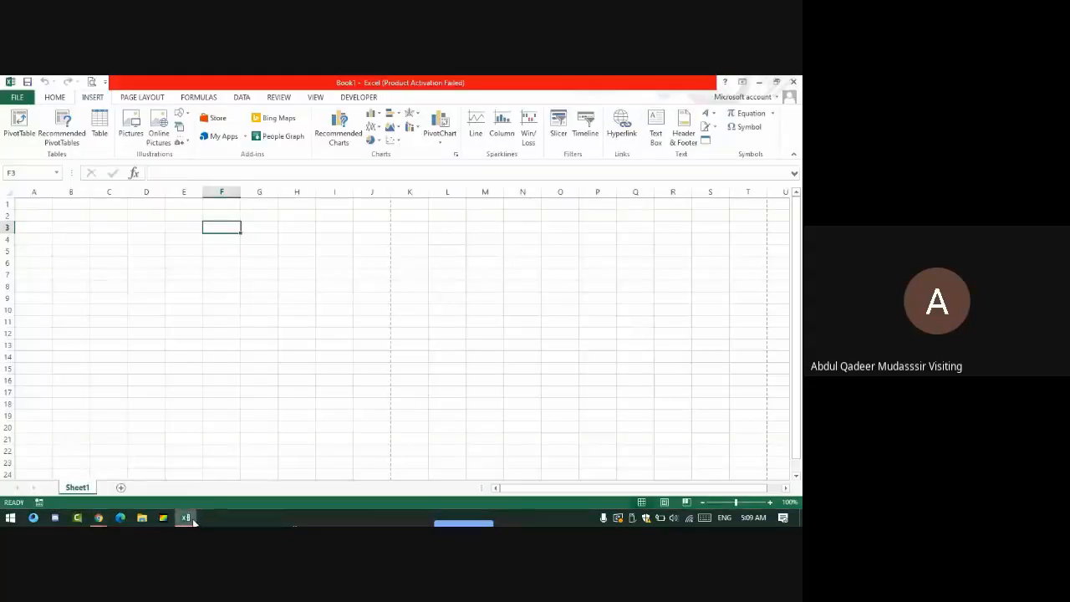
click(16, 98)
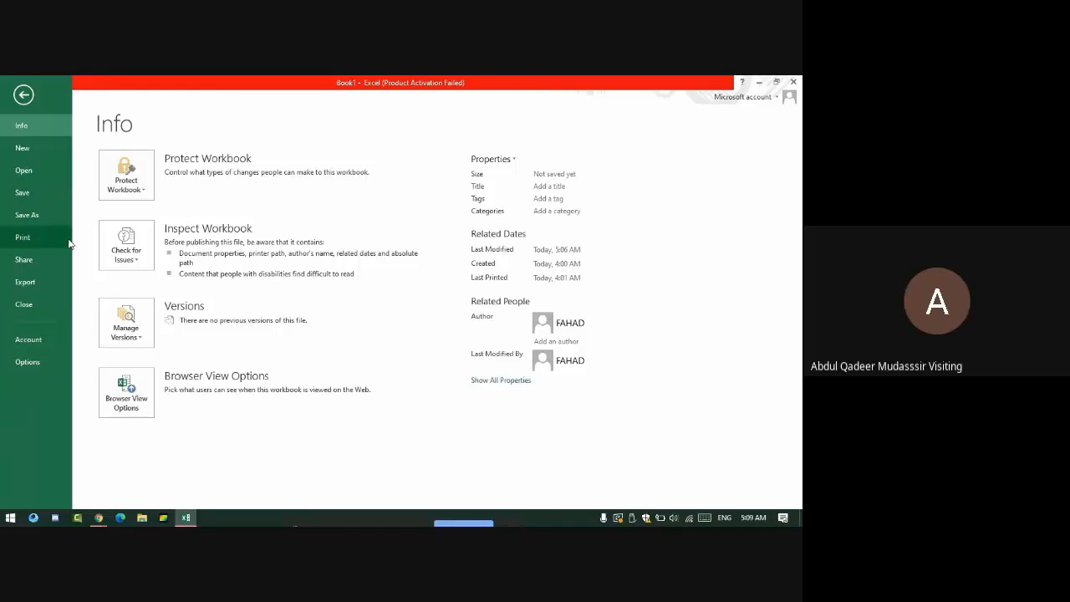
click(24, 94)
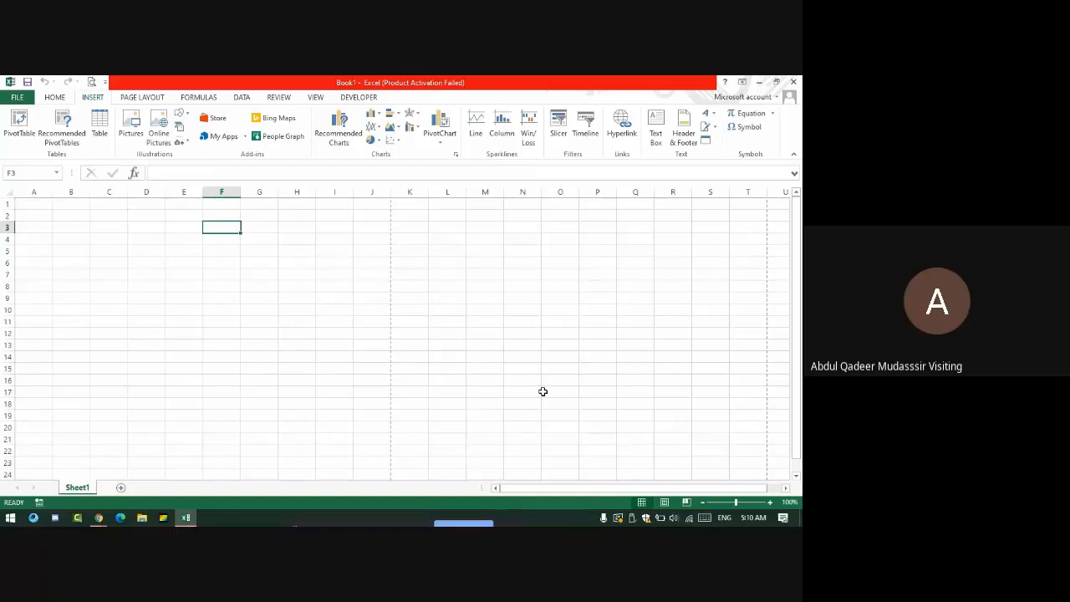
Step: Switch back to the Google Meet call and admit the participant waiting to join
key(alt+Tab)
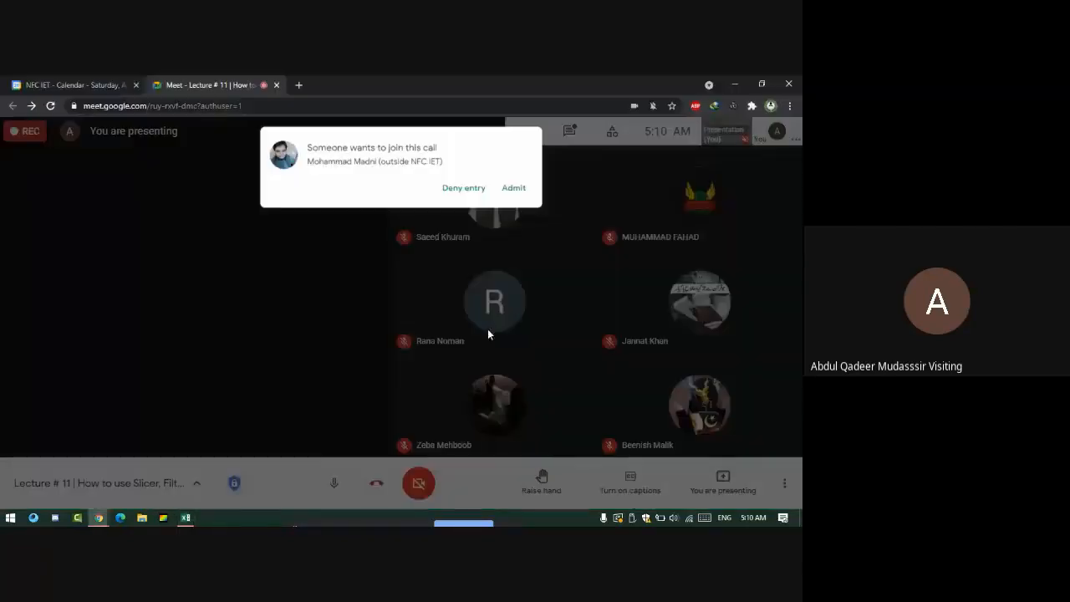
click(509, 198)
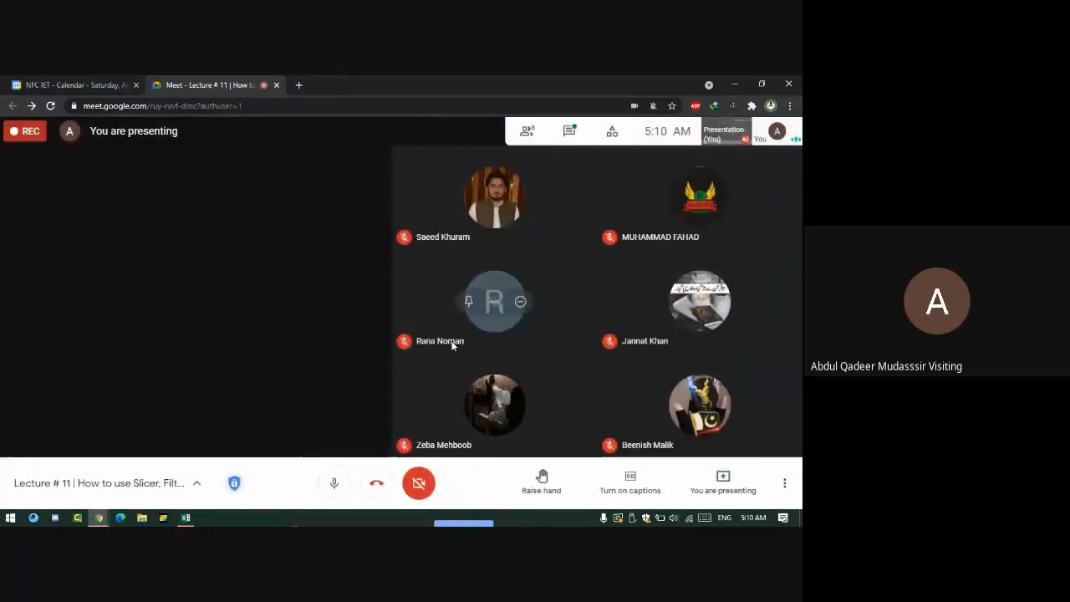
Step: Switch to Excel and open the recent workbook "vlookup formula" from the Downloads folder
key(alt+Tab)
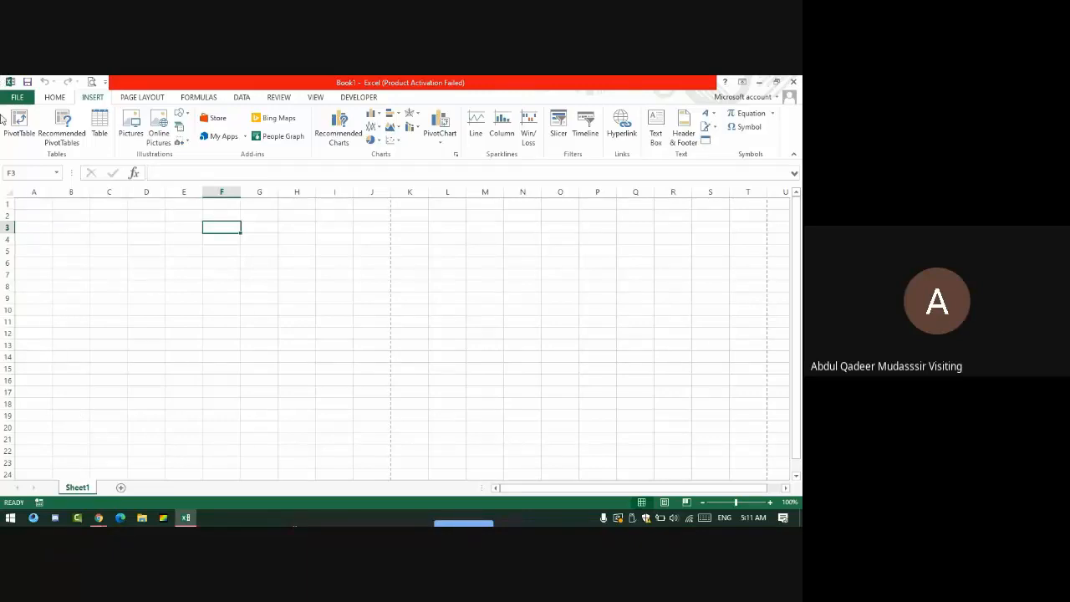
key(ctrl+o)
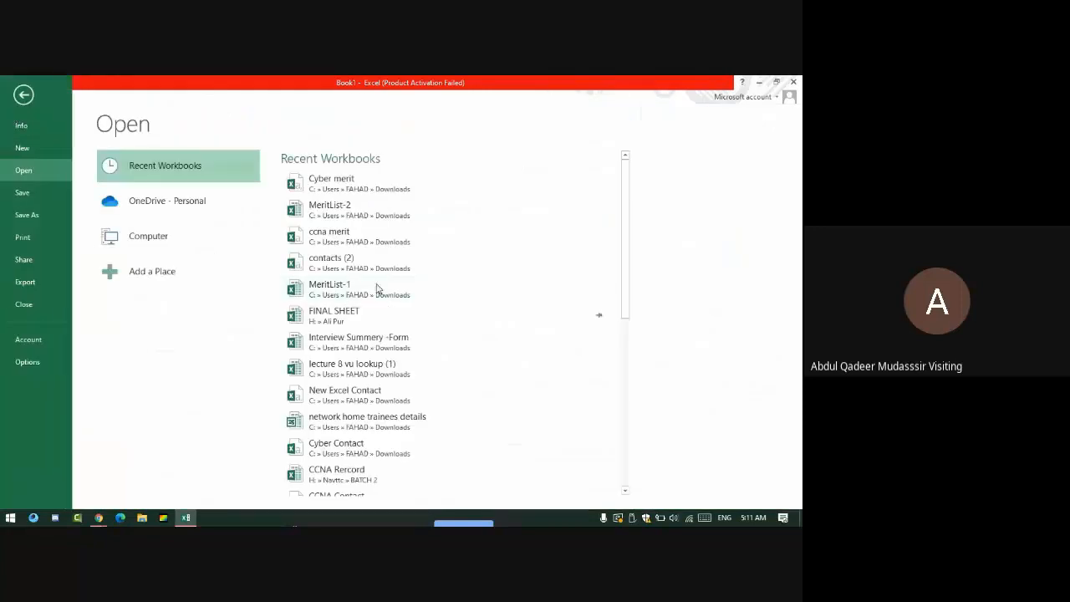
scroll(376, 288, down, 4)
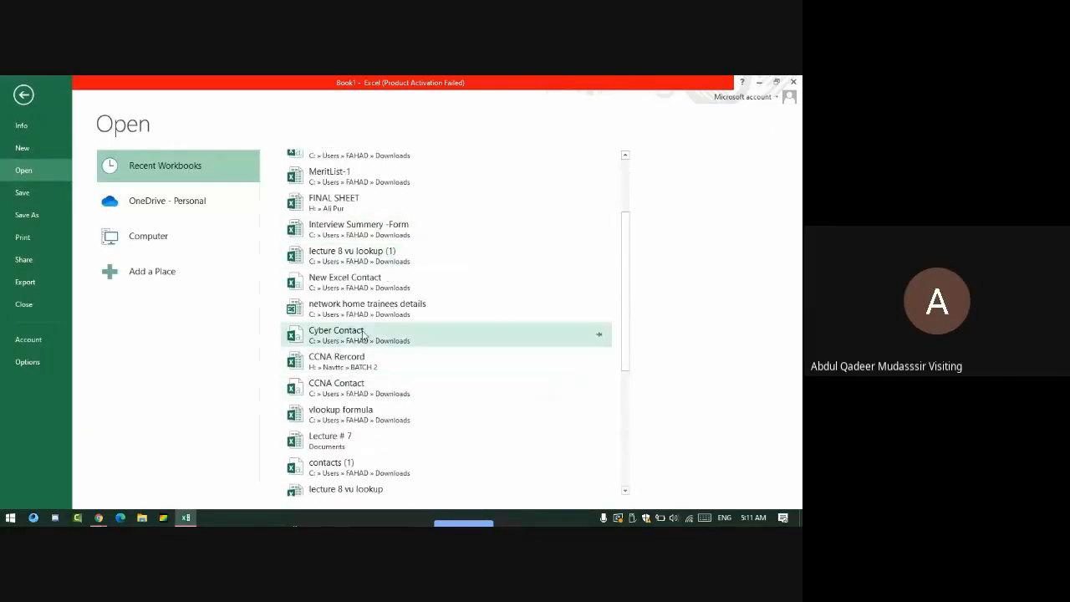
scroll(384, 343, down, 4)
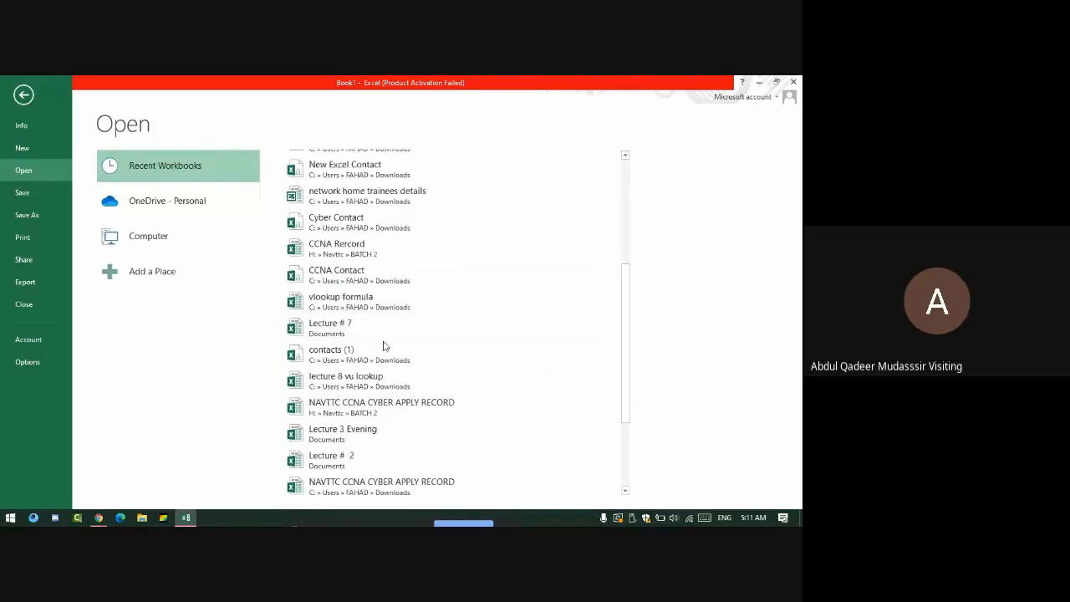
click(361, 306)
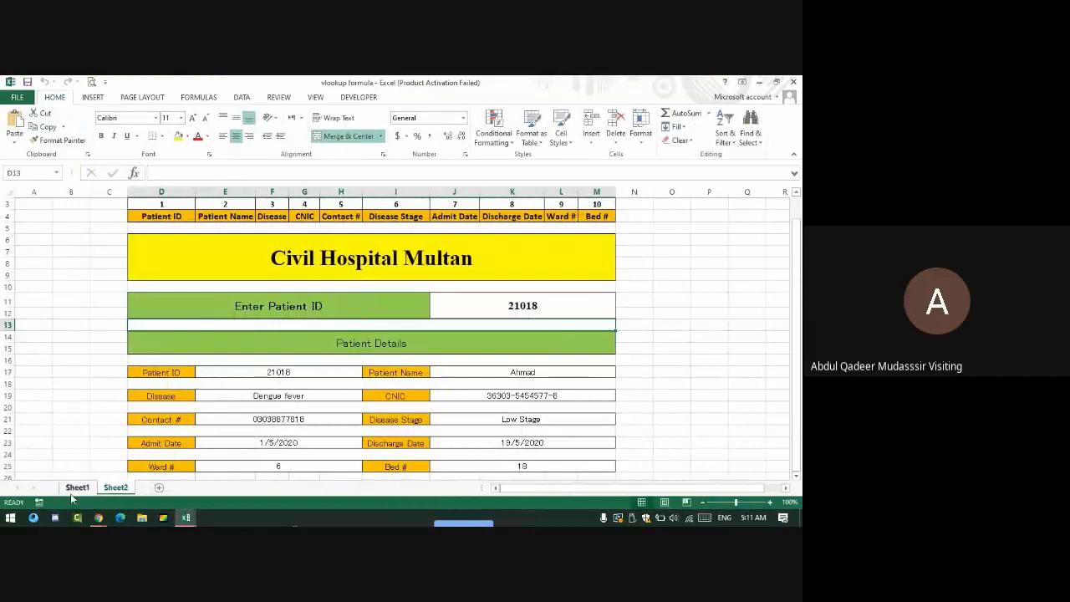
Step: Select the patient records D6:M22 on Sheet1, including the header row, and copy them
click(72, 489)
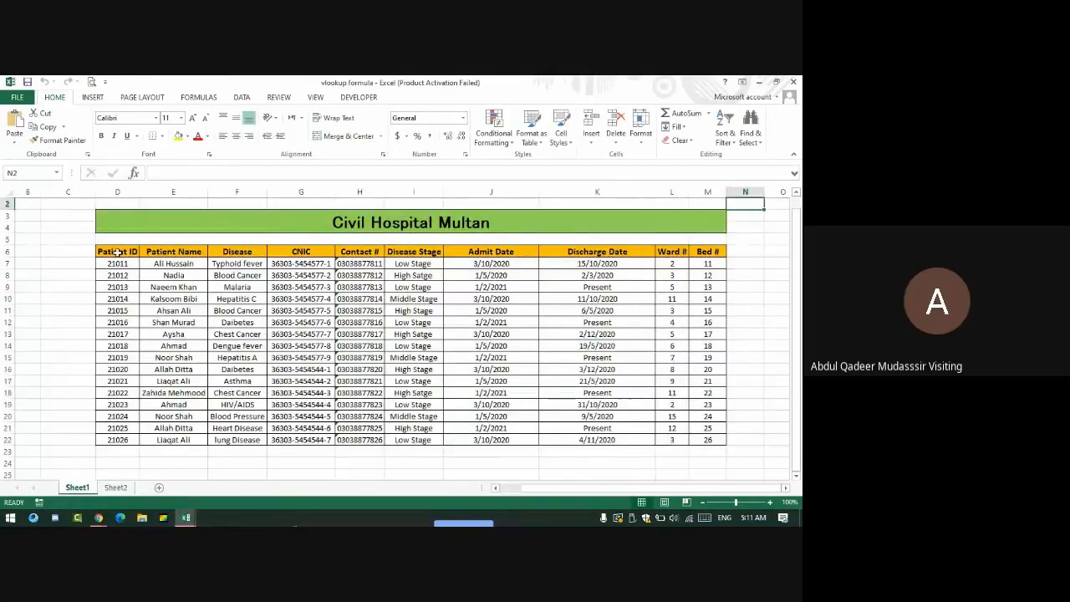
drag(117, 252, 708, 442)
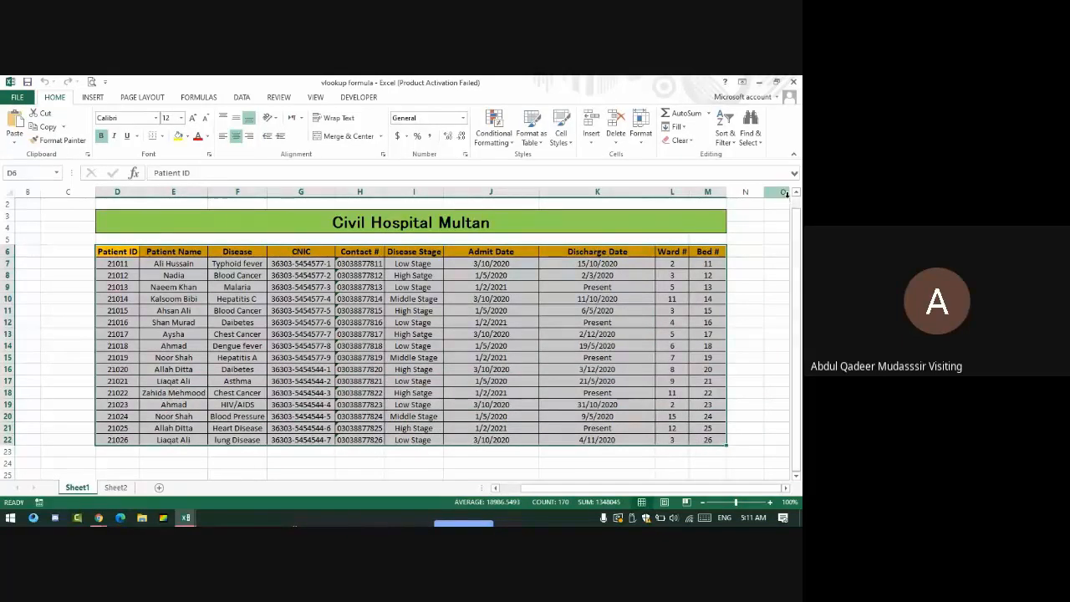
key(ctrl+c)
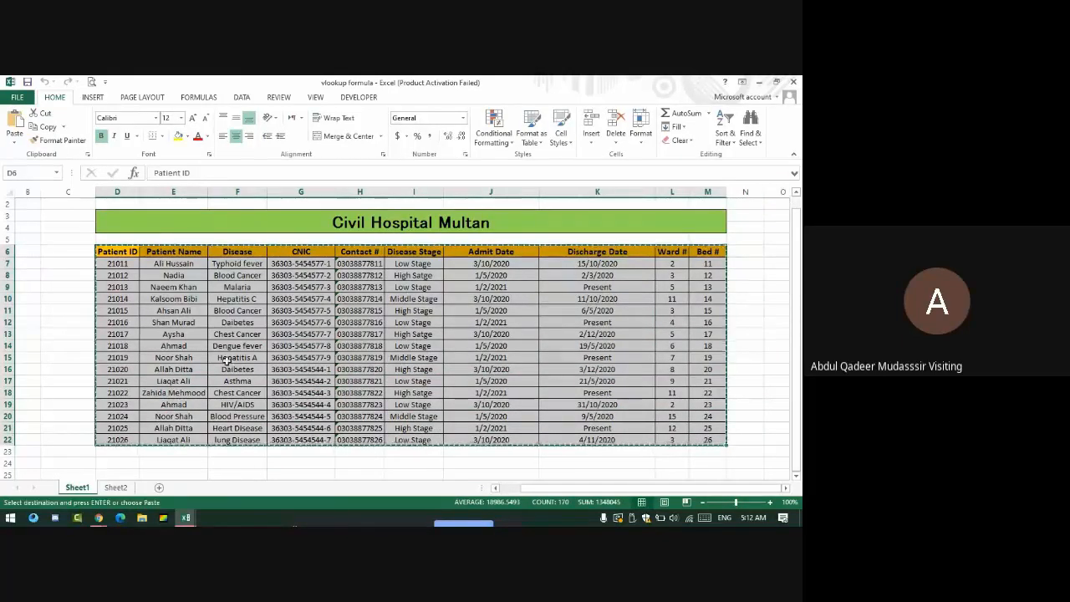
Step: Add a new worksheet and place it between Sheet1 and Sheet2
click(127, 488)
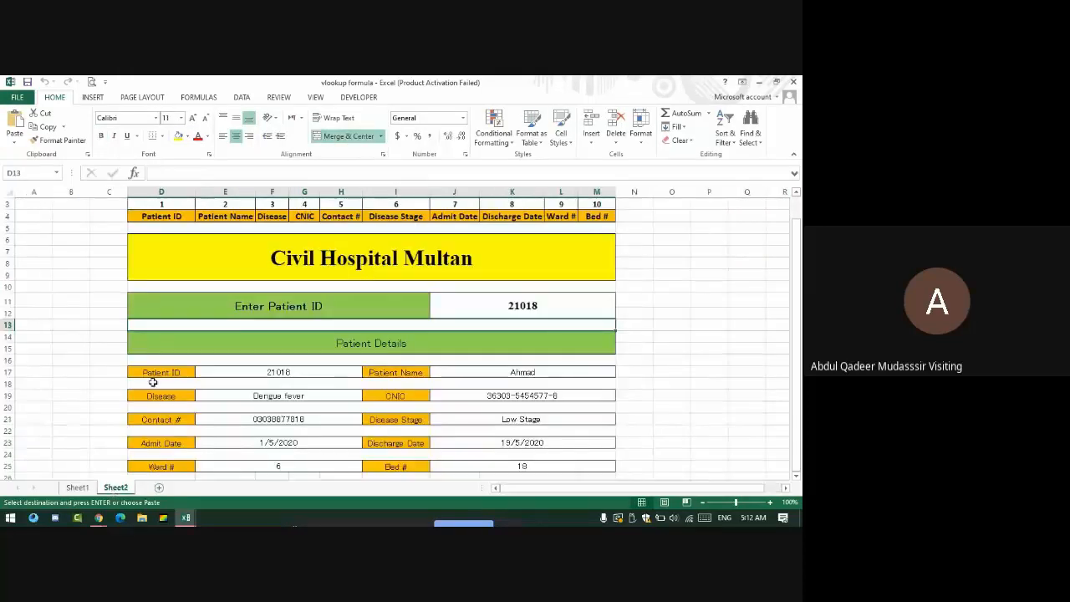
click(158, 487)
drag(111, 491, 106, 496)
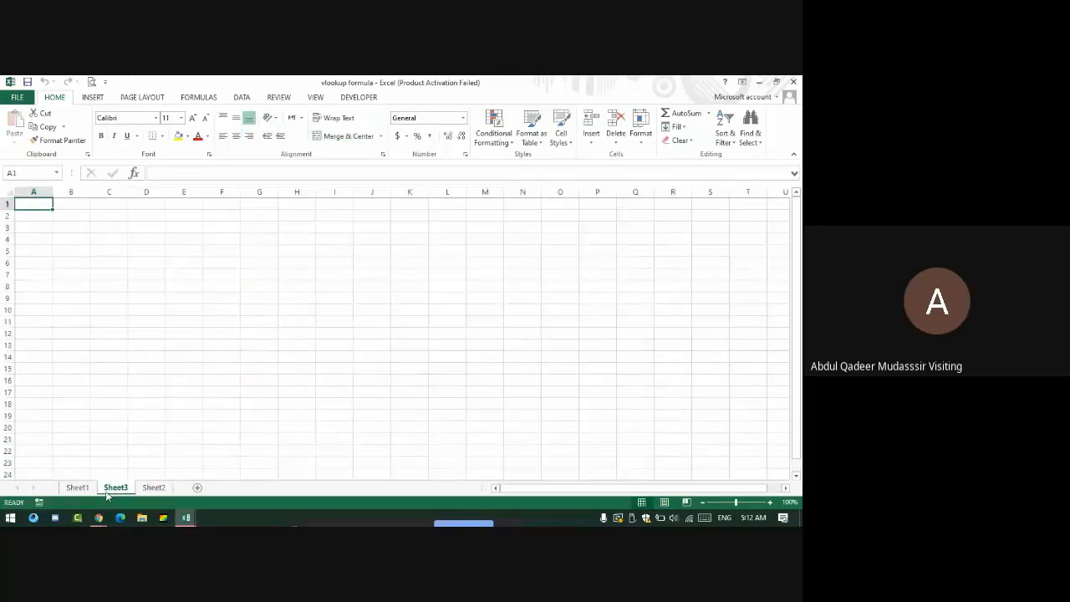
click(79, 241)
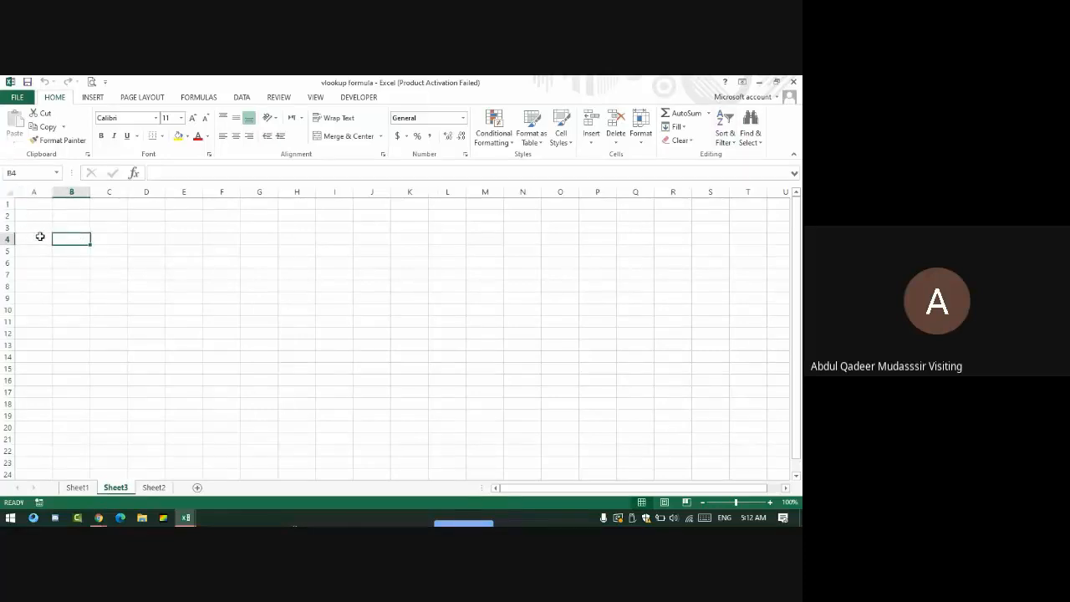
Step: Copy the selected patient records from Sheet1 again and paste them into Sheet3 at B24 as values with number formatting
click(77, 488)
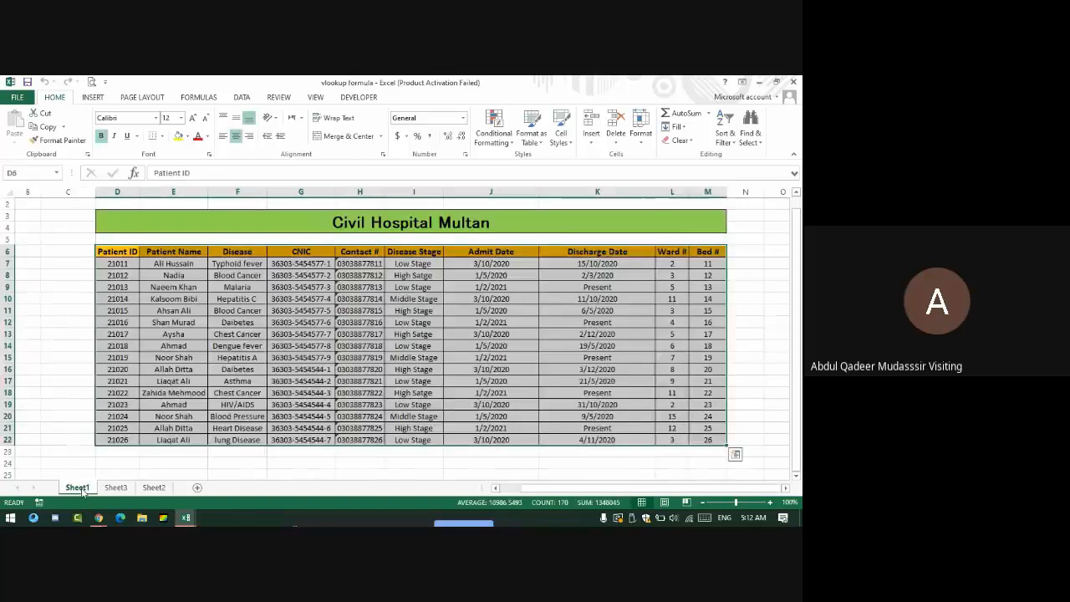
key(ctrl+c)
click(116, 488)
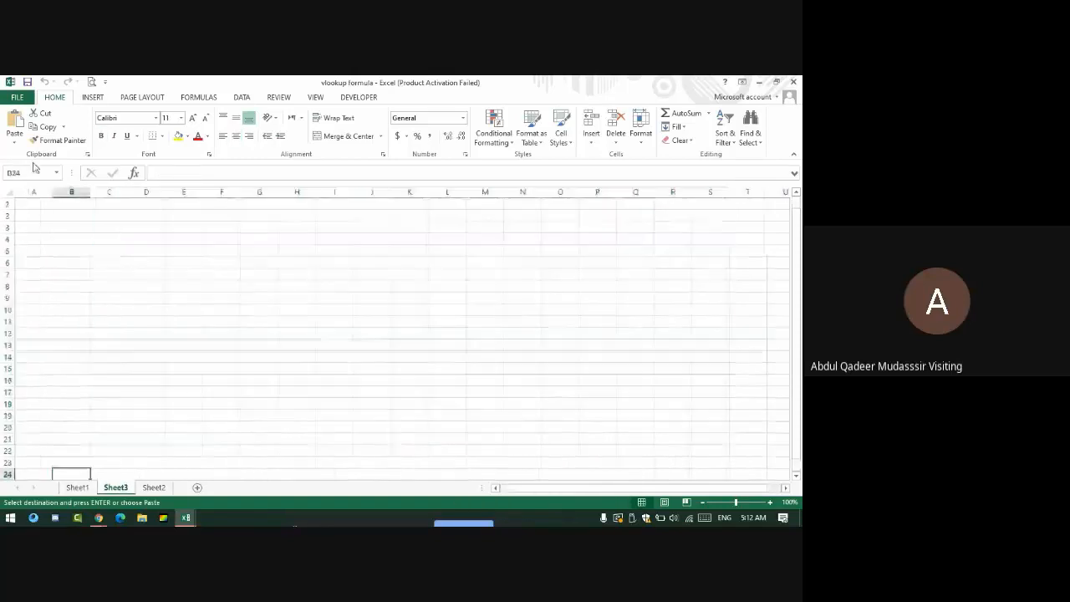
click(15, 141)
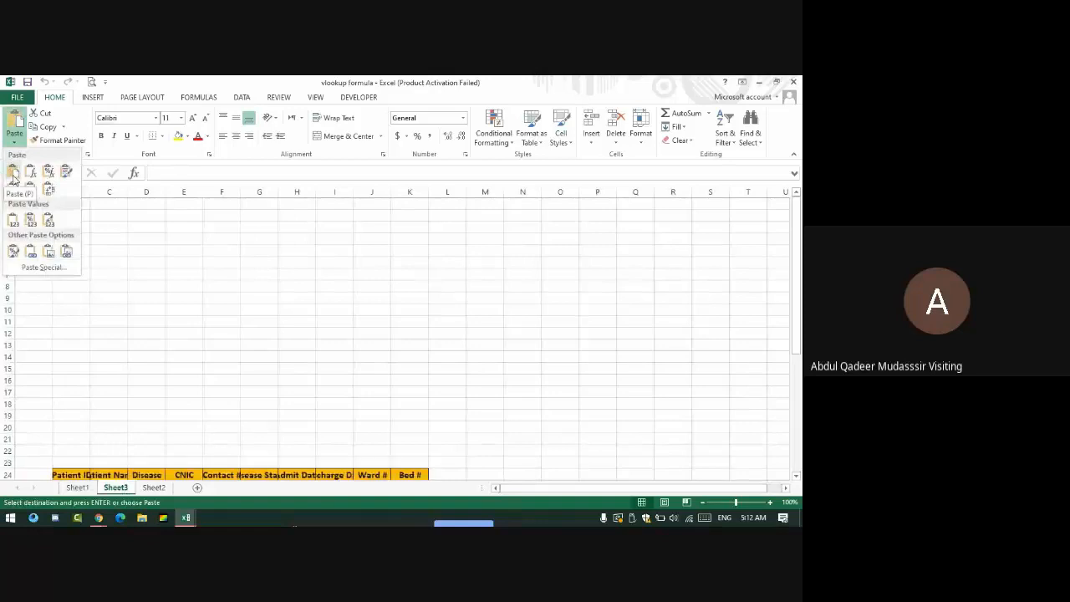
click(29, 221)
Step: Move the pasted patient records on Sheet3 up so they start at cell B4
scroll(212, 368, down, 2)
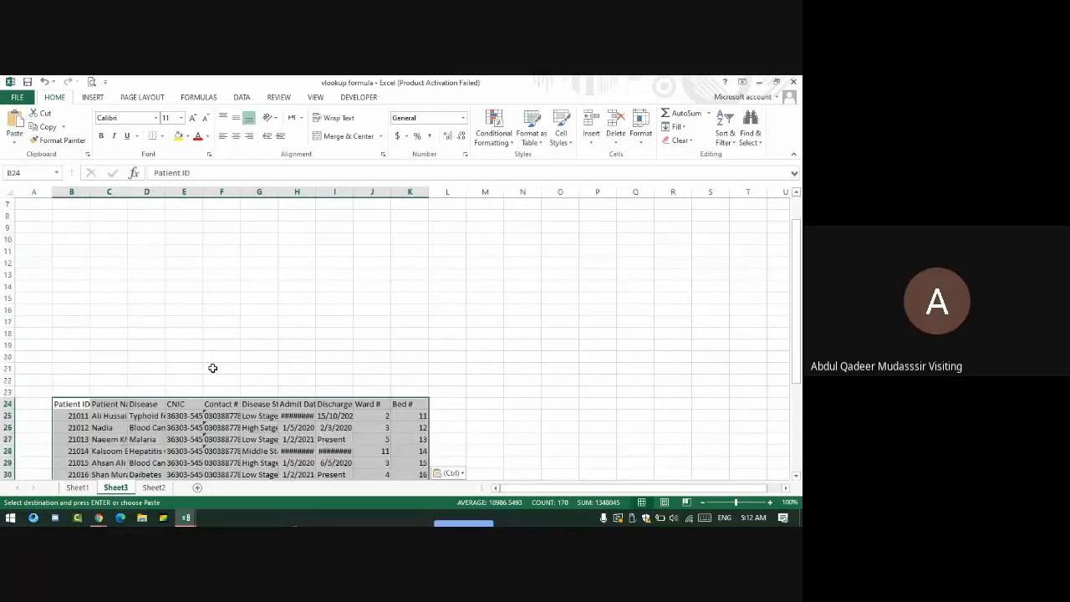
scroll(213, 368, down, 3)
drag(64, 295, 81, 238)
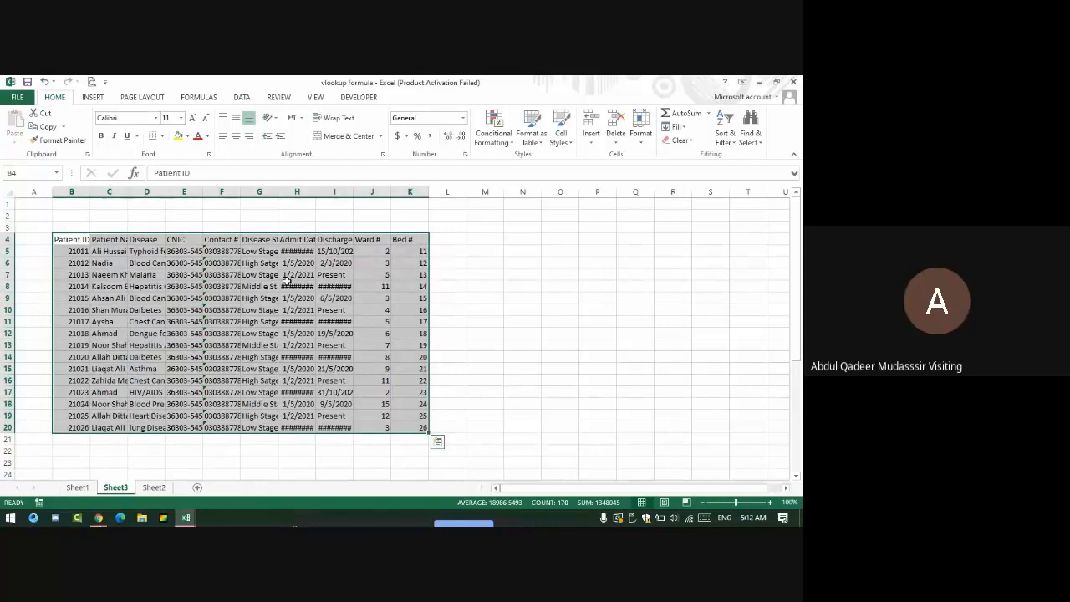
Step: Convert the range B4:K20 into a table with headers and auto-fit the CNIC column width
click(93, 98)
click(106, 132)
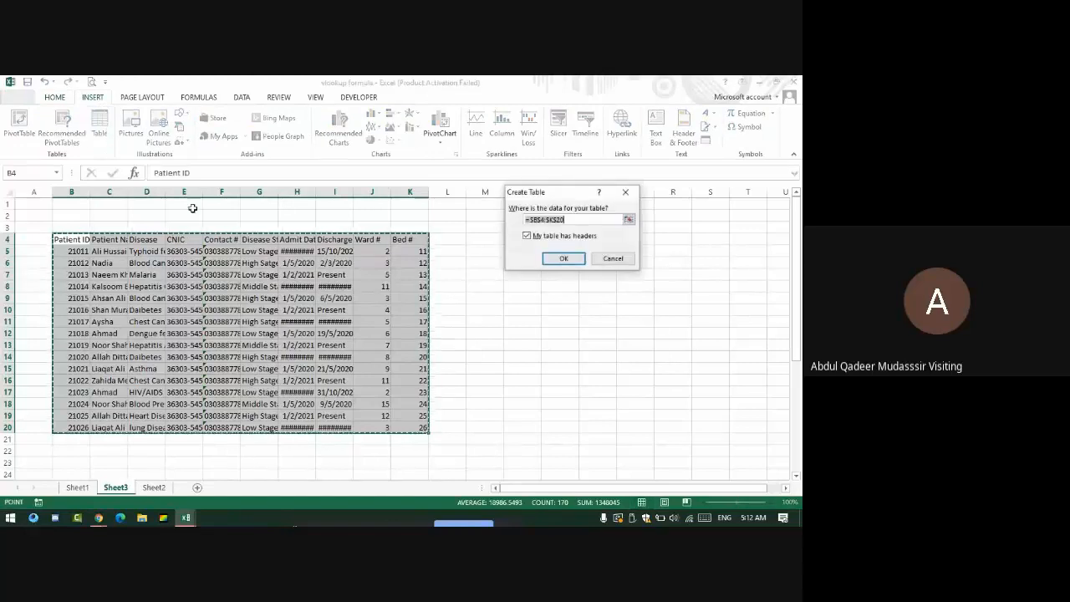
click(560, 259)
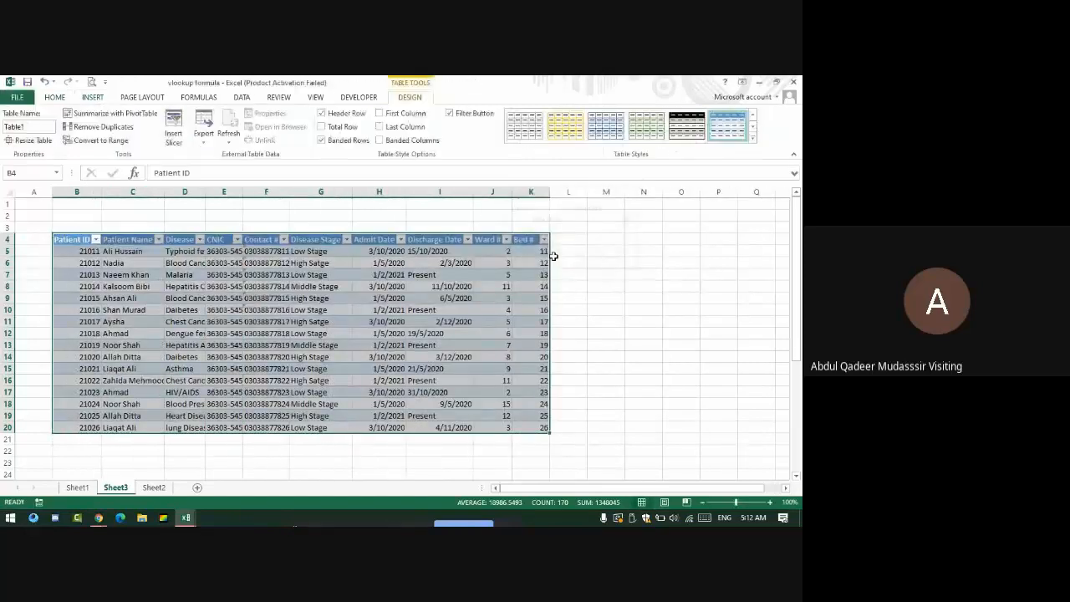
click(284, 297)
double_click(242, 194)
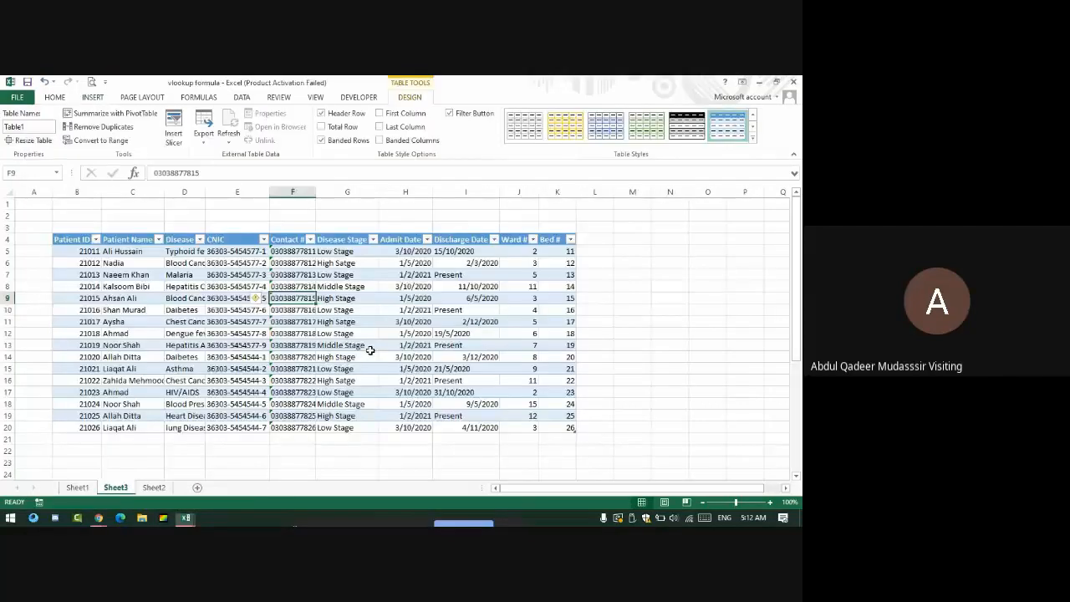
Step: Add a table column after Bed # by entering the header "compny con" in cell L4
click(304, 250)
click(585, 248)
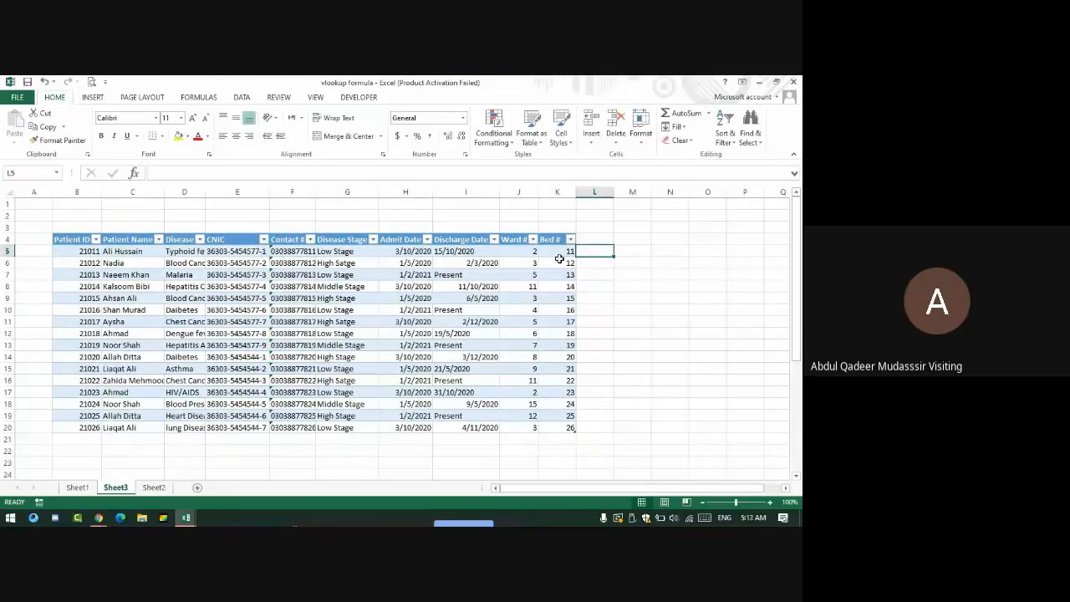
key(Up)
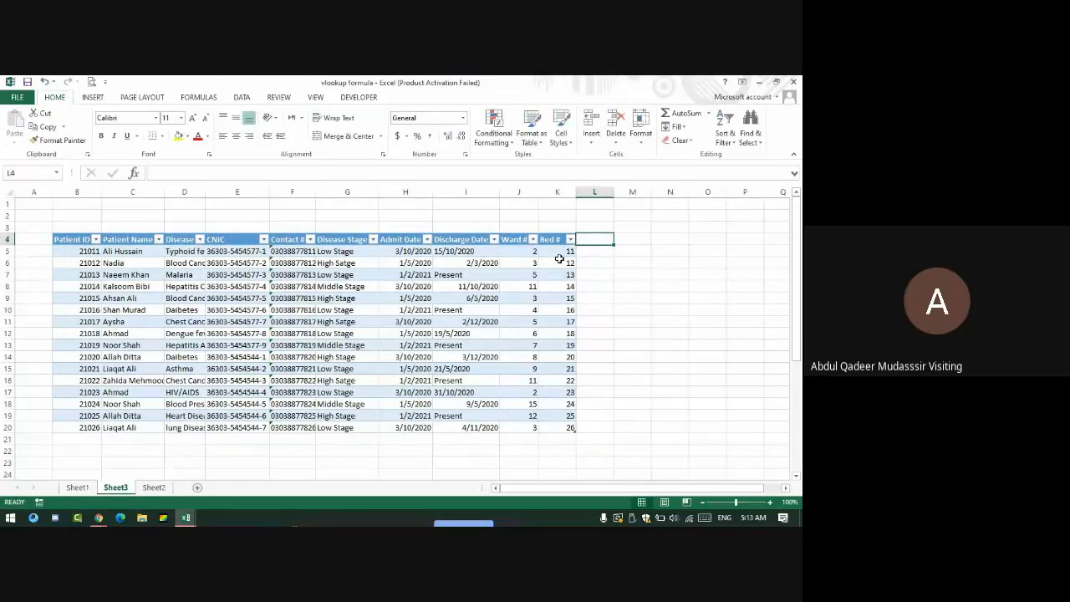
text(co)
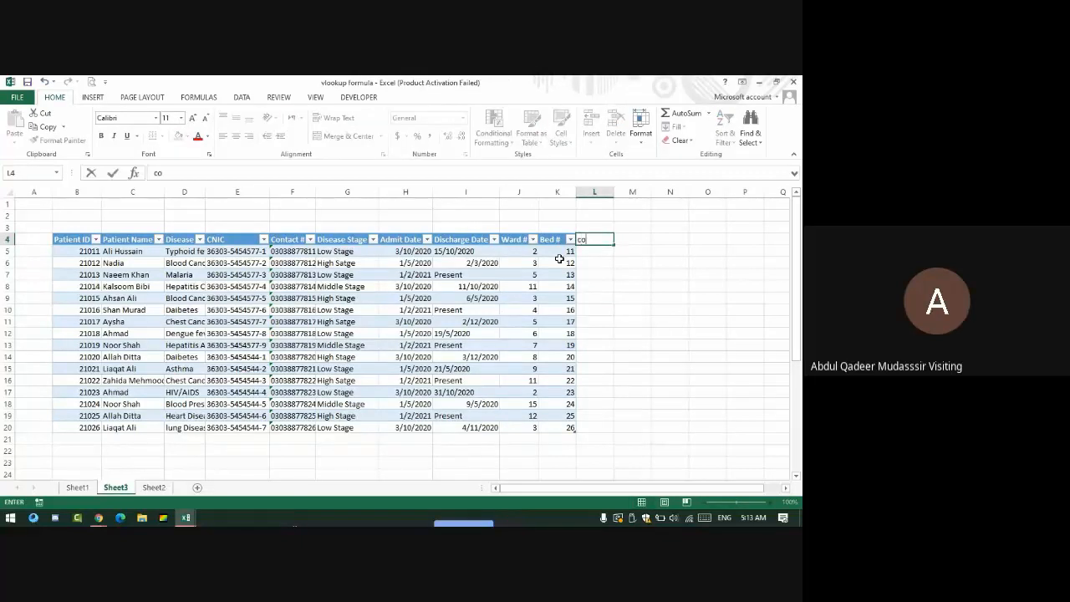
text(mpny con)
key(Return)
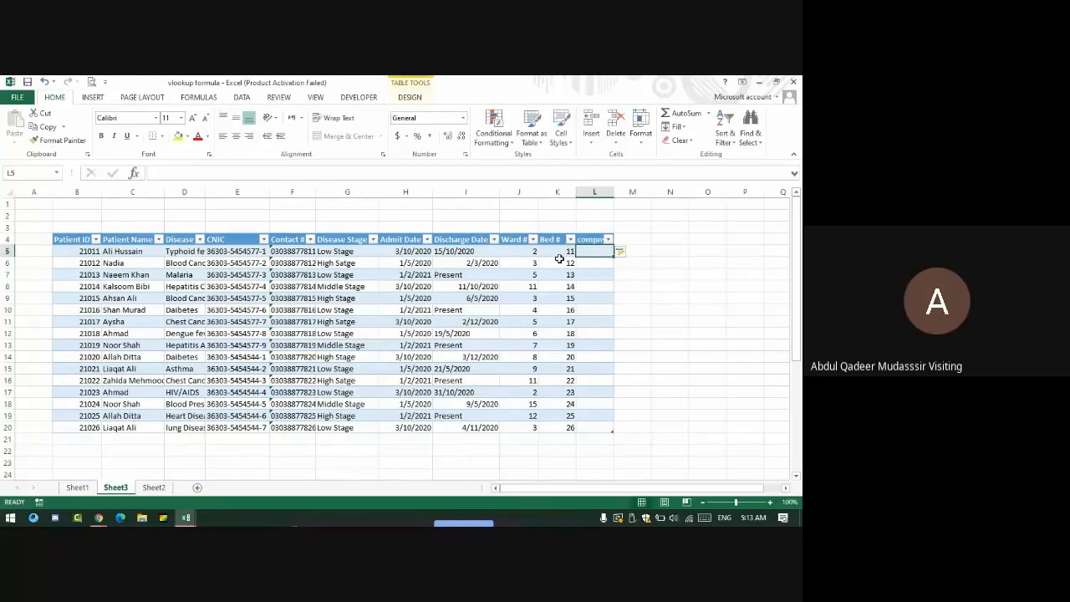
Step: Fill the new column with the first four characters of each contact number using =LEFT([@[Contact '#]],4) in L5
text(=)
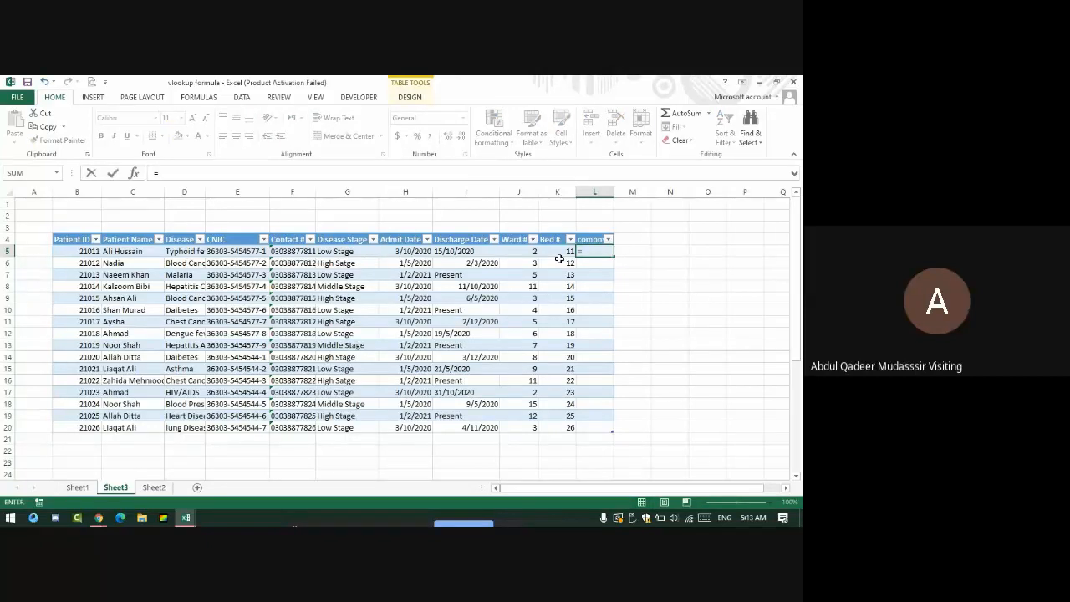
text(left)
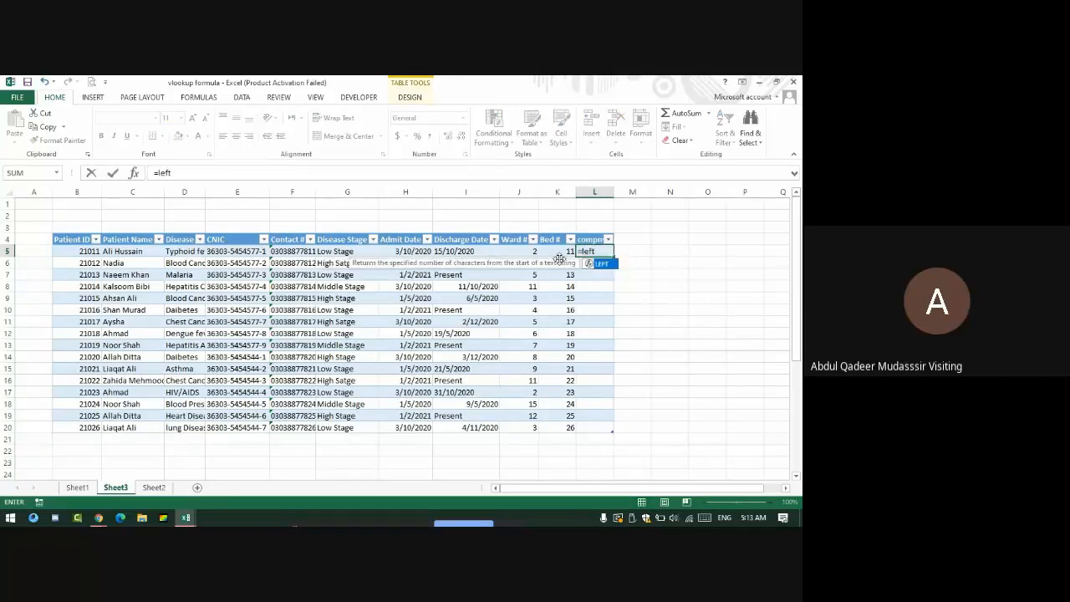
text(()
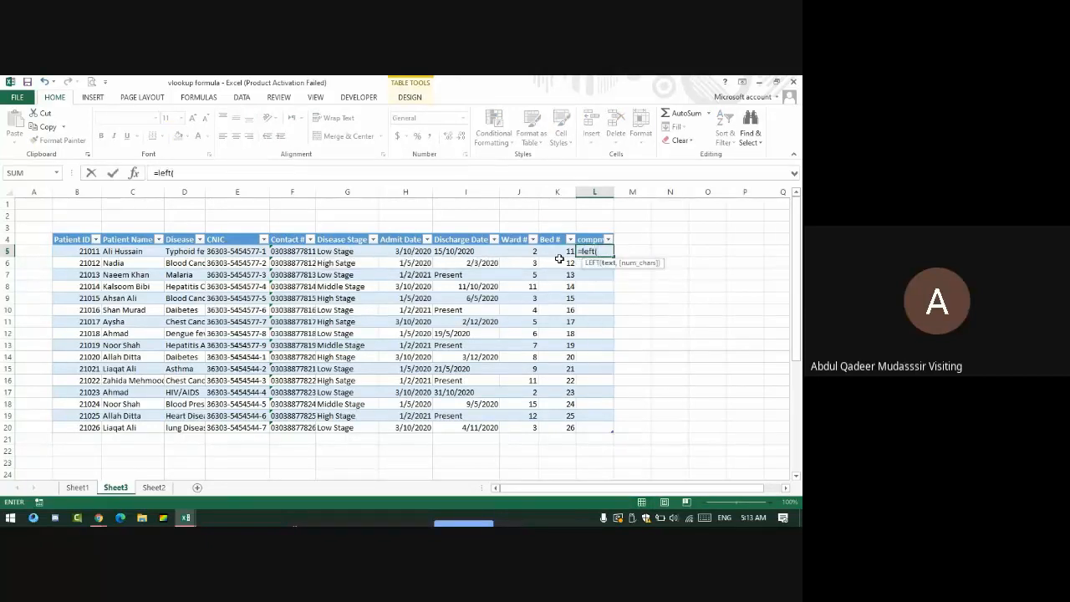
click(304, 254)
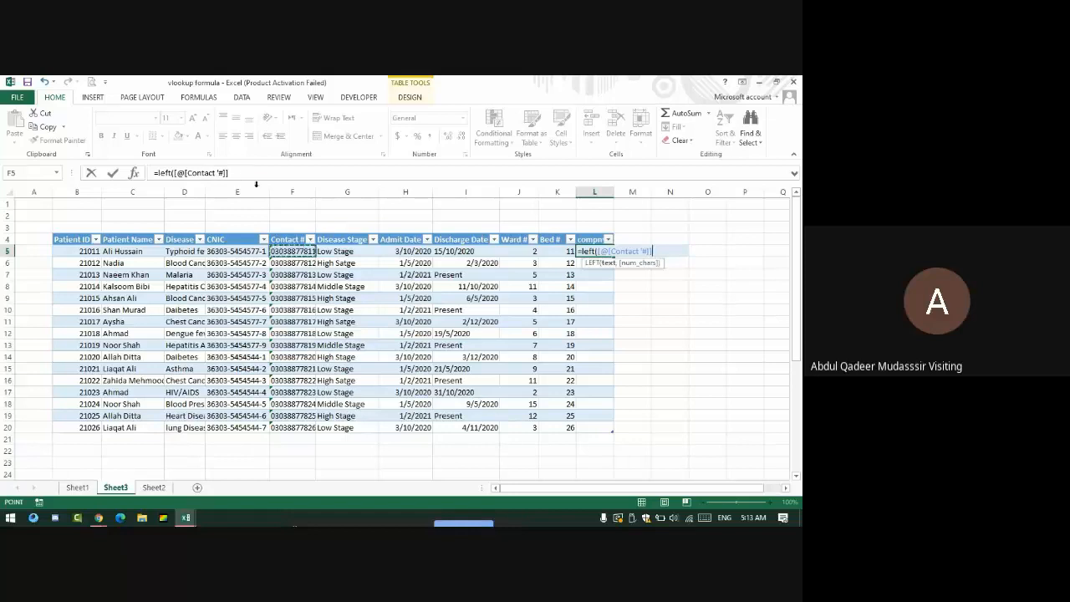
text(,4)
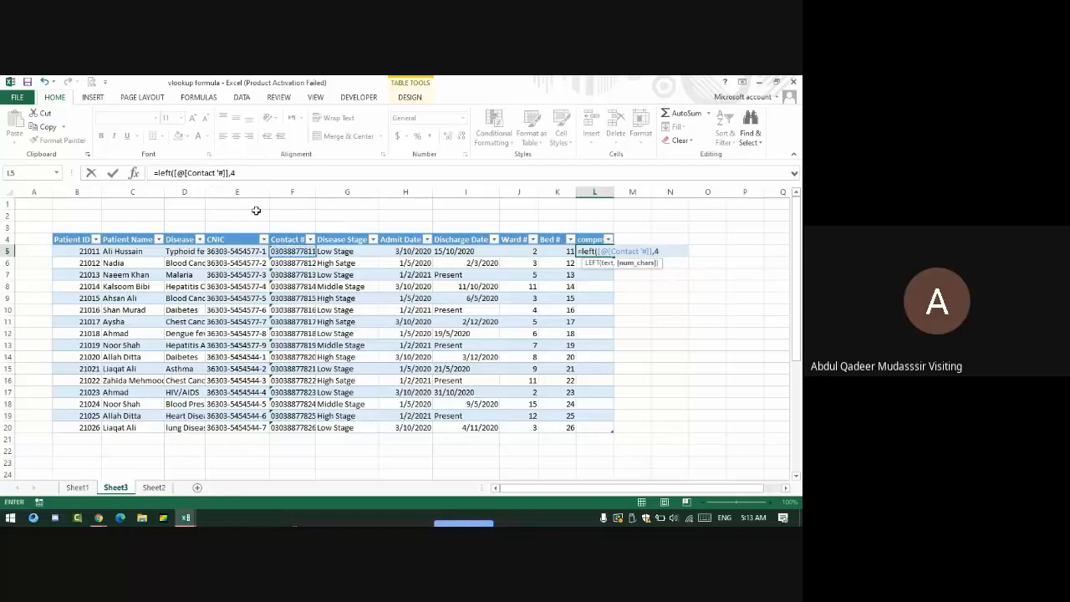
key(Return)
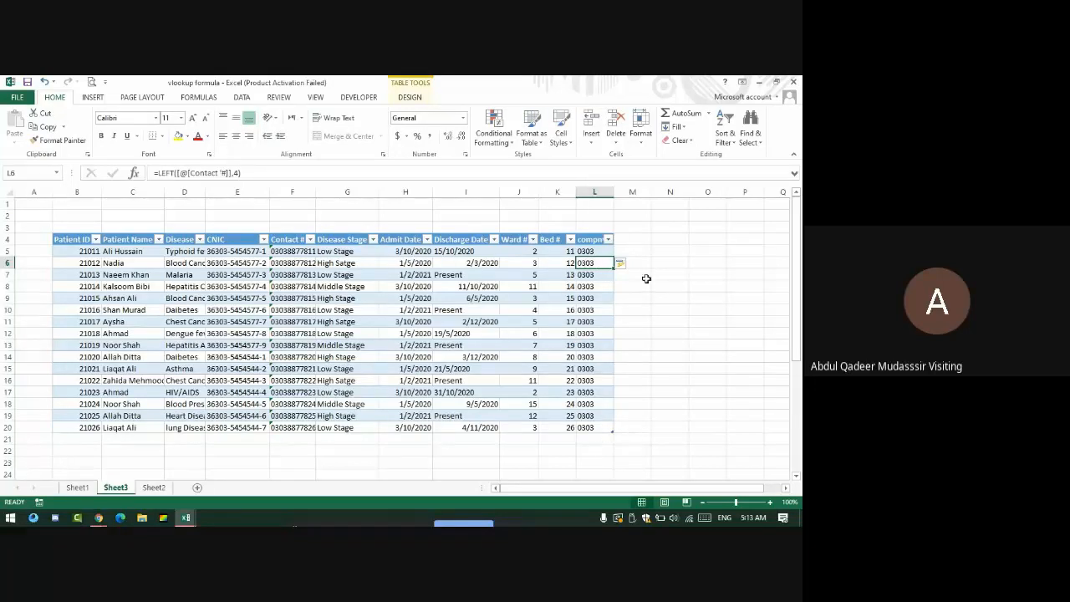
Step: Add another table column by entering the header "ID Num" in cell M4
click(634, 243)
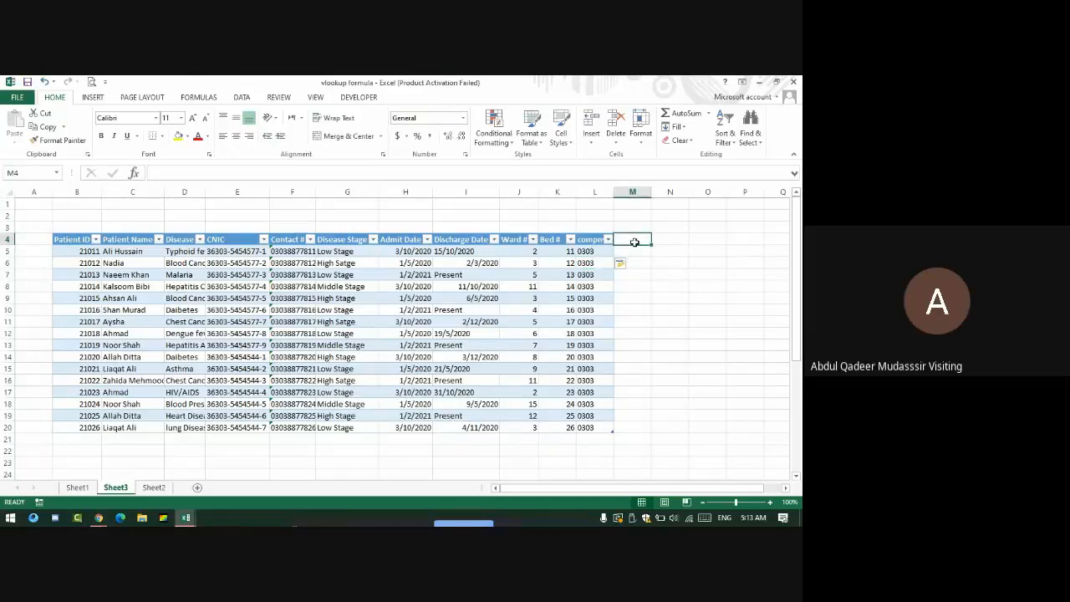
text(ID)
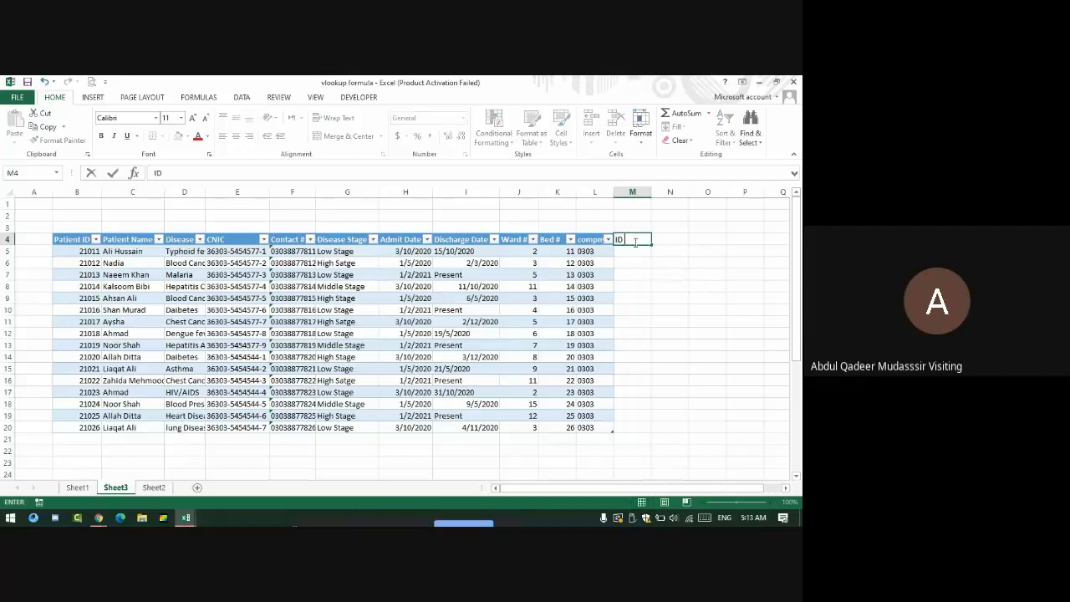
text( Num)
key(Return)
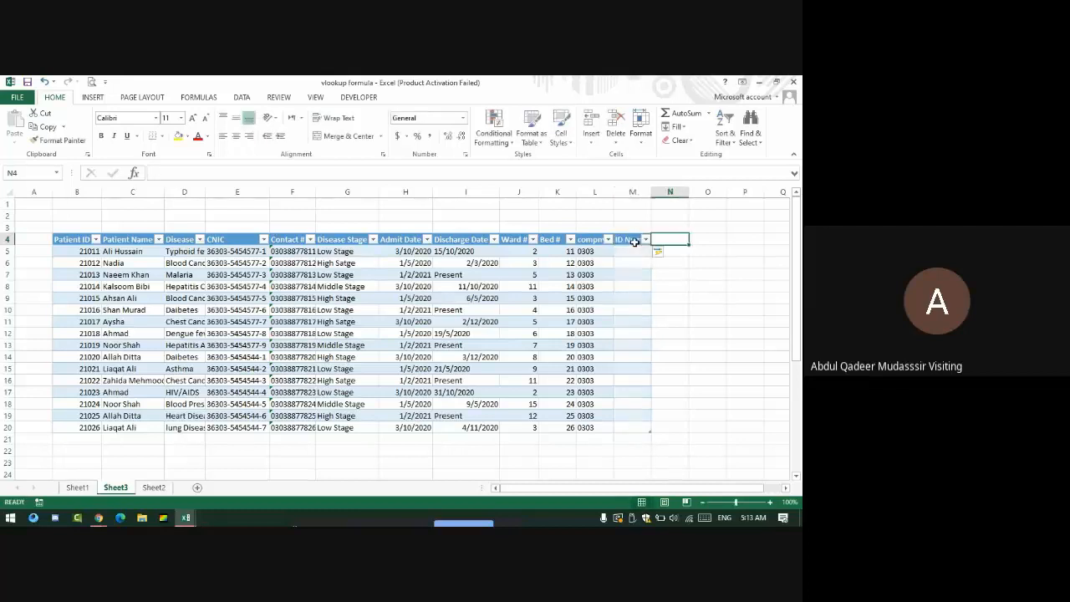
Step: Fill the ID Num column with the last seven characters of each contact number using =RIGHT([@[Contact '#]],7) in M5
text(=)
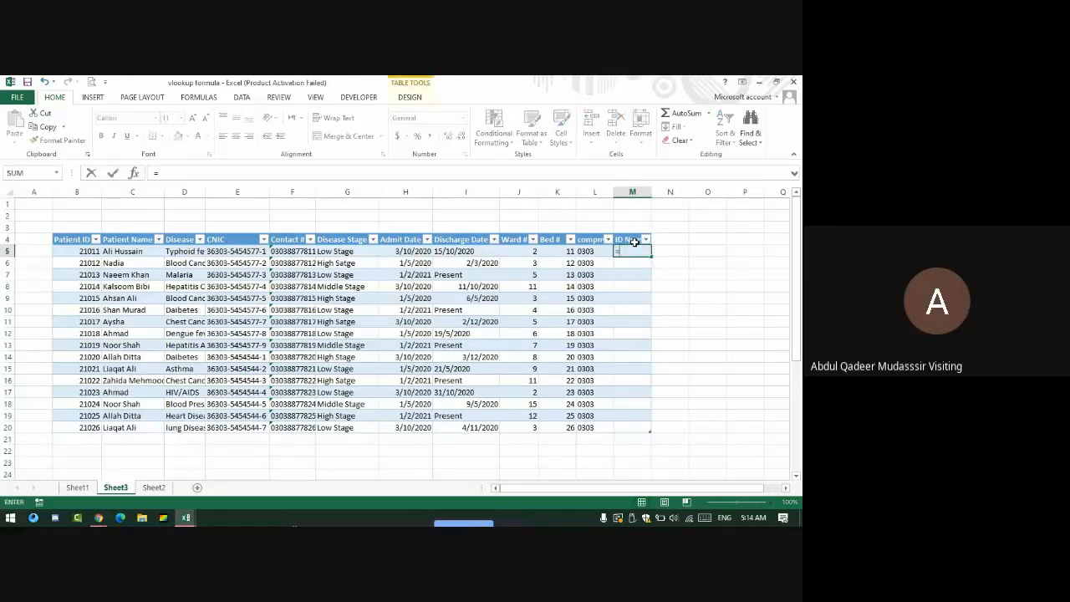
text(right()
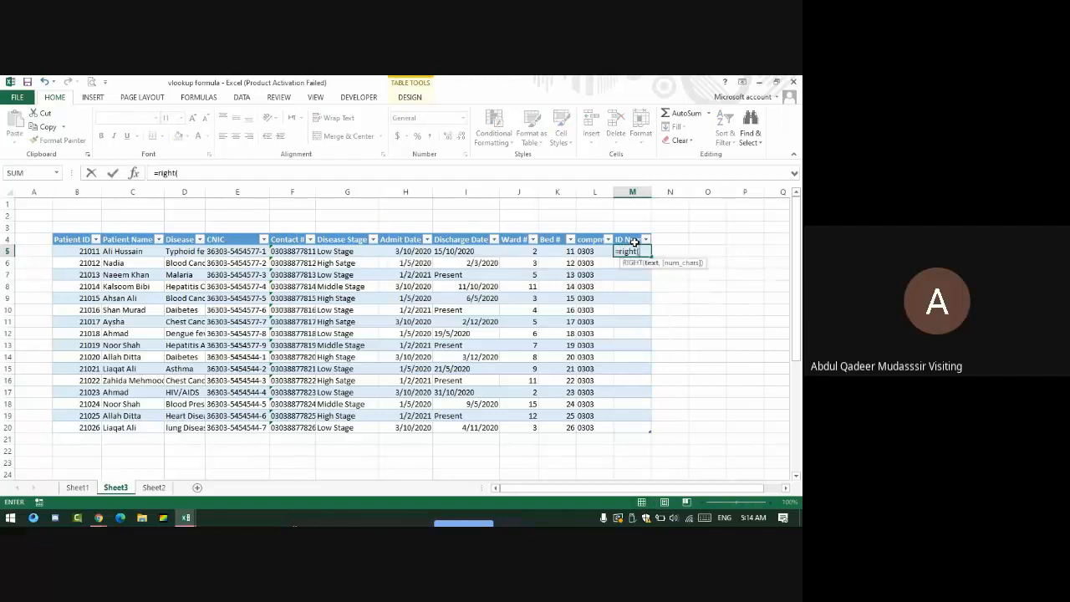
click(288, 251)
text(,7)
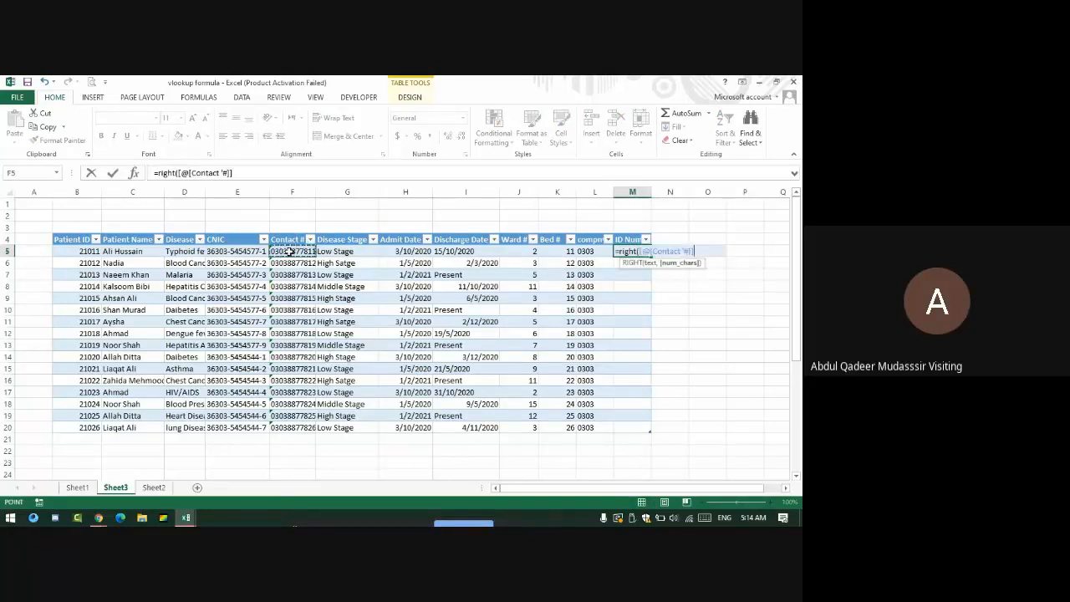
key(Return)
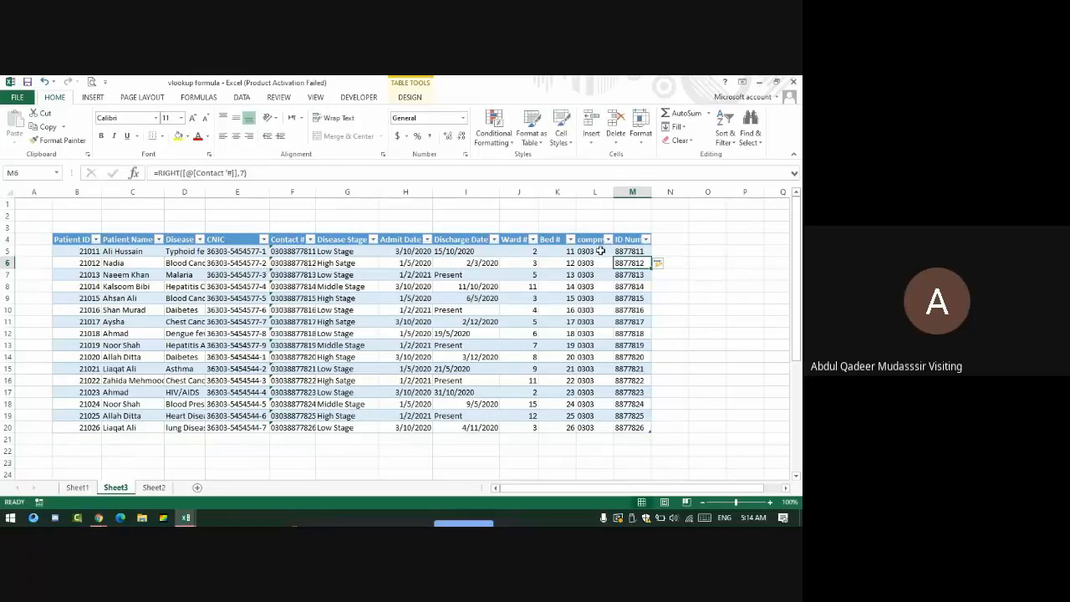
drag(600, 251, 84, 427)
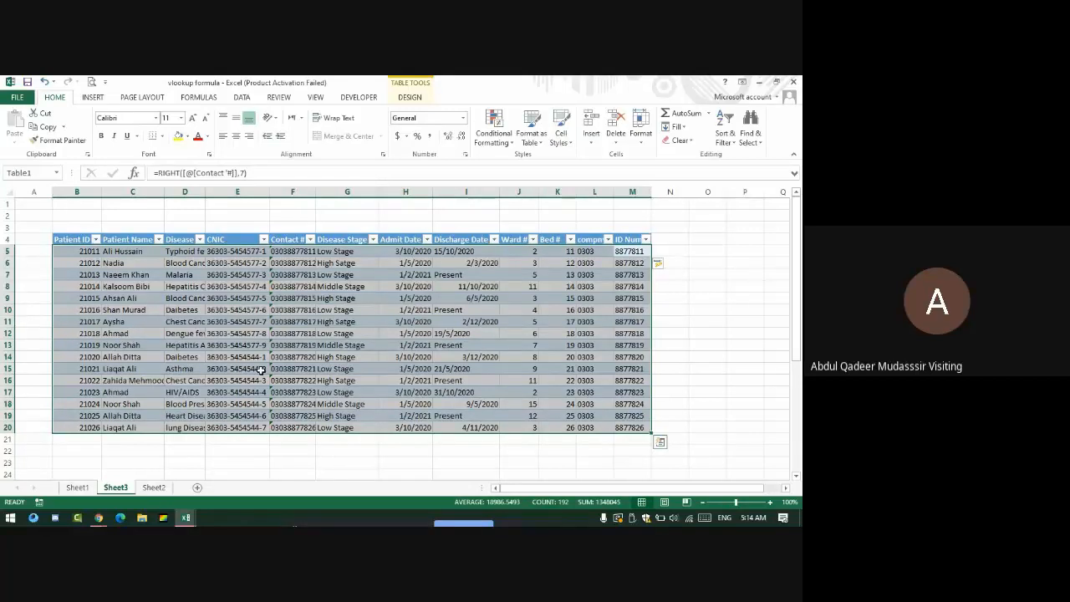
Step: On Sheet1, extract the first four characters of the first contact number by entering =LEFT(H7,4) in N7
click(77, 488)
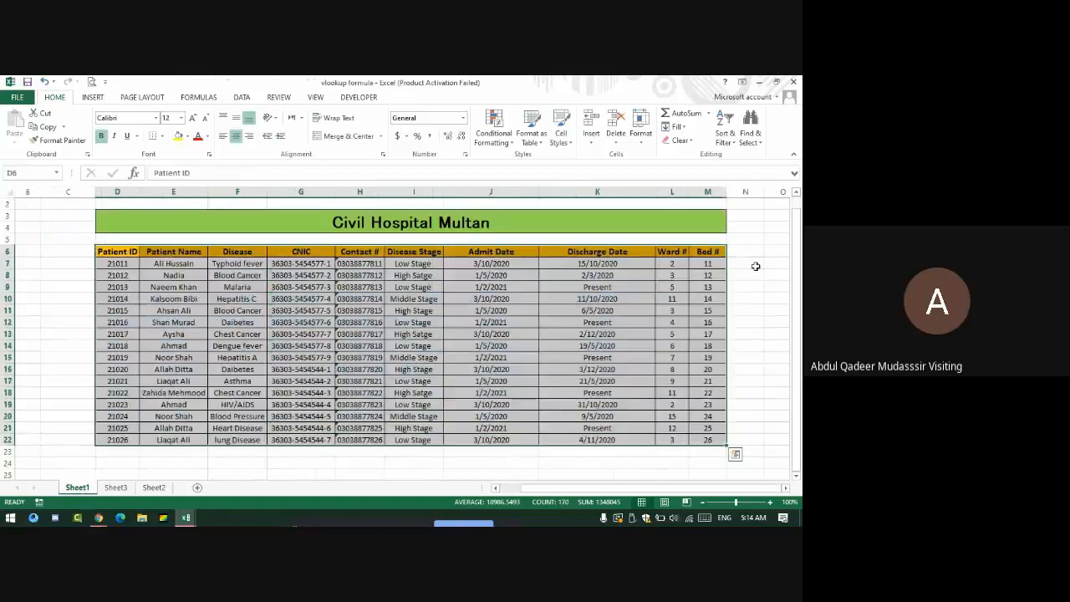
click(742, 248)
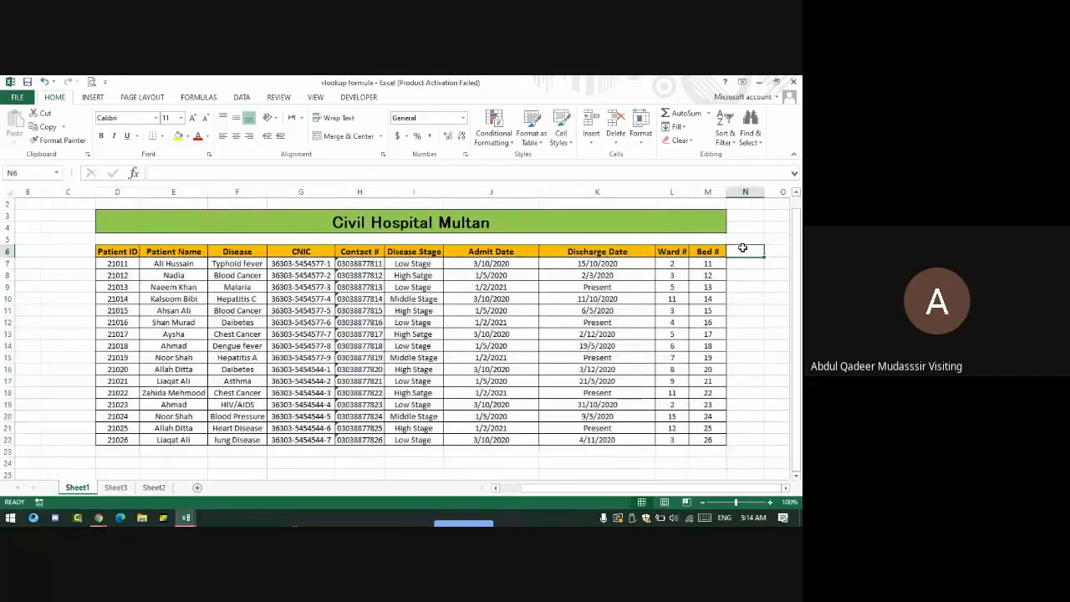
click(752, 262)
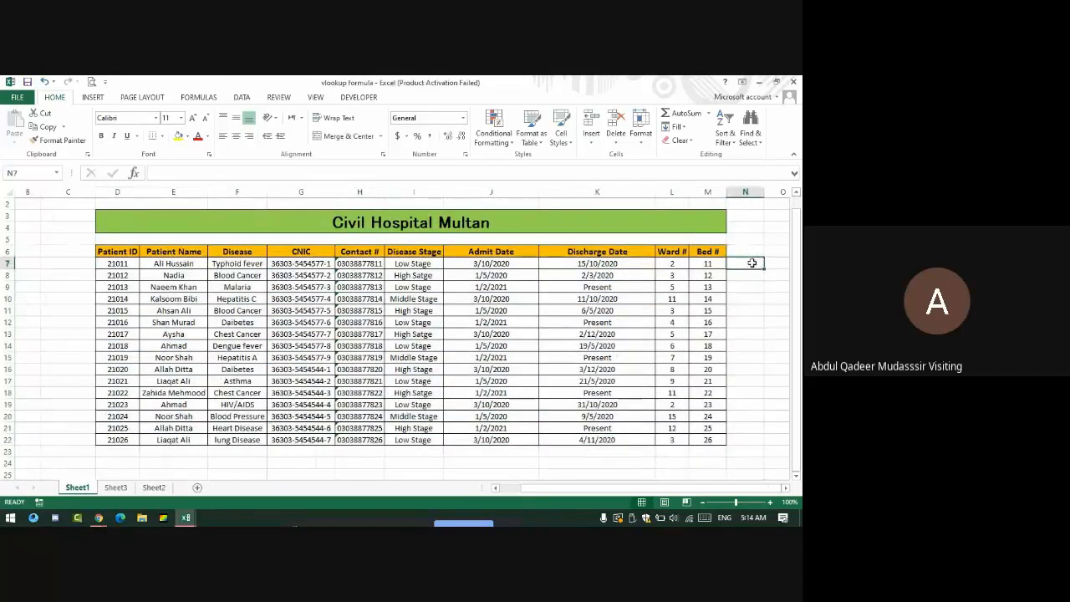
text(=let)
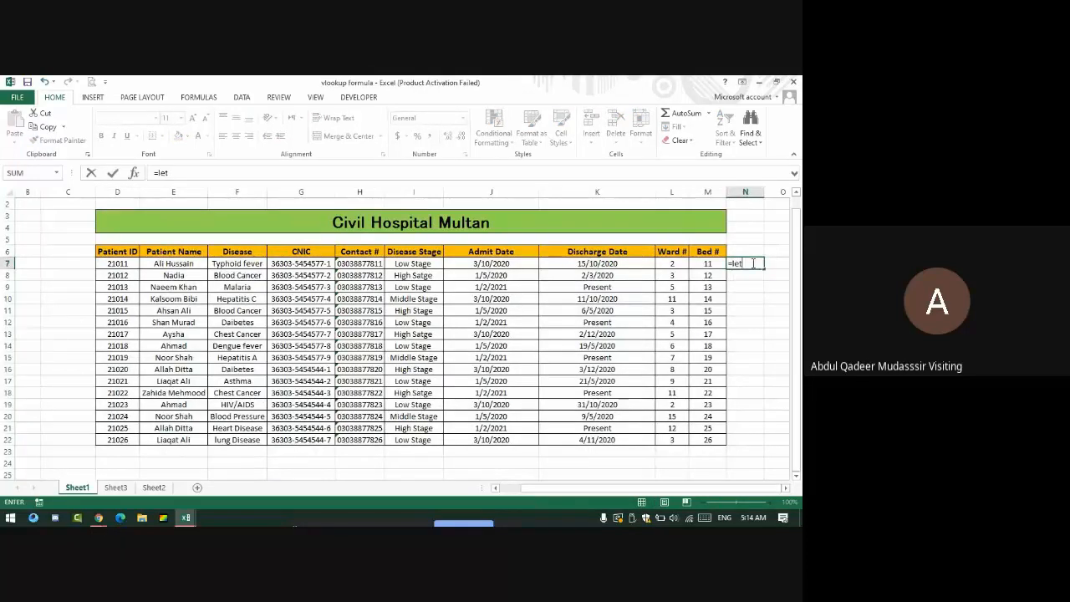
key(BackSpace)
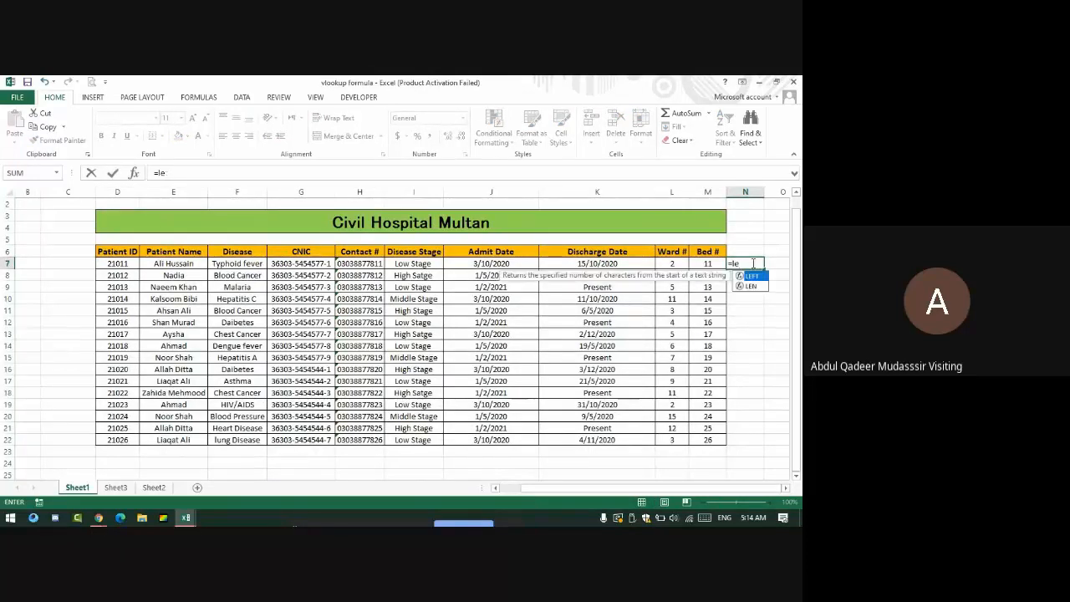
text(ft()
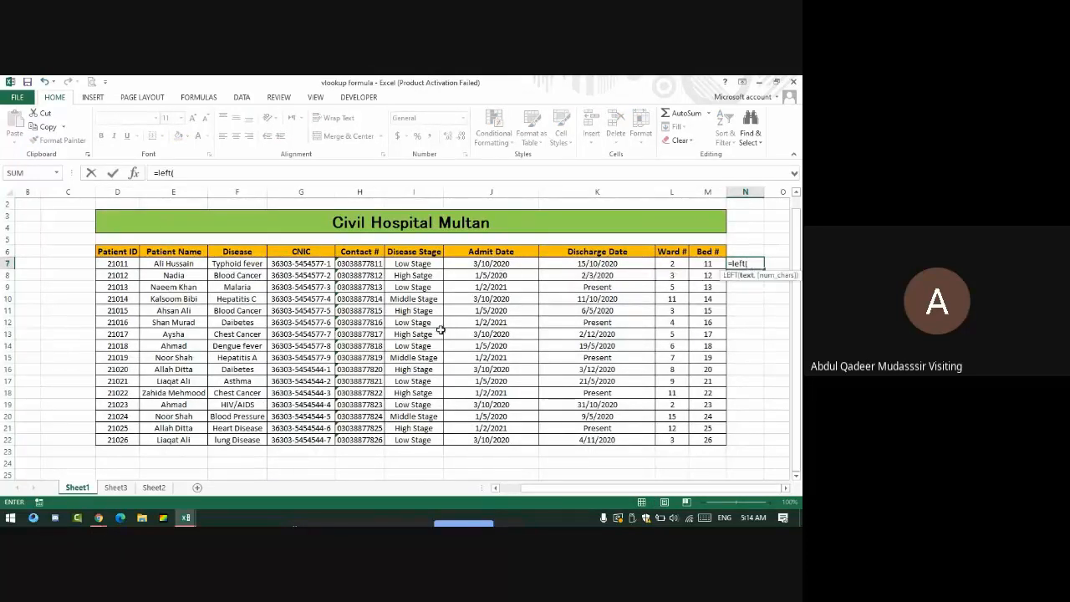
click(362, 263)
text(,)
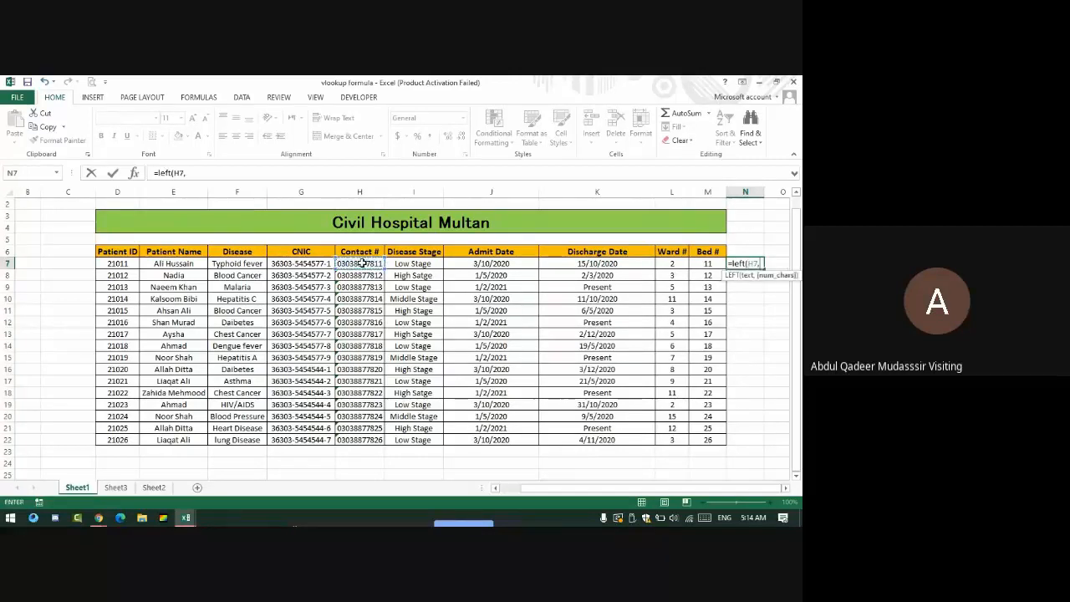
text(4))
key(Return)
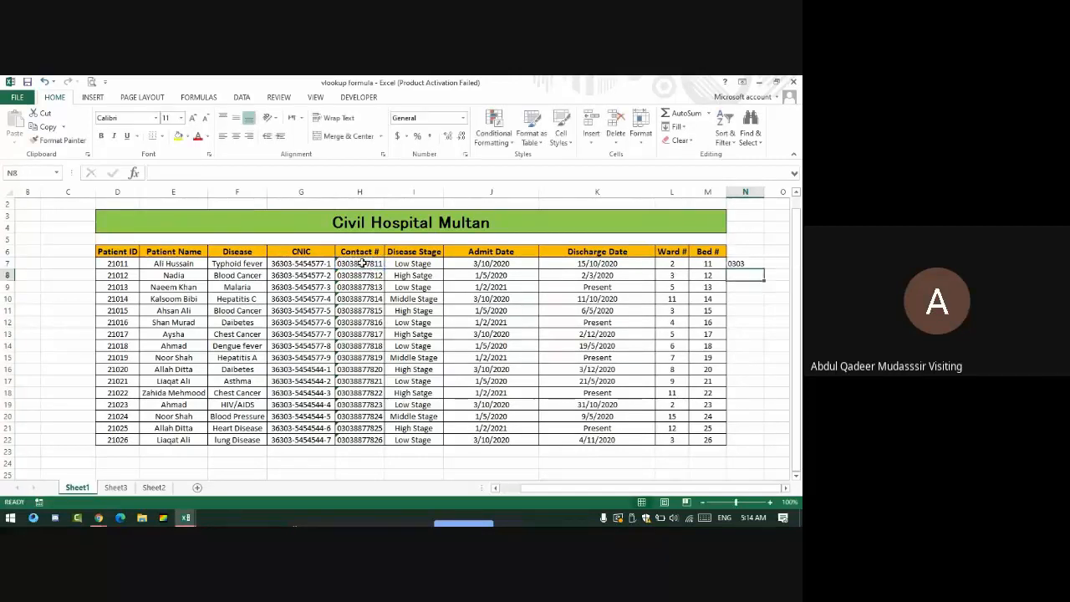
Step: Copy the LEFT formula from N7 down to N22
click(756, 263)
drag(763, 268, 764, 441)
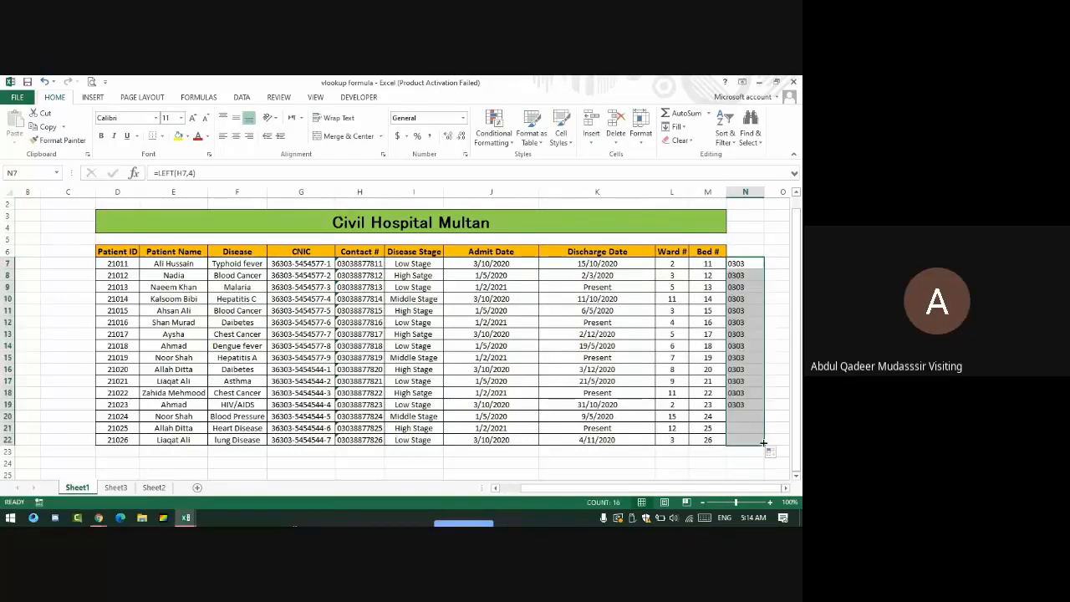
click(771, 267)
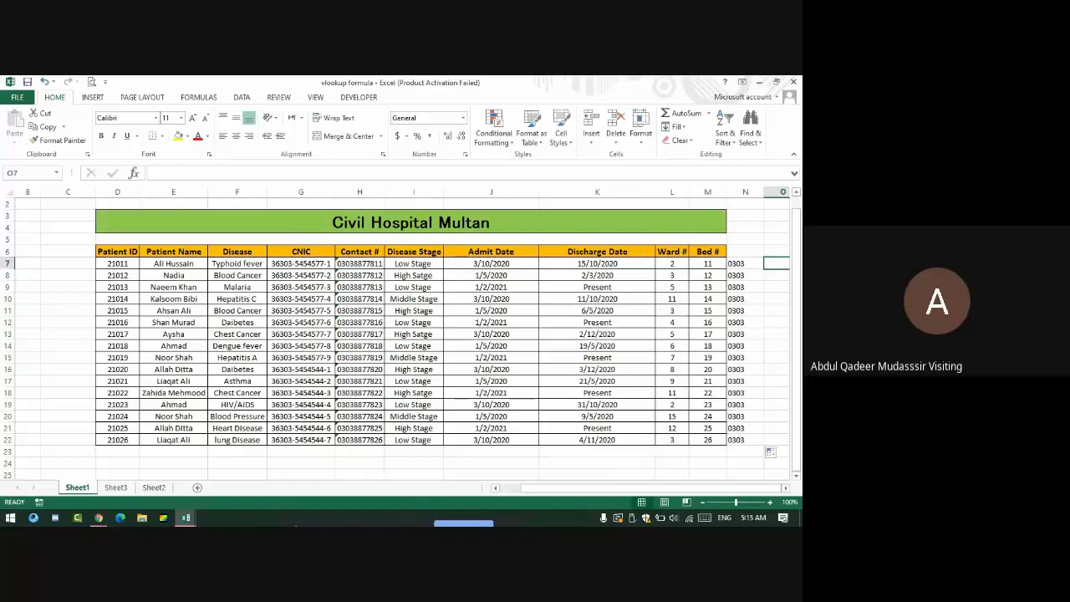
Step: Add filters to the header row D6:M6 of the patient list on Sheet1
click(125, 487)
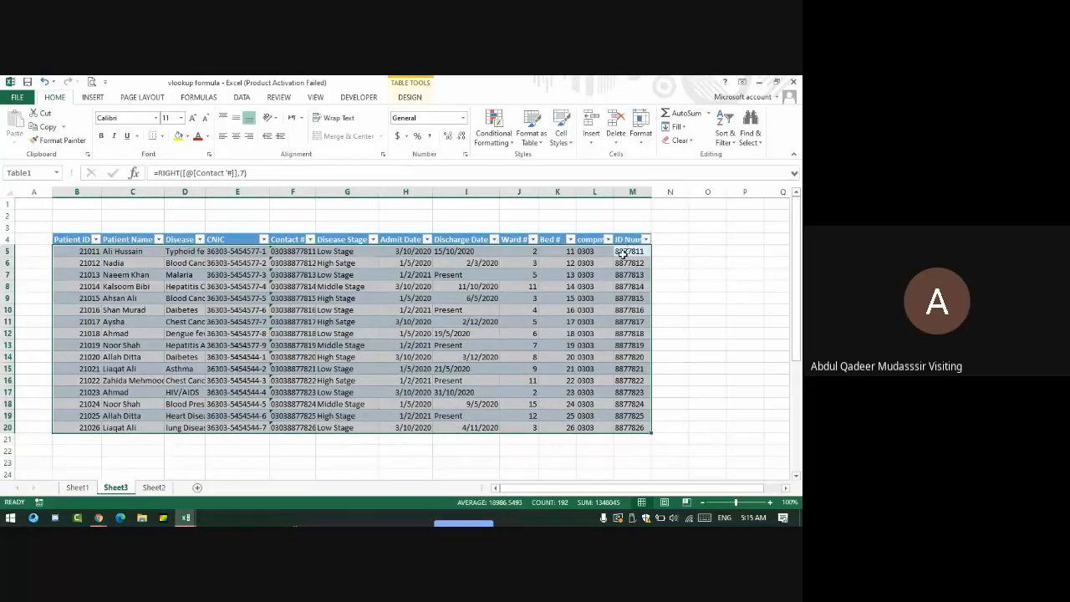
click(87, 489)
drag(113, 251, 696, 252)
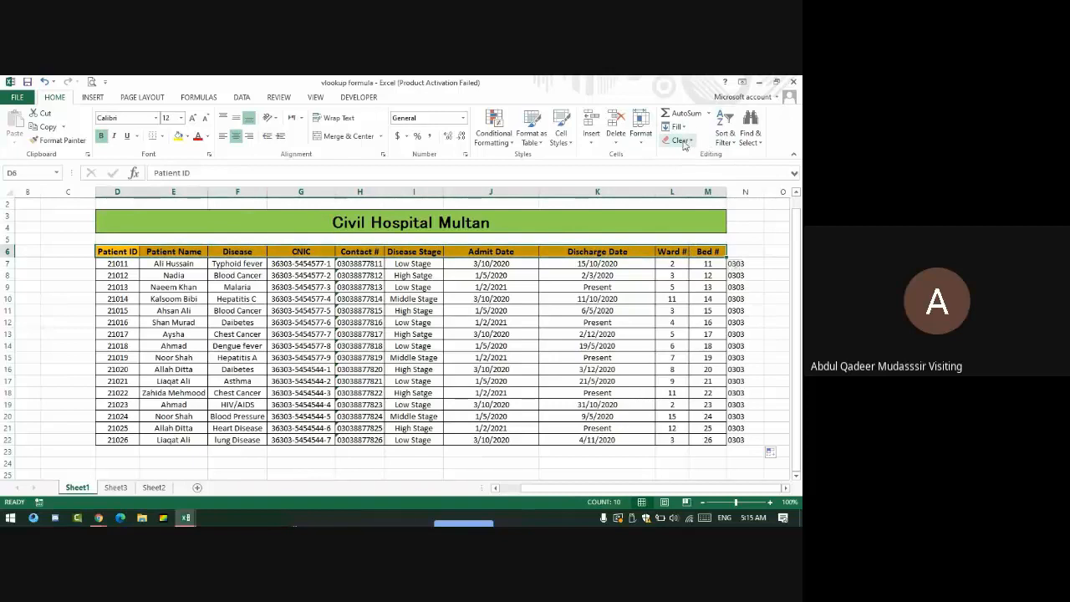
click(724, 134)
click(741, 198)
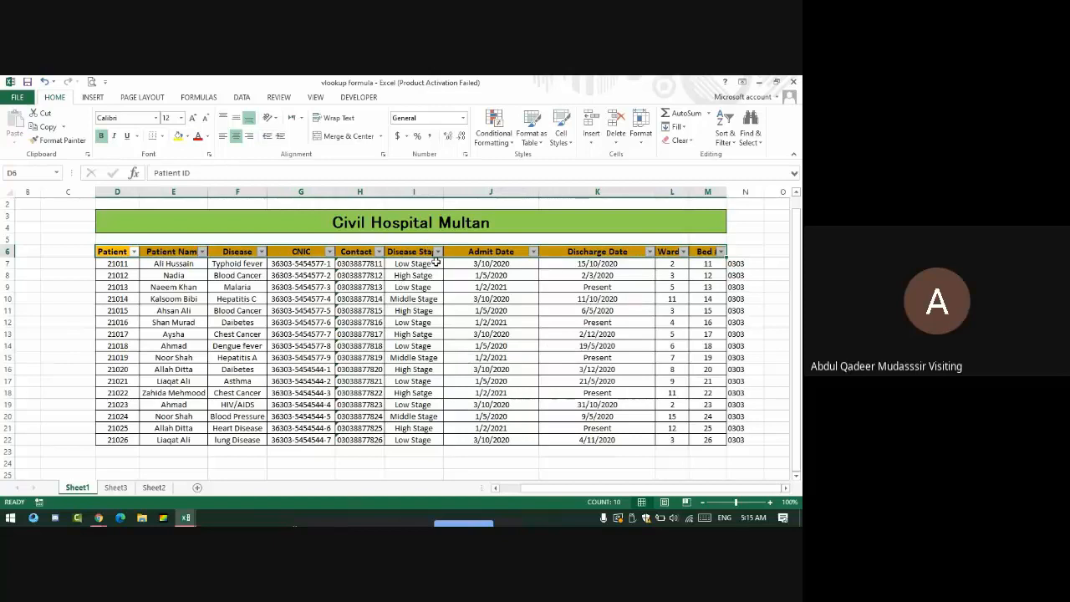
Step: Filter the Disease Stage column to show only the High Satge and High Stage entries
click(437, 252)
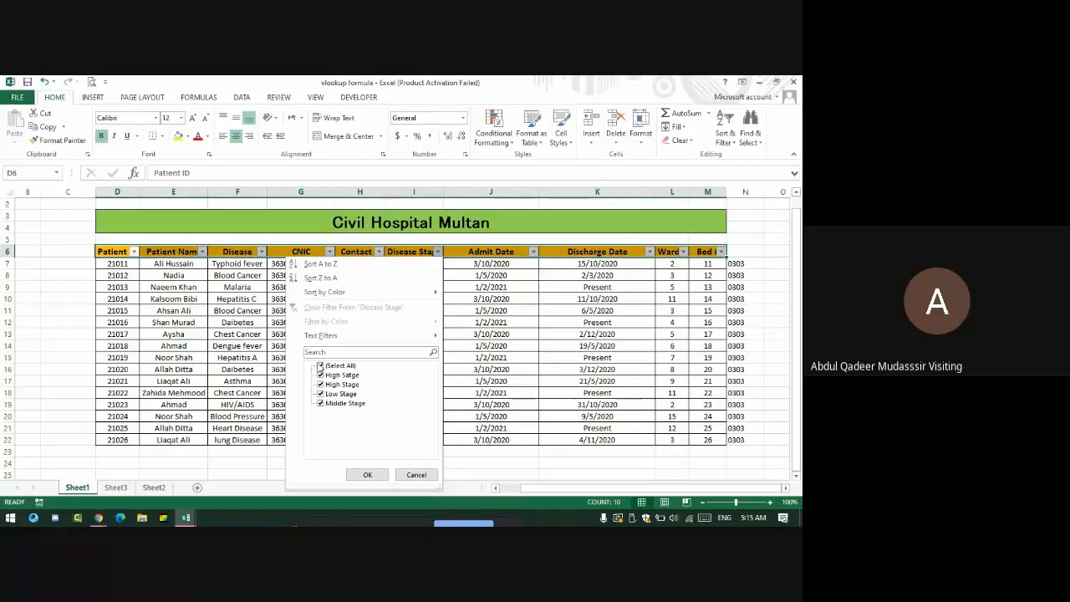
click(321, 366)
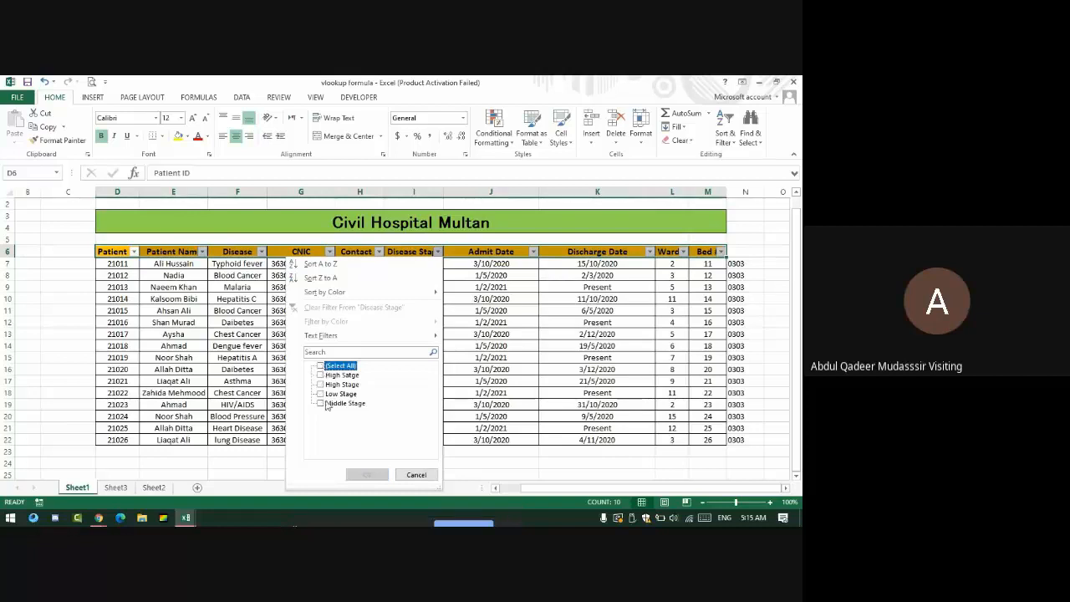
click(321, 376)
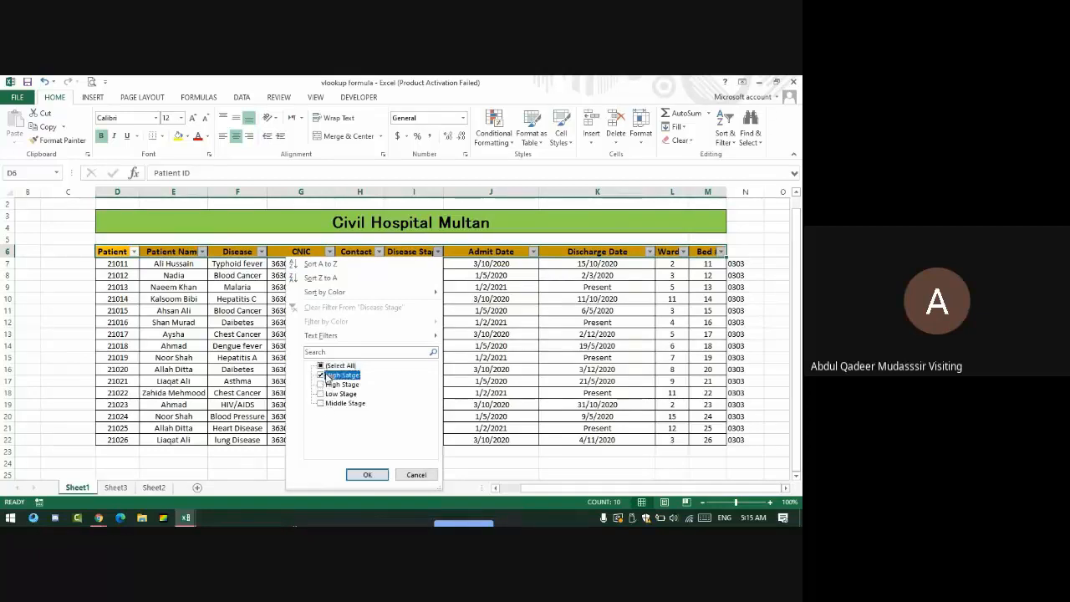
click(321, 385)
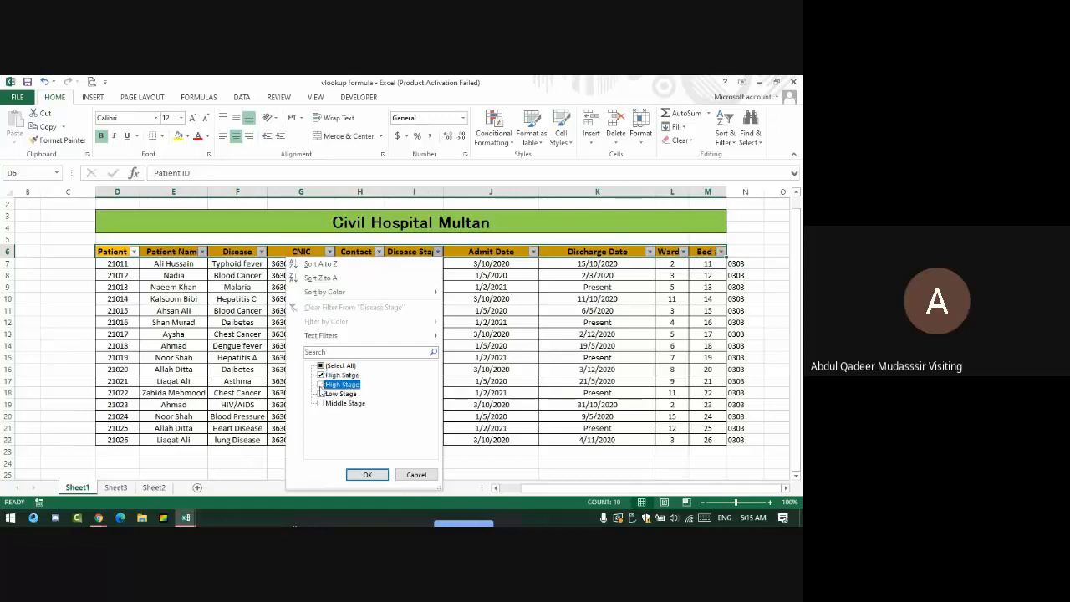
click(367, 475)
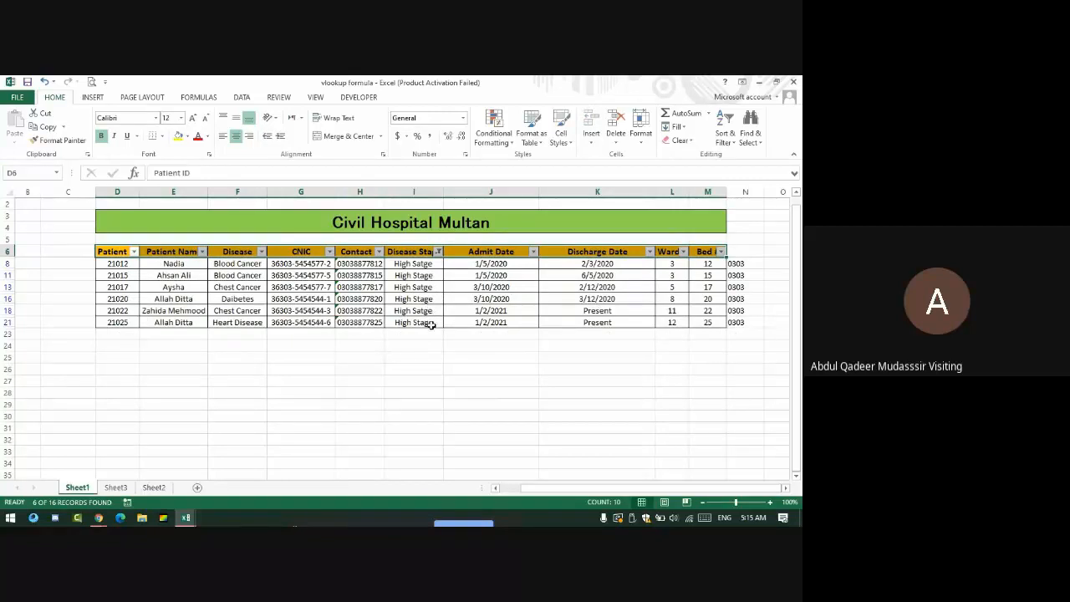
Step: Correct the misspelled disease stage in I8 to "High Stage"
double_click(427, 265)
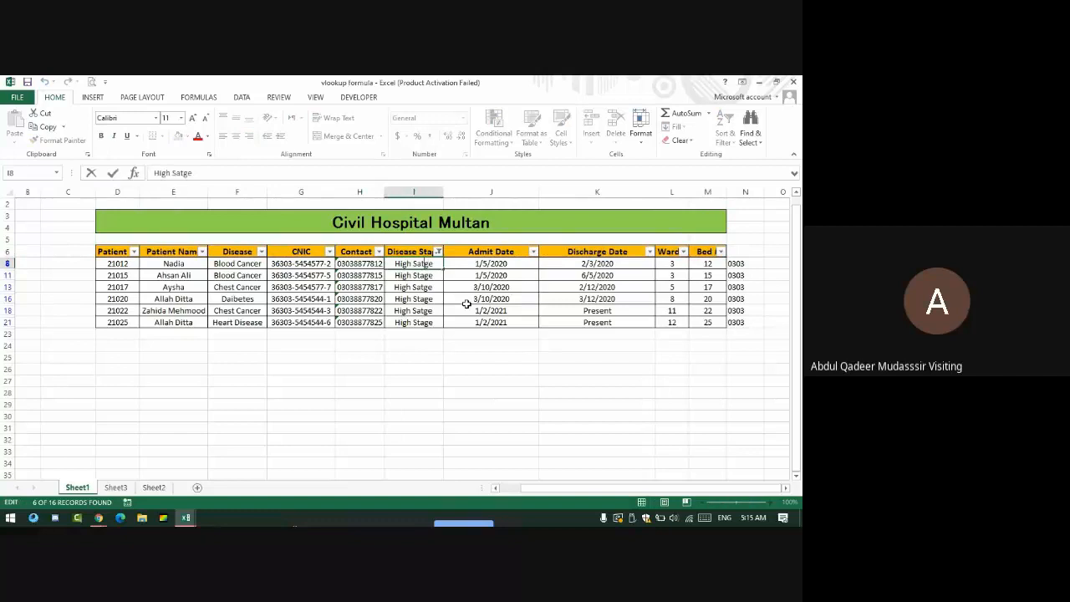
key(BackSpace)
key(BackSpace)
text(ta)
key(Return)
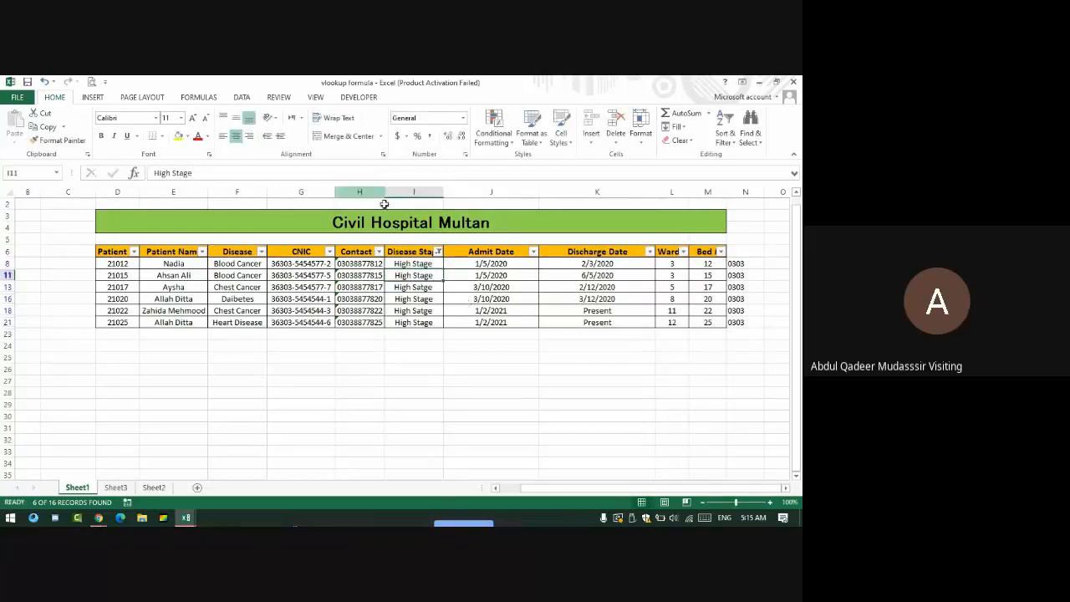
Step: Reset the Disease Stage filter to show all stages, and check its list of values
click(439, 252)
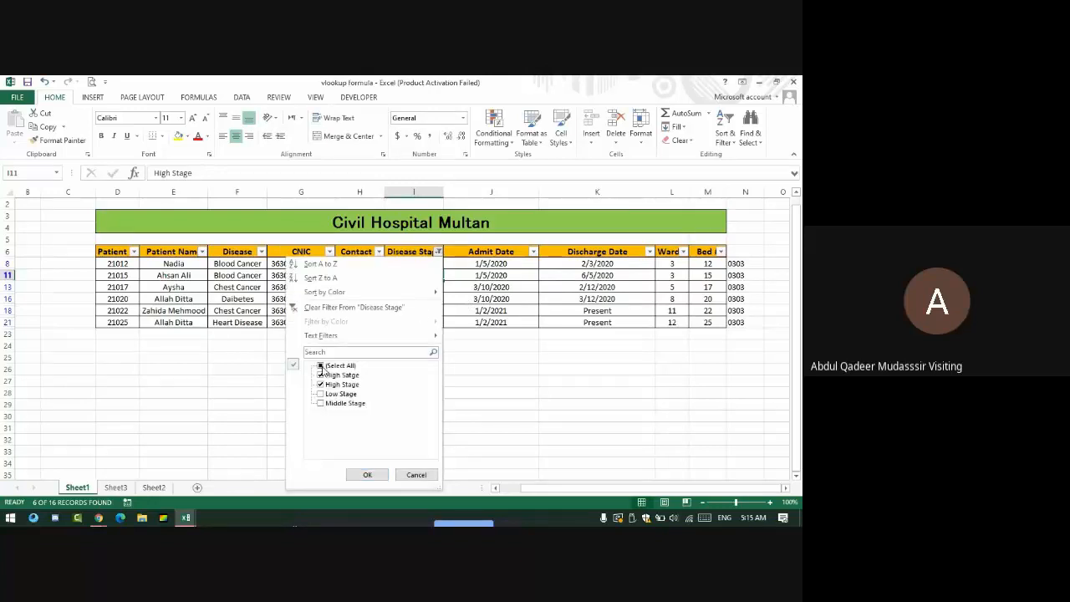
click(368, 474)
click(438, 252)
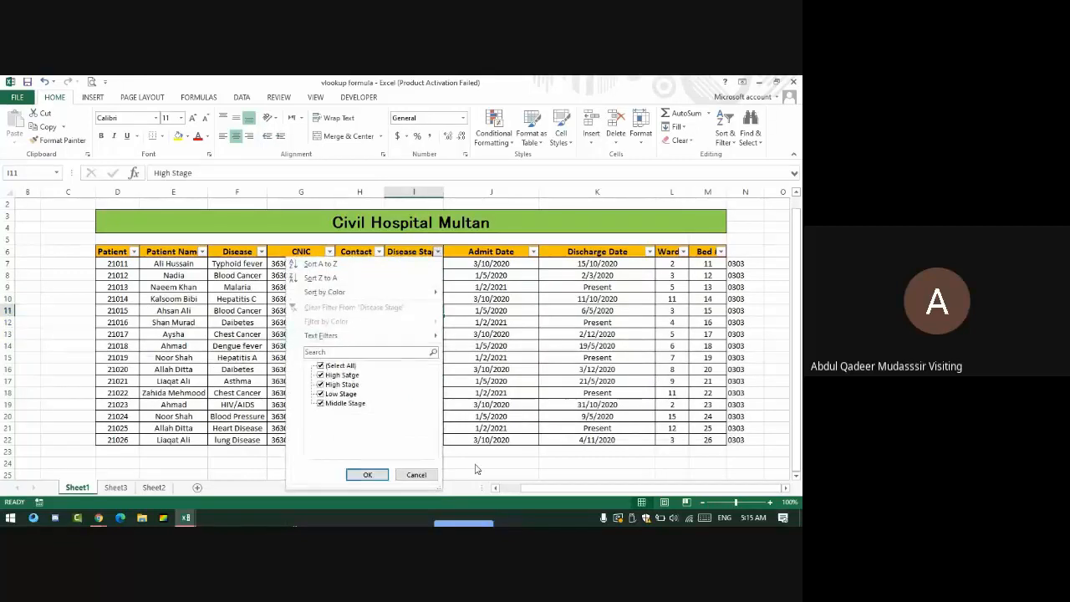
click(367, 475)
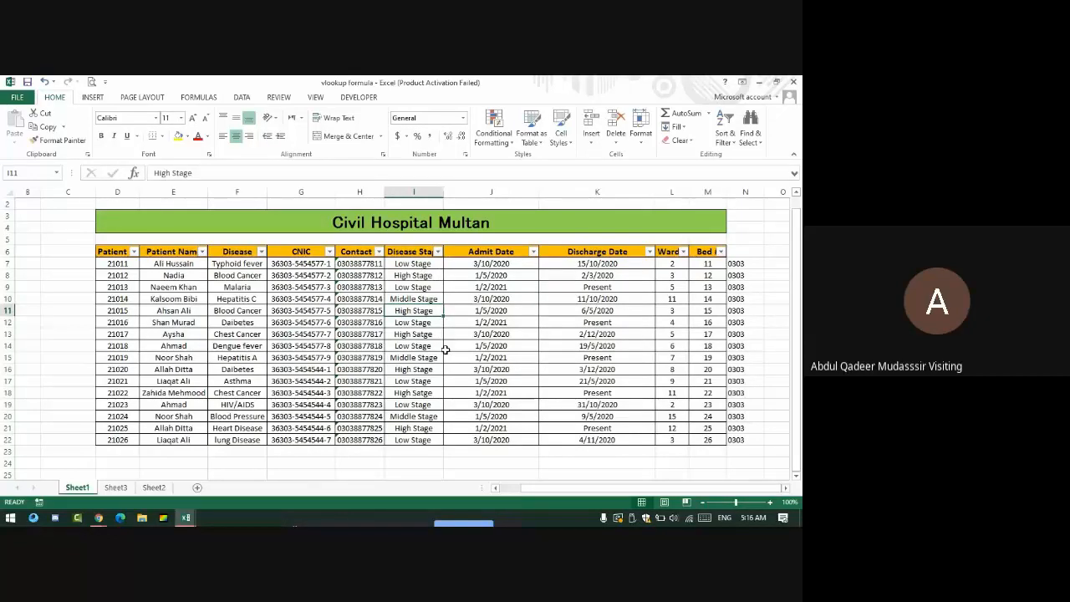
Step: Correct the misspelled disease stage in I13 to "High Stage"
double_click(427, 336)
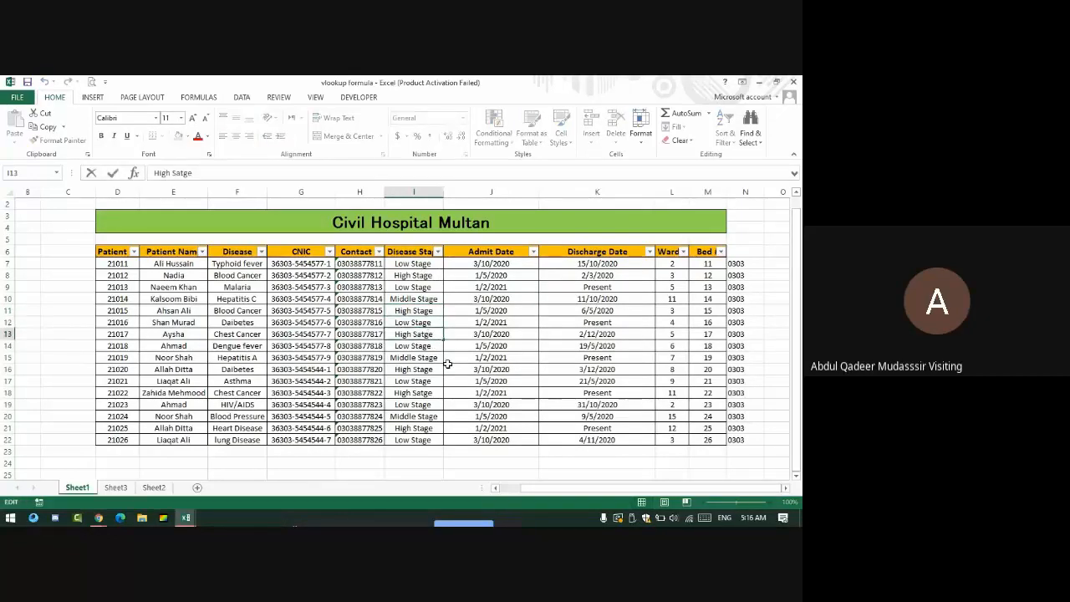
key(BackSpace)
key(BackSpace)
text(tag)
key(Return)
Step: Check the remaining disease stages down to I22 and correct the misspelled entry in I18 to "High Stage"
key(Down)
key(Down)
key(Down)
key(Down)
key(Down)
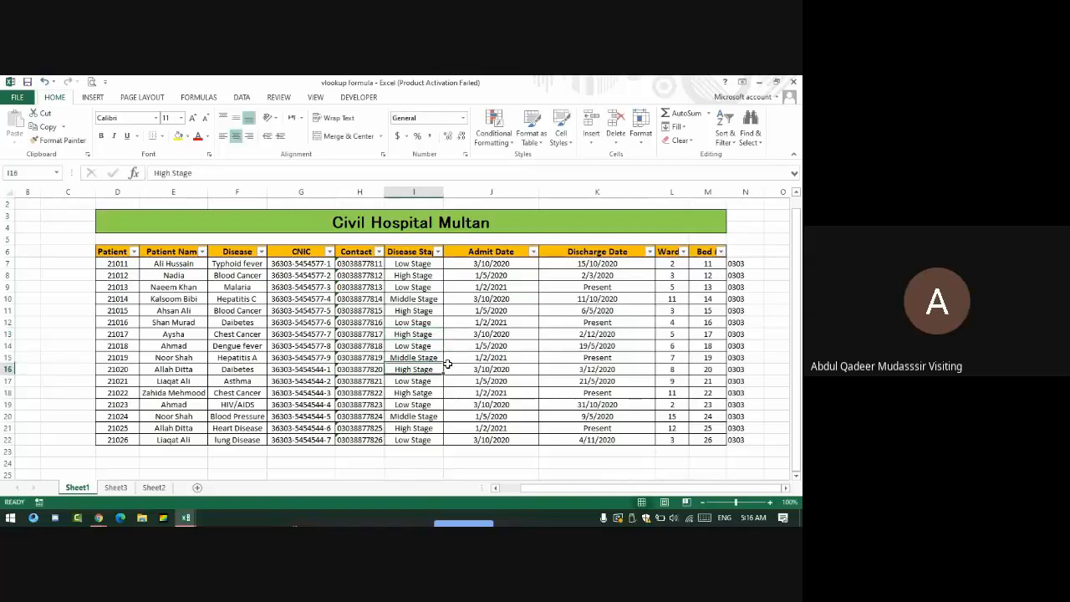
key(Up)
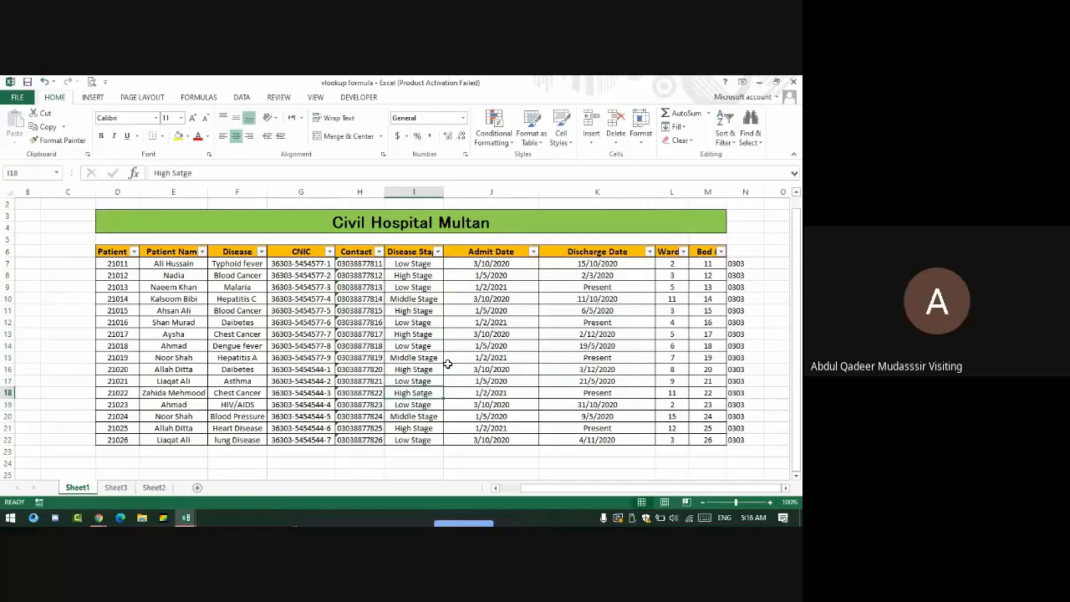
key(F2)
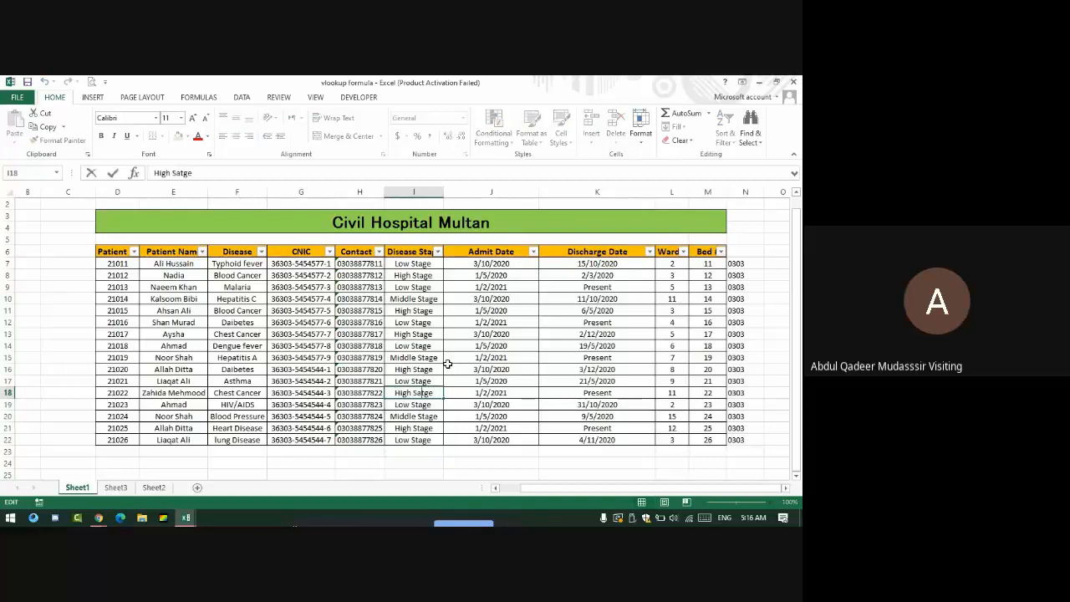
key(BackSpace)
key(BackSpace)
text(ta)
key(Return)
key(Down)
key(Down)
key(Down)
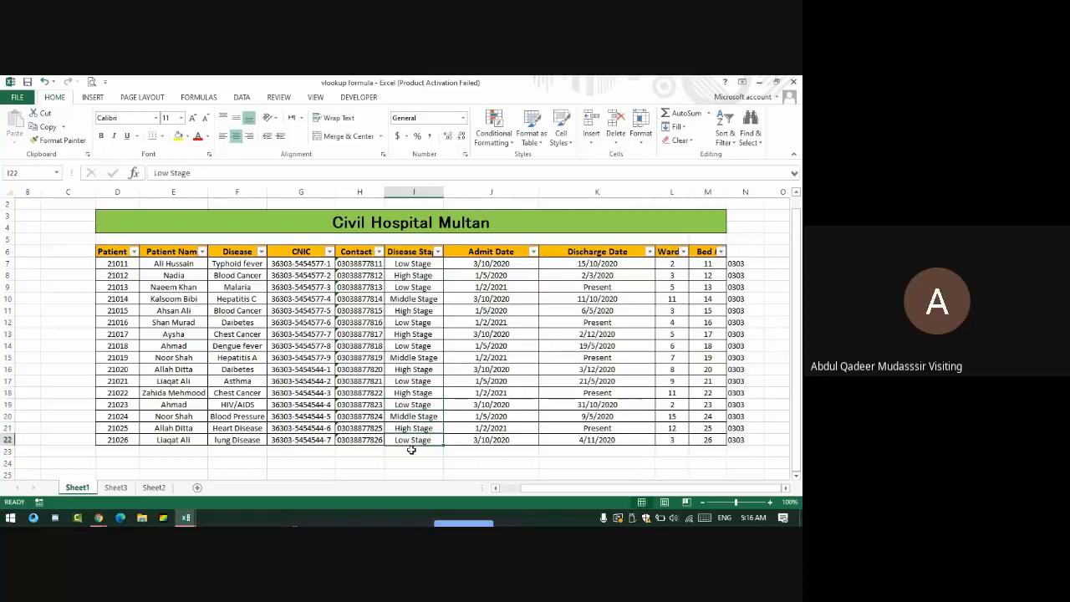
Step: Filter the Disease Stage column to show only Low Stage patients
click(438, 253)
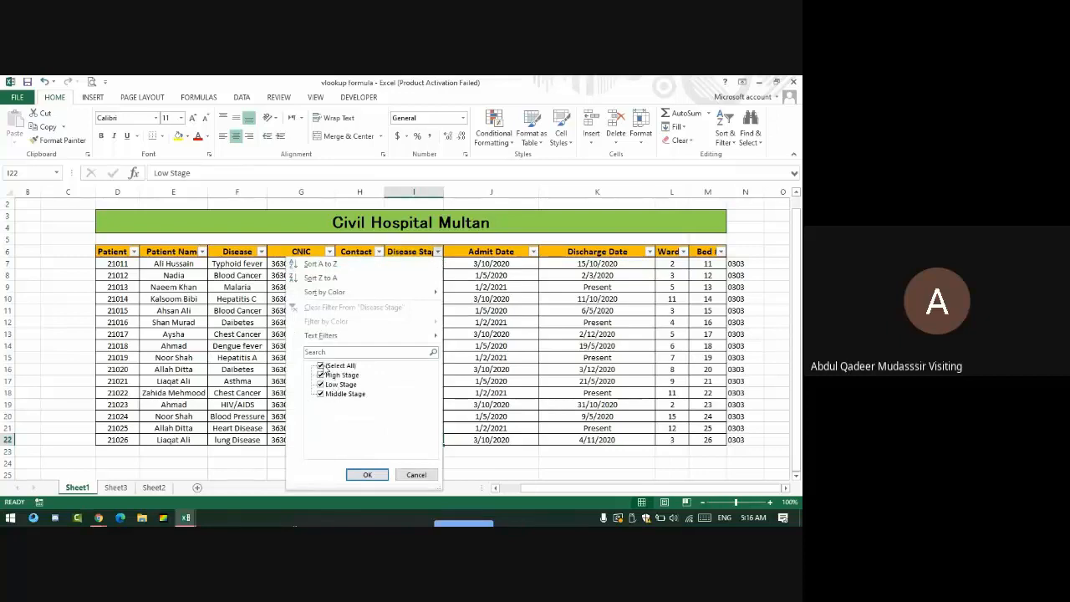
click(320, 366)
click(321, 385)
click(368, 474)
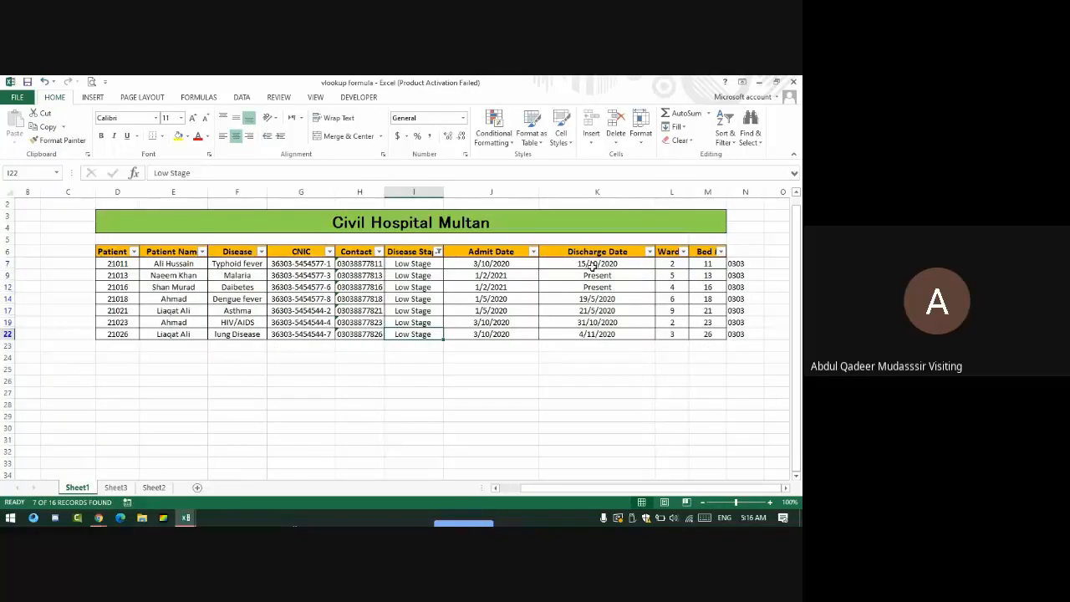
Step: Open Sheet3 and filter the table's Disease Stage column to show only High Stage patients
key(alt+Tab)
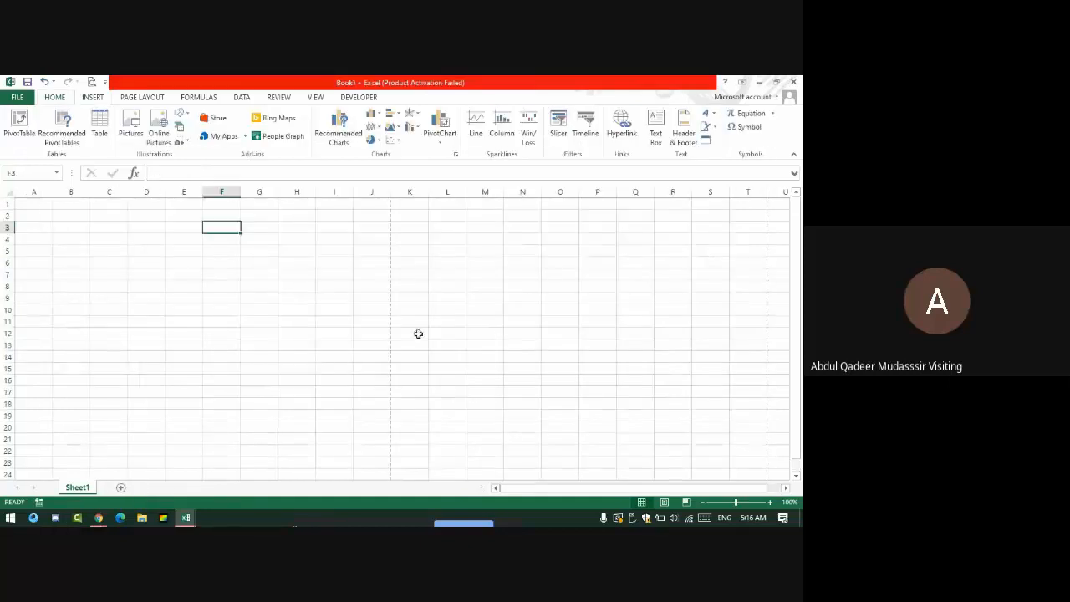
key(alt+Tab)
click(115, 488)
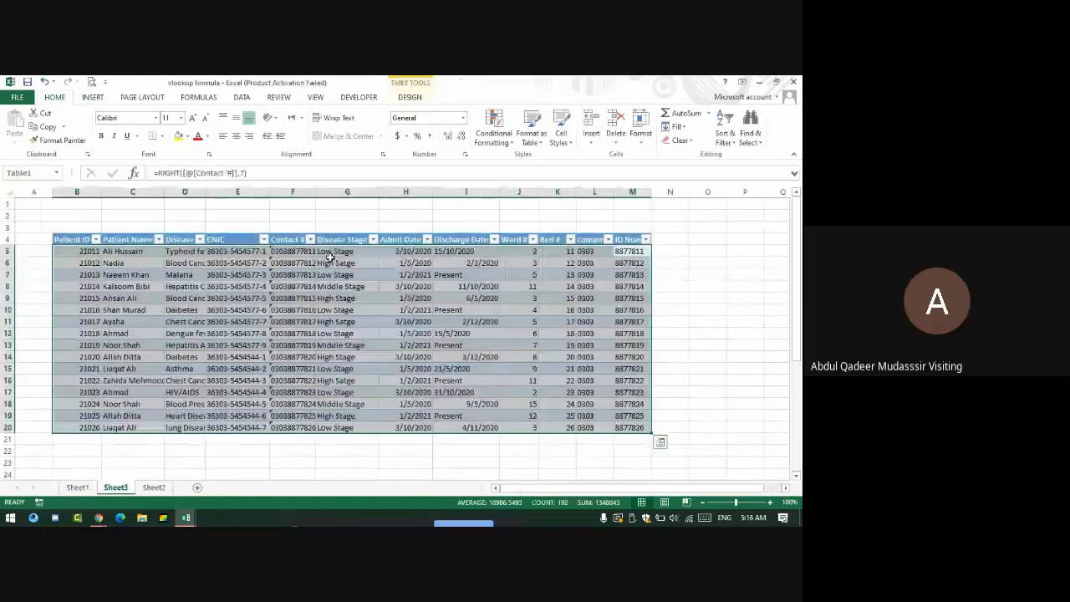
click(373, 240)
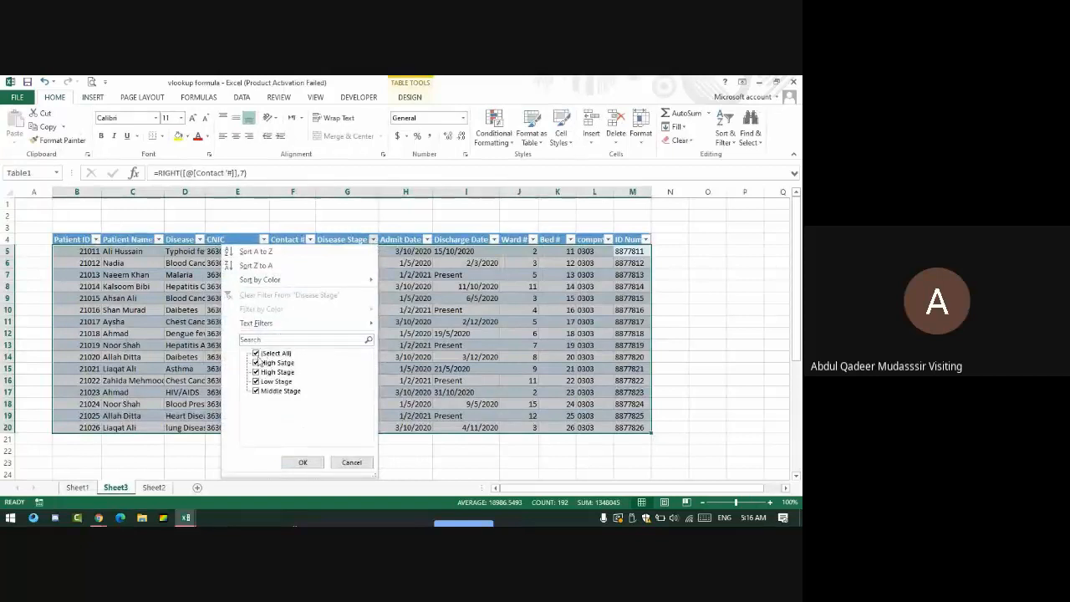
click(256, 354)
click(256, 372)
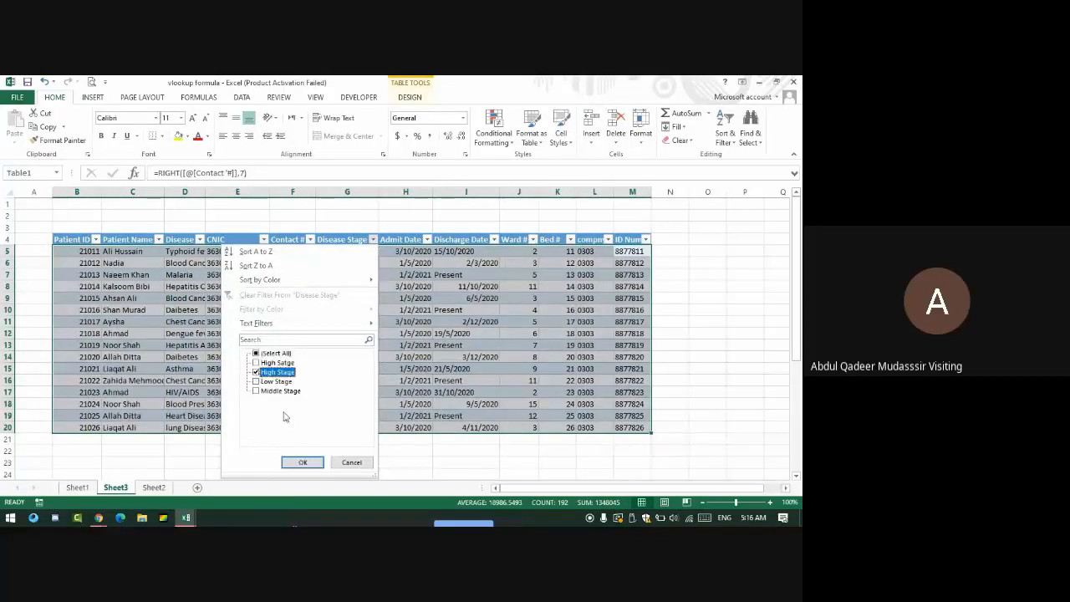
click(301, 462)
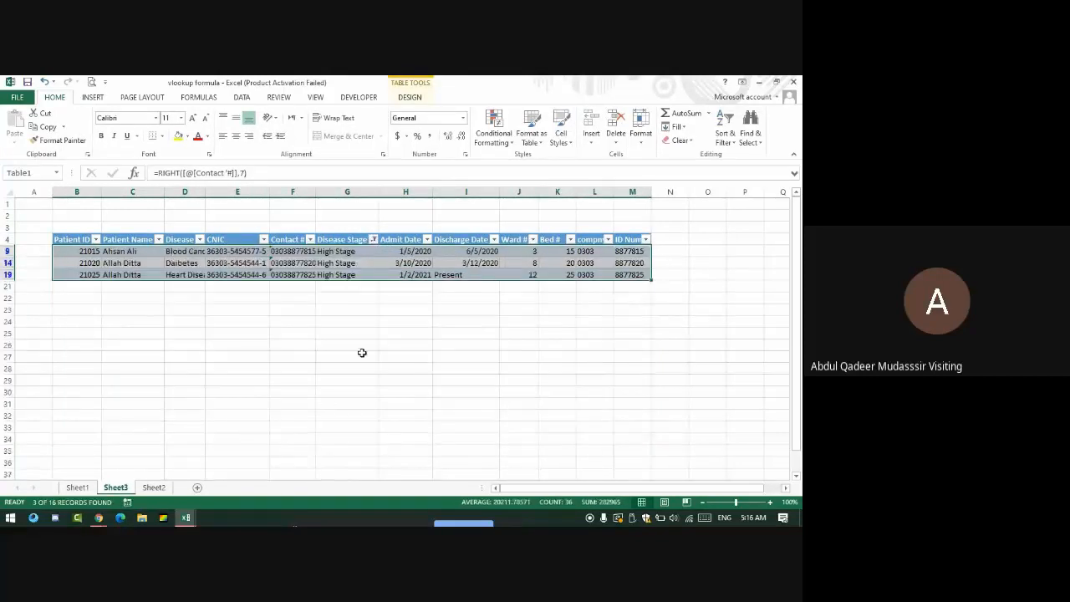
Step: Reset the table's Disease Stage filter to show all stages
click(373, 239)
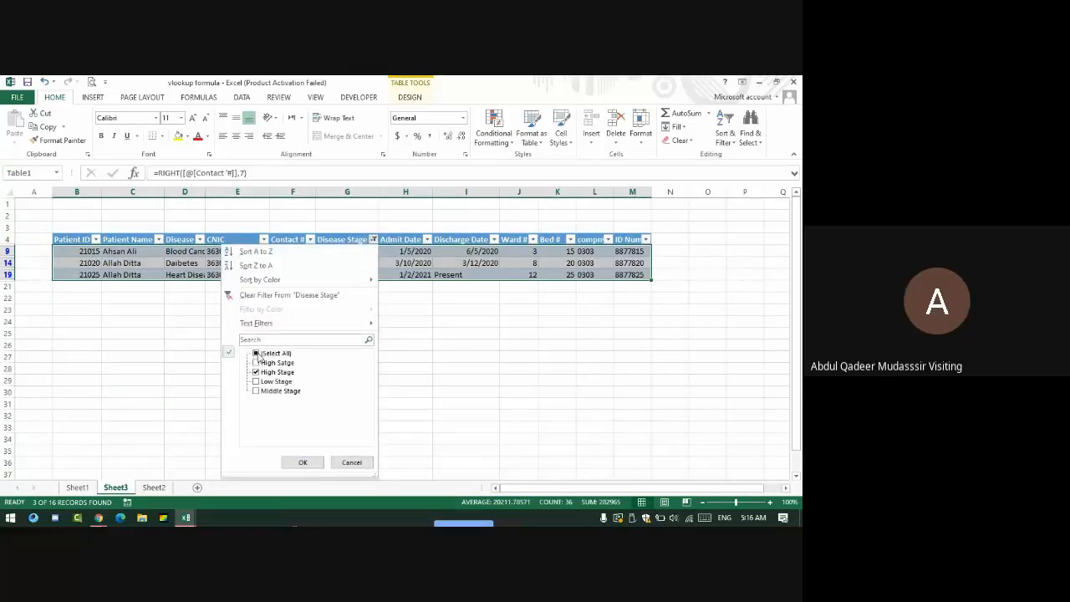
click(257, 354)
click(292, 463)
Step: Highlight Disease Stage cells G5:G20 containing "Low Stage" with Light Red Fill with Dark Red Text
drag(341, 251, 343, 427)
click(493, 132)
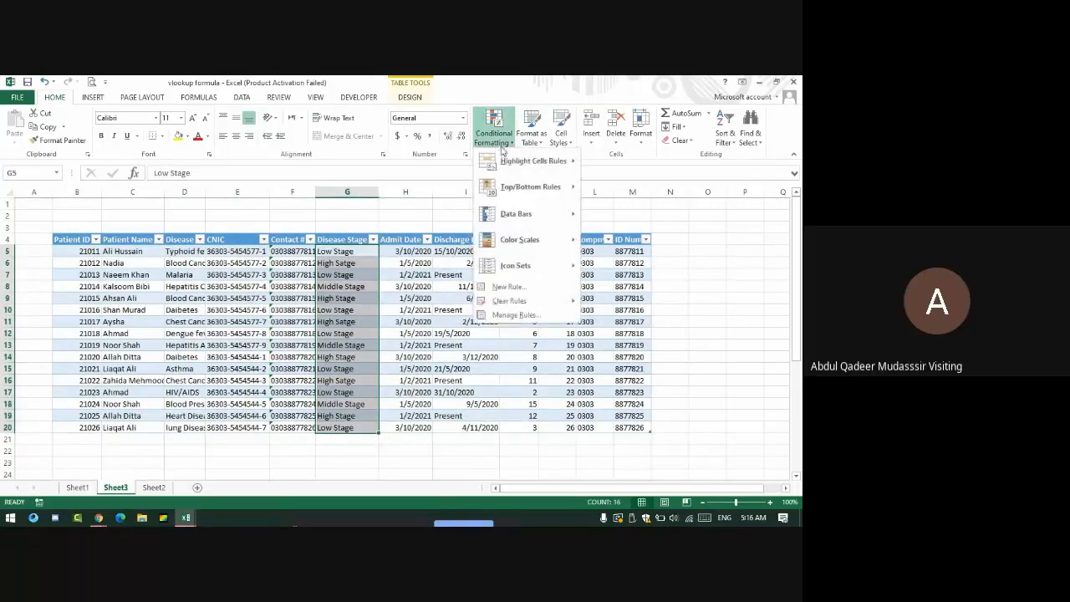
mouse_move(535, 162)
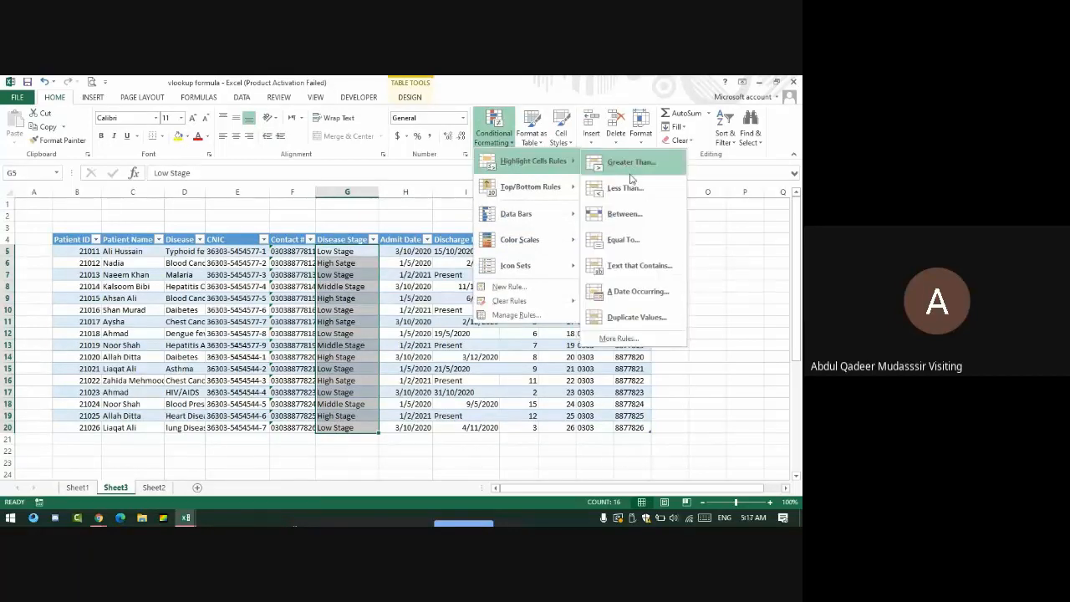
click(638, 265)
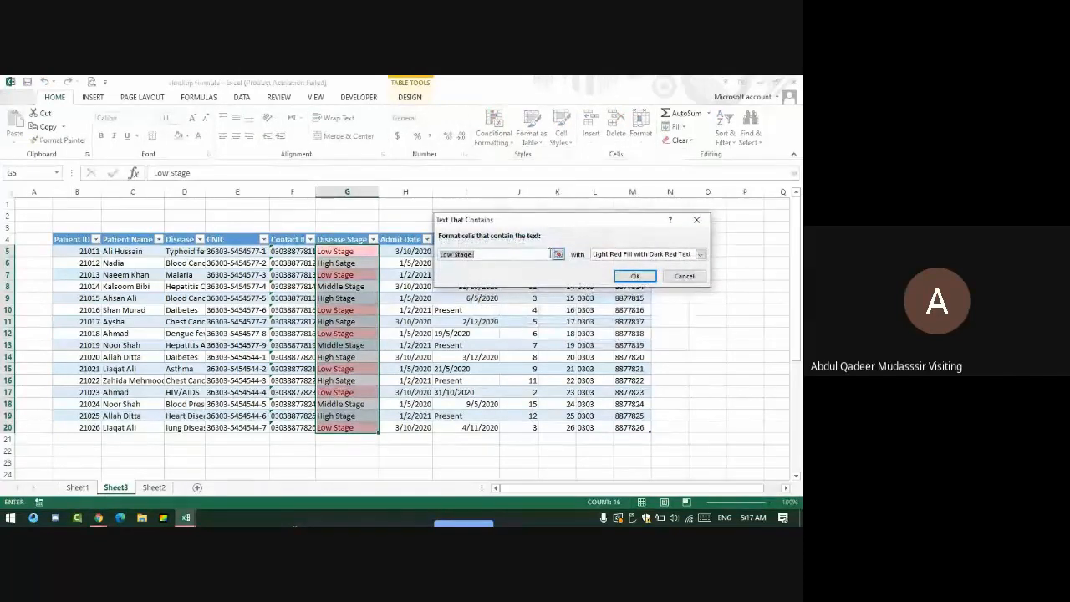
click(635, 276)
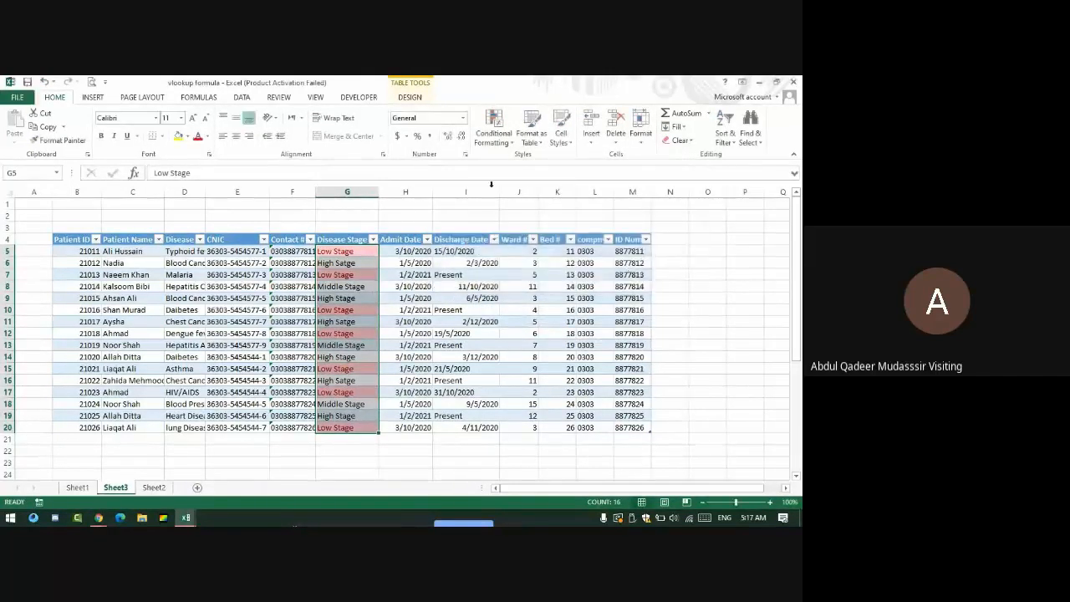
click(493, 129)
mouse_move(571, 163)
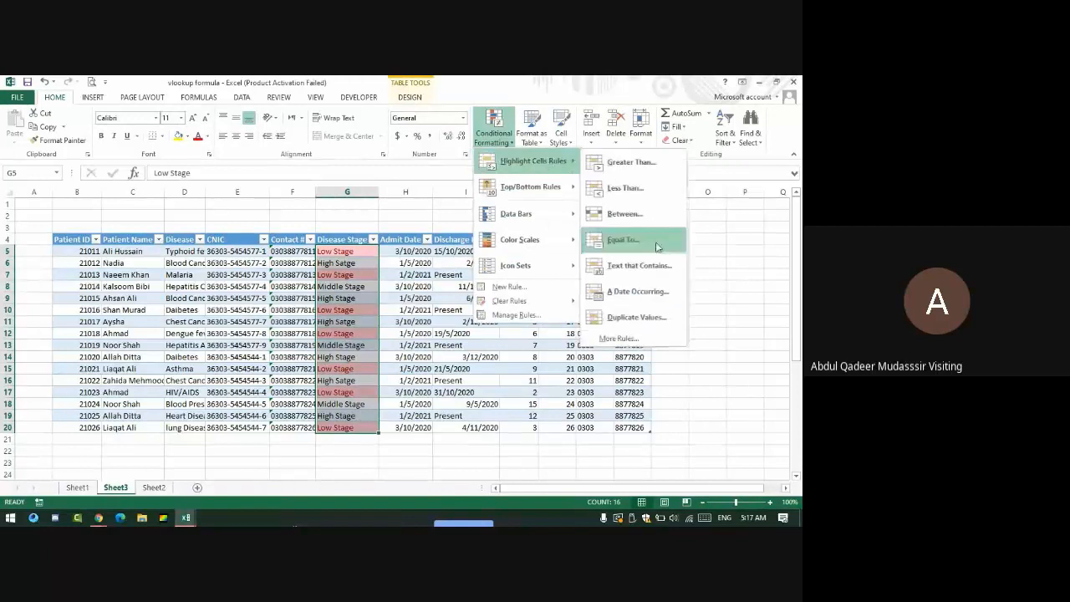
click(644, 265)
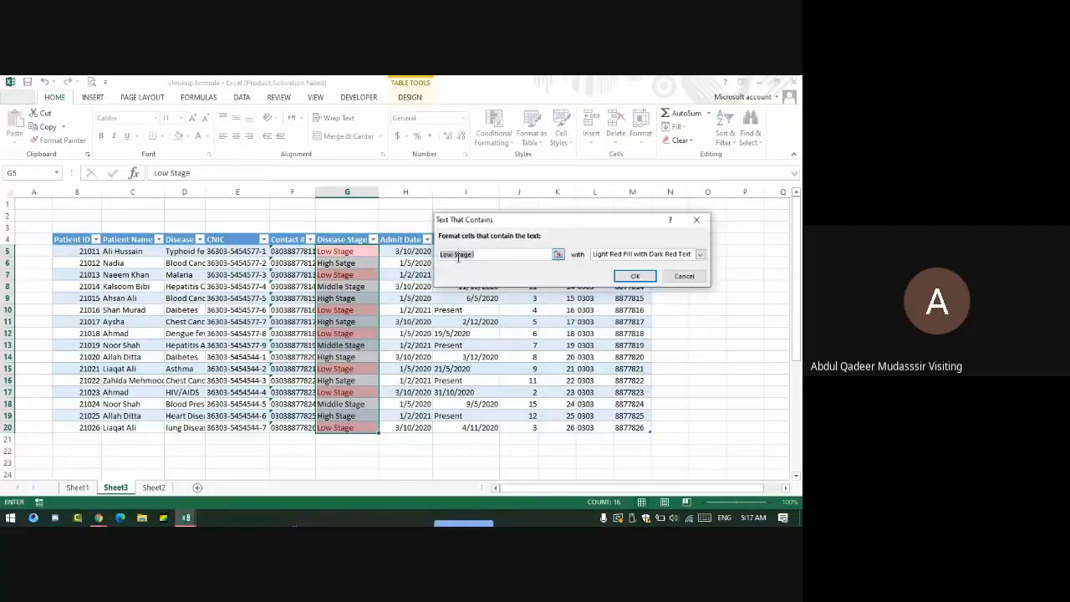
click(455, 256)
key(BackSpace)
key(BackSpace)
key(BackSpace)
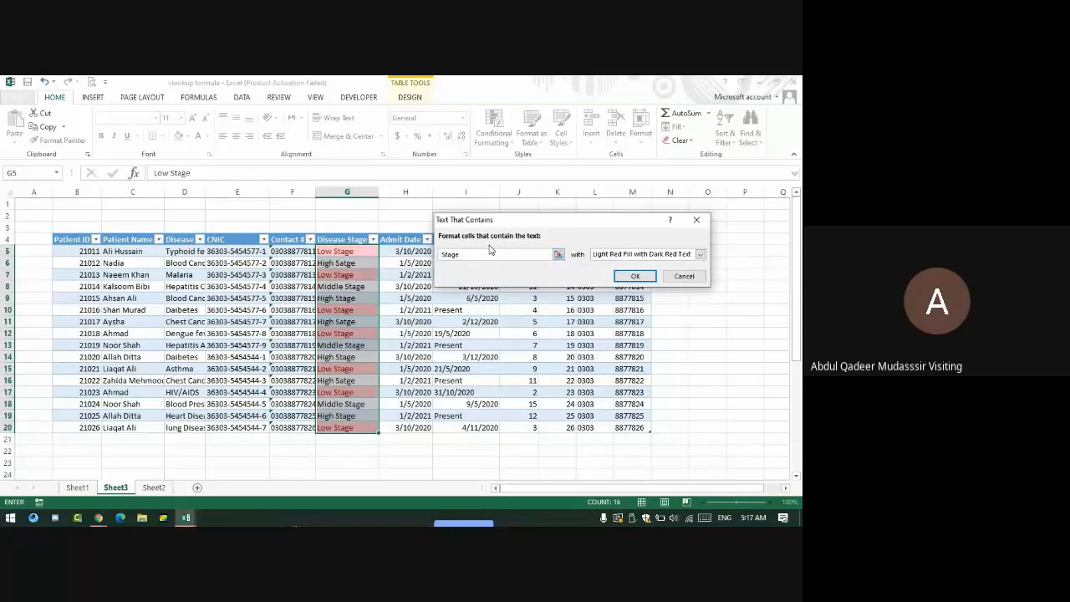
text(High)
click(684, 276)
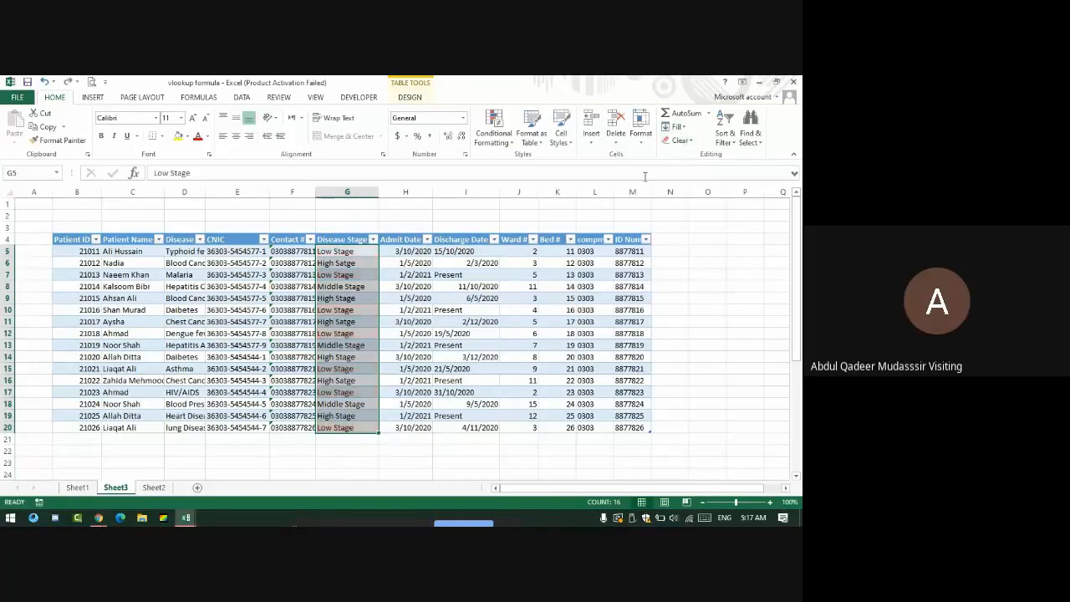
Step: Add a Text That Contains rule formatting "Low Stage" cells in G5:G20 with Green Fill with Dark Green Text
click(493, 127)
mouse_move(539, 162)
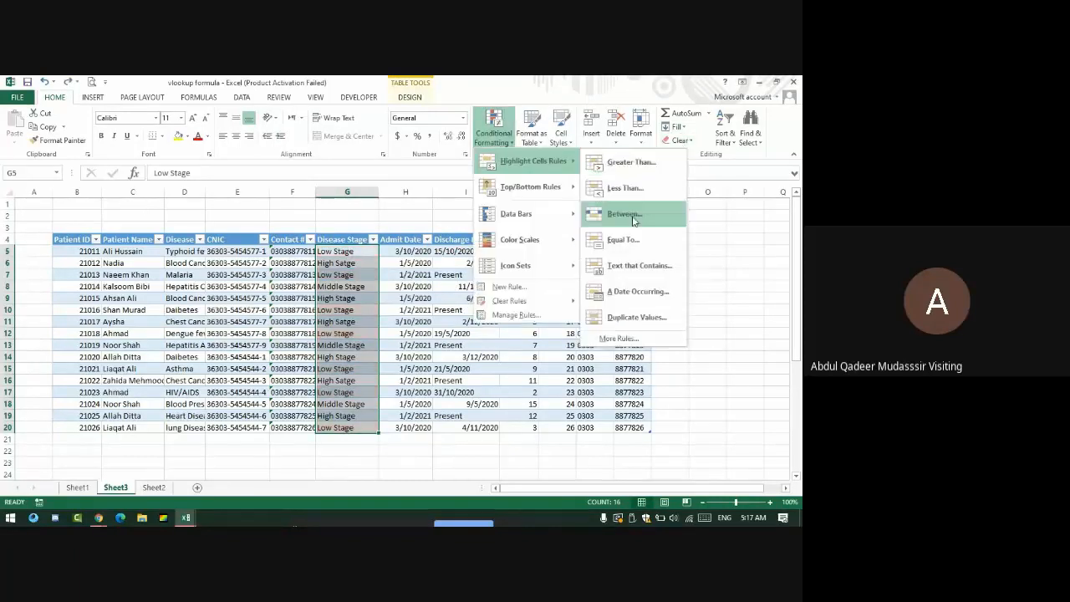
click(643, 266)
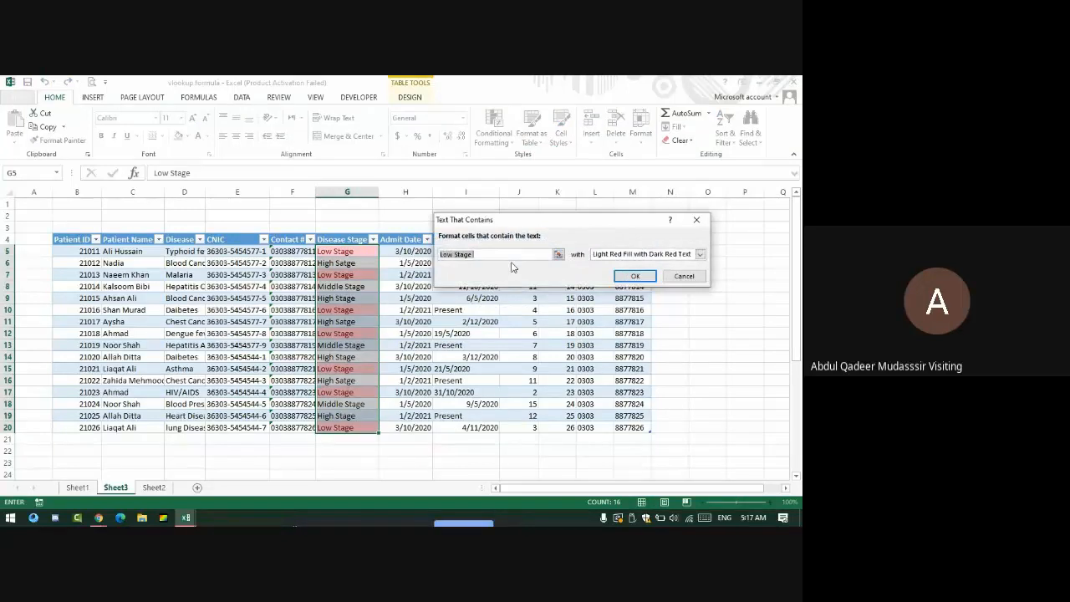
click(604, 254)
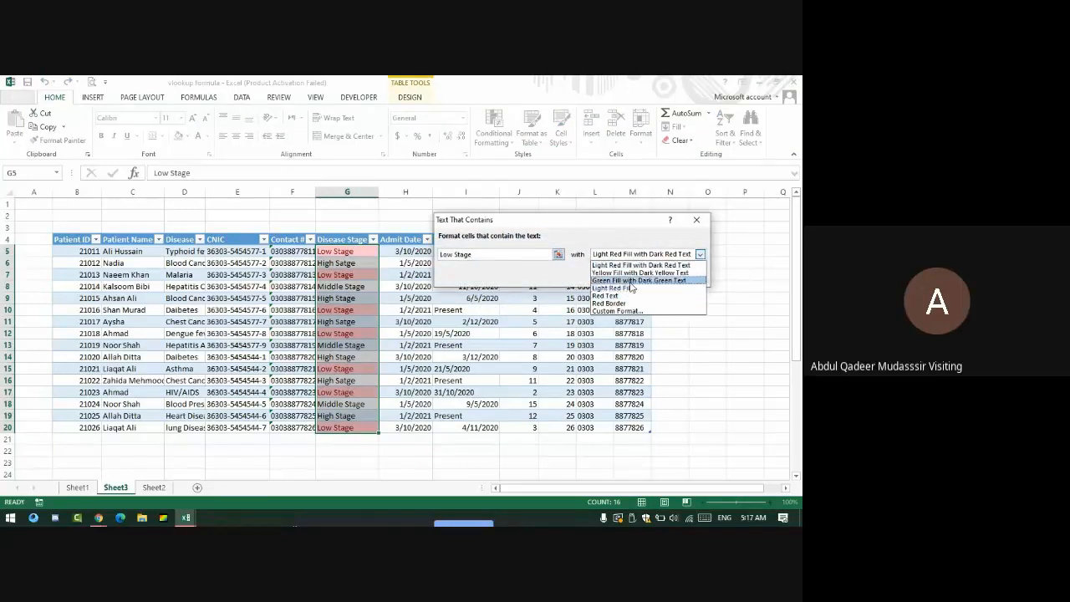
click(639, 280)
click(629, 277)
Step: Try to highlight the high-stage entries in G5:G20 with a Text That Contains rule using Light Red Fill with Dark Red Text
click(494, 134)
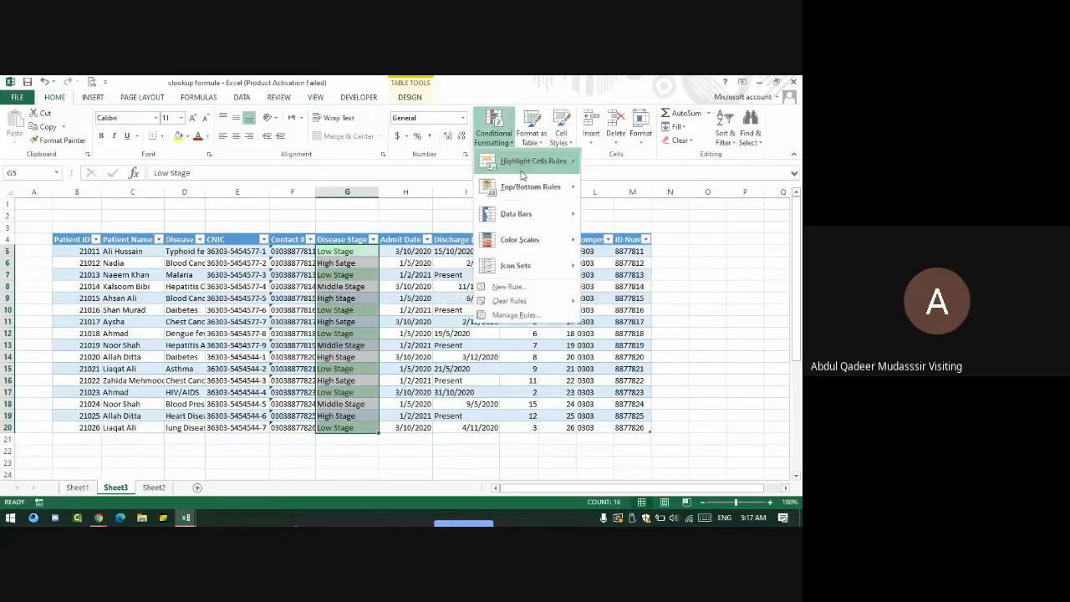
mouse_move(540, 162)
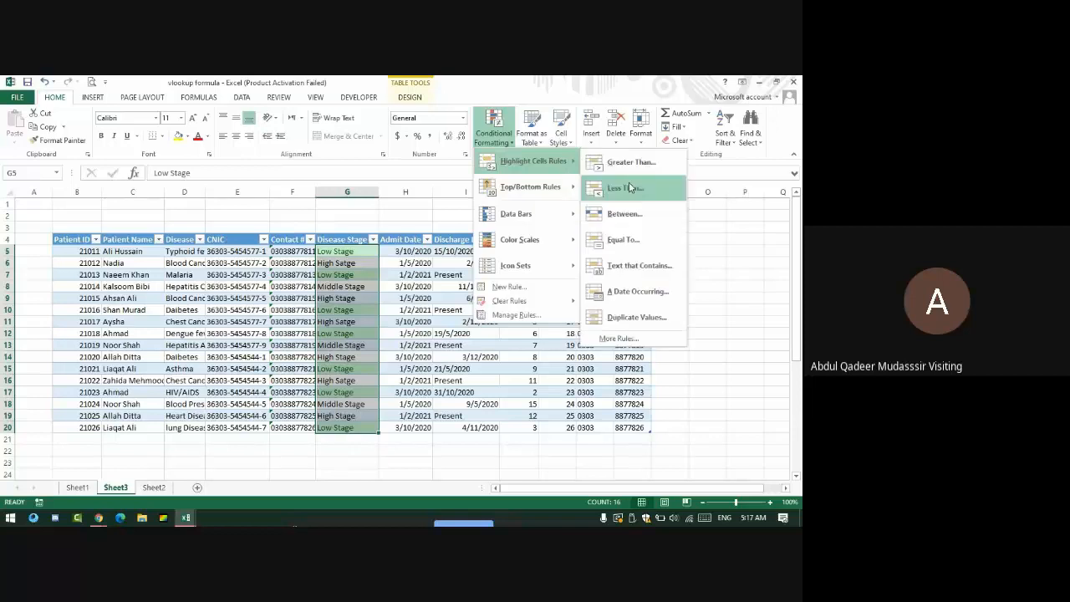
click(660, 265)
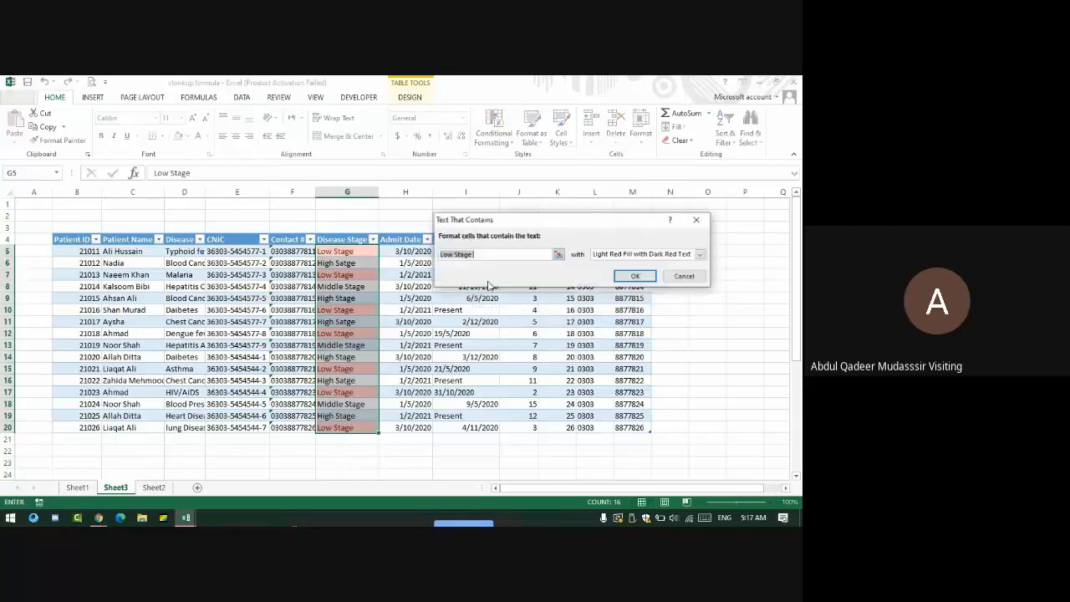
click(451, 257)
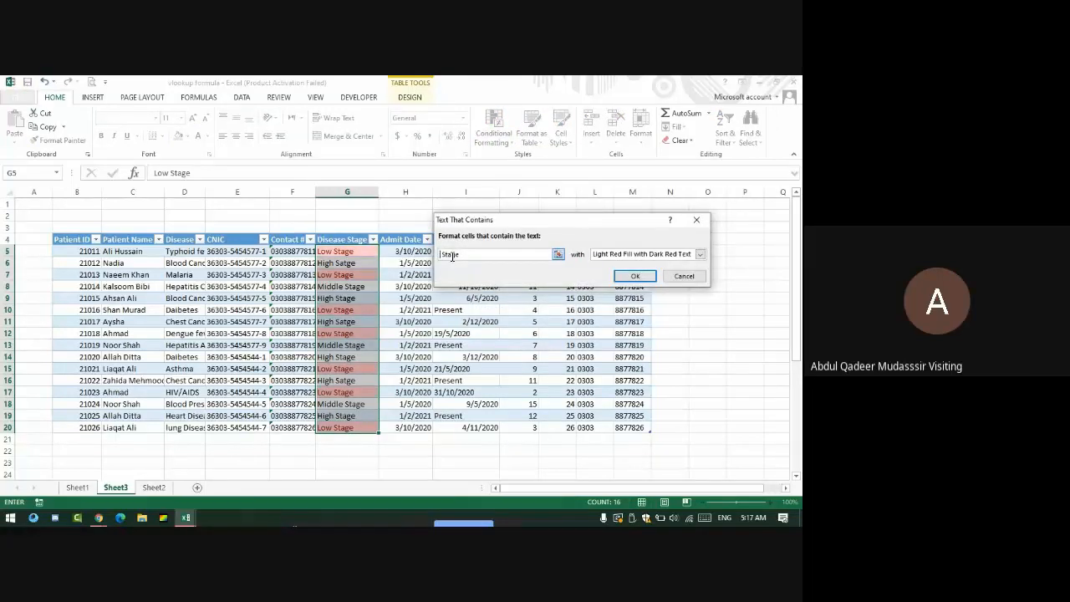
text(High)
click(635, 275)
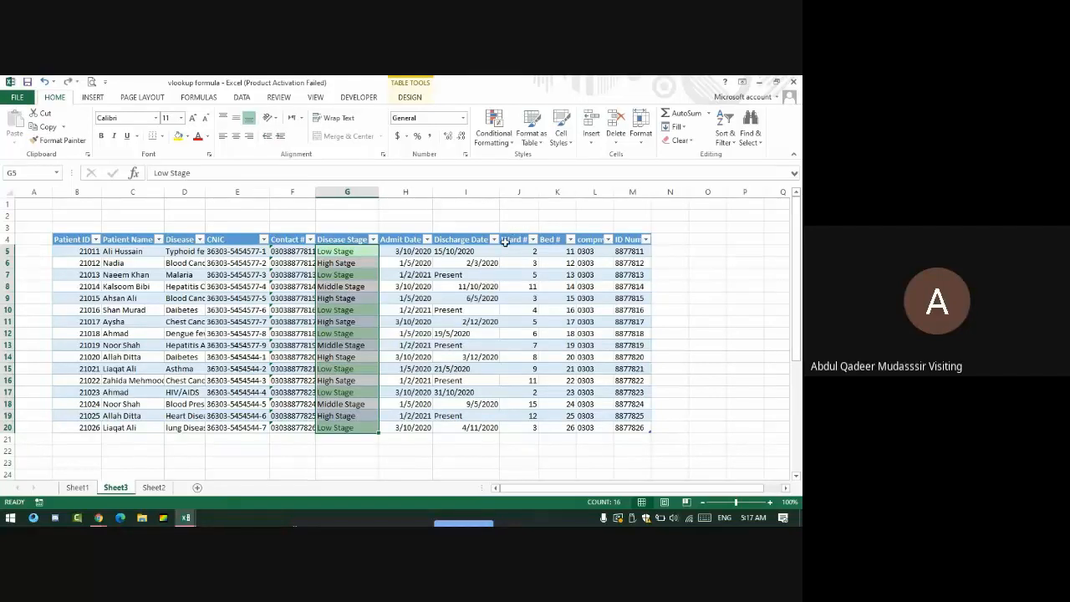
Step: Highlight the Disease Stage cells containing "High Stage" with Light Red Fill with Dark Red Text
click(493, 132)
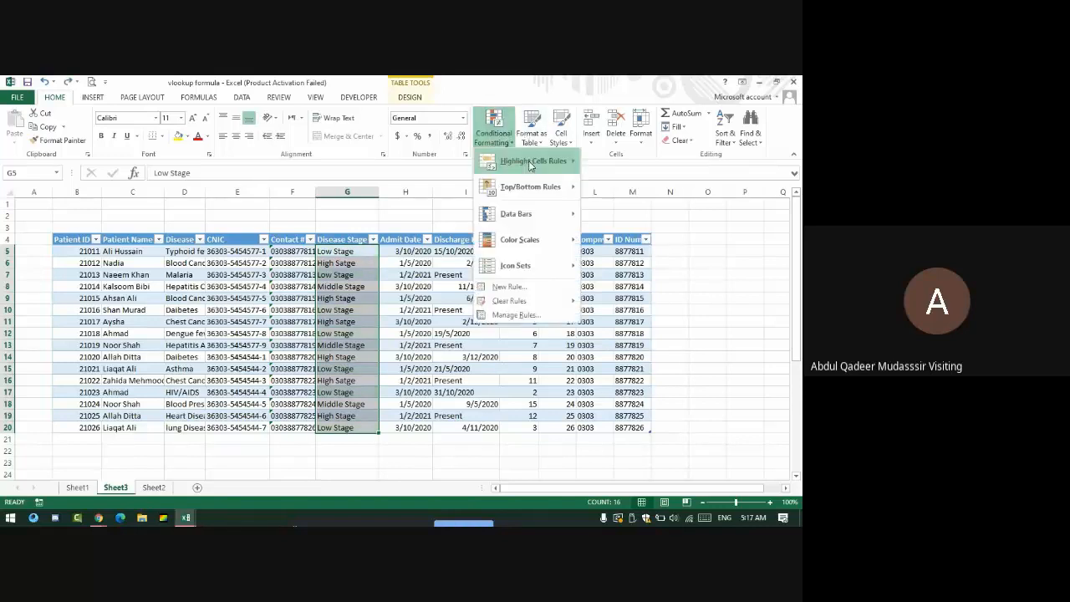
mouse_move(529, 164)
click(629, 266)
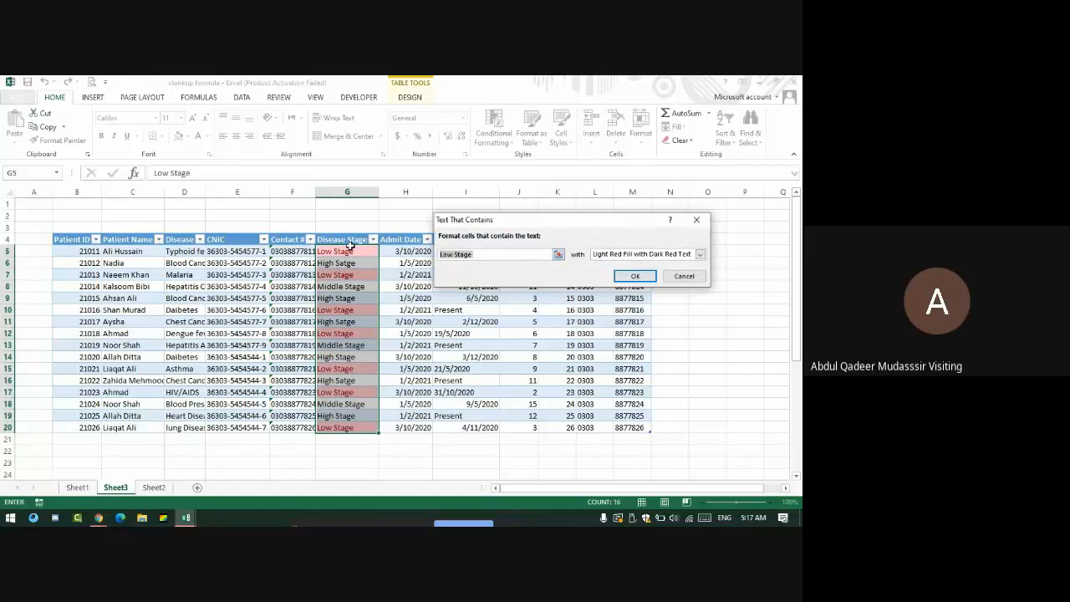
text(High)
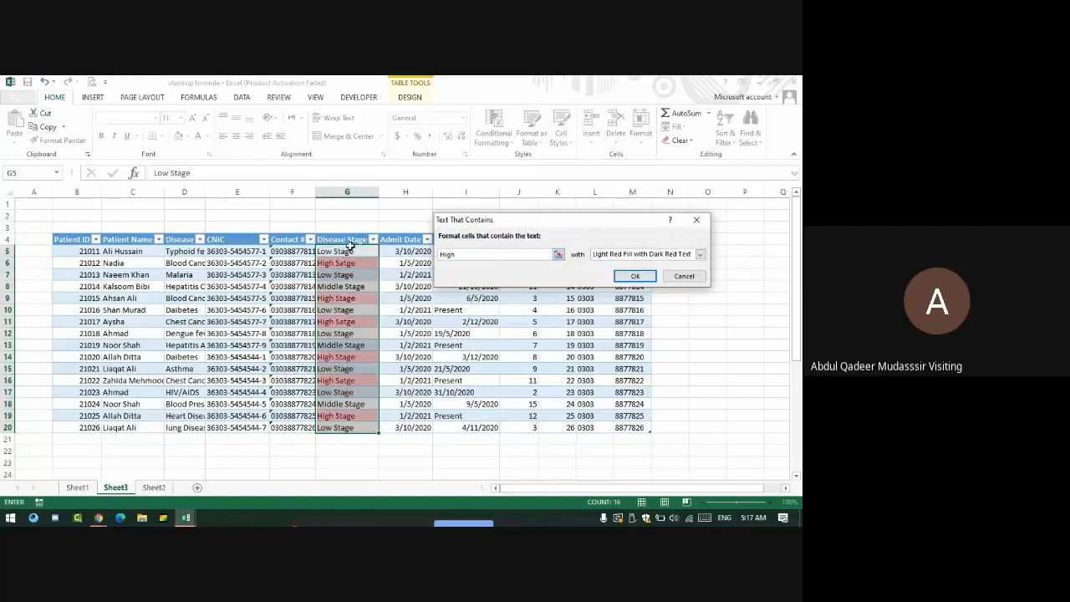
text( Stage)
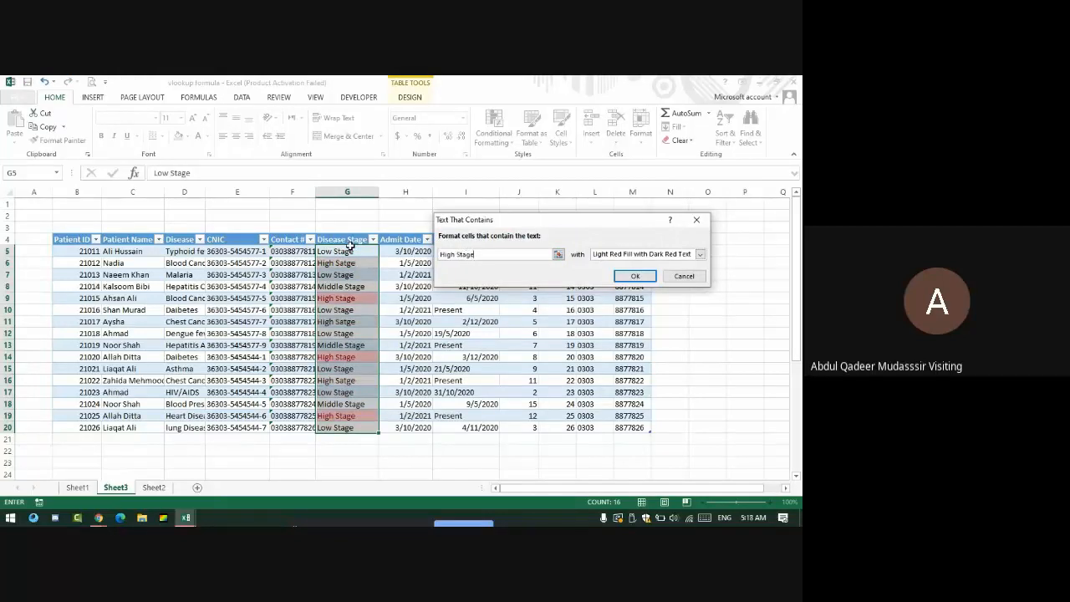
click(635, 276)
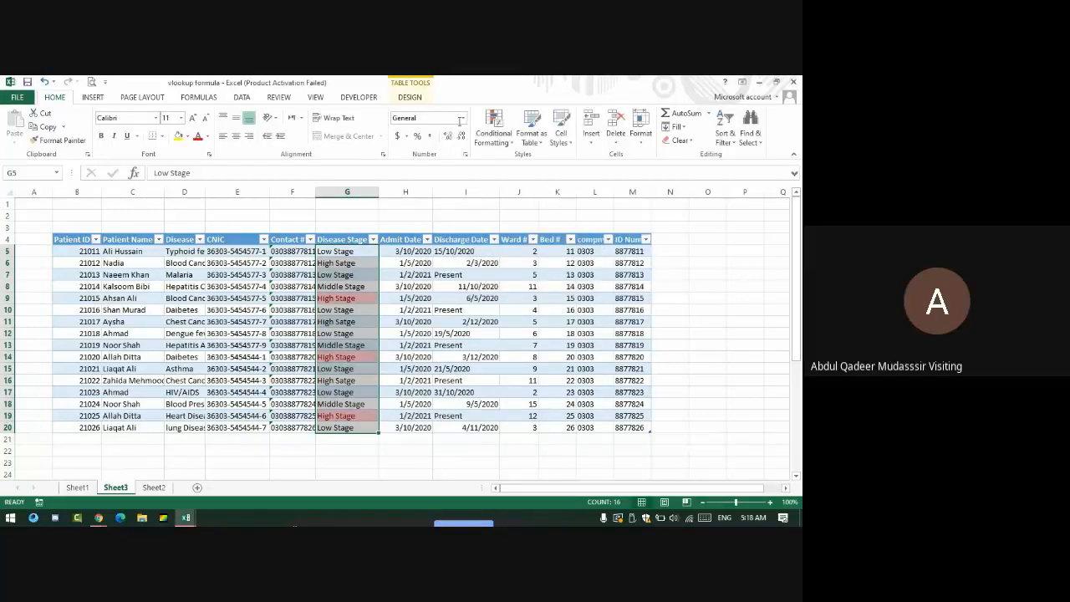
Step: Highlight the Disease Stage cells containing "Low Stage" with Green Fill with Dark Green Text
click(493, 132)
mouse_move(527, 160)
click(633, 265)
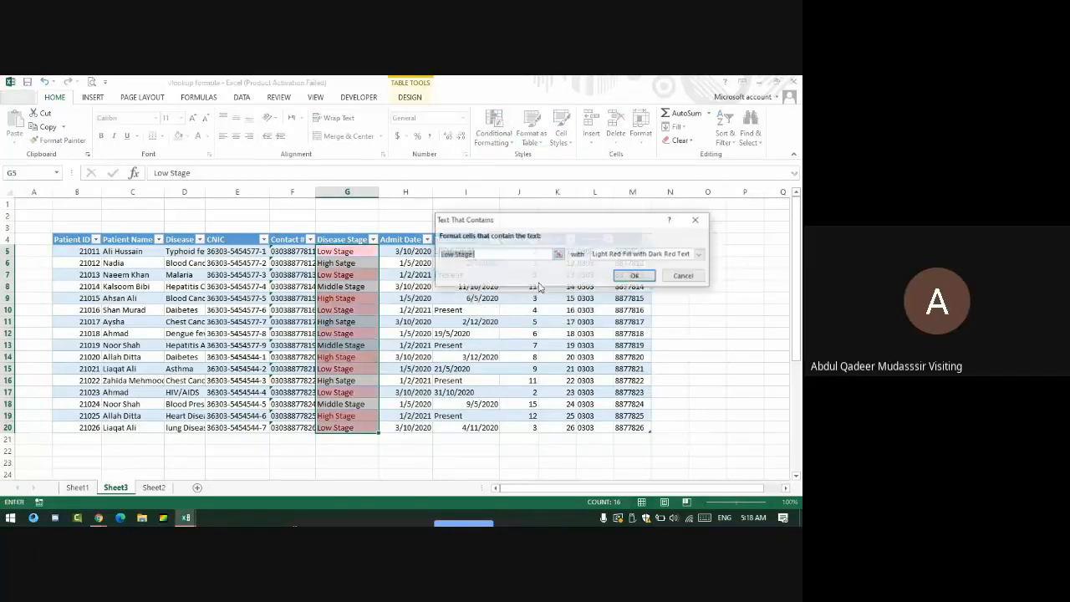
click(632, 255)
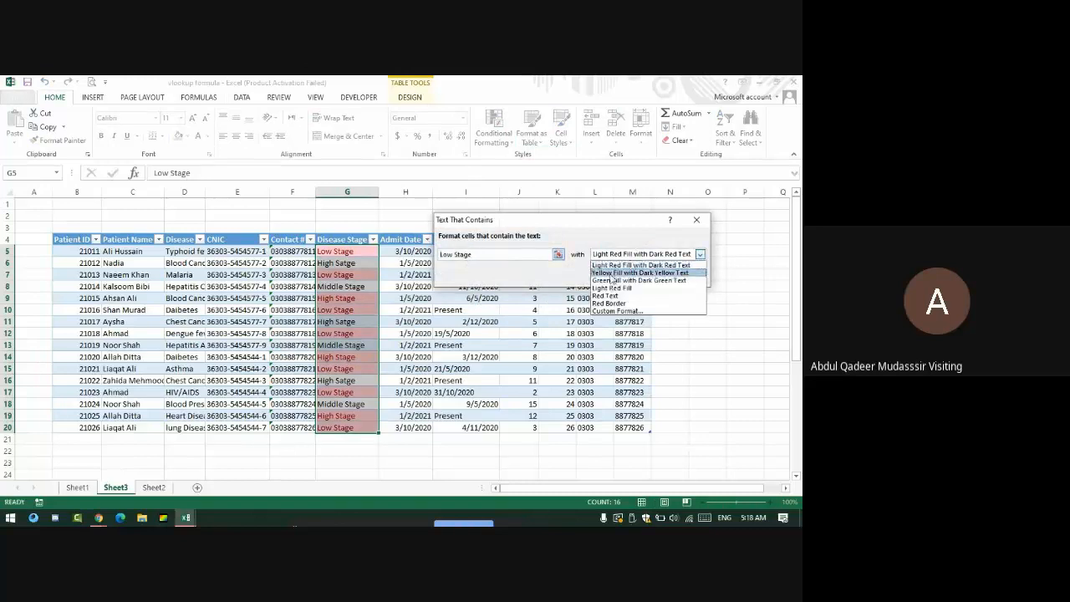
click(613, 280)
click(634, 276)
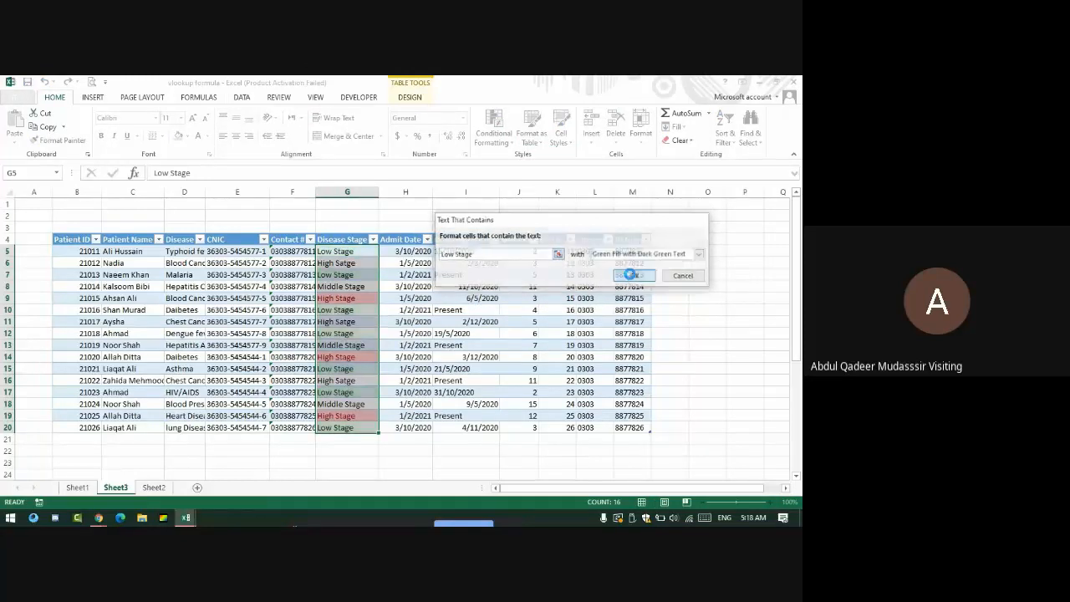
Step: Add a Text That Contains rule for "Middle stage" to the Disease Stage cells, using Yellow Fill with Dark Yellow Text
click(492, 139)
mouse_move(531, 161)
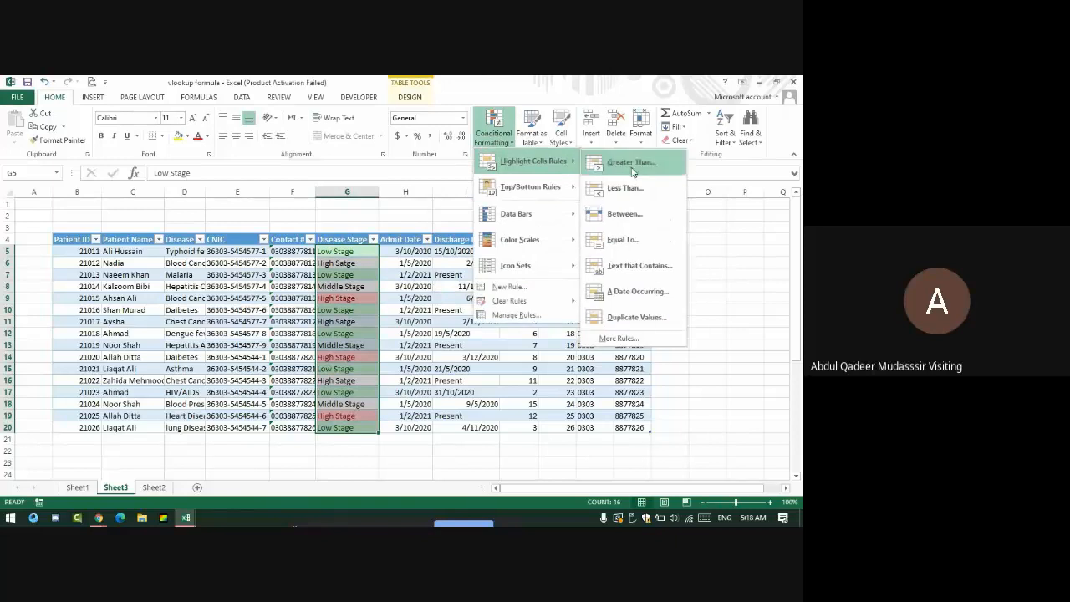
click(640, 266)
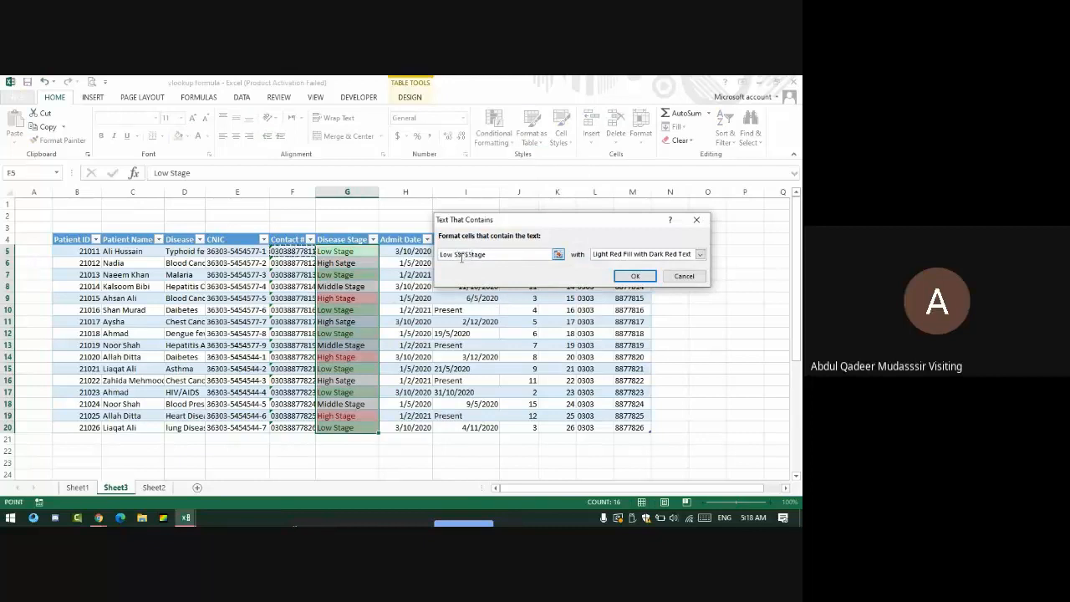
text(S)
key(BackSpace)
key(BackSpace)
key(BackSpace)
key(BackSpace)
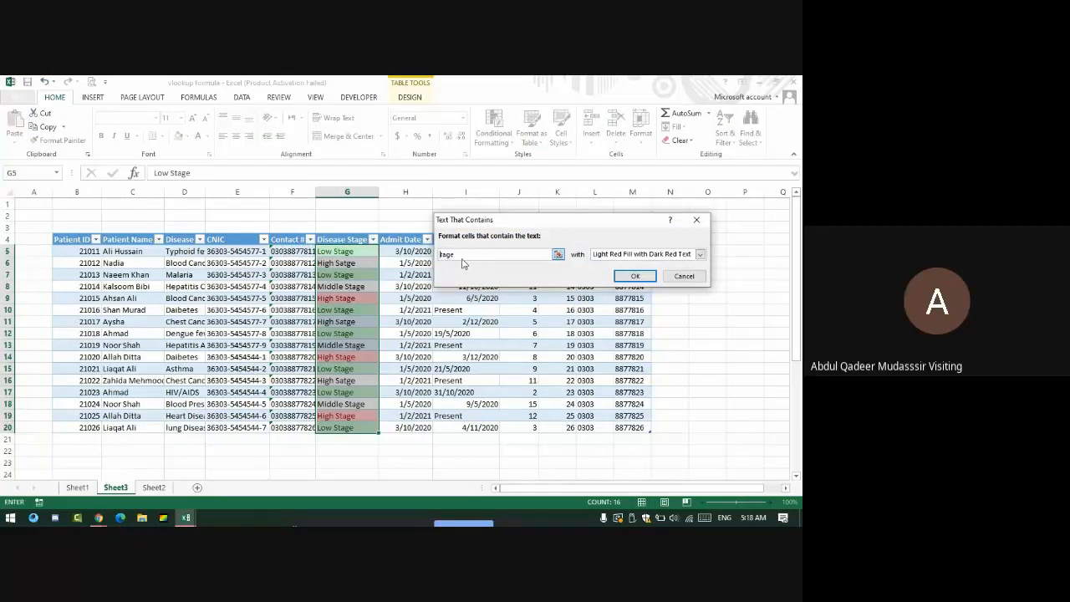
text(Middle)
click(653, 255)
click(640, 273)
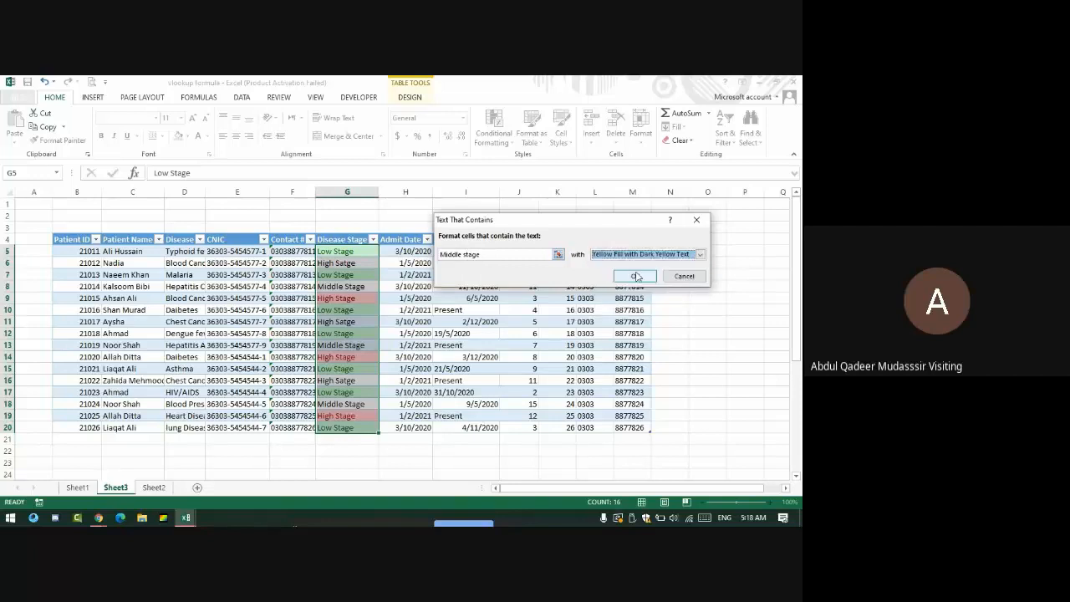
click(635, 277)
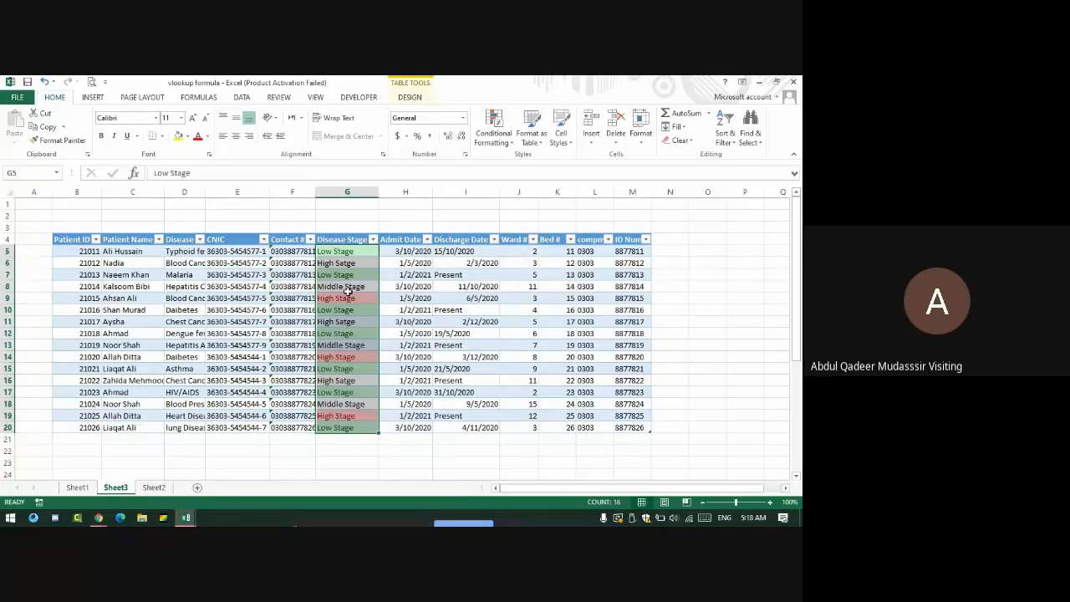
Step: Correct the Disease Stage entry in G11 to "High Stage" and re-enter "Middle Stage" in G13
double_click(339, 322)
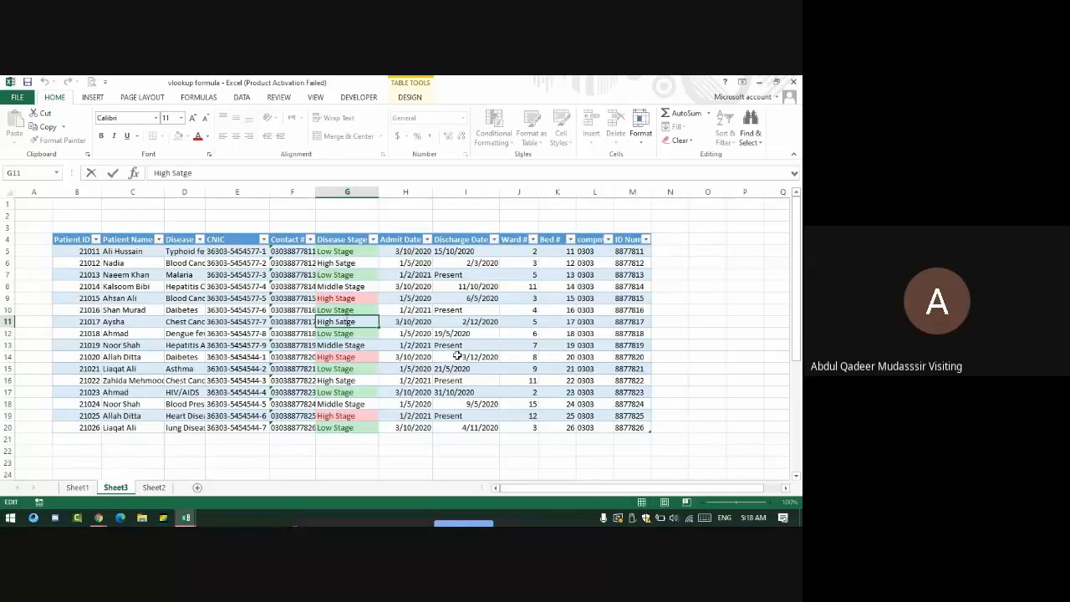
key(Delete)
key(Delete)
text(ta)
key(Return)
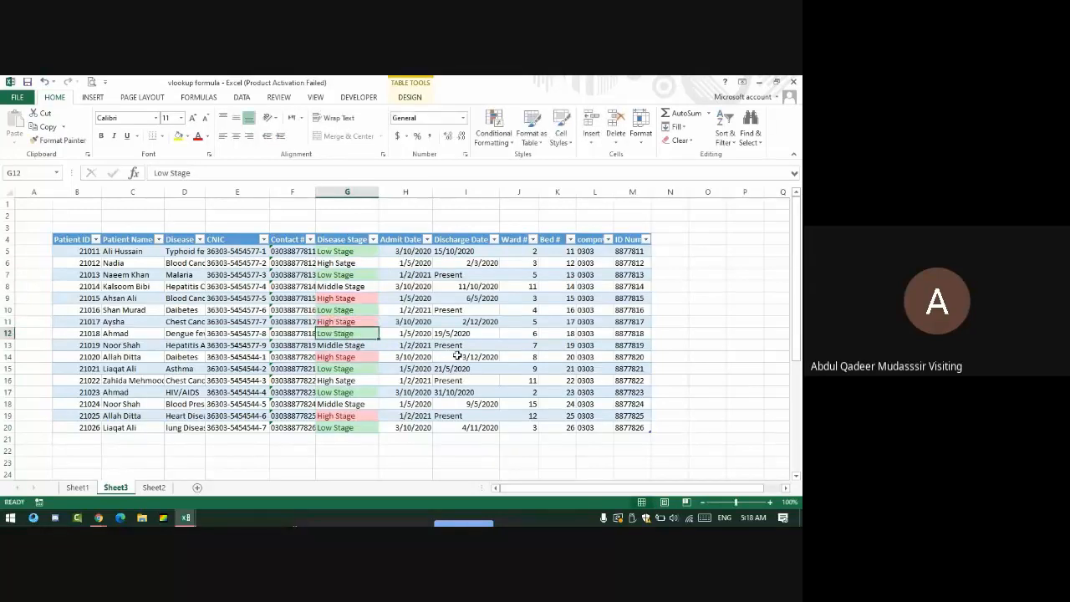
key(Return)
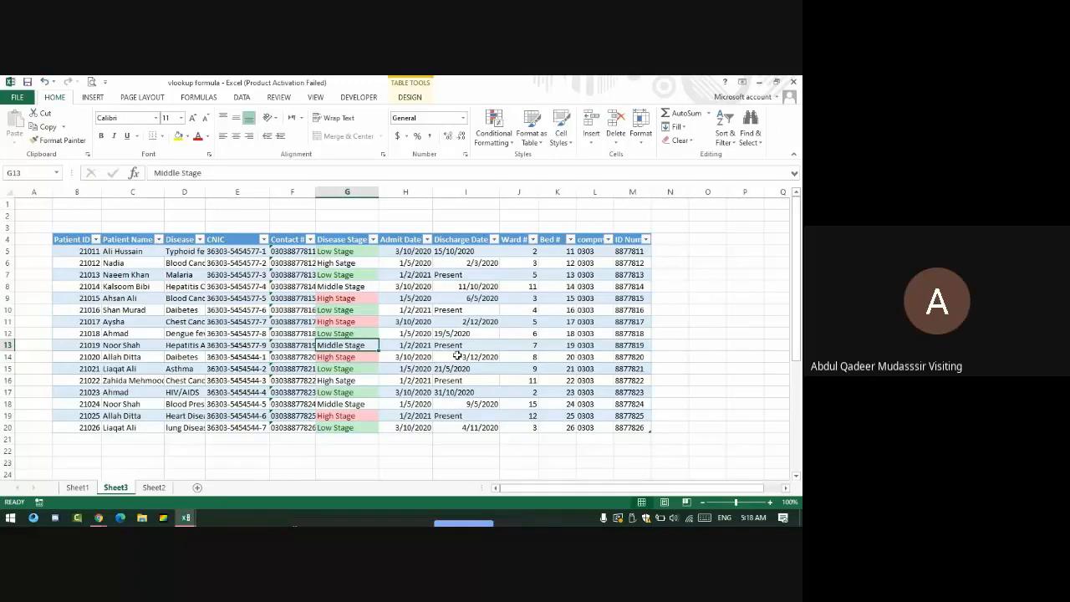
text(m)
key(Return)
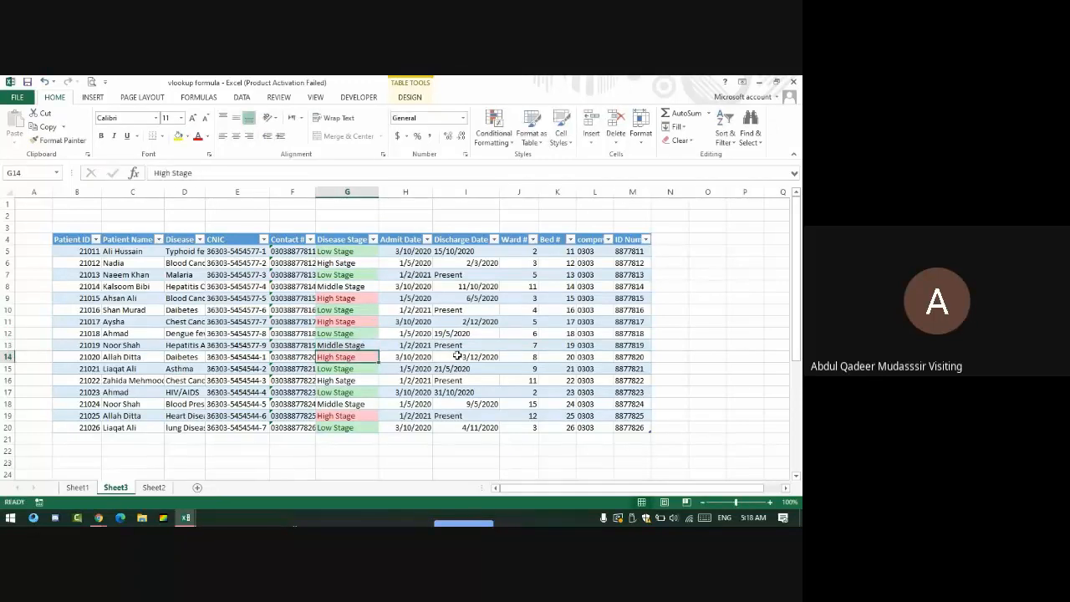
Step: Highlight the cells in G5:G20 containing "middle stage" with Yellow Fill with Dark Yellow Text
key(Up)
key(Up)
key(Up)
key(Up)
key(Up)
key(Up)
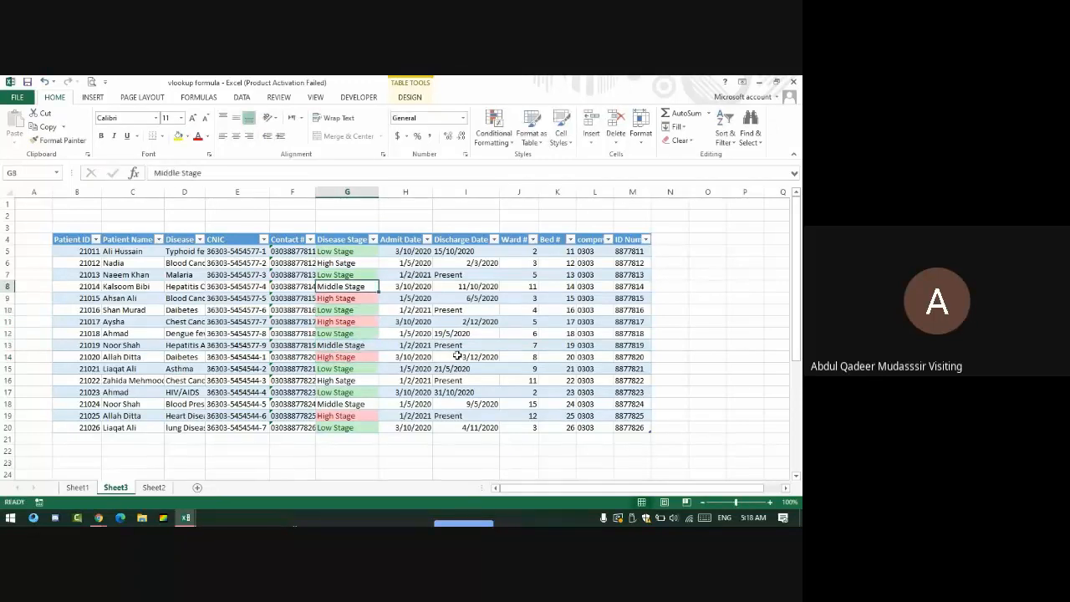
drag(333, 251, 336, 427)
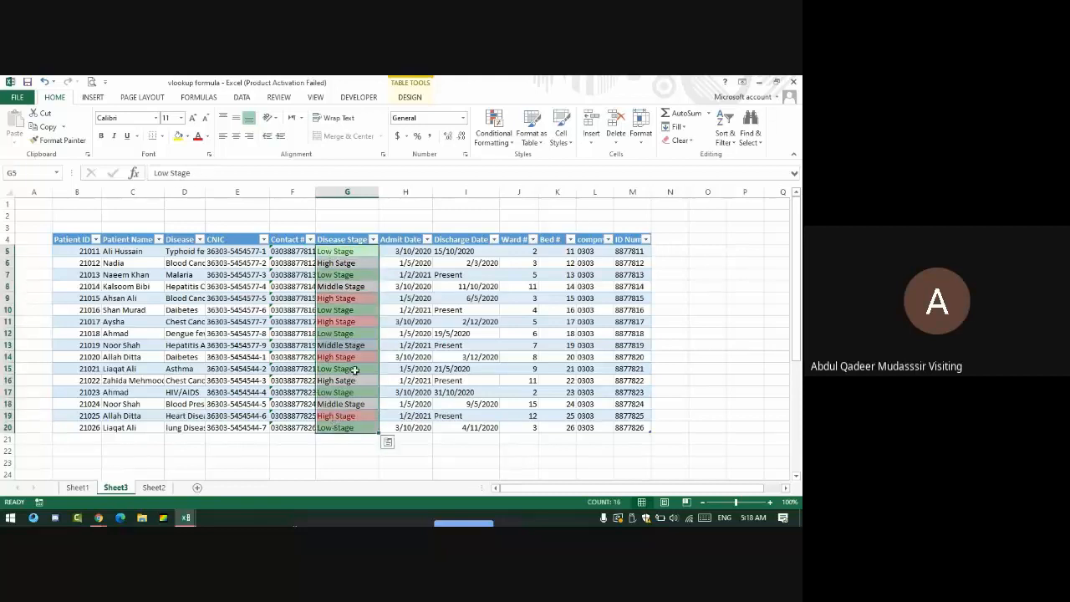
click(494, 130)
mouse_move(535, 162)
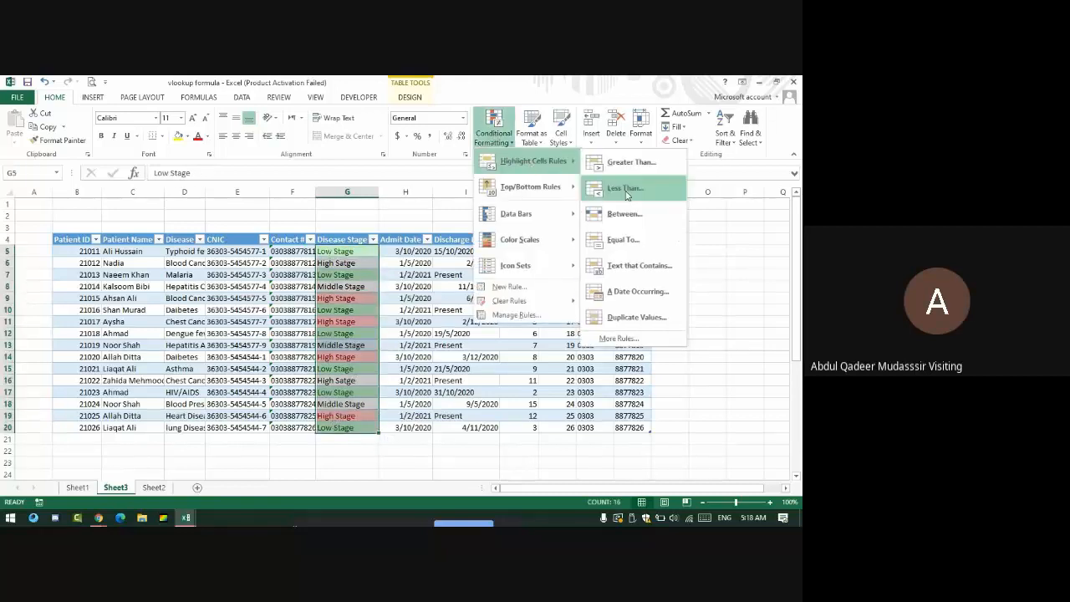
click(637, 265)
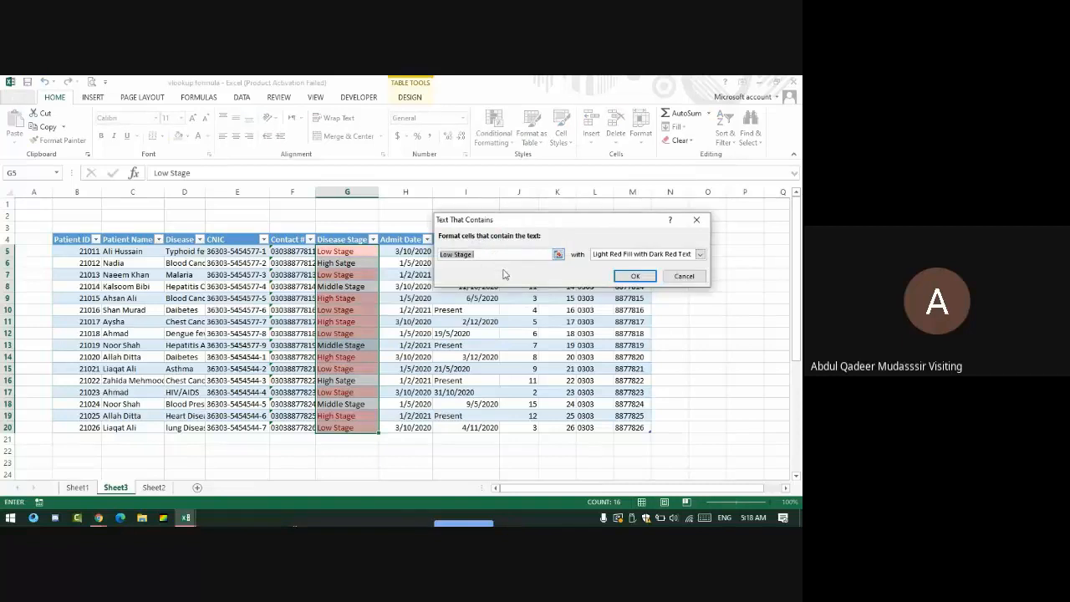
text(middle)
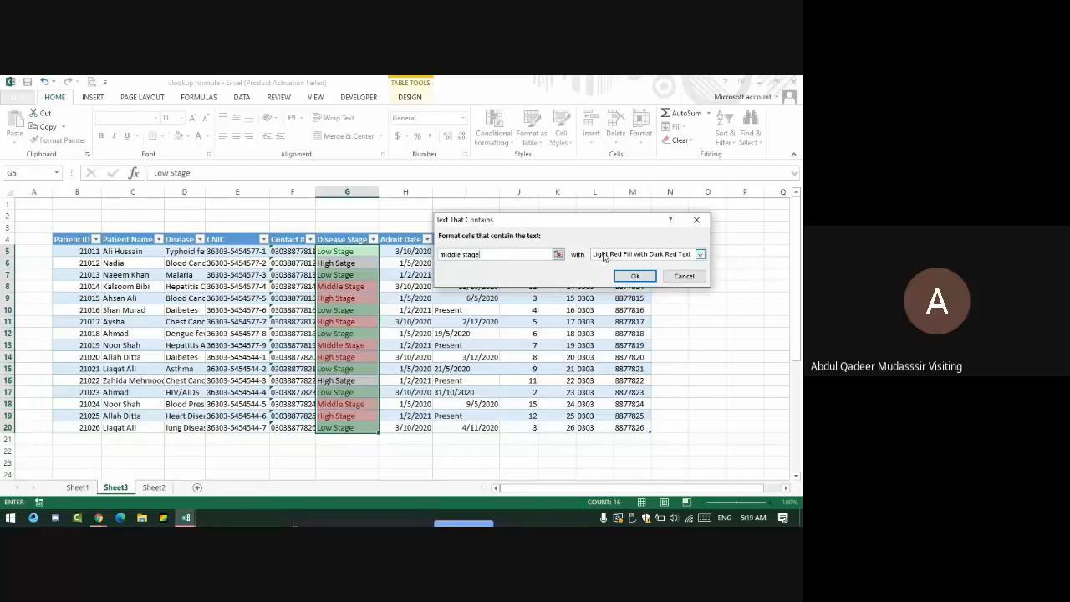
click(700, 254)
click(614, 273)
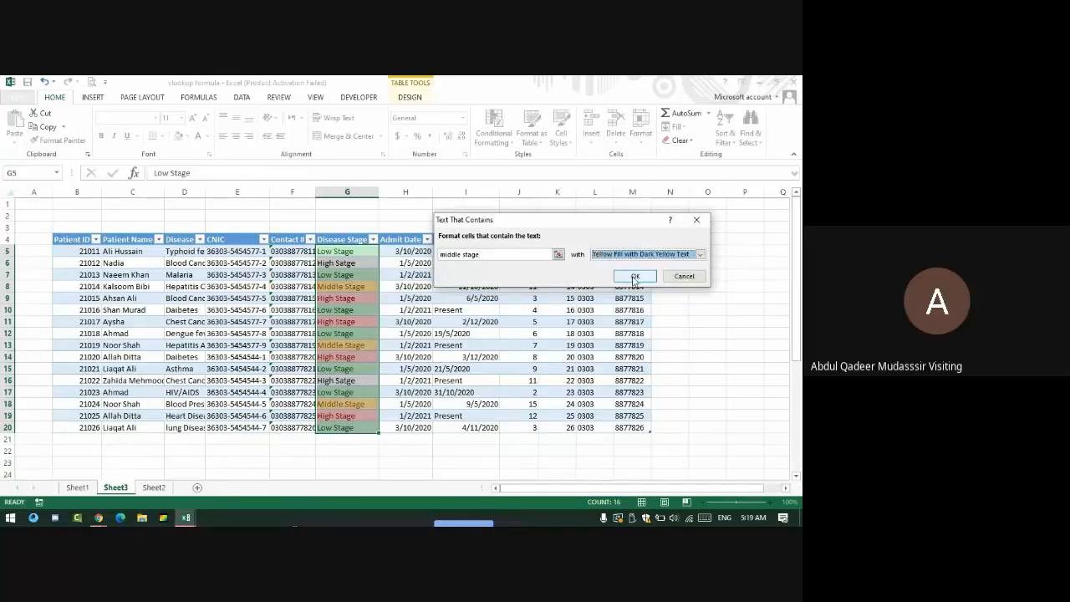
click(635, 276)
click(444, 404)
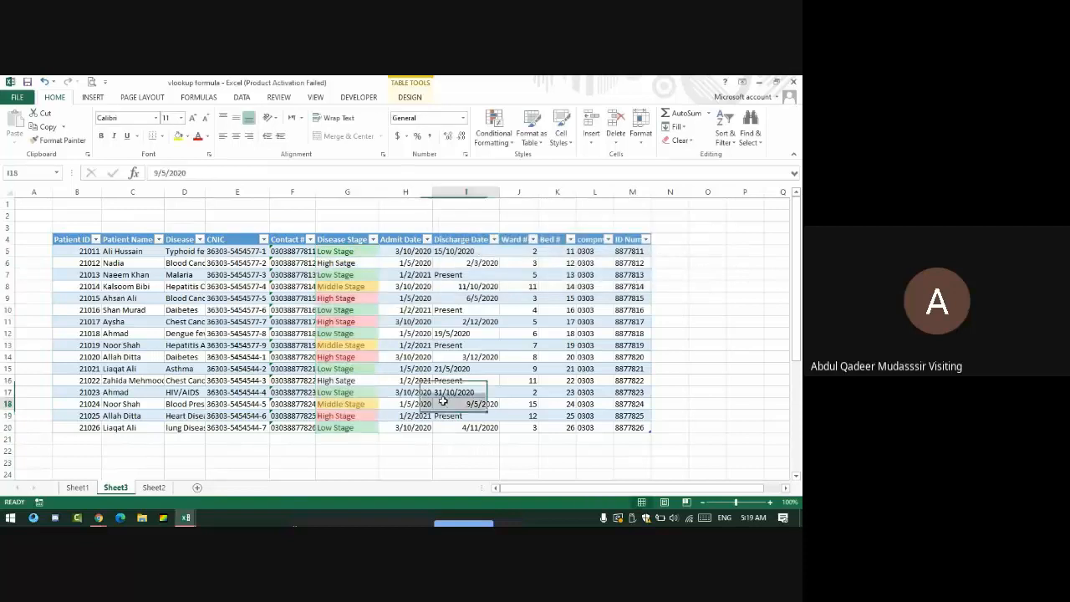
Step: Correct the misspelled Disease Stage entry in G6 to "High Stage"
click(335, 264)
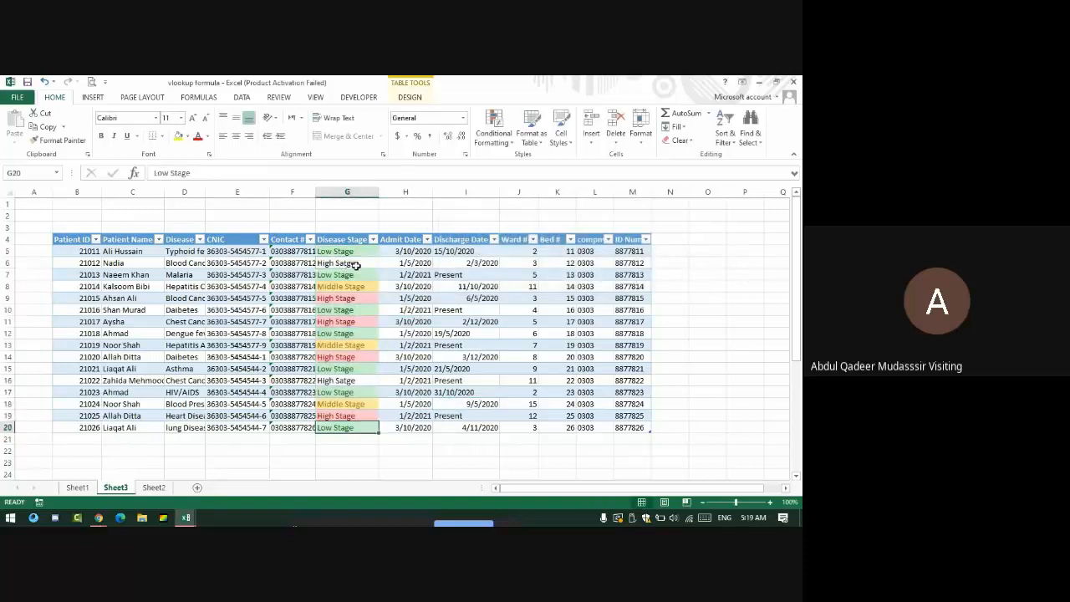
double_click(347, 263)
key(BackSpace)
key(BackSpace)
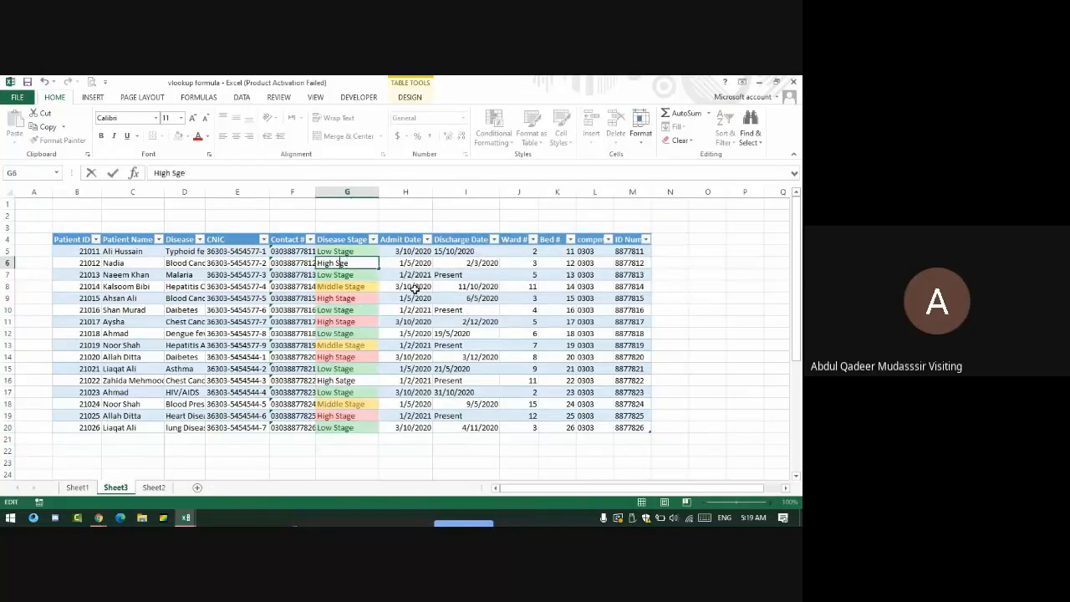
text(ta)
key(Return)
key(Return)
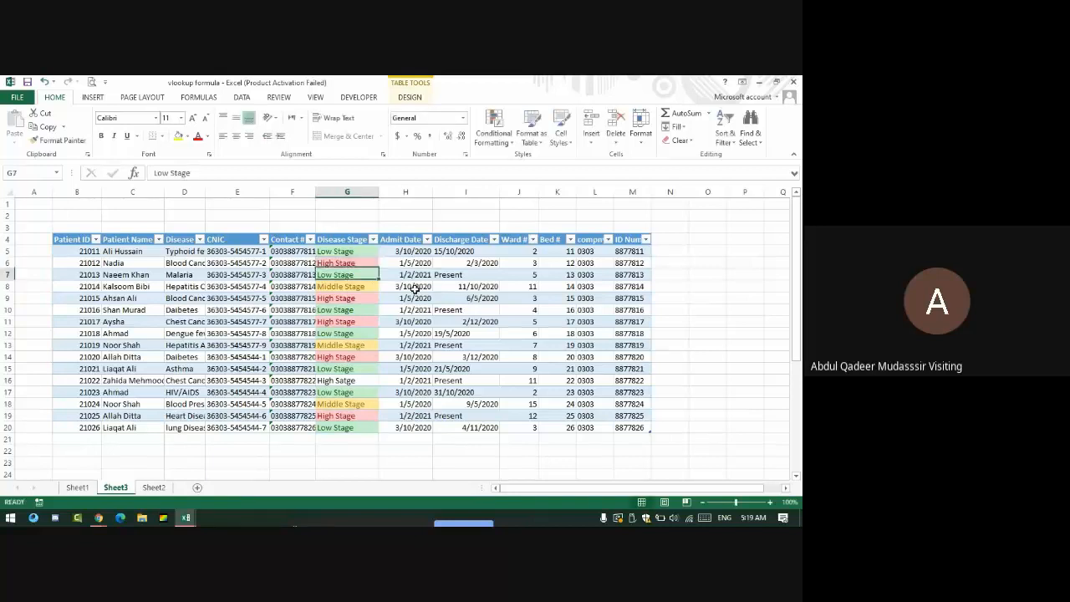
Step: Correct the misspelled Disease Stage entry in G16 to "High Stage"
key(Down)
key(Down)
key(Down)
key(Down)
key(Down)
key(Down)
key(Down)
key(Down)
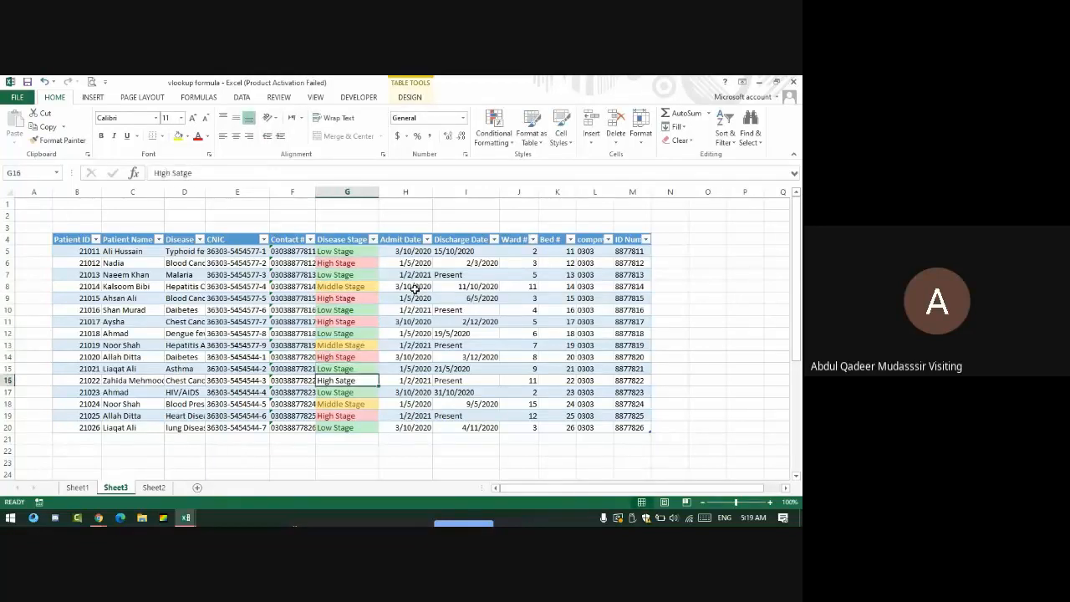
key(F2)
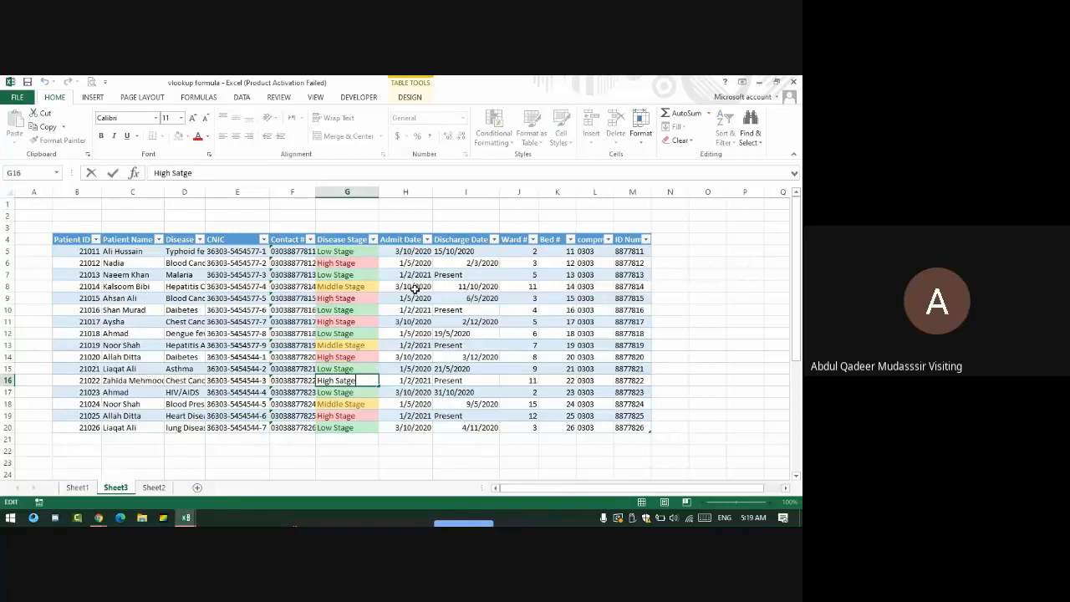
key(BackSpace)
key(BackSpace)
text(ta)
key(Return)
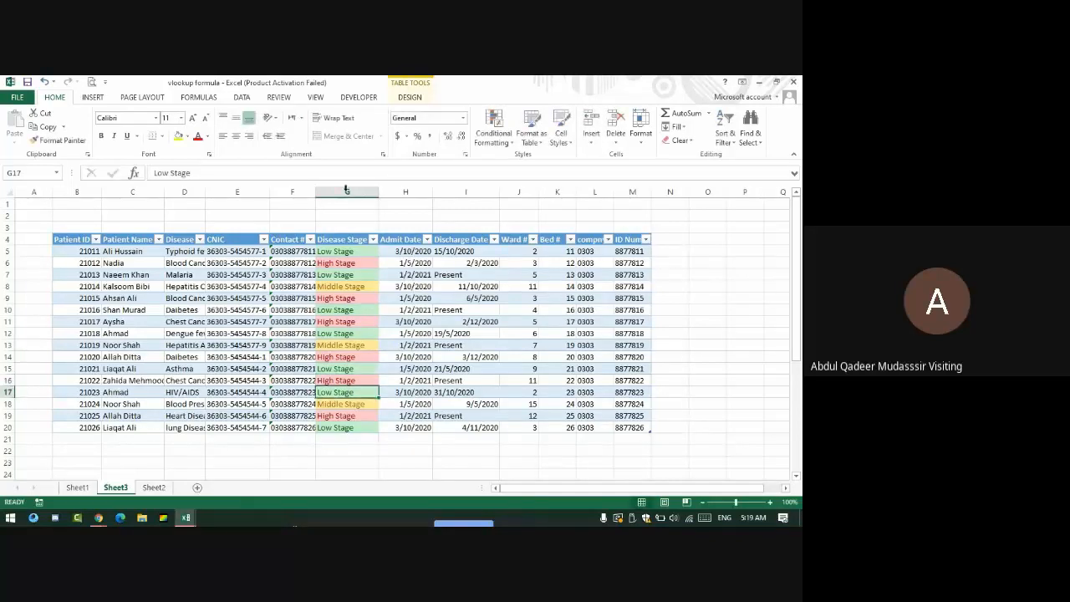
Step: Filter the Disease Stage column by the green cell color
click(357, 263)
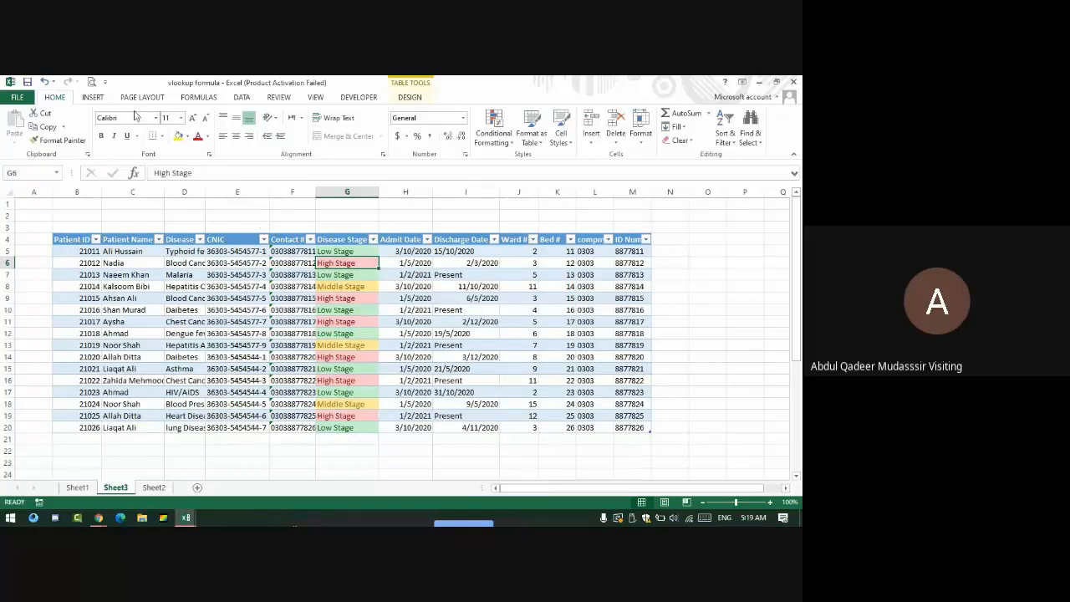
click(373, 240)
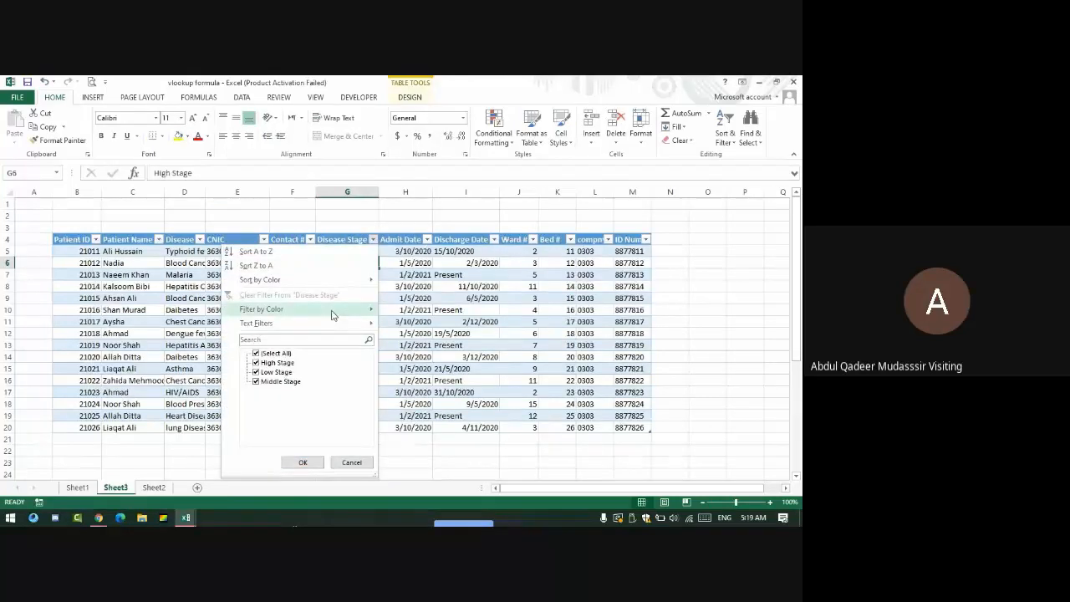
mouse_move(343, 314)
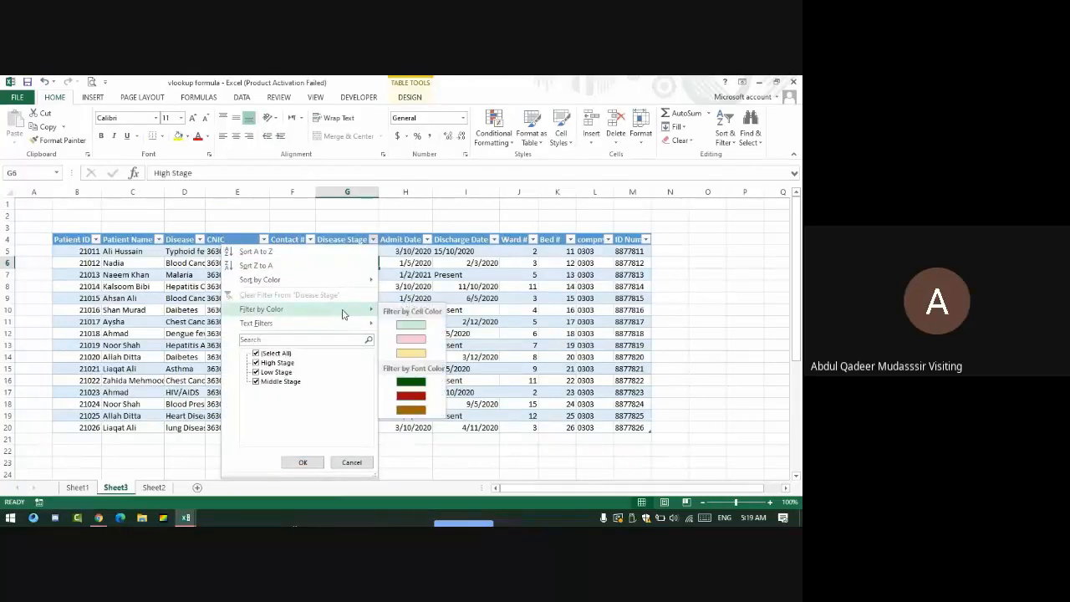
click(412, 325)
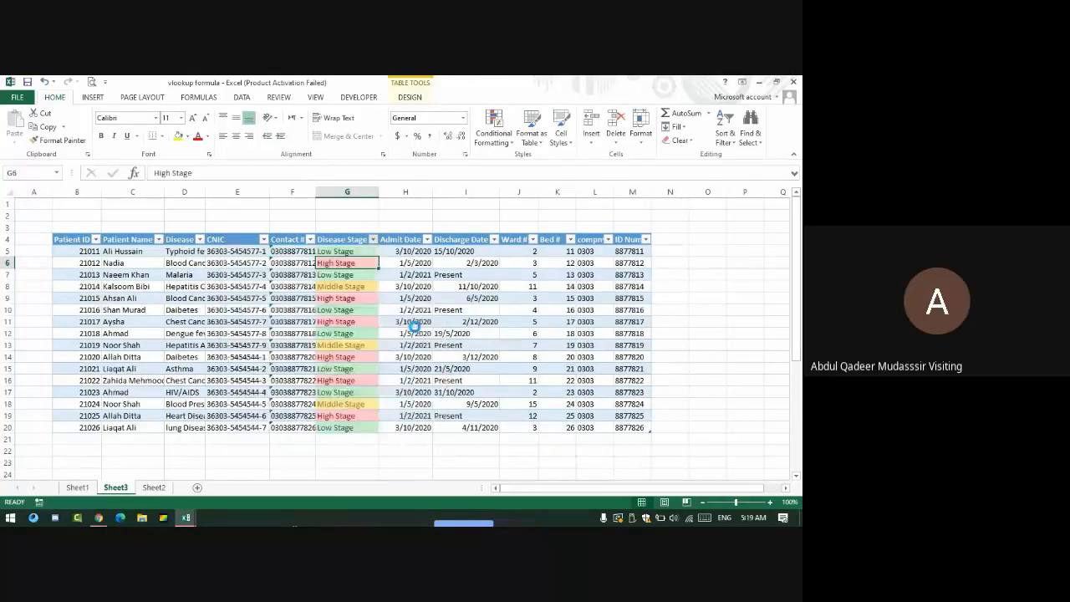
Step: Switch the Disease Stage color filter to the light red cell color
click(373, 240)
mouse_move(329, 308)
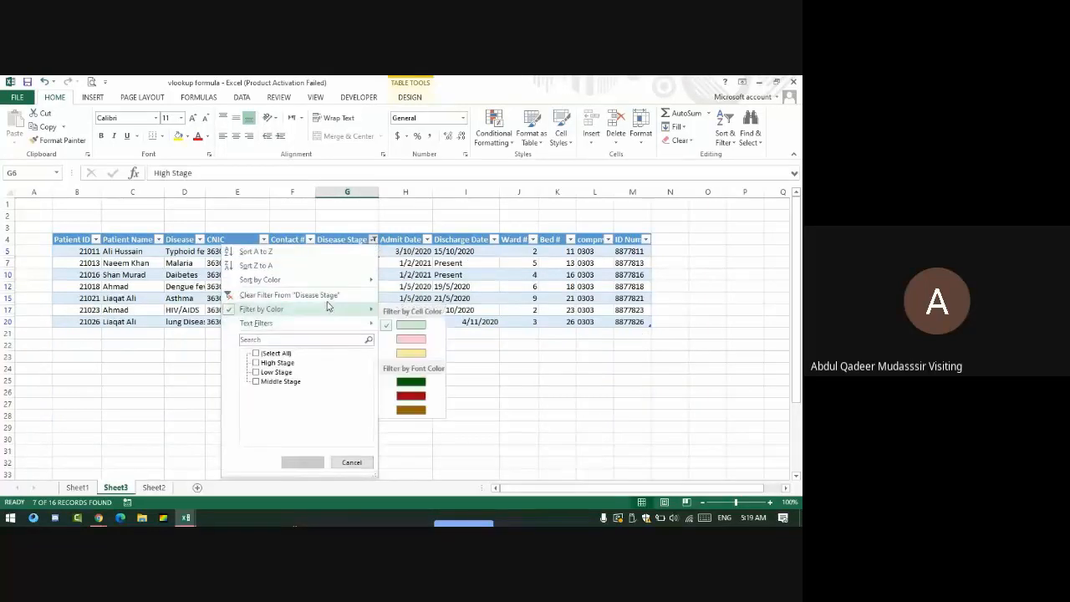
click(409, 340)
Step: Filter the Disease Stage column by the yellow cell color, and clear that filter to show all patients
click(373, 240)
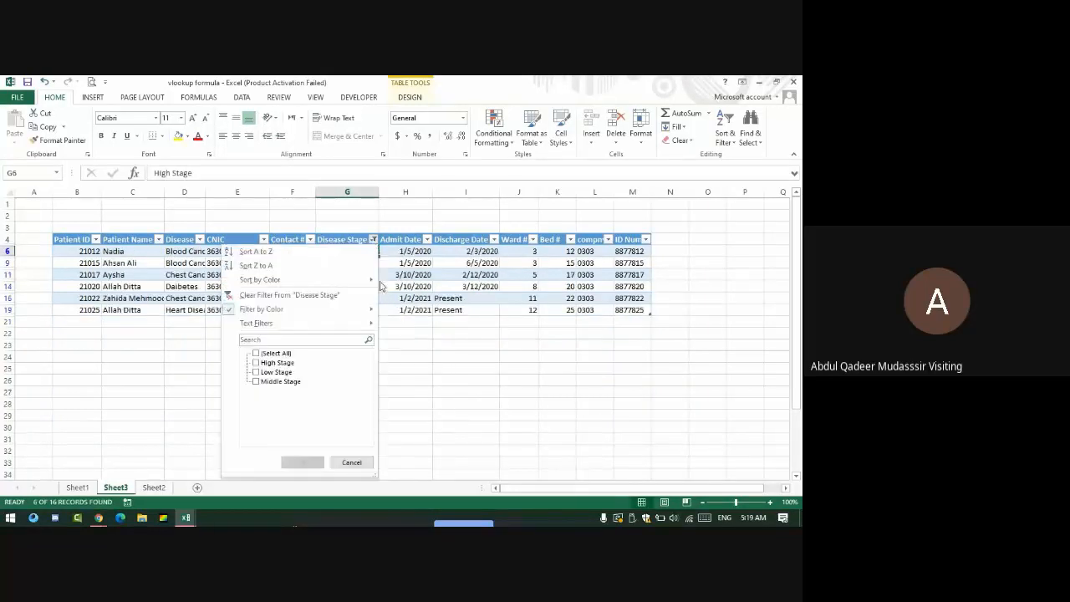
mouse_move(358, 309)
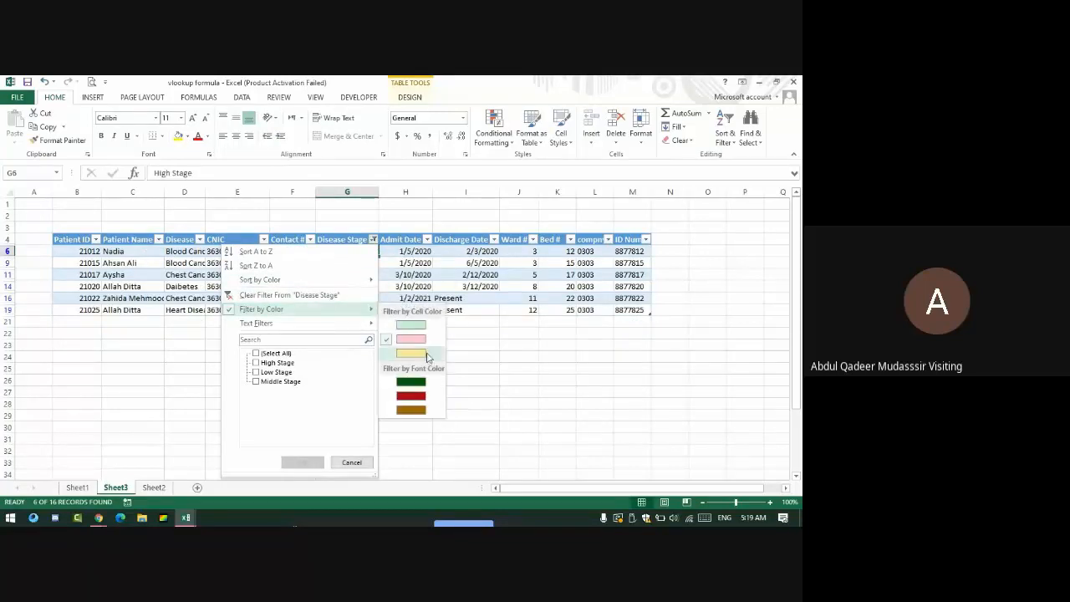
click(421, 355)
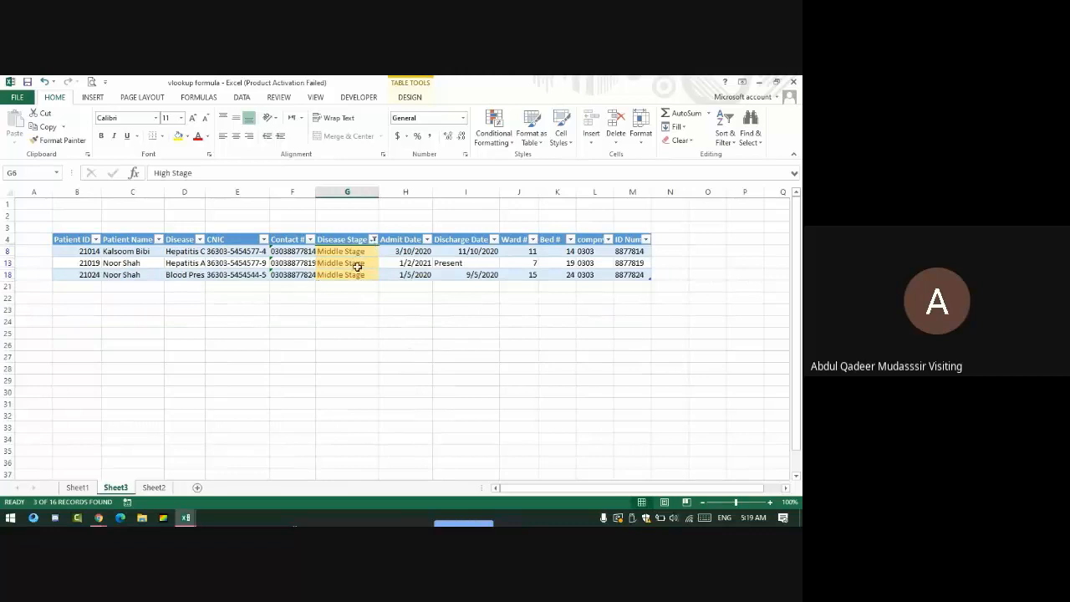
click(373, 240)
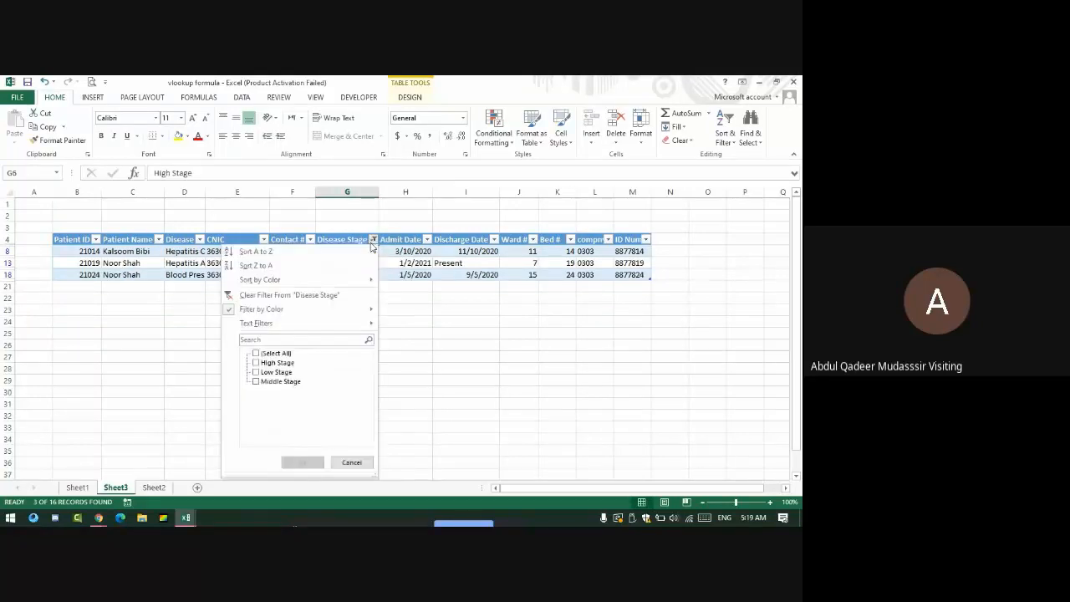
click(279, 294)
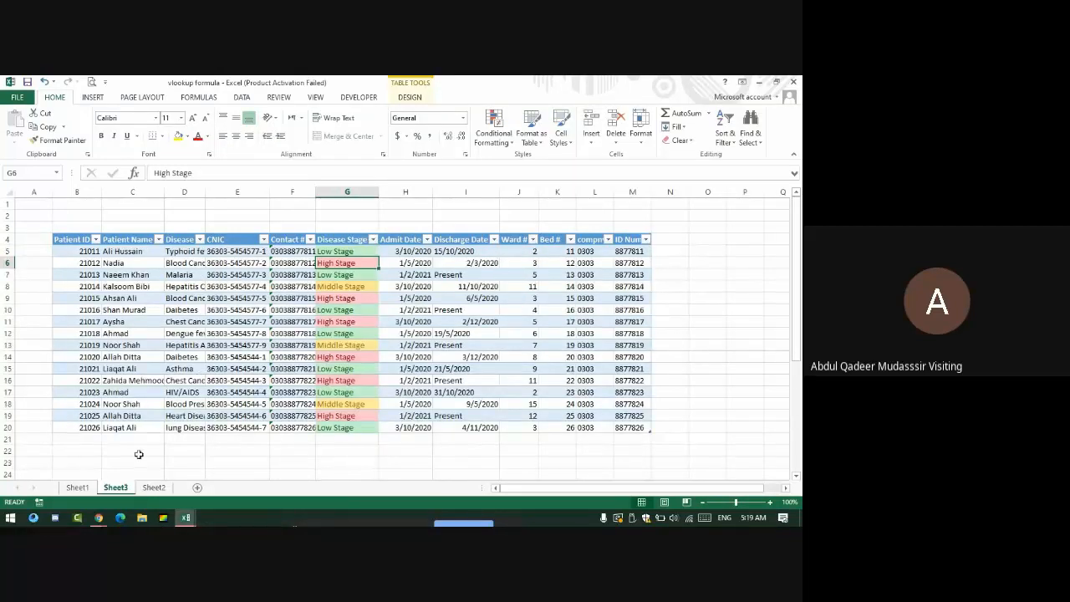
Step: On Sheet1, fill the filtered Low Stage cells in the Disease Stage column with green
click(77, 487)
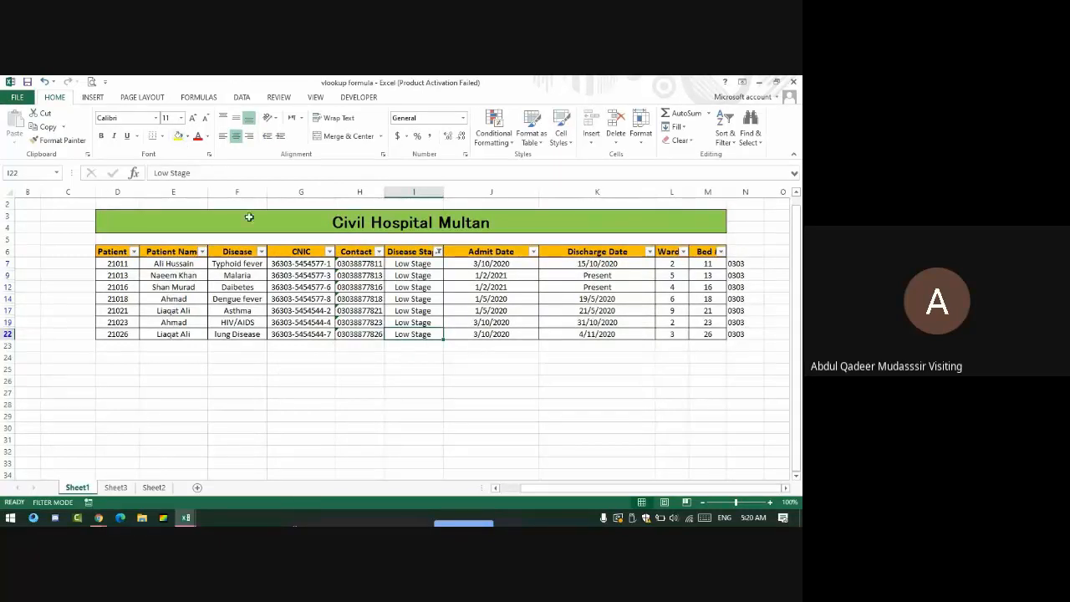
drag(413, 263, 429, 335)
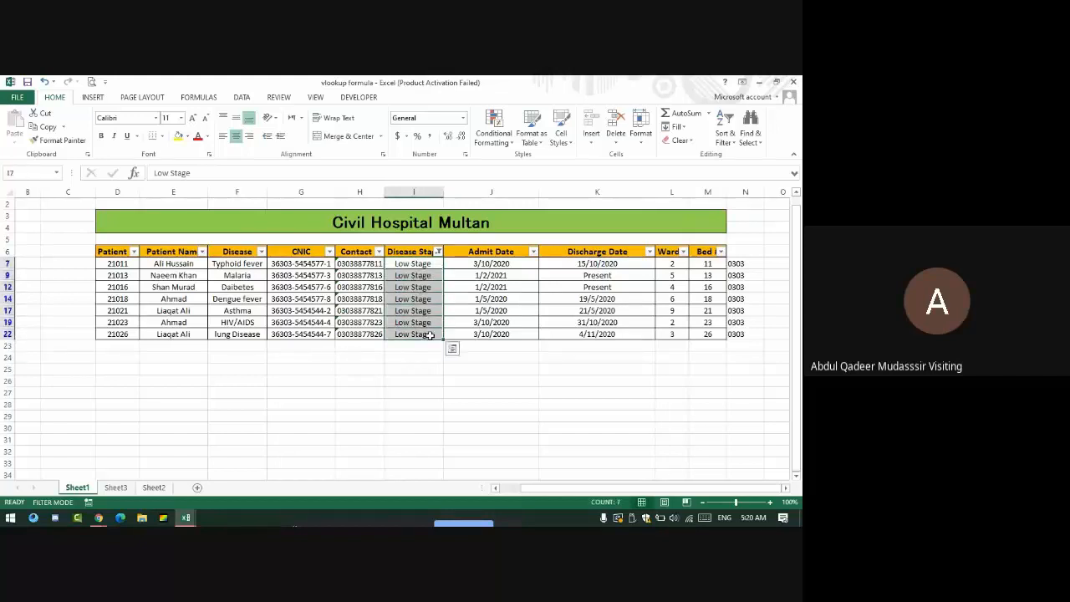
click(187, 136)
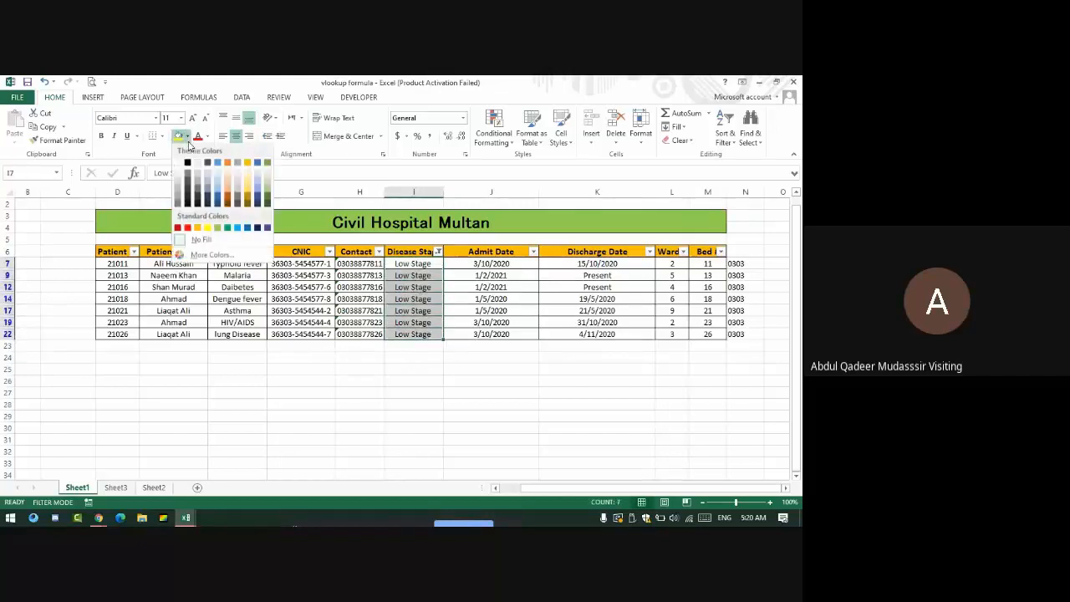
click(266, 171)
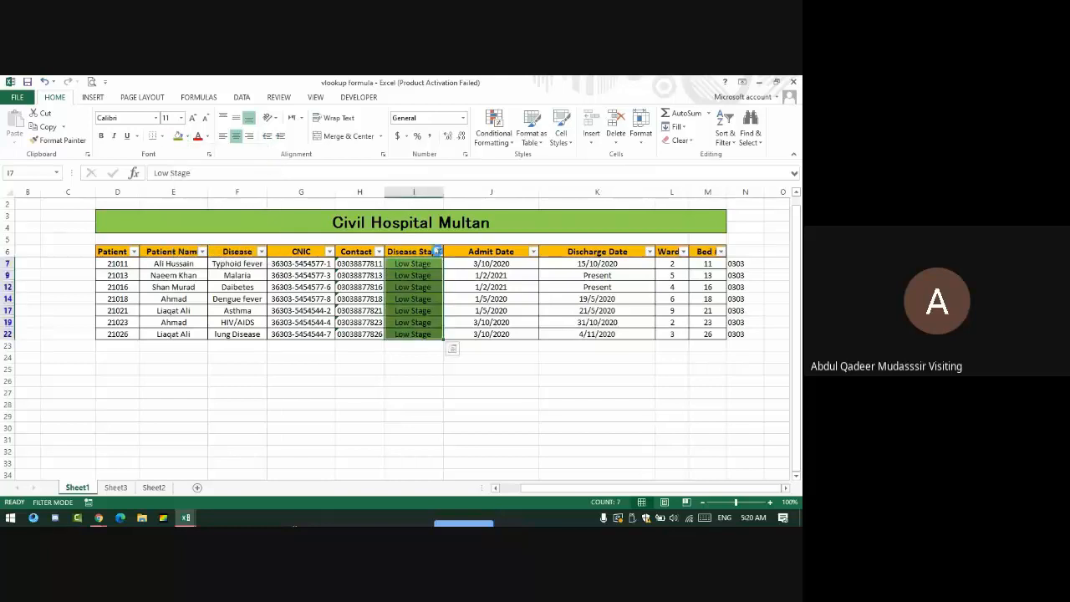
Step: Clear the Low Stage filter on Sheet1's Disease Stage column and filter it to show only High Stage
click(438, 251)
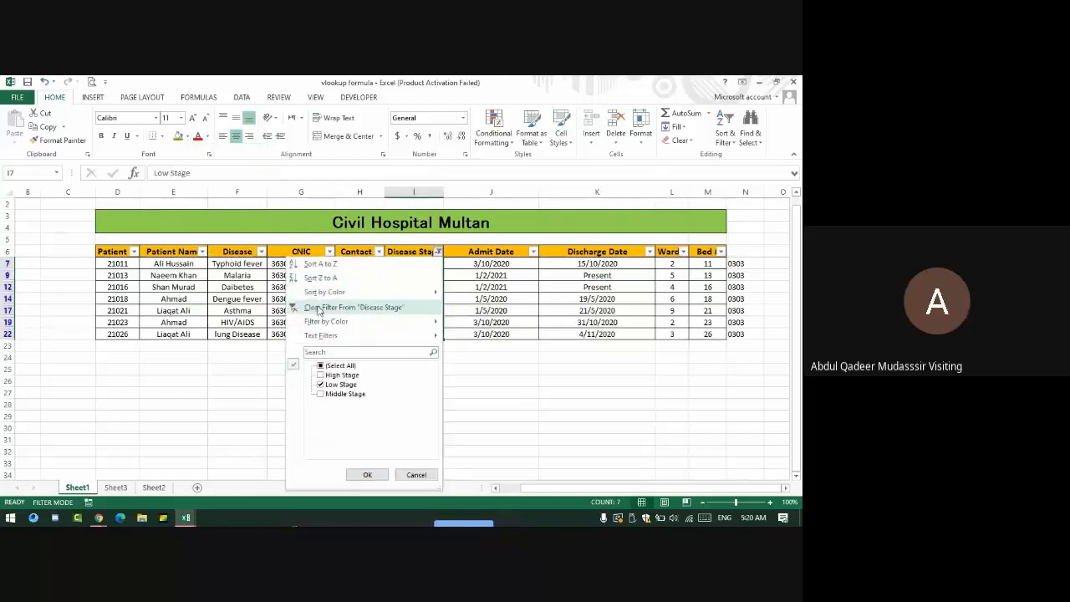
click(317, 307)
click(438, 251)
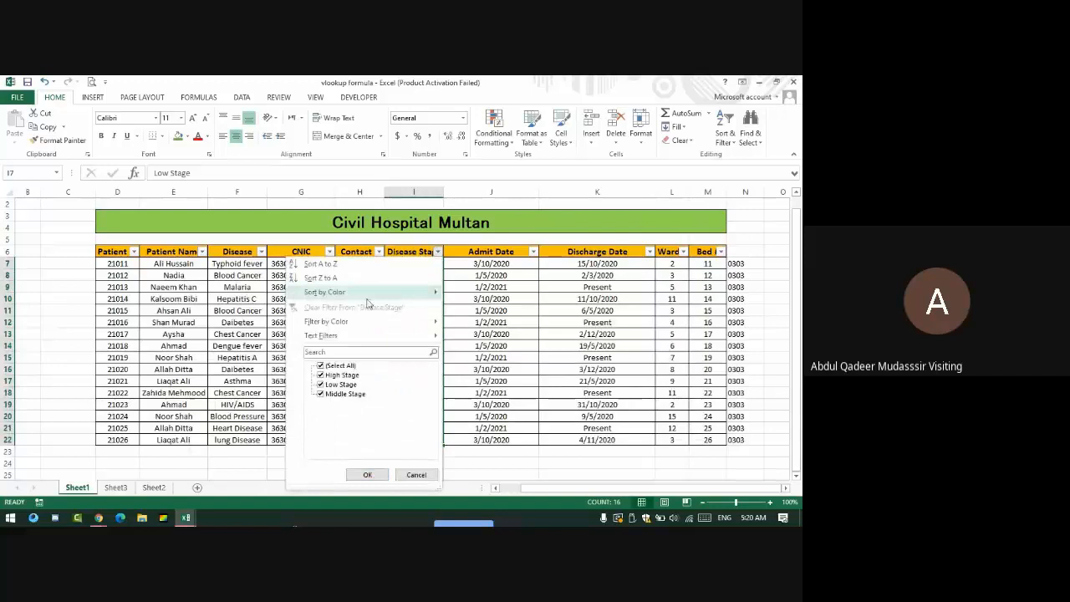
click(321, 366)
click(321, 375)
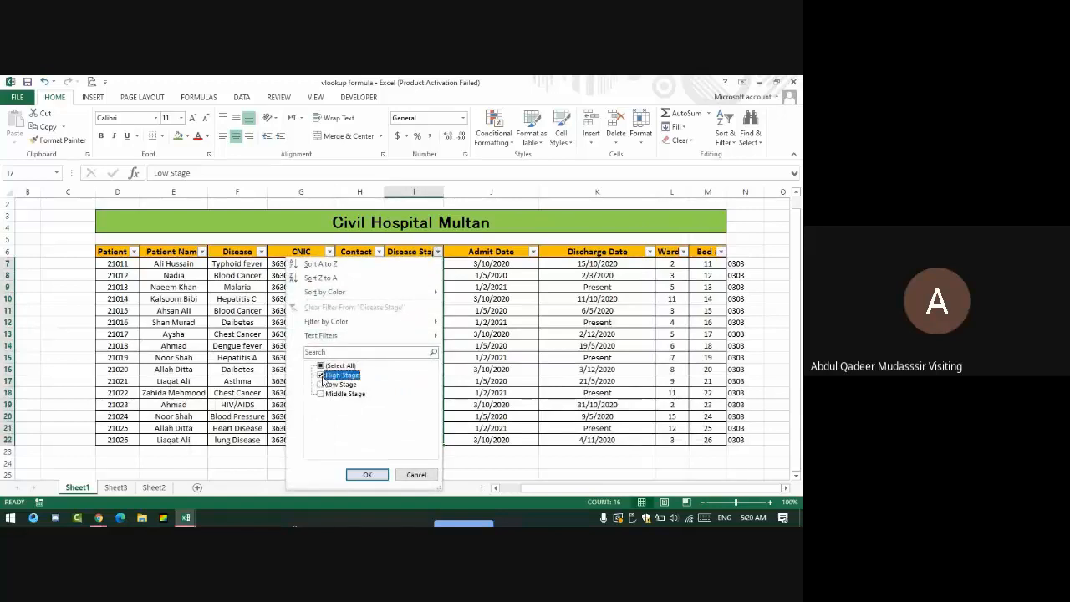
click(367, 475)
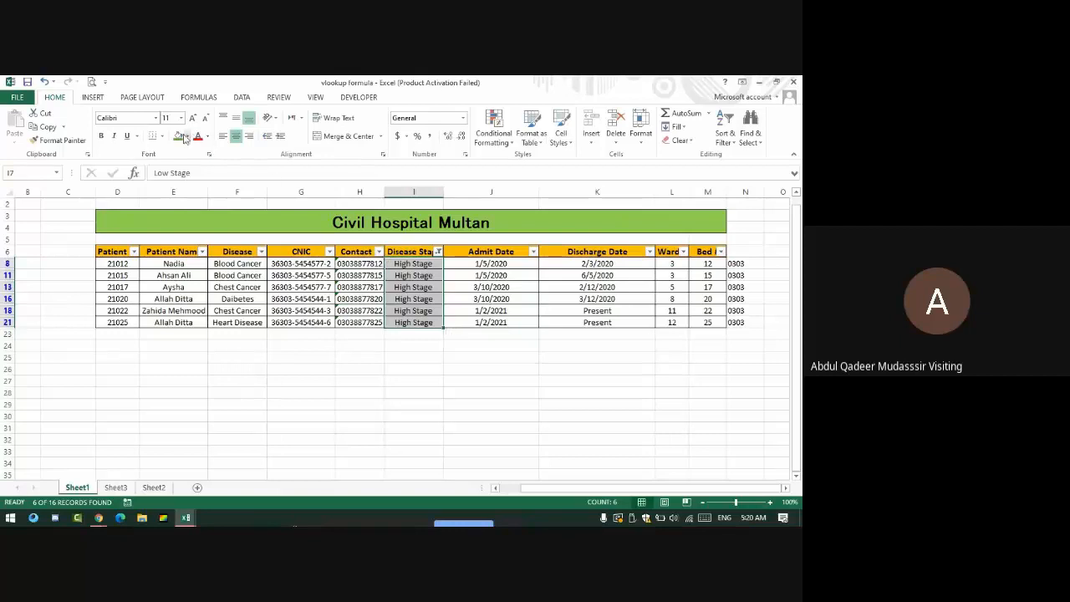
Step: Fill the filtered High Stage cells with light orange, and switch the Disease Stage filter to show only Middle Stage
click(189, 137)
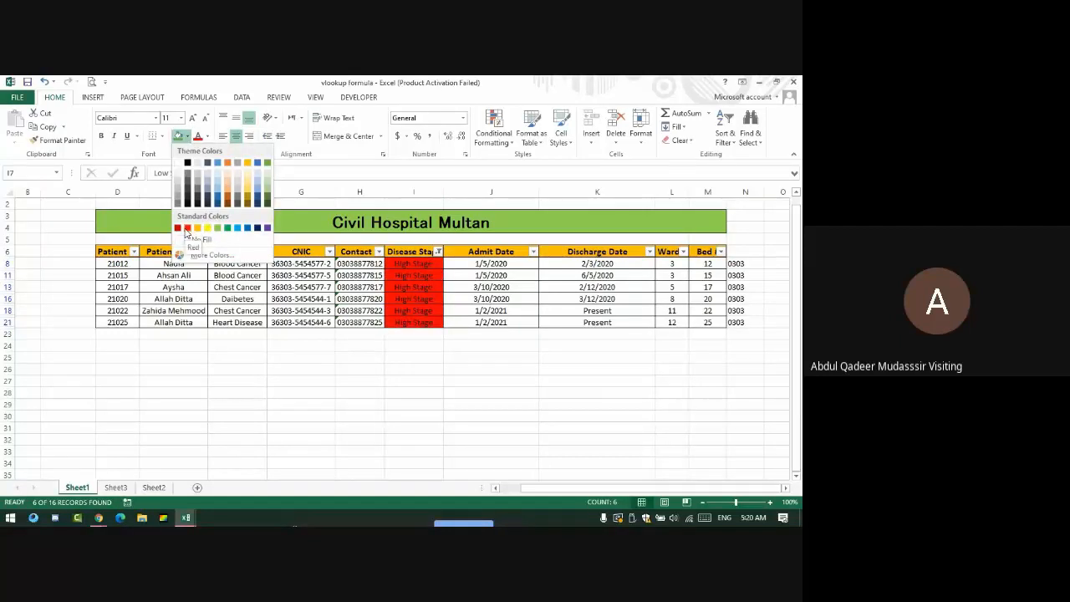
click(227, 192)
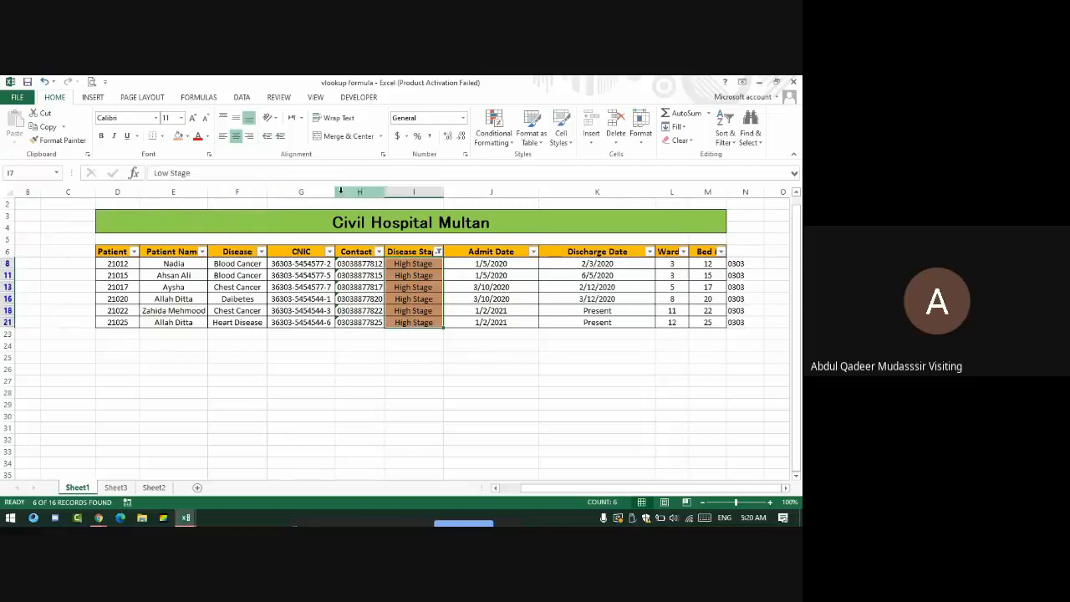
click(438, 250)
click(321, 366)
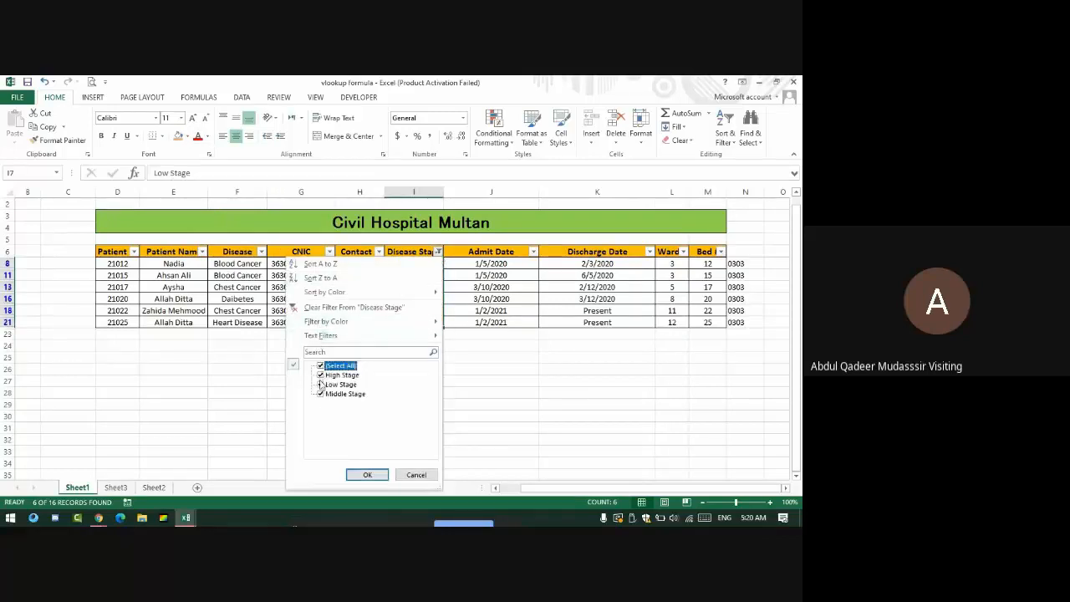
click(320, 366)
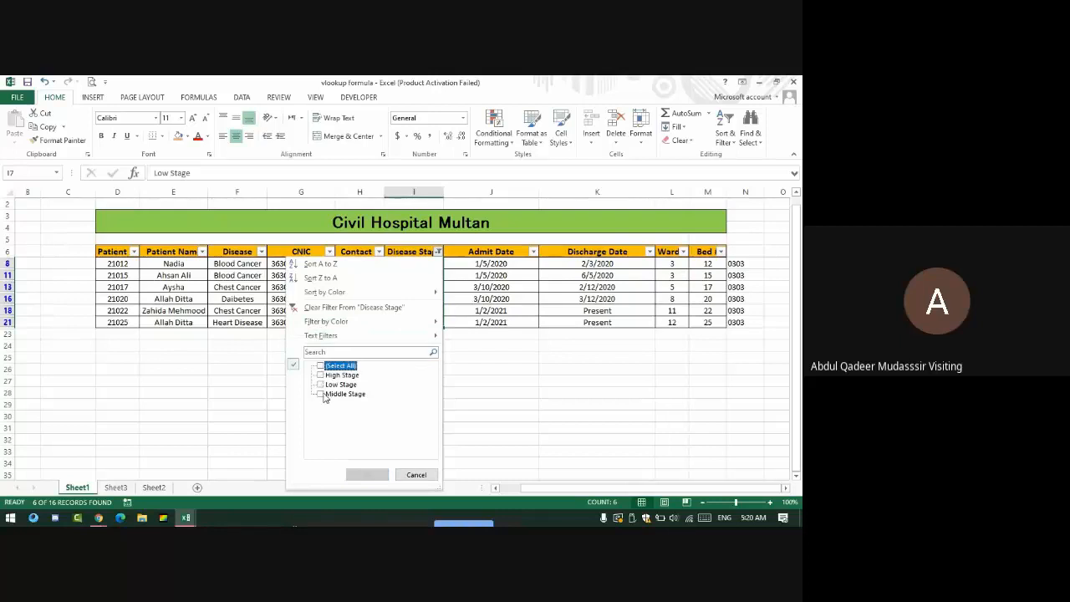
click(323, 394)
click(368, 474)
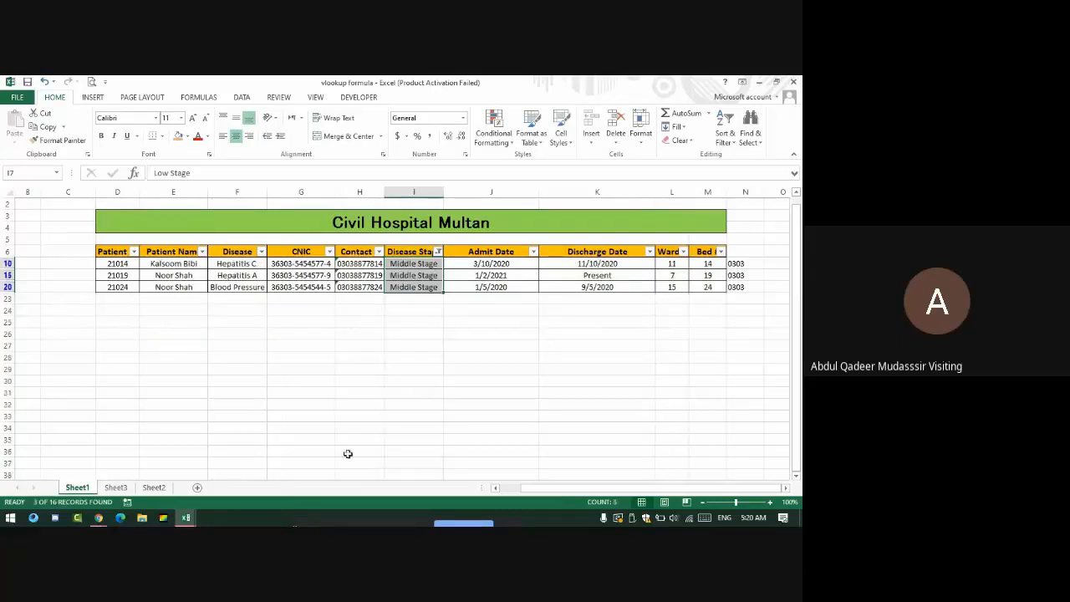
Step: Fill the filtered Middle Stage cells with orange, and clear the Disease Stage filter to show all patients
click(187, 136)
click(206, 236)
click(398, 333)
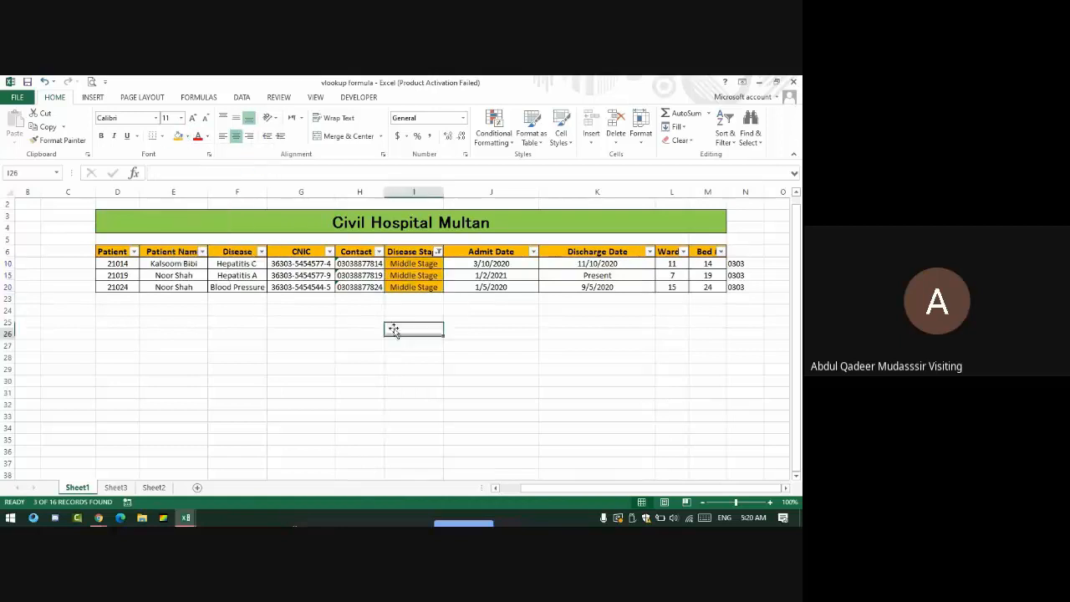
click(438, 251)
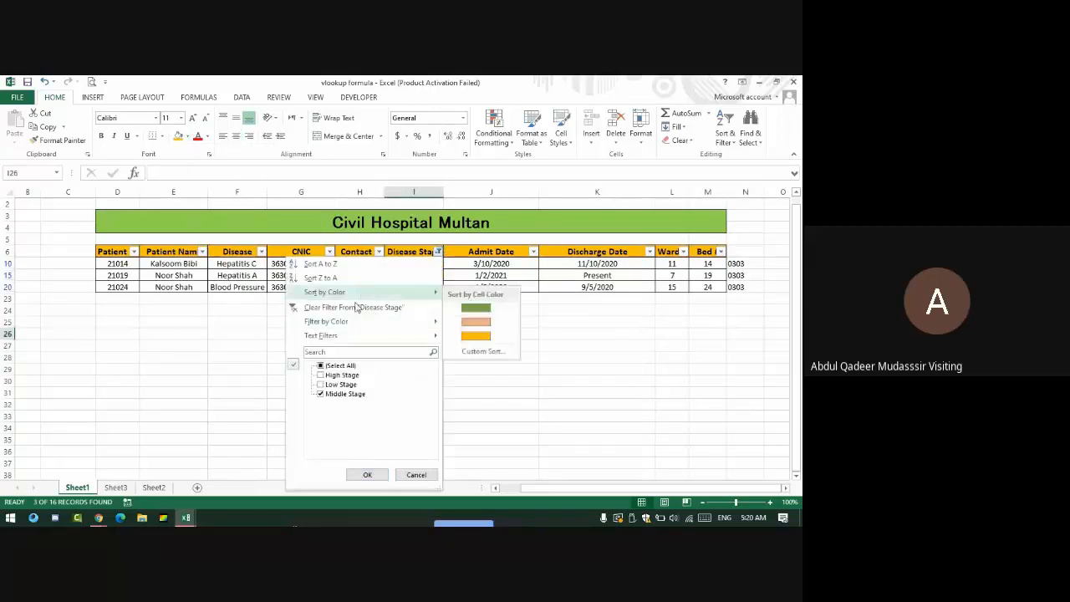
click(364, 307)
Step: Filter the Disease Stage column by the light orange cell color, and switch the color filter to green
click(438, 250)
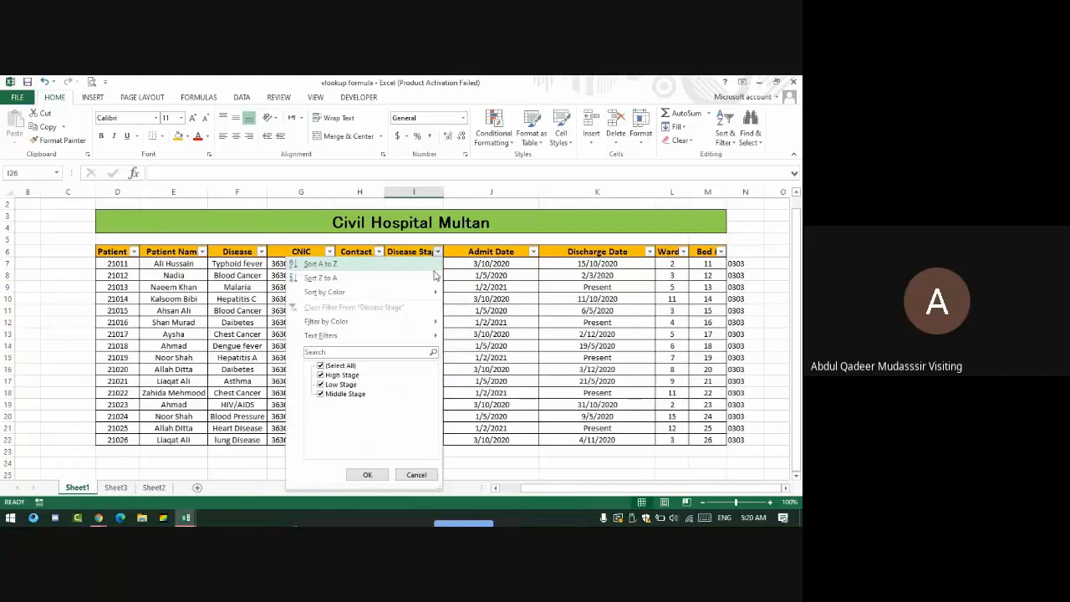
mouse_move(435, 321)
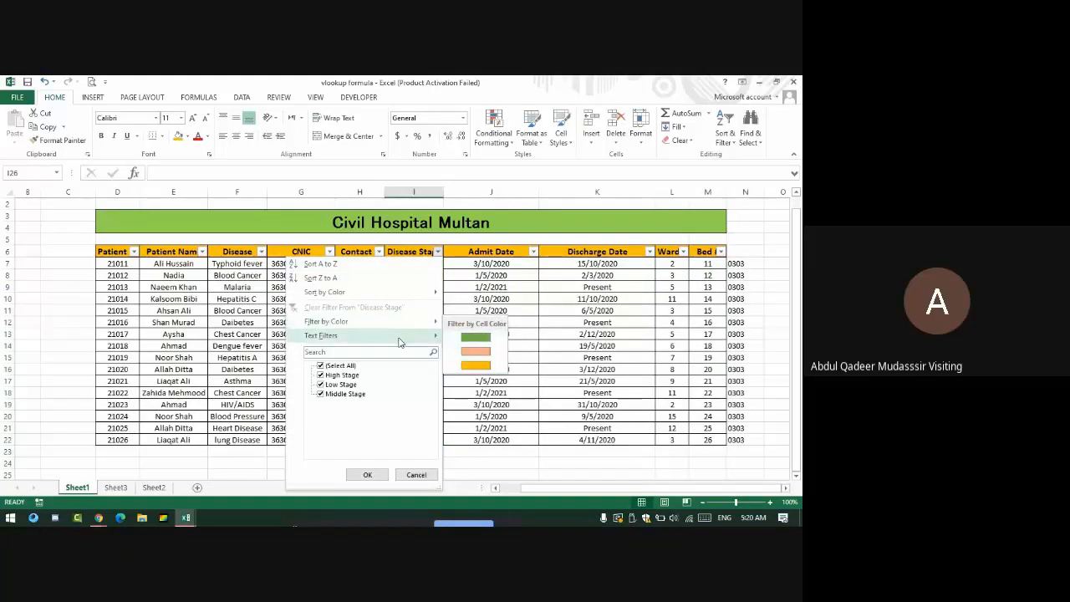
mouse_move(378, 326)
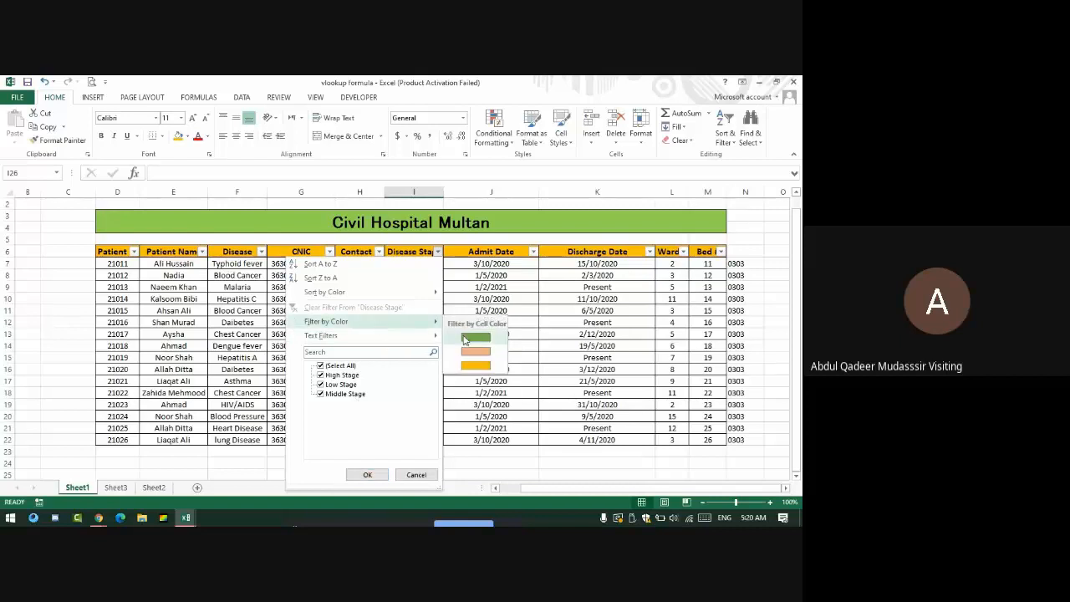
click(476, 351)
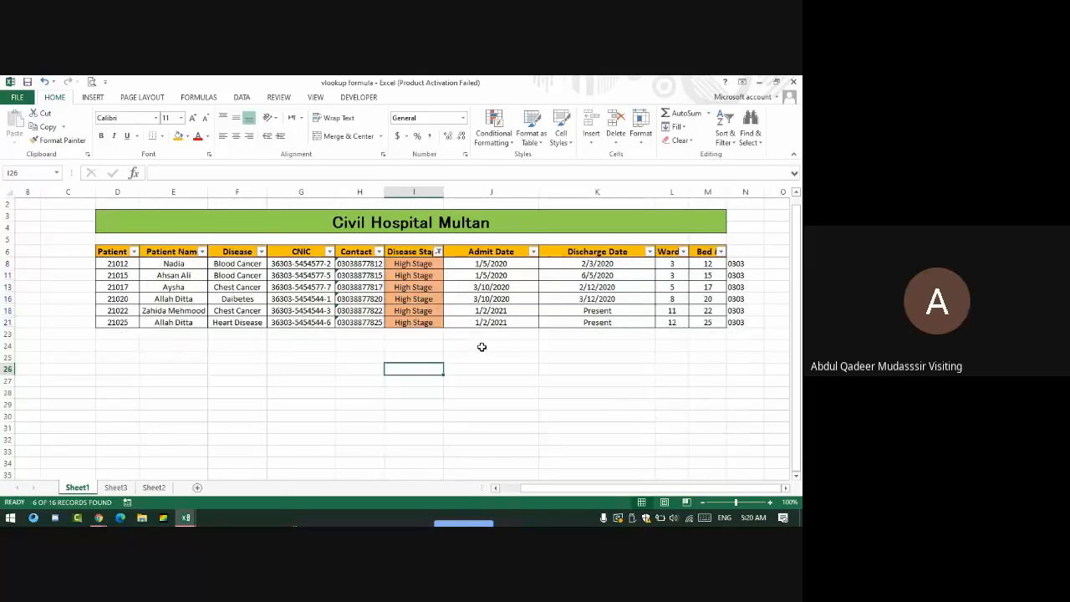
click(438, 253)
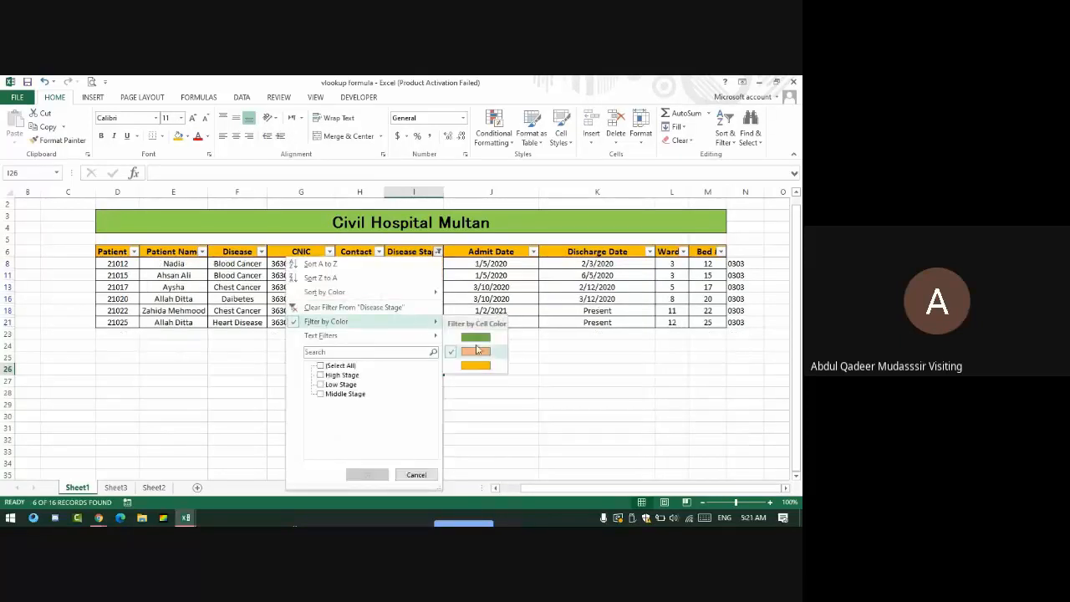
click(476, 337)
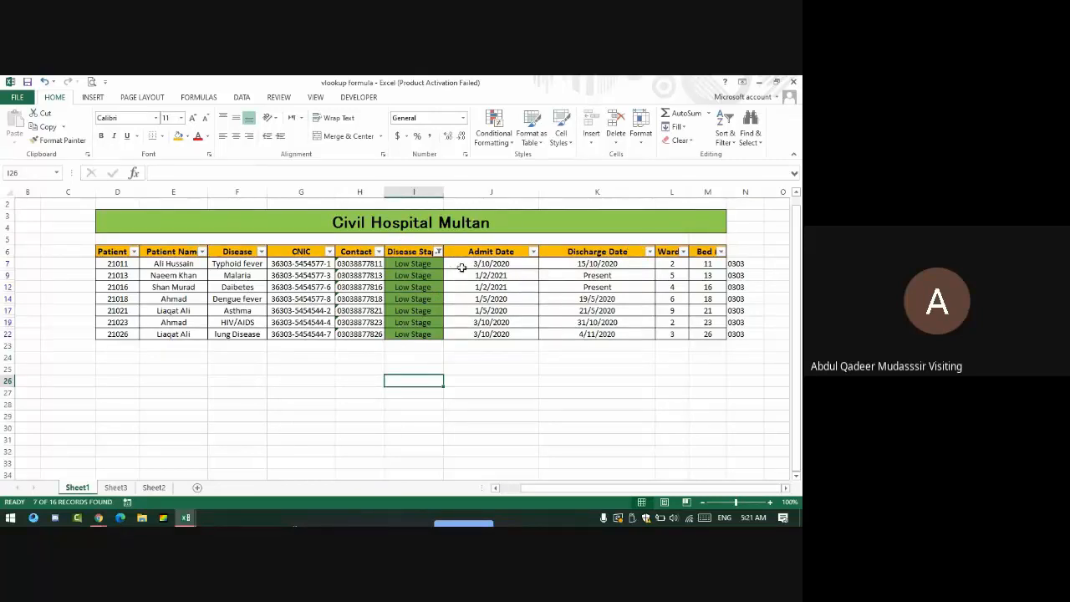
Step: Select the filtered patient table including its header row, and clear the Disease Stage color filter
mouse_move(107, 246)
mouse_down()
mouse_move(109, 272)
mouse_move(671, 339)
mouse_move(691, 352)
mouse_move(703, 332)
mouse_move(310, 243)
mouse_move(173, 262)
mouse_move(112, 250)
mouse_up()
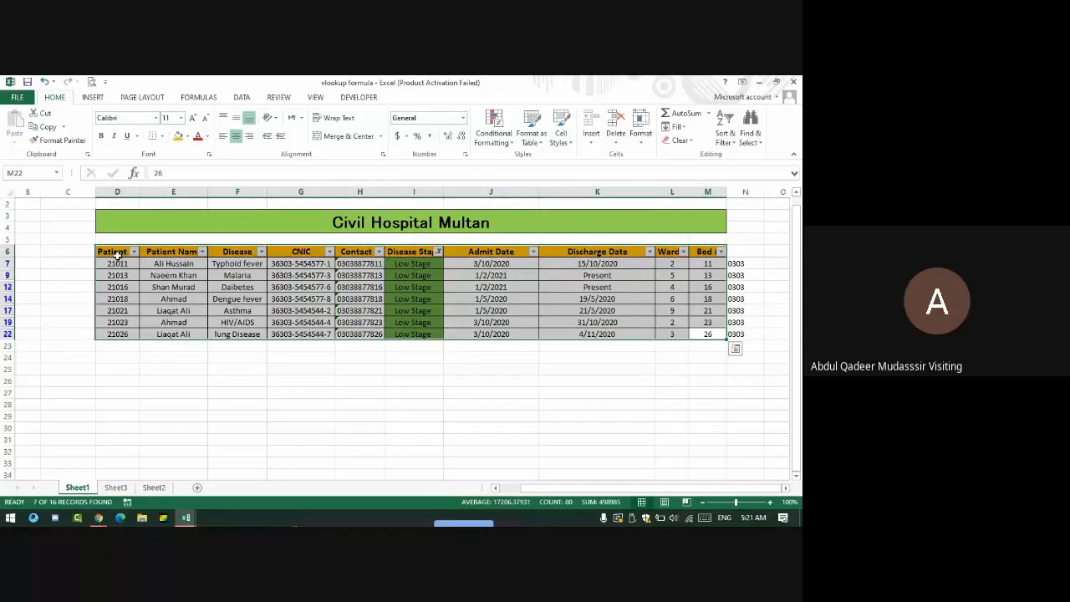
click(438, 252)
click(339, 308)
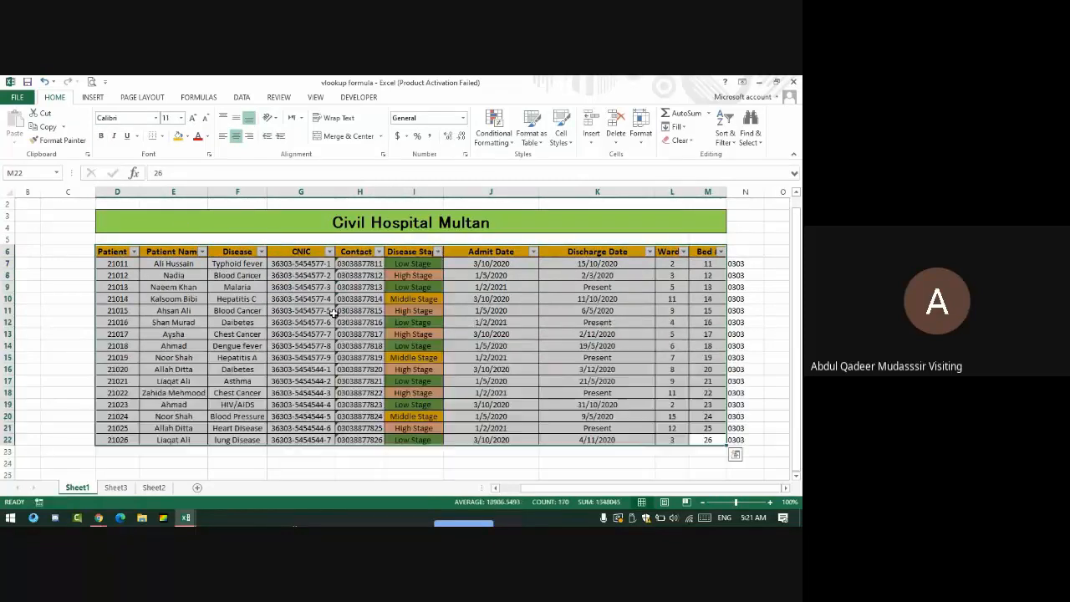
Step: Insert a Disease Stage slicer for the patient table on Sheet3 and place it directly beside the table's last column
click(115, 488)
drag(76, 240, 629, 430)
click(93, 98)
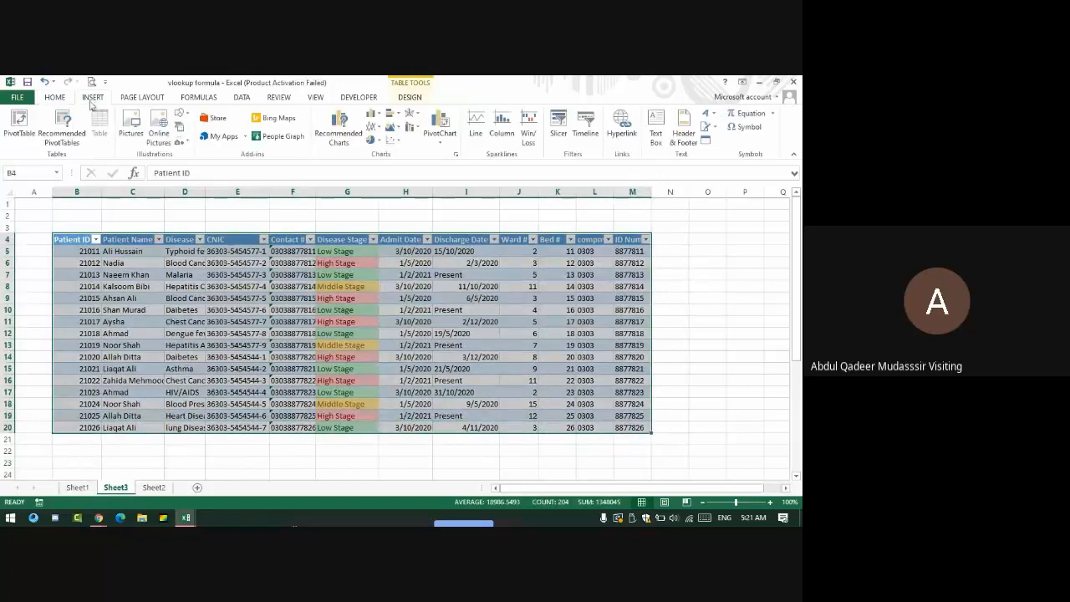
click(553, 136)
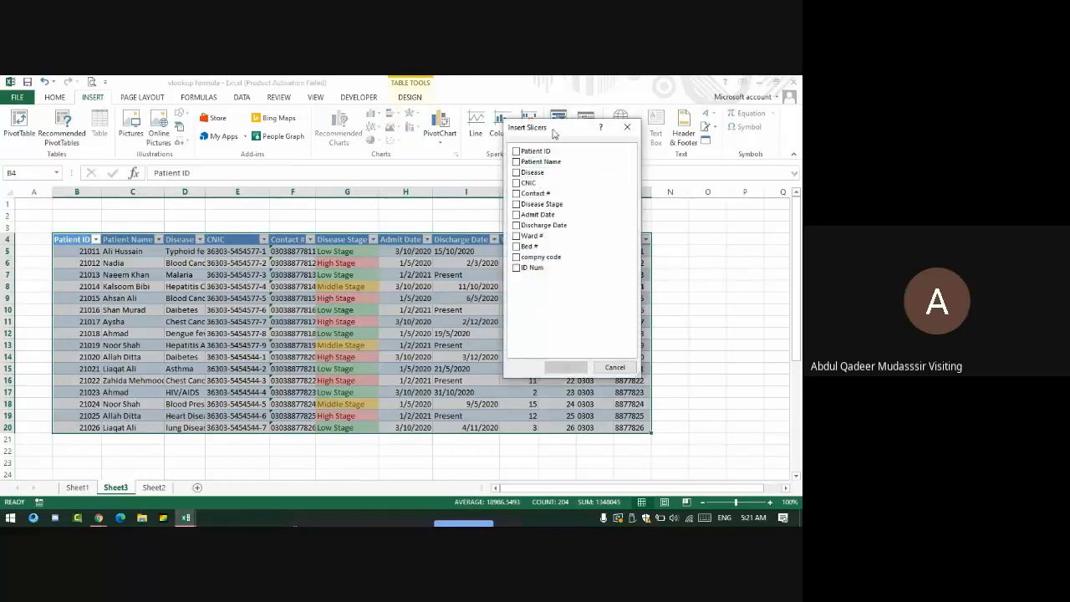
drag(552, 127, 649, 148)
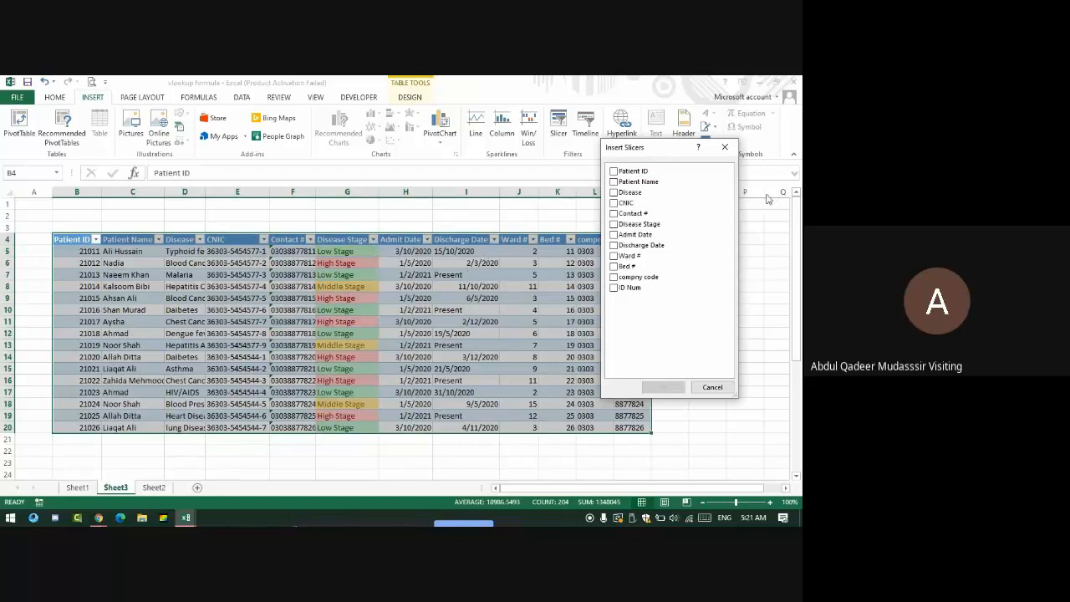
click(614, 225)
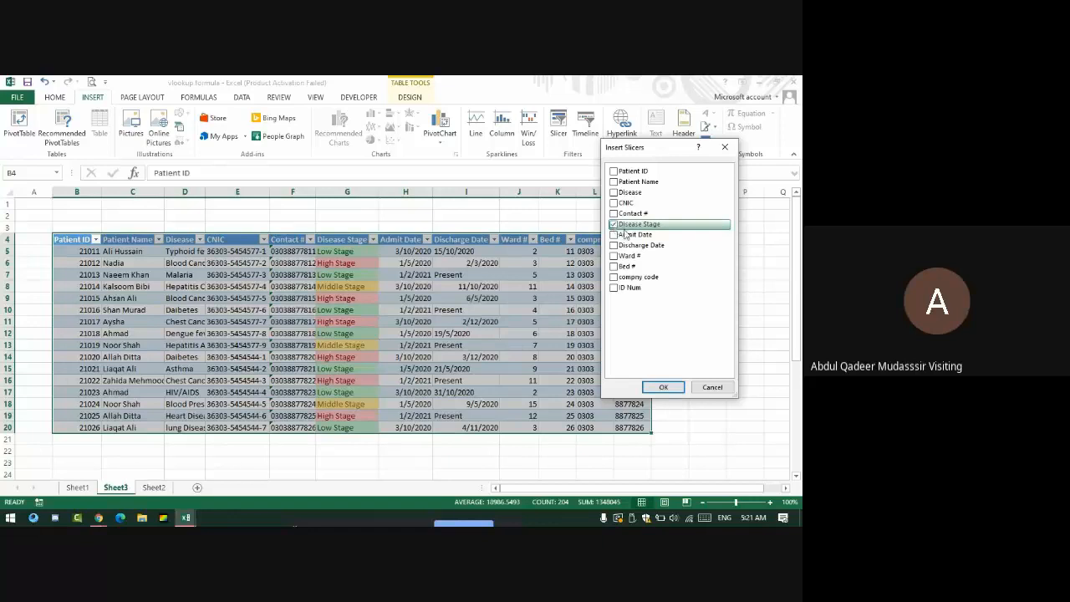
click(663, 388)
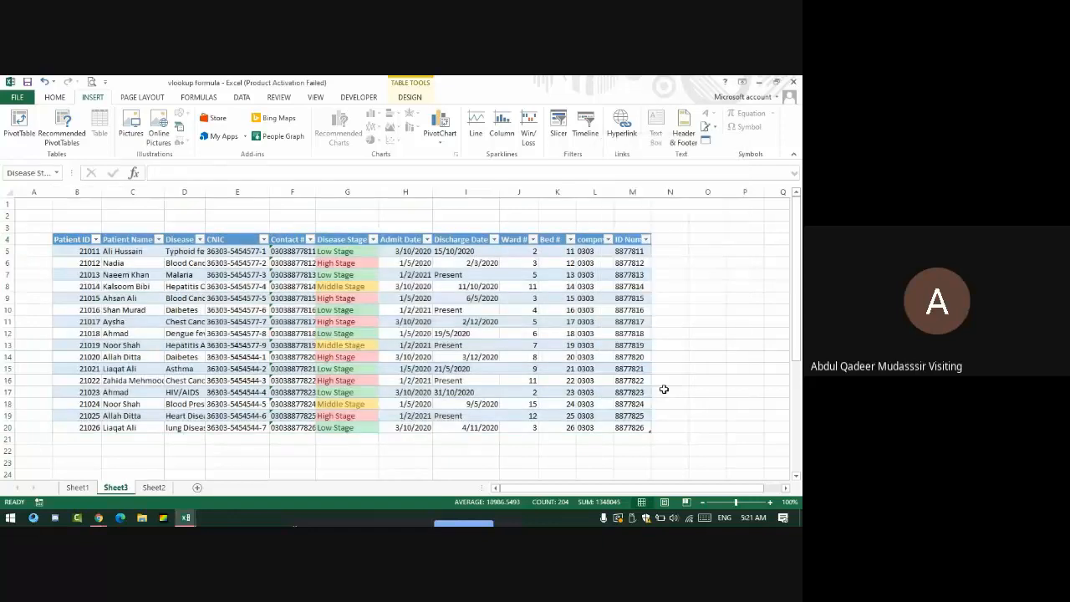
drag(413, 270, 710, 244)
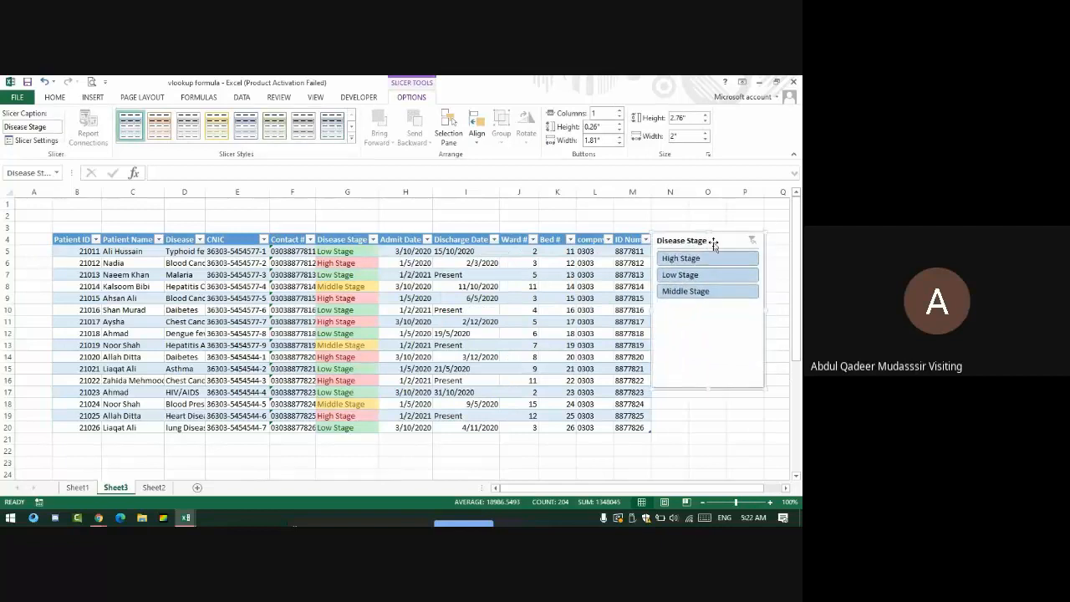
Step: Cycle the Disease Stage slicer through High Stage, Low Stage and Middle Stage several times, ending on High Stage
click(682, 258)
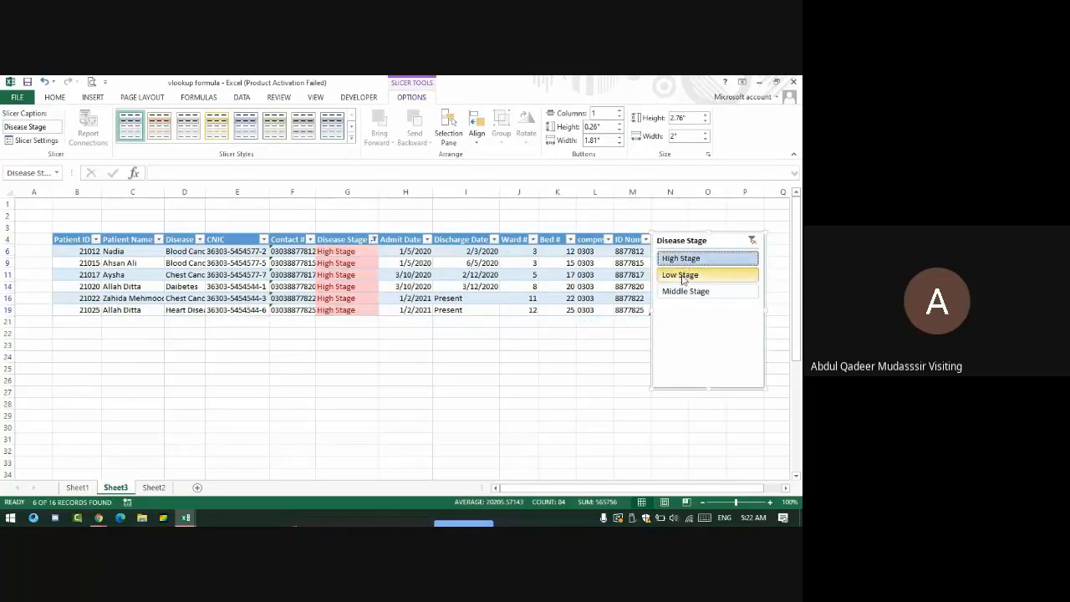
click(681, 275)
click(681, 292)
click(681, 259)
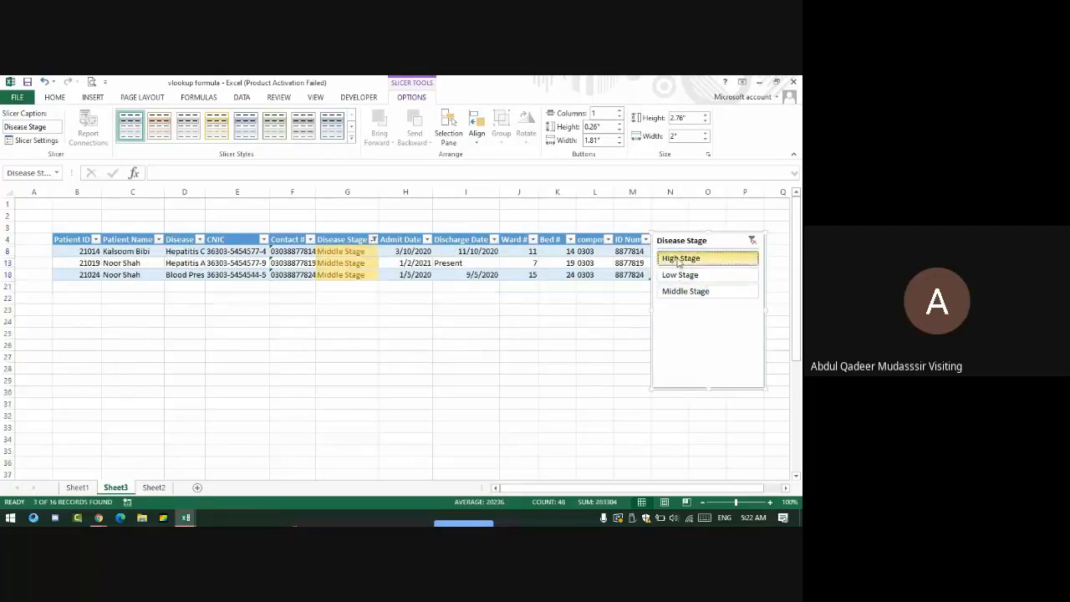
click(681, 275)
click(681, 295)
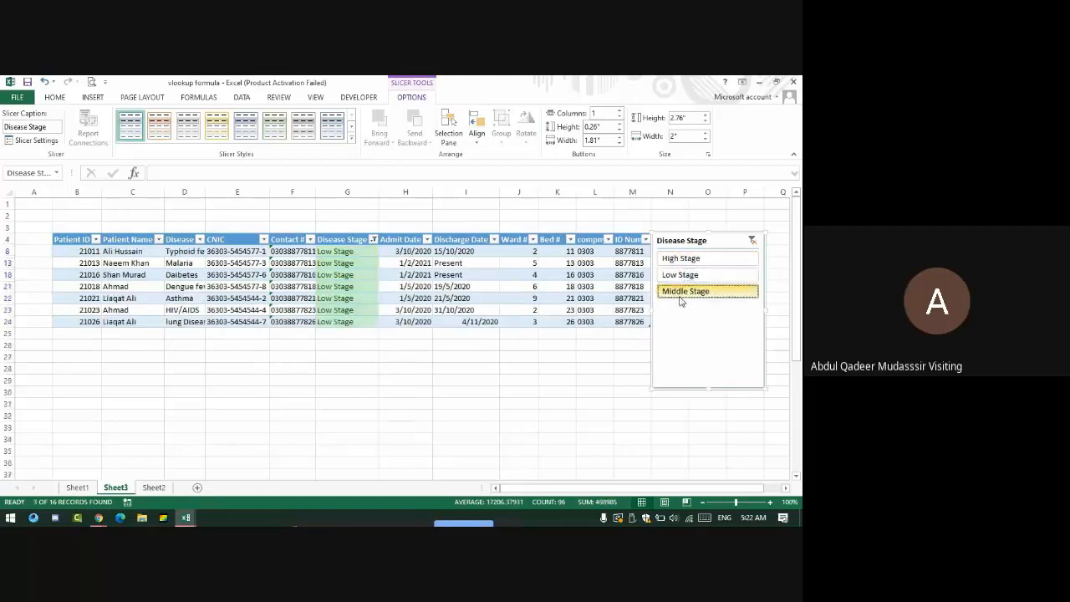
click(702, 259)
click(707, 275)
click(706, 291)
click(705, 260)
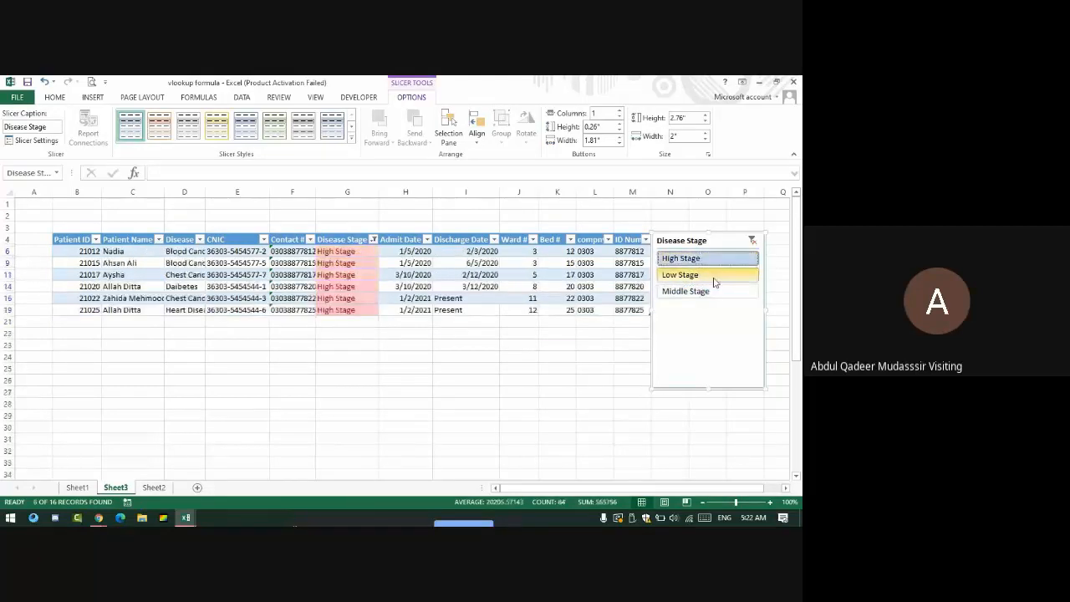
click(712, 276)
click(715, 291)
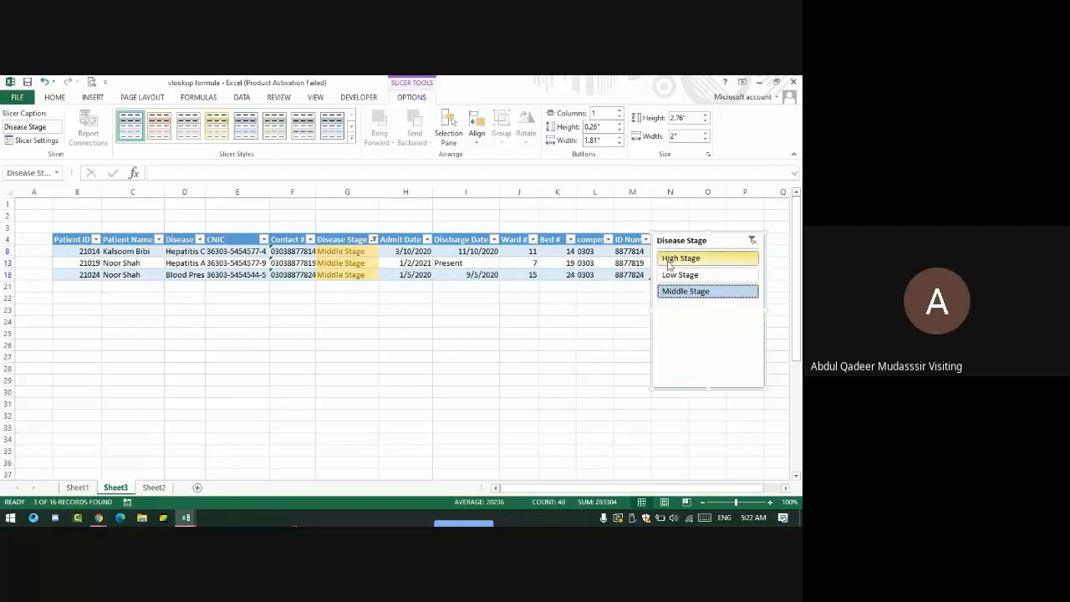
click(670, 261)
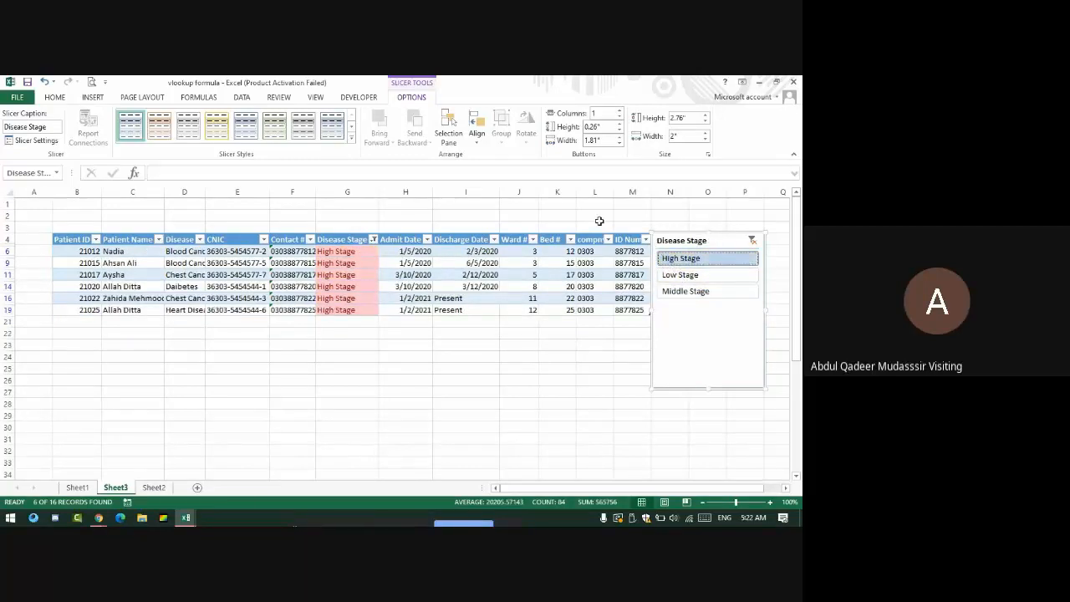
Step: Switch to the Google Meet call, admit the waiting participant, and return to the vlookup formula workbook in Excel
key(alt+Tab)
key(alt+Tab)
key(Tab)
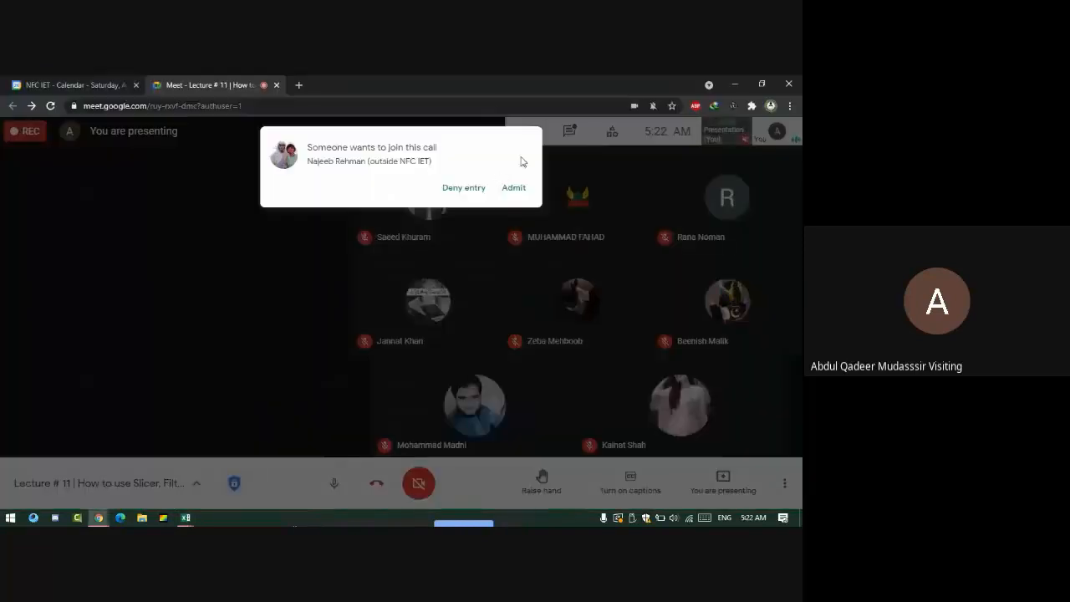
click(512, 188)
key(alt+Tab)
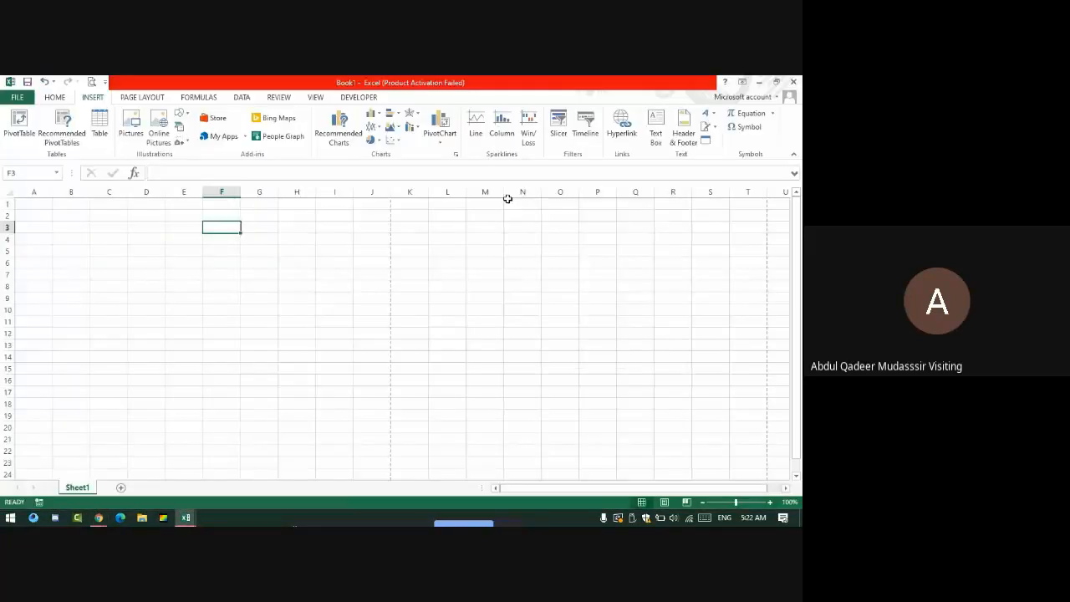
key(alt+Tab)
key(Tab)
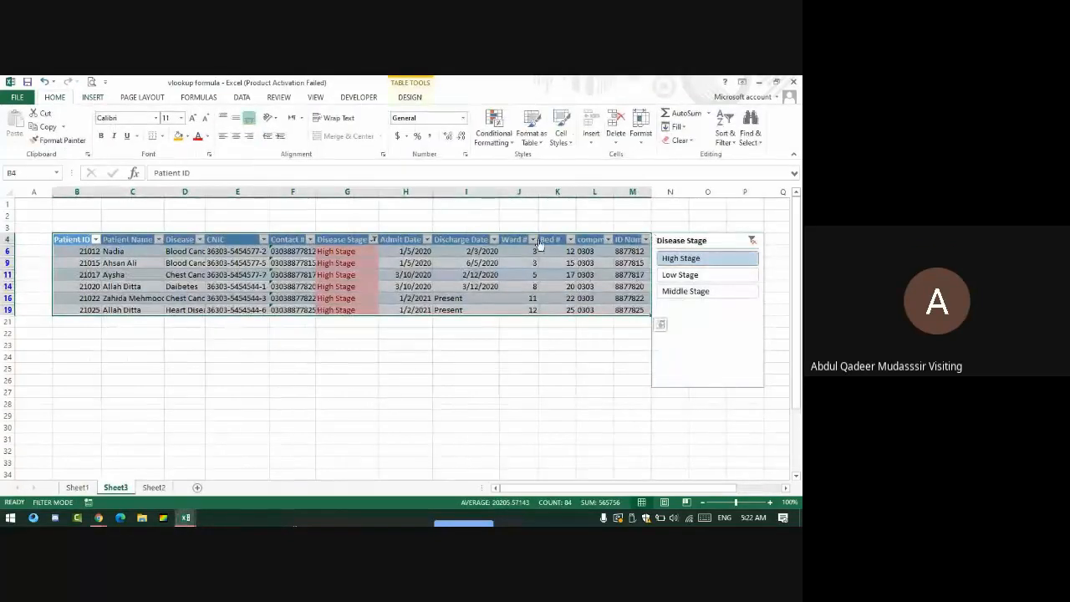
Step: Insert a Ward # slicer for the patient table and place it just below the Disease Stage slicer's entries
scroll(502, 124, down, 1)
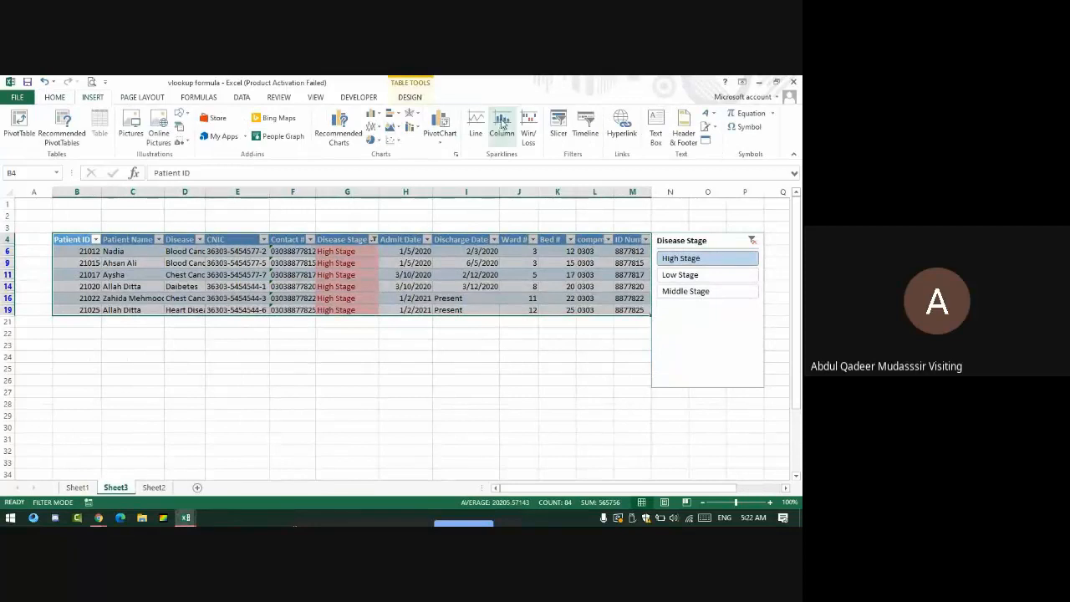
click(559, 127)
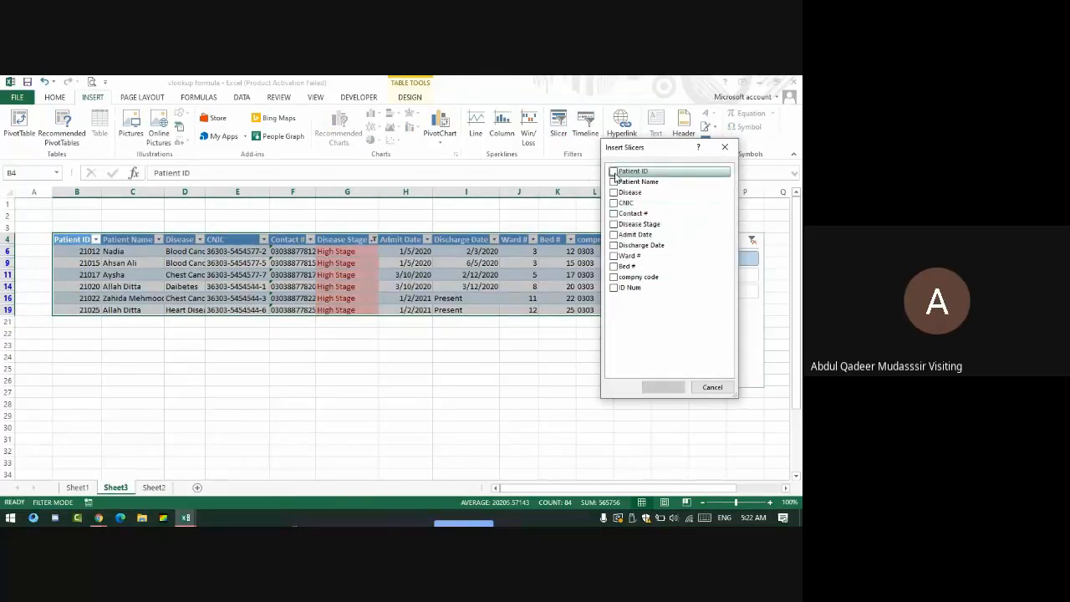
click(615, 172)
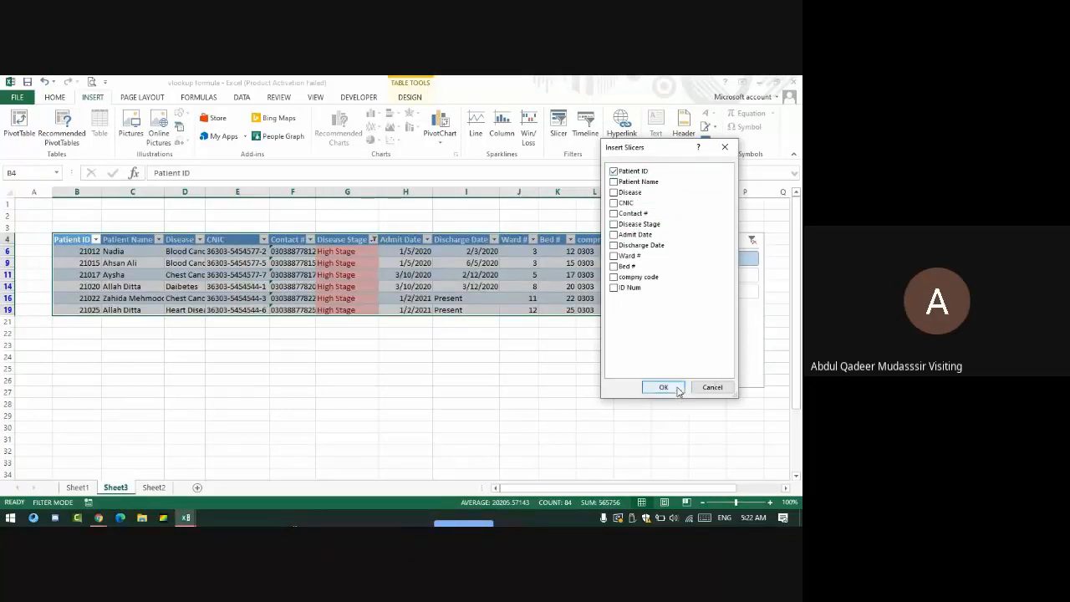
click(615, 171)
click(615, 256)
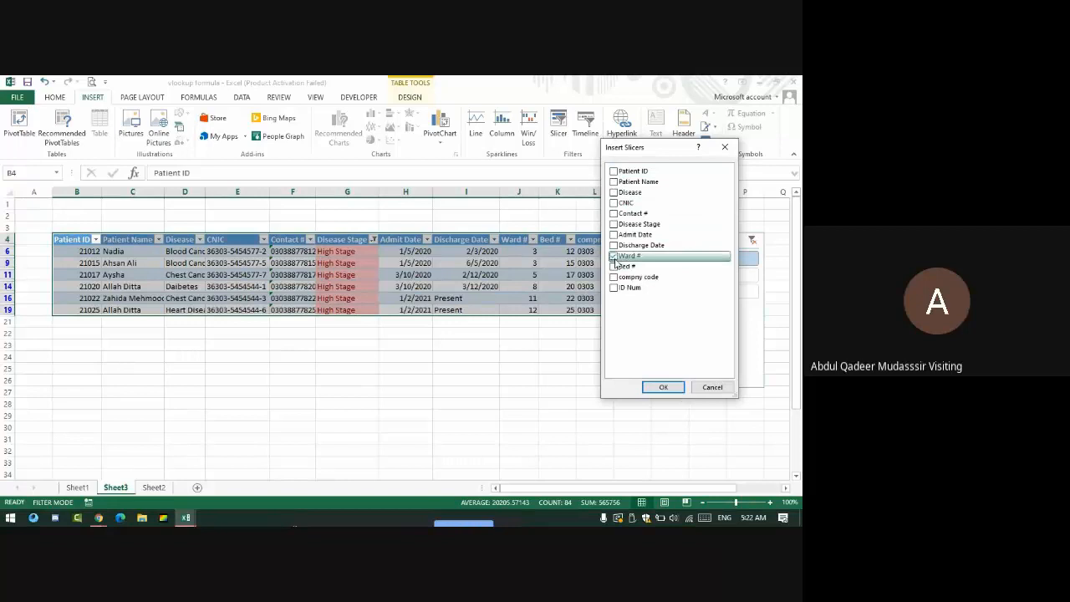
click(656, 390)
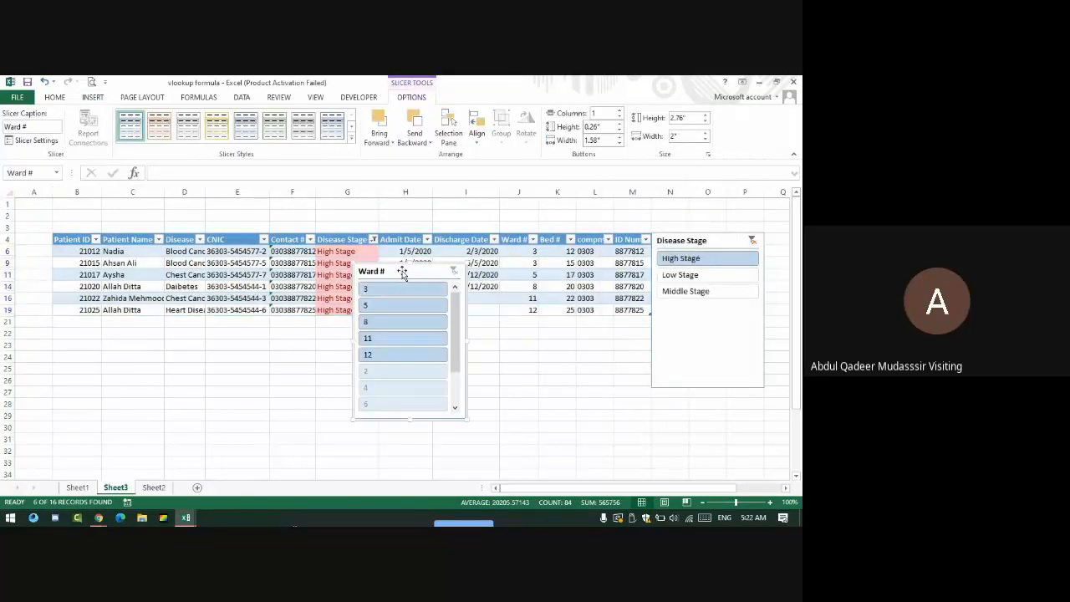
drag(401, 270, 702, 309)
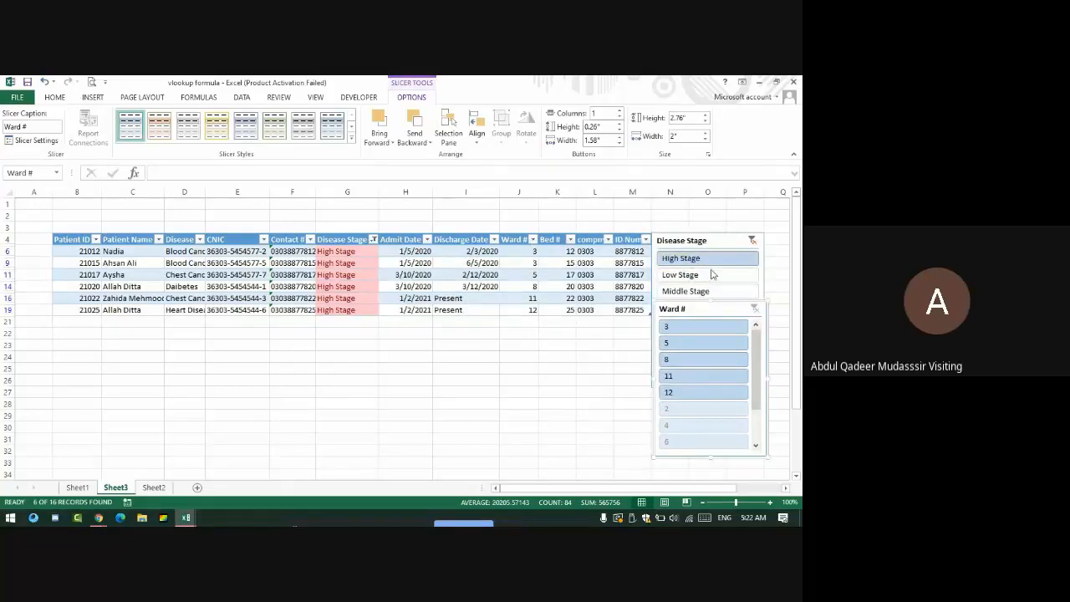
Step: Filter the High Stage patients by ward 3 and switch to ward 5 using the Ward # slicer
click(680, 328)
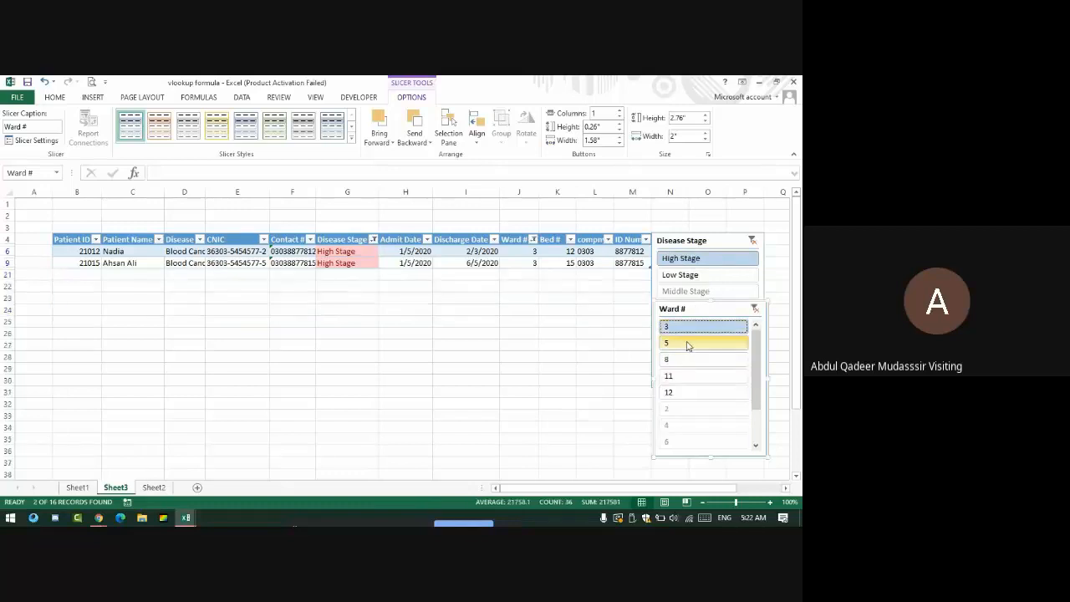
click(670, 346)
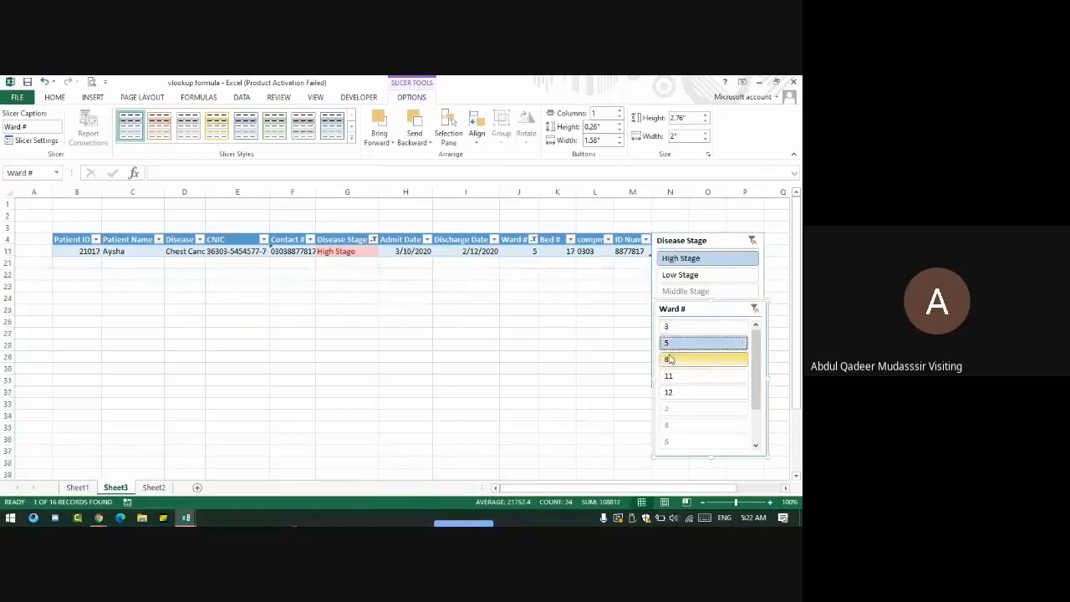
Step: View the High Stage patients in wards 8, 11 and 12 one ward at a time, and clear the Ward # filter
click(674, 363)
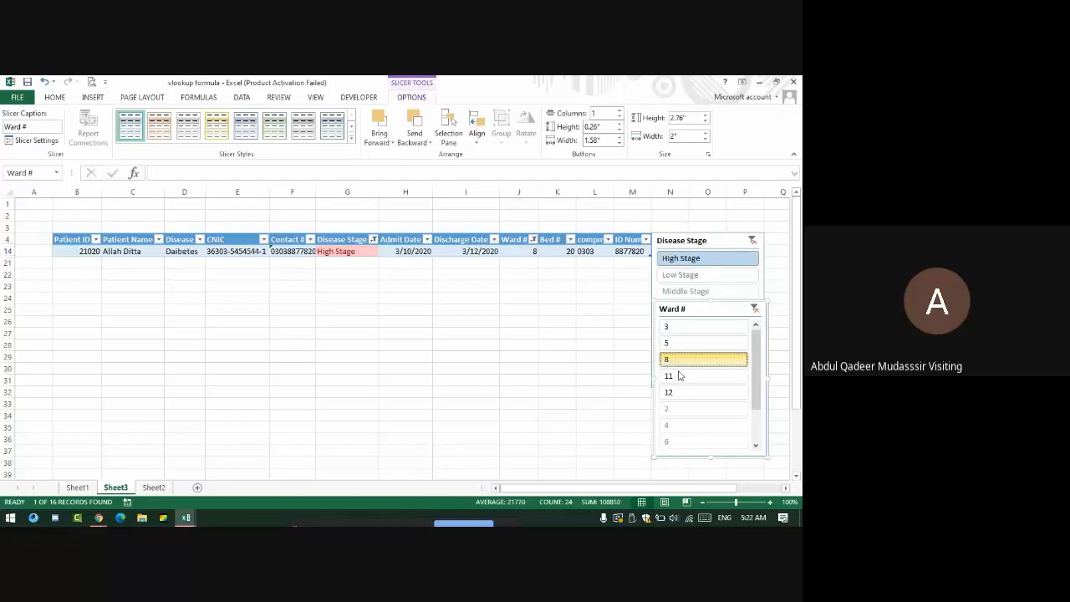
click(676, 376)
click(684, 392)
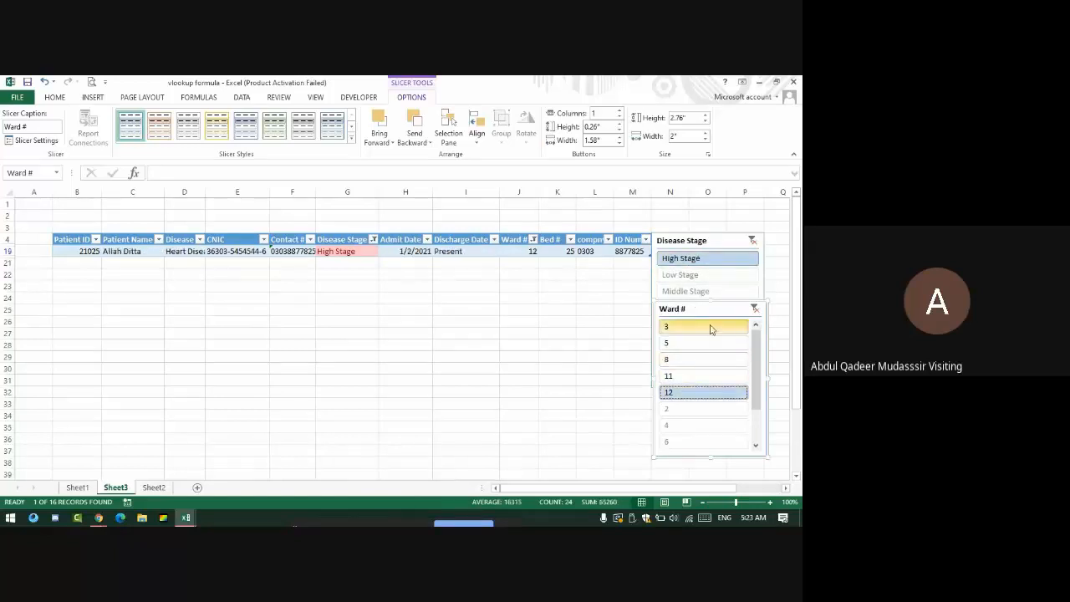
click(755, 309)
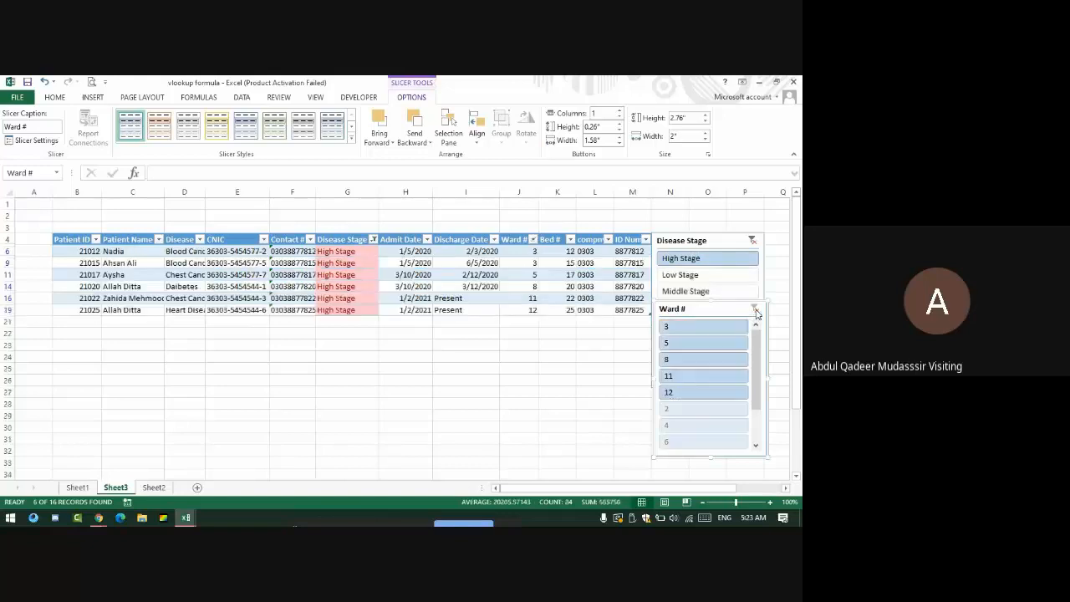
Step: Filter the table to Middle Stage, view wards 11 and 15 separately, and clear the Ward # filter
click(698, 293)
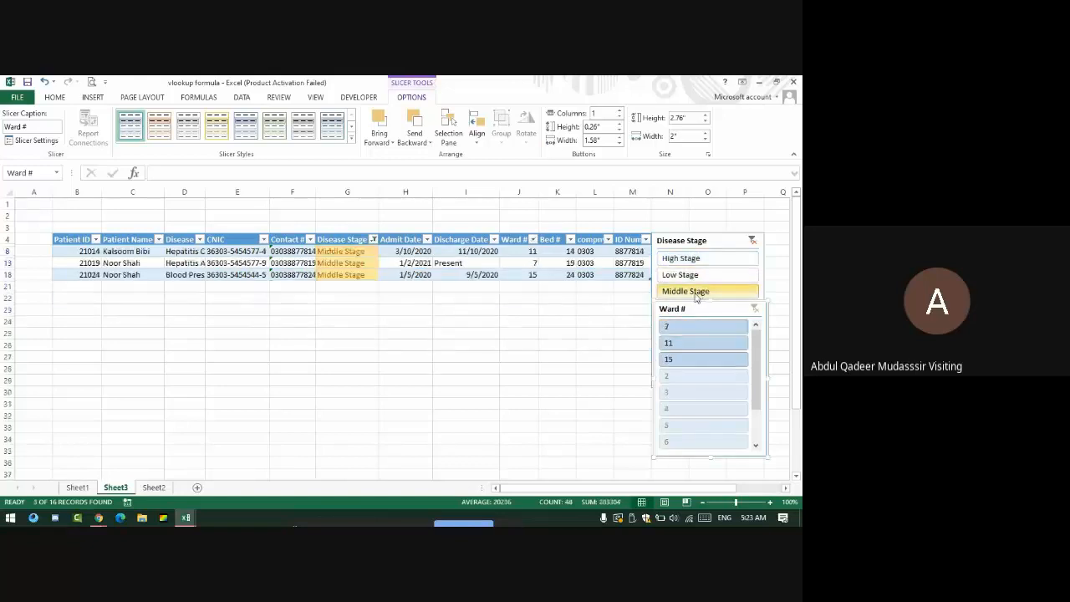
click(674, 345)
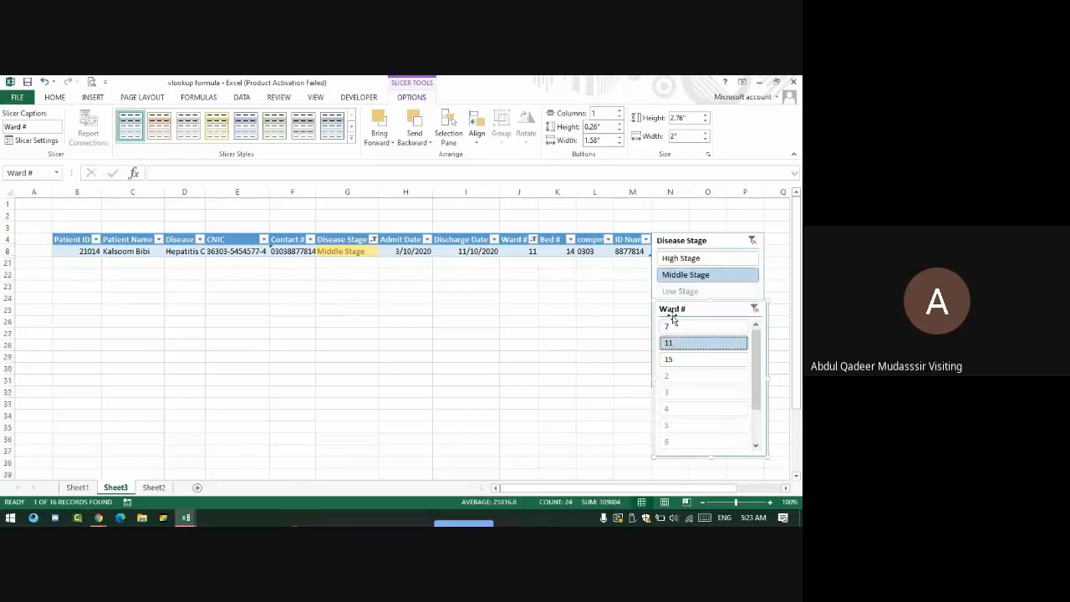
click(687, 362)
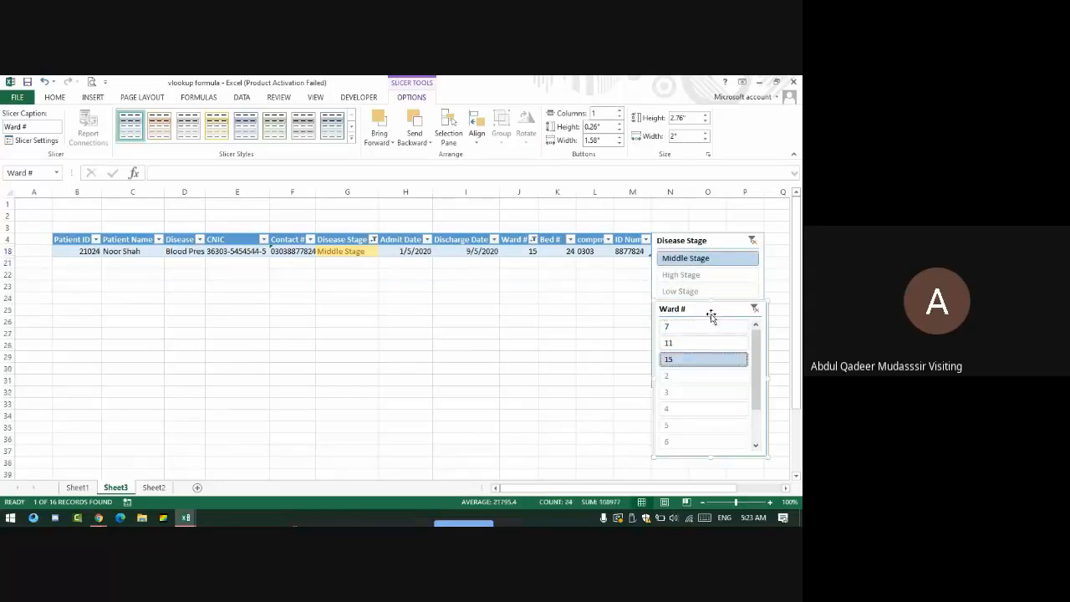
click(755, 309)
Step: Filter the table to Low Stage, view wards 4, 2, 3, 6 and 9 one by one, and clear the slicer filters
click(708, 284)
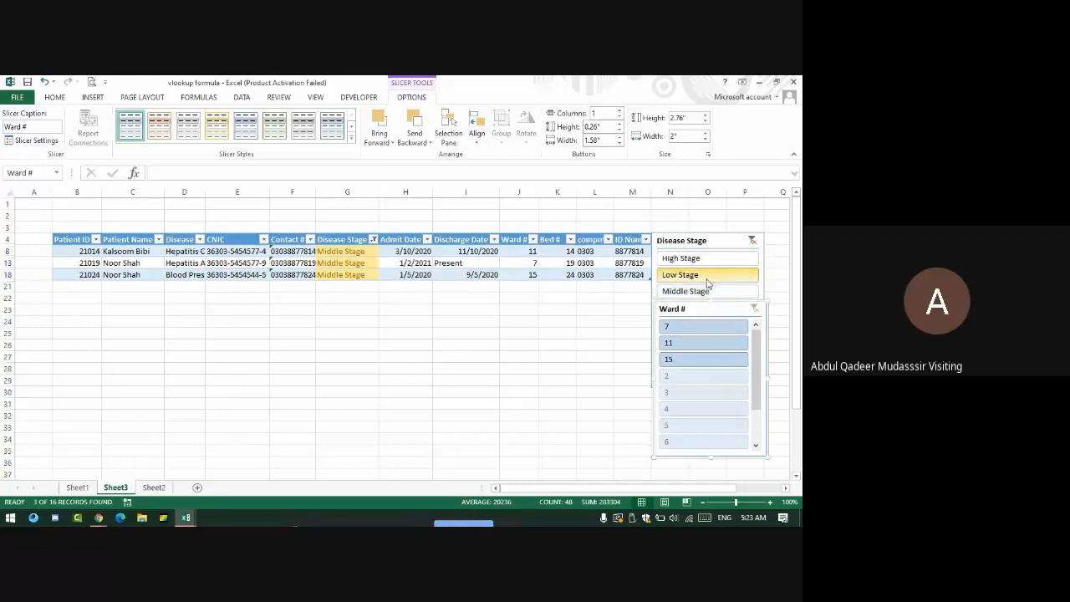
click(692, 362)
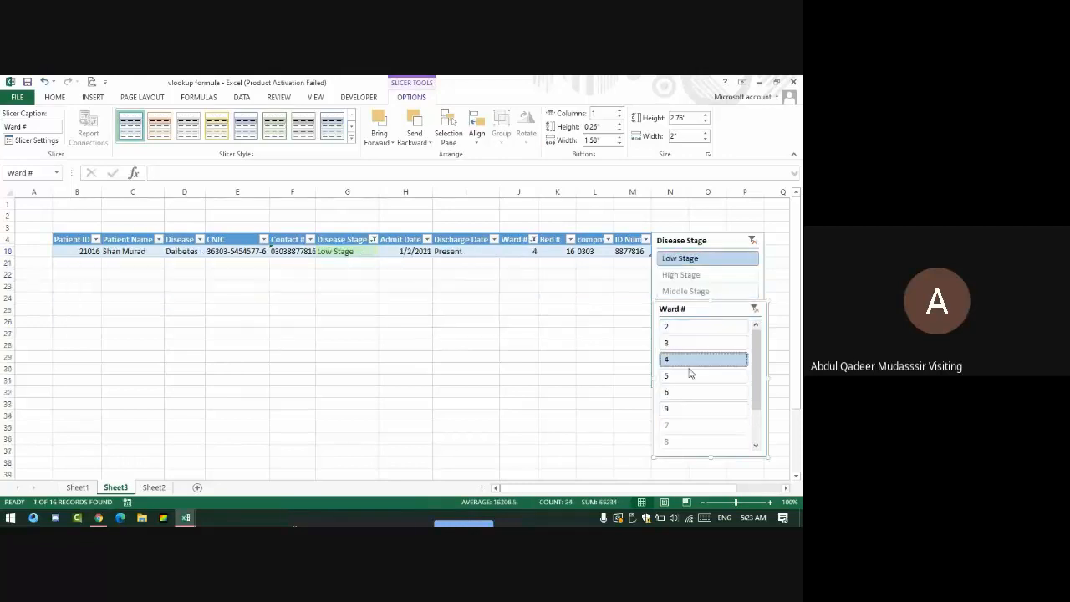
click(688, 328)
click(689, 344)
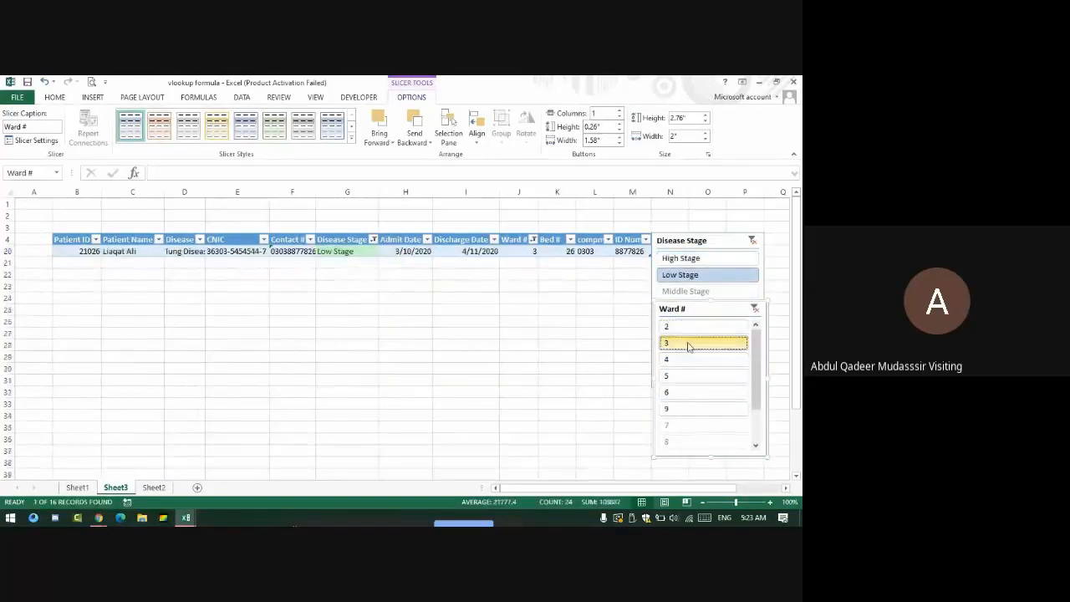
click(695, 391)
click(694, 409)
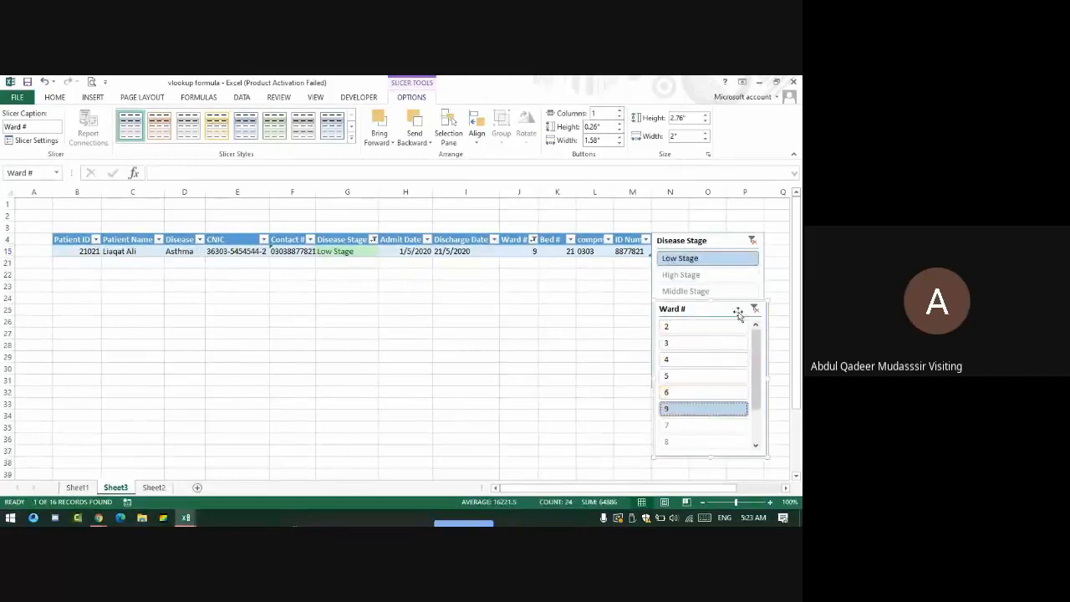
click(751, 242)
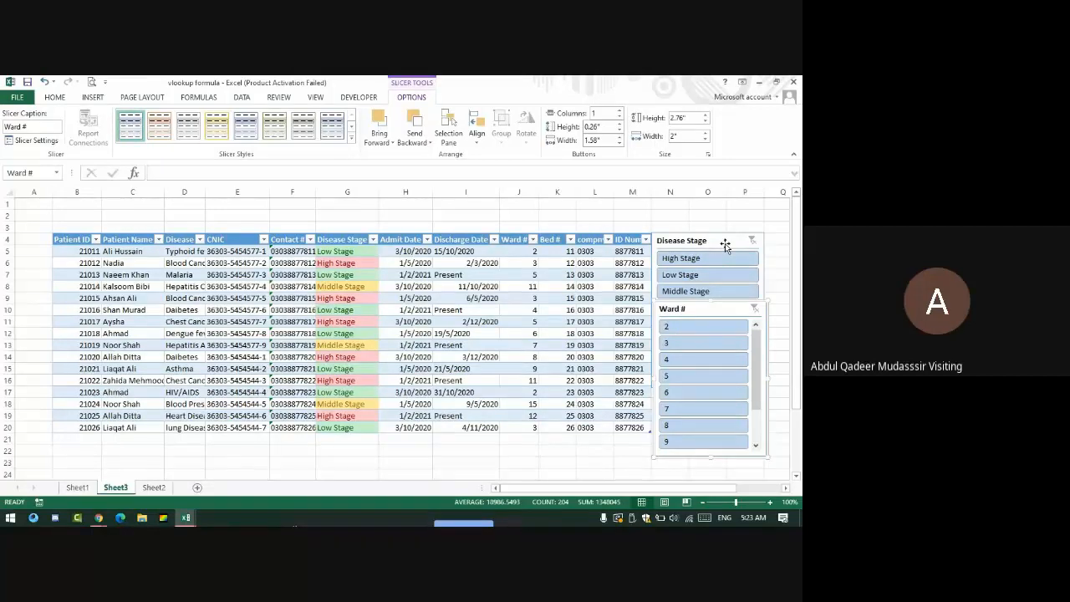
Step: Switch to the Google Meet call in the browser, admit the waiting participant, and return to the Excel workbook
key(alt+Tab)
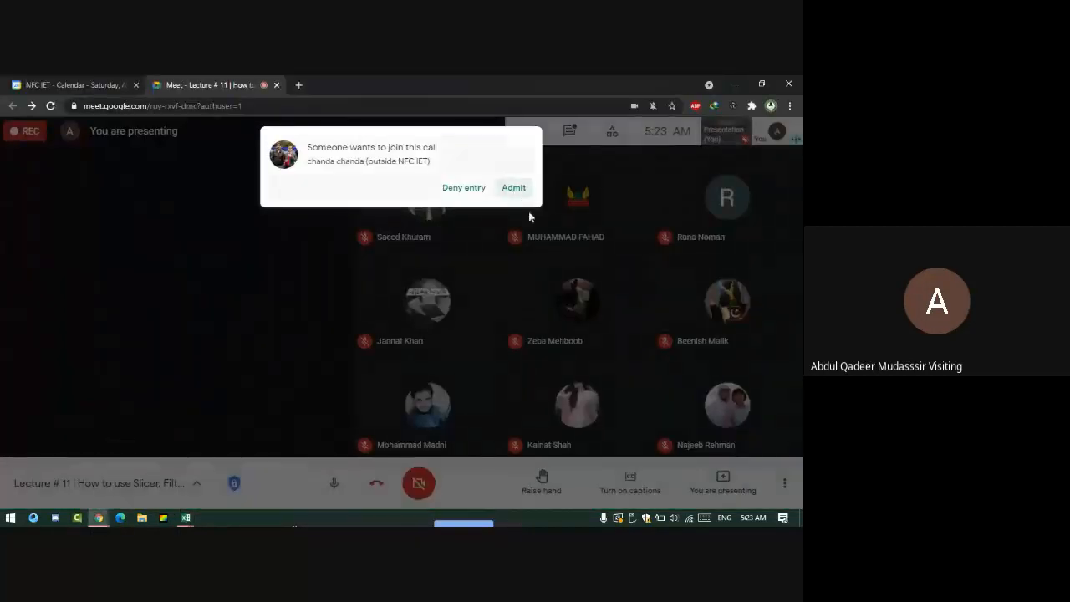
click(513, 188)
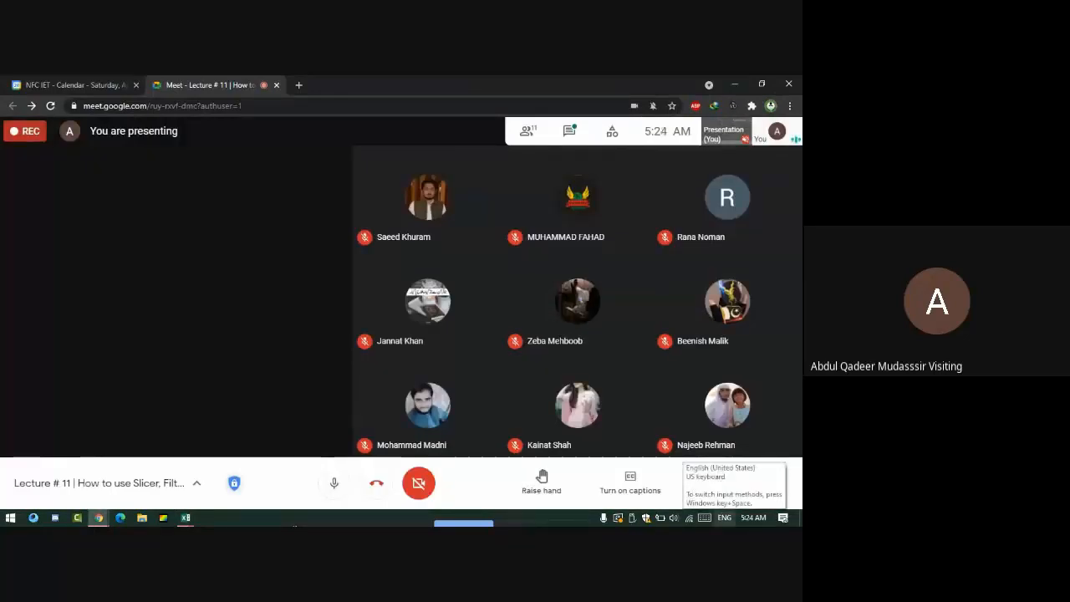
key(alt+Tab)
key(alt+Tab)
key(alt+Tab)
key(alt+Tab)
key(alt+Tab)
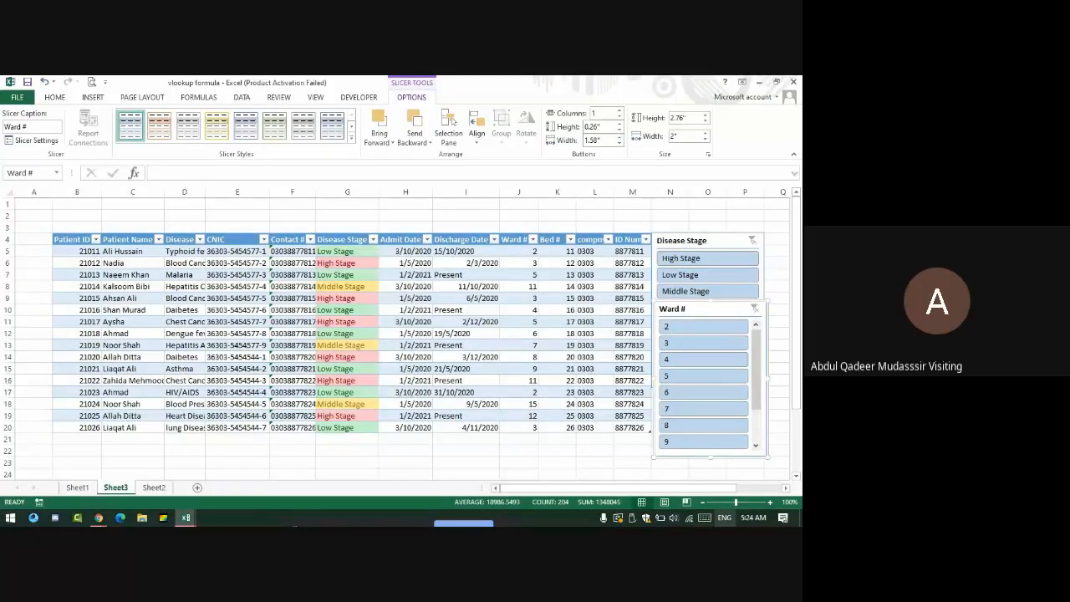
Step: Filter the table to High Stage patients in wards 3 and 5 together using the slicers
click(700, 258)
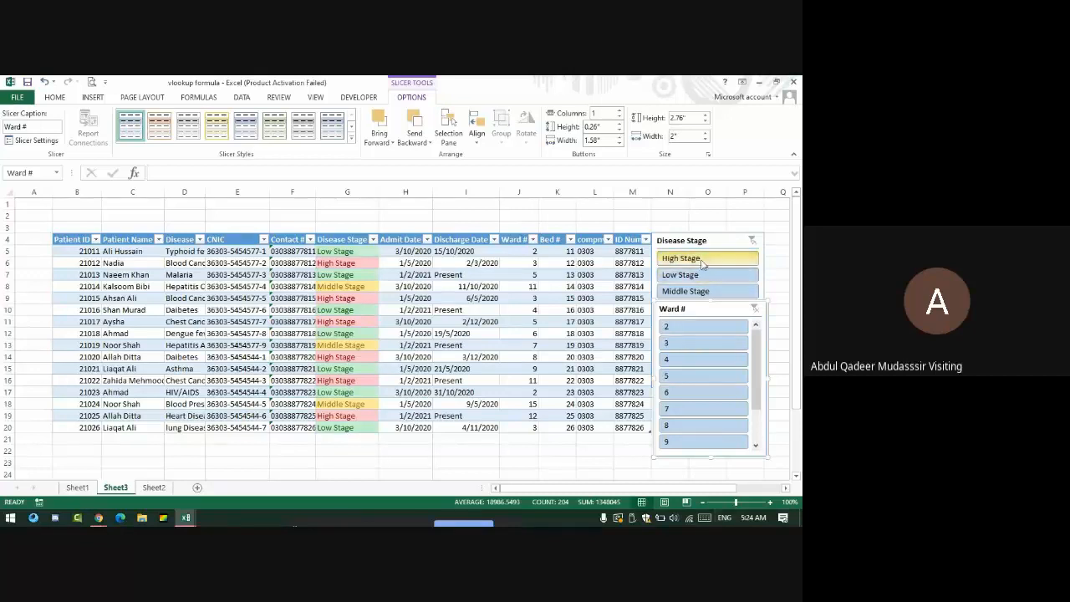
click(699, 327)
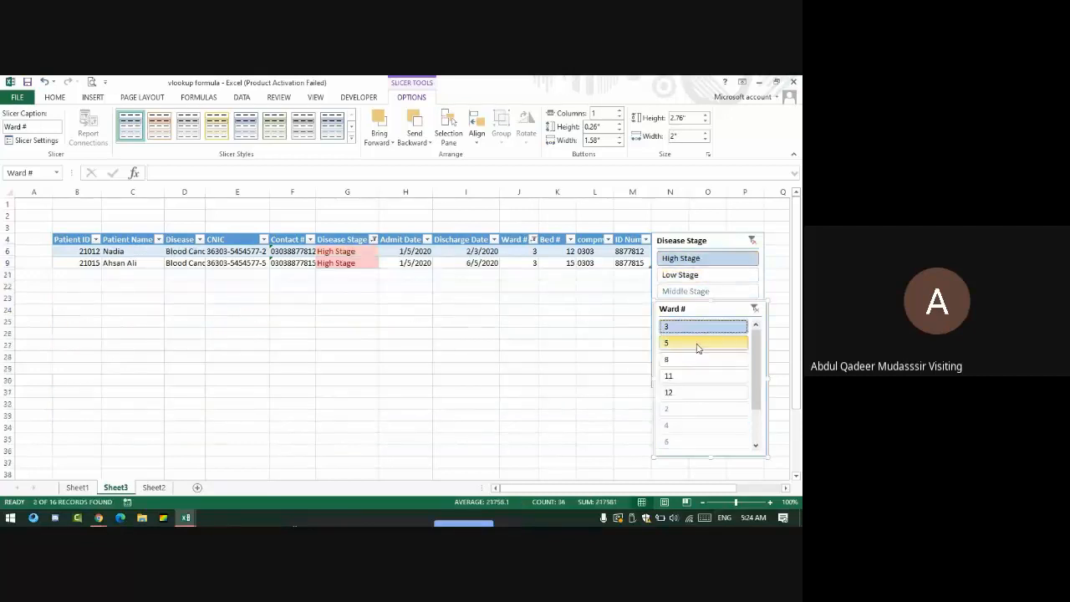
ctrl+click(699, 343)
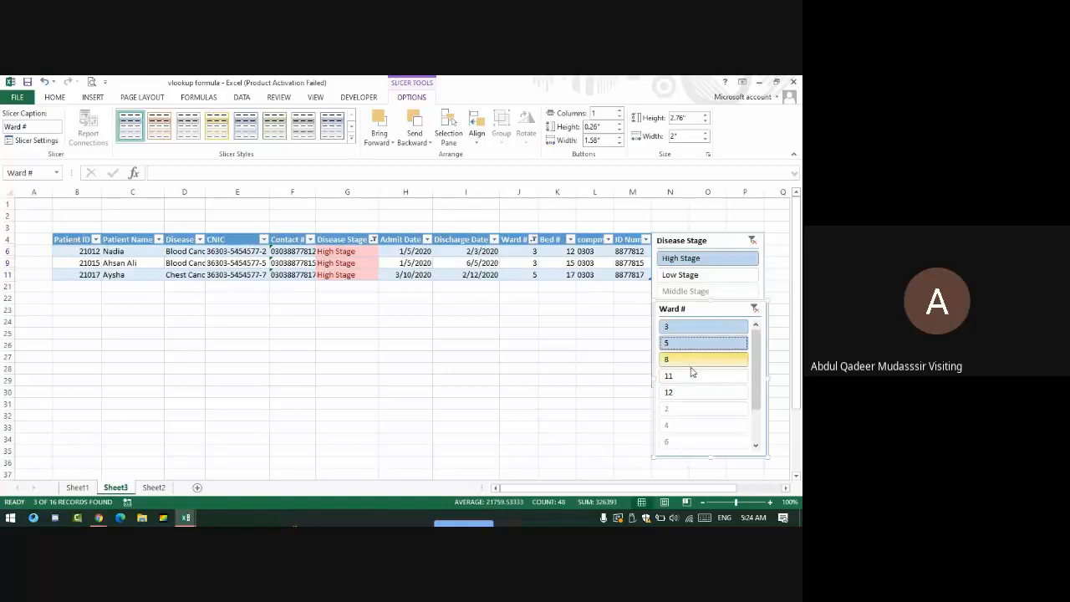
Step: Show the High Stage patients of wards 11 and 12 together, and clear the Ward # filter
click(687, 327)
click(688, 376)
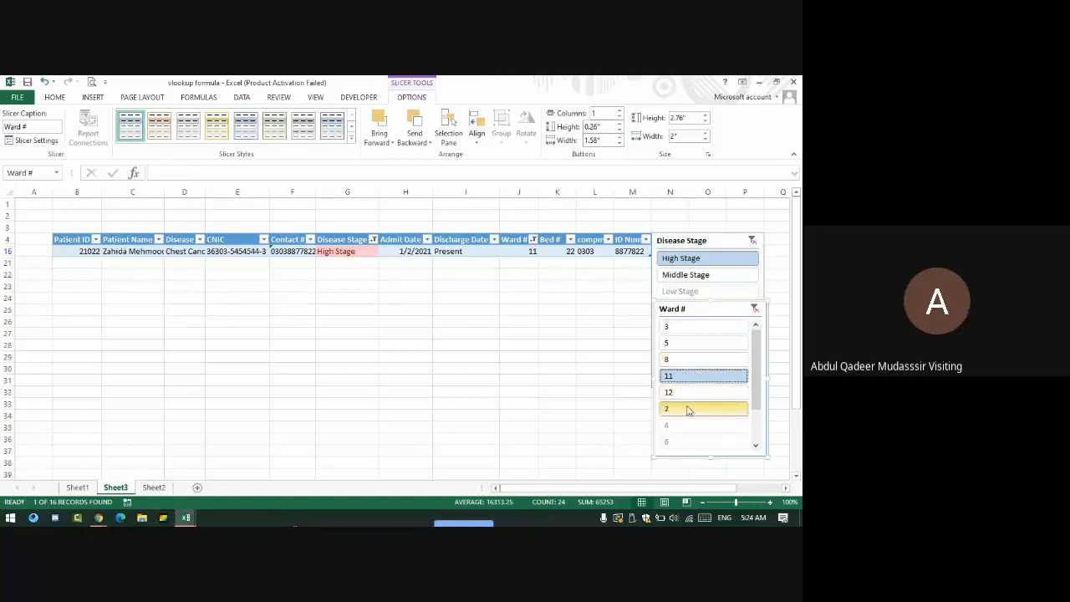
ctrl+click(685, 392)
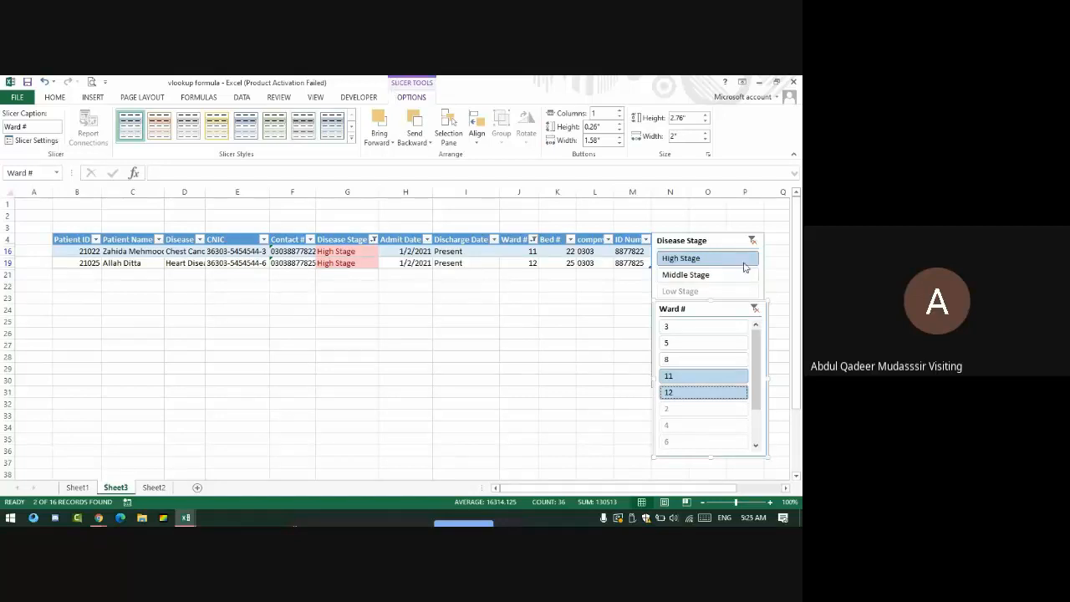
click(756, 310)
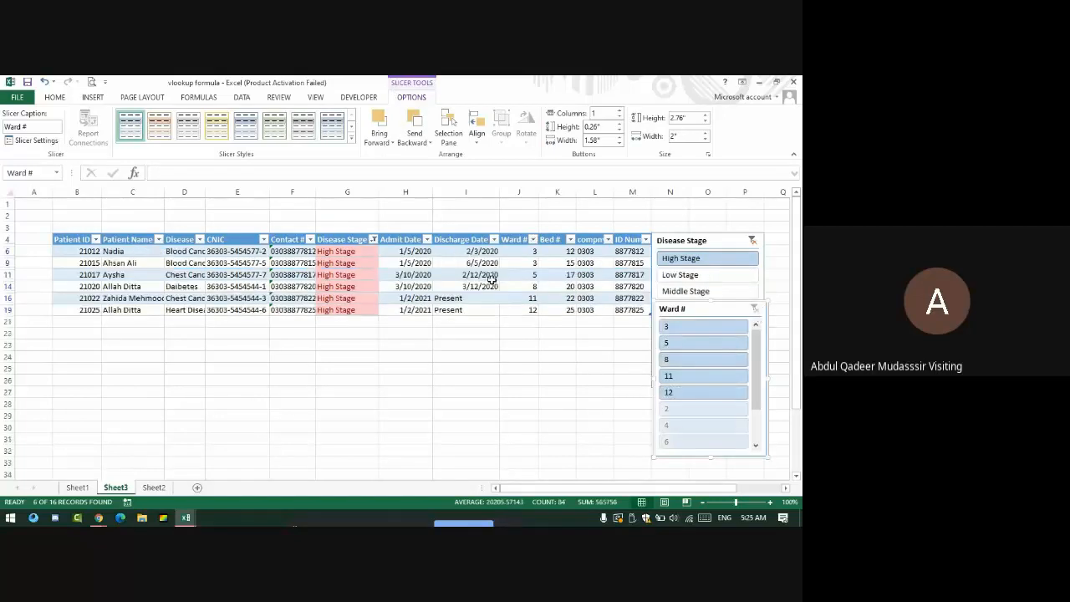
Step: Clear the Disease Stage filter and delete both the Disease Stage and Ward # slicers from the sheet
click(186, 251)
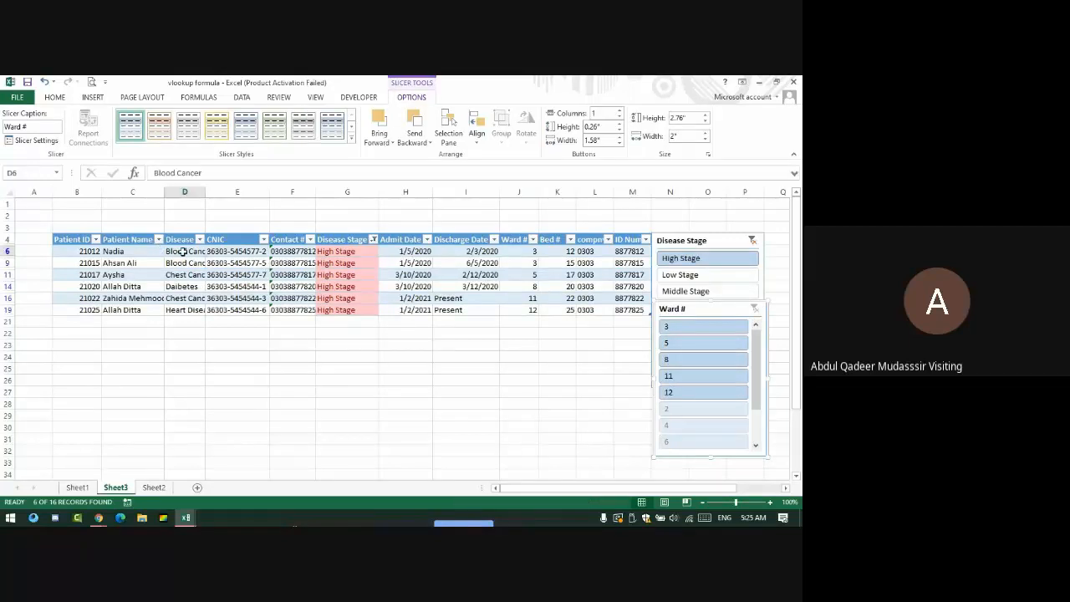
click(93, 97)
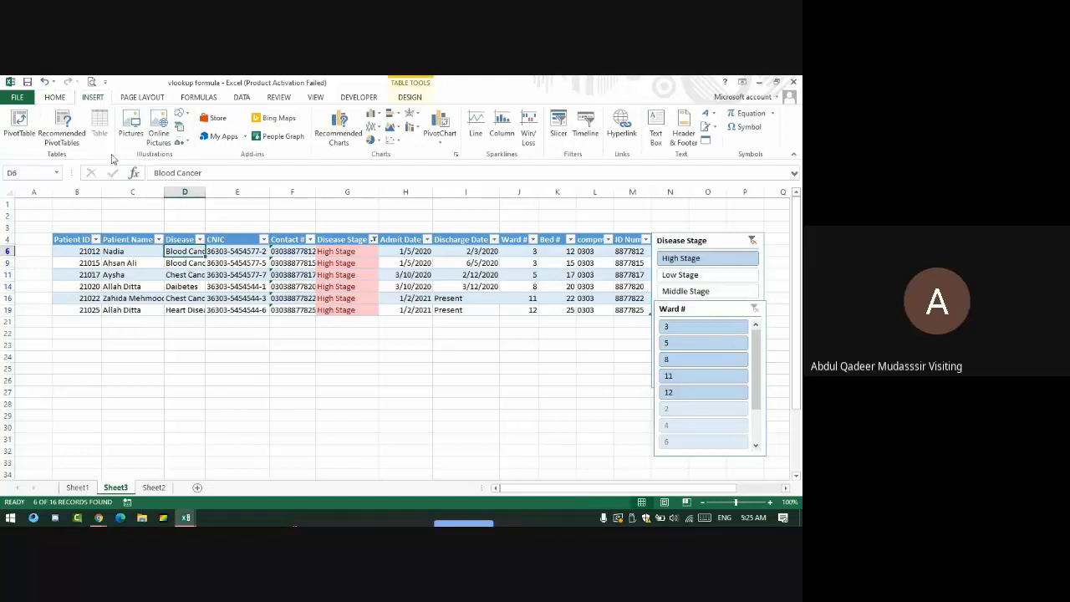
click(682, 308)
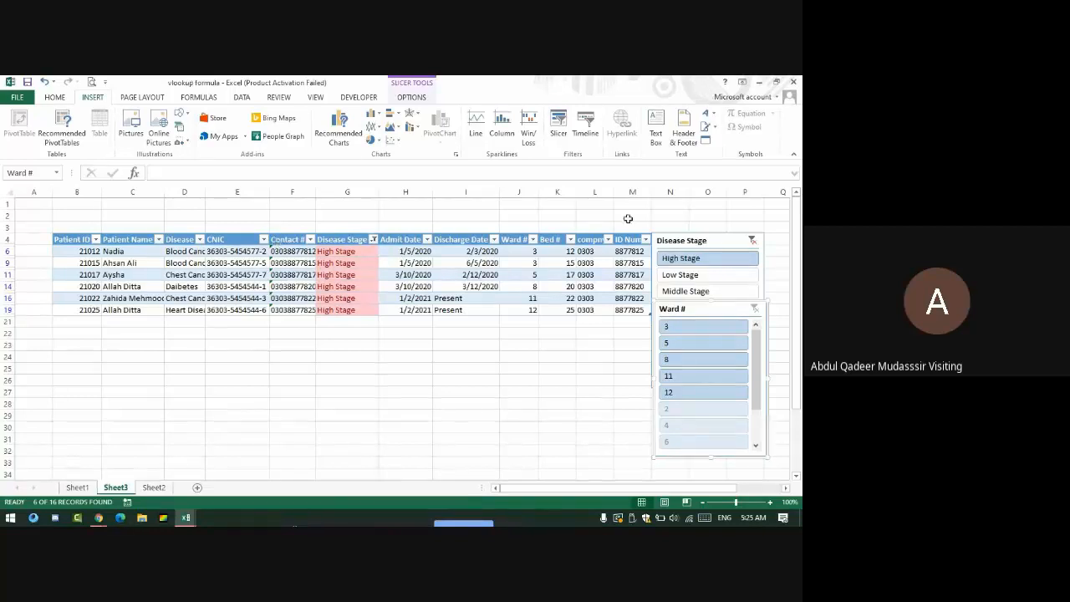
click(754, 240)
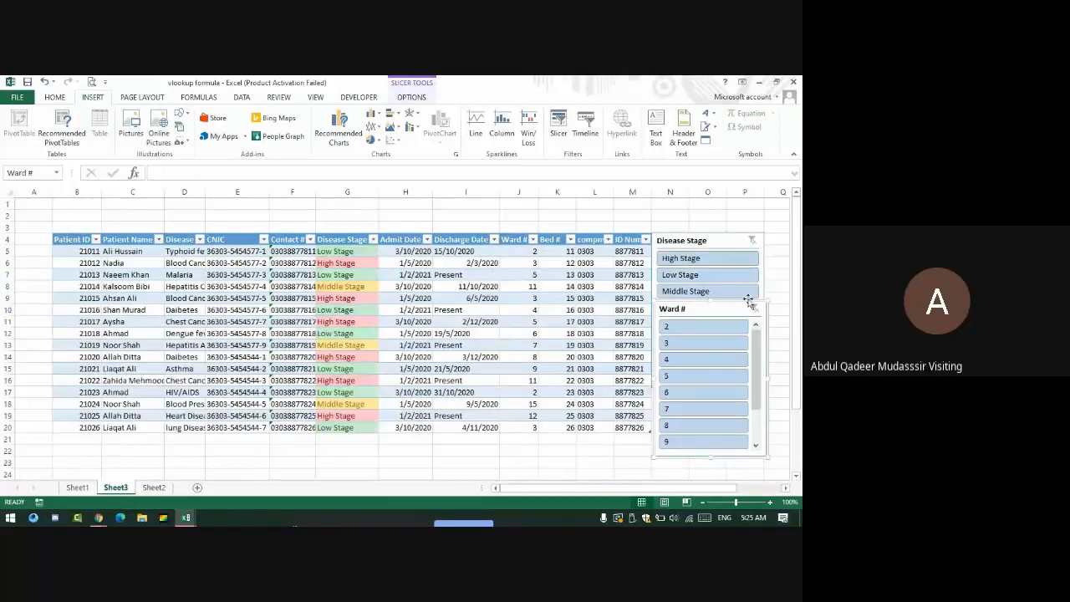
drag(719, 243, 566, 343)
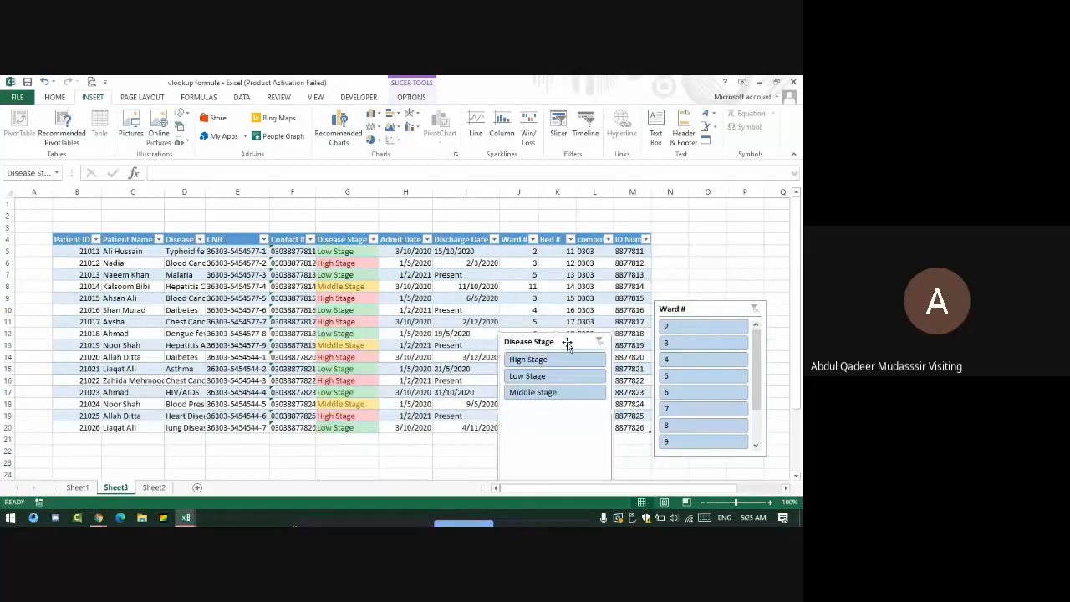
key(Delete)
click(705, 311)
key(Delete)
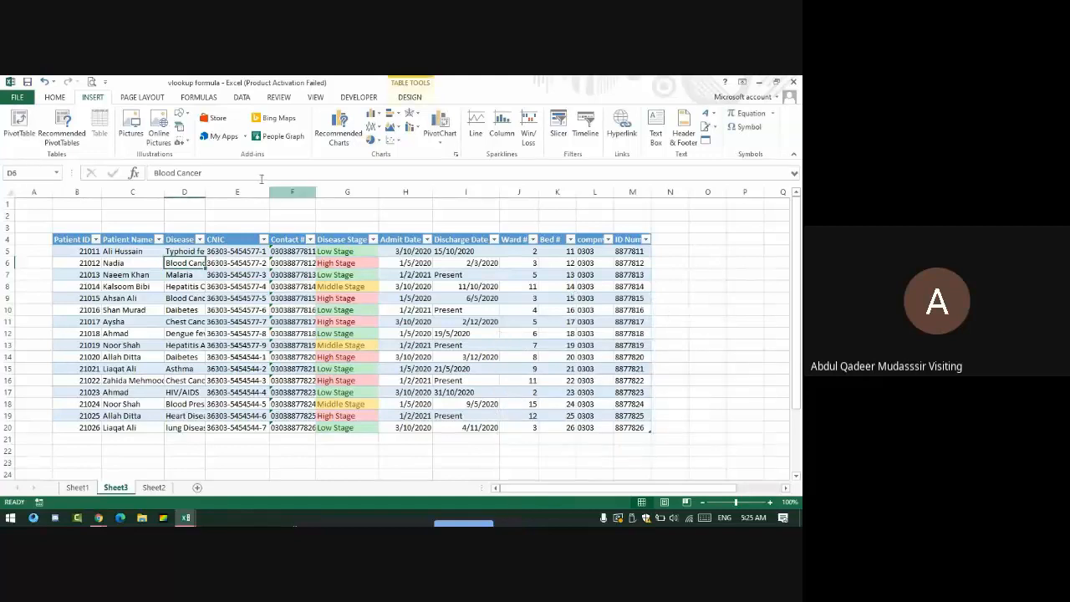
Step: Review the table fields offered for inserting new slicers and cancel without inserting any
click(559, 125)
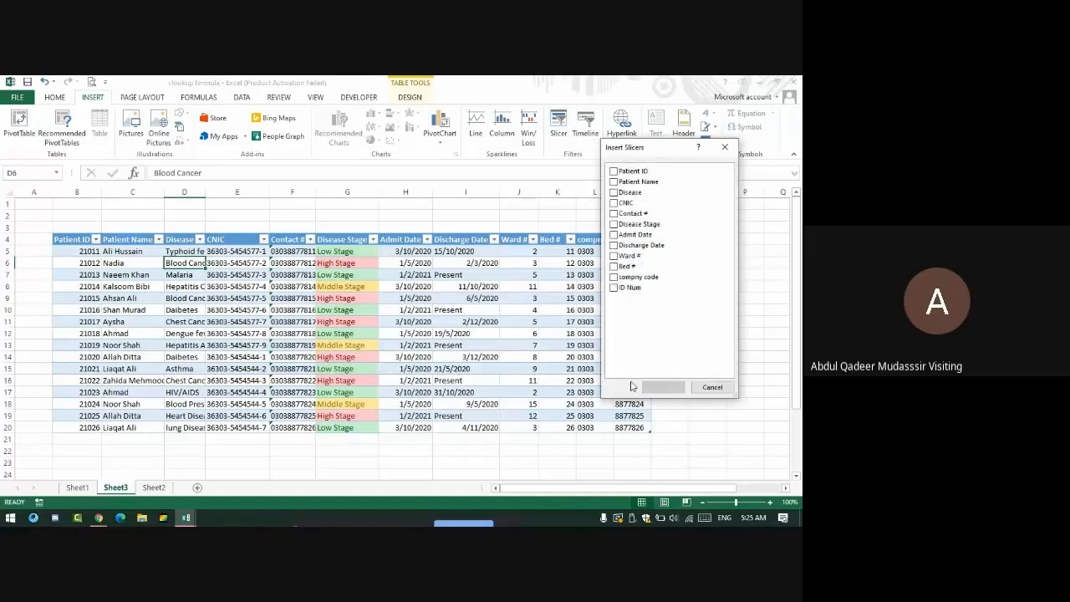
click(715, 387)
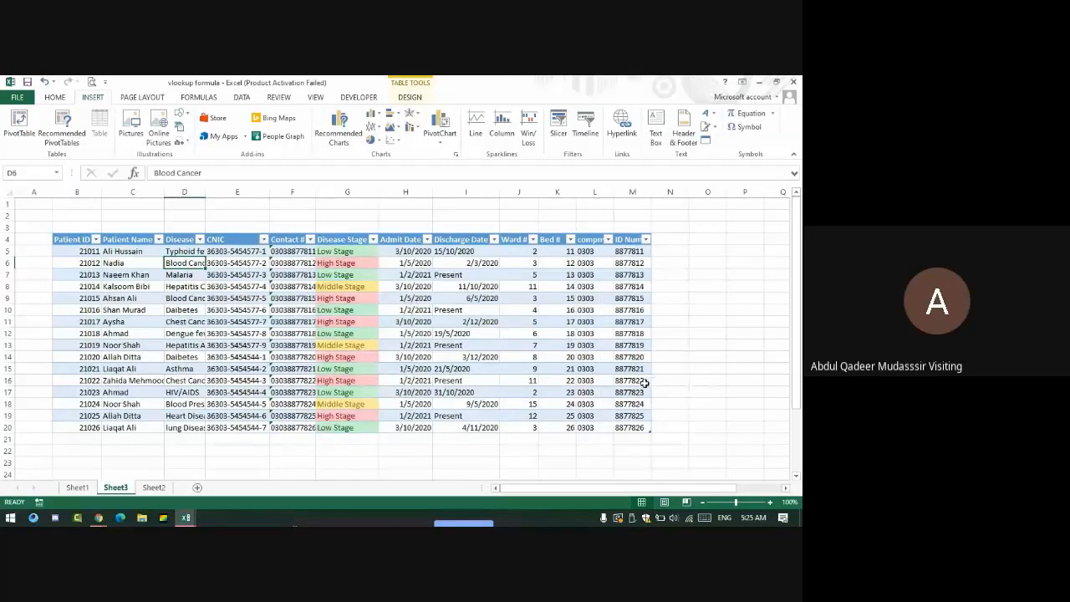
Step: Examine the formulas that derive the compny code and ID Num columns from the Contact # column
drag(590, 251, 638, 424)
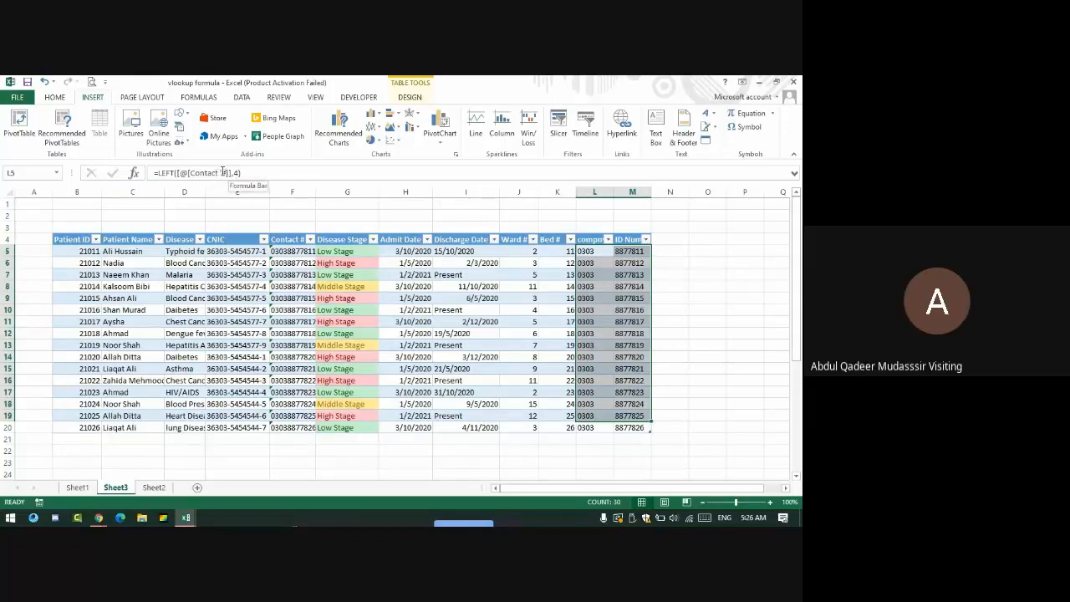
click(219, 173)
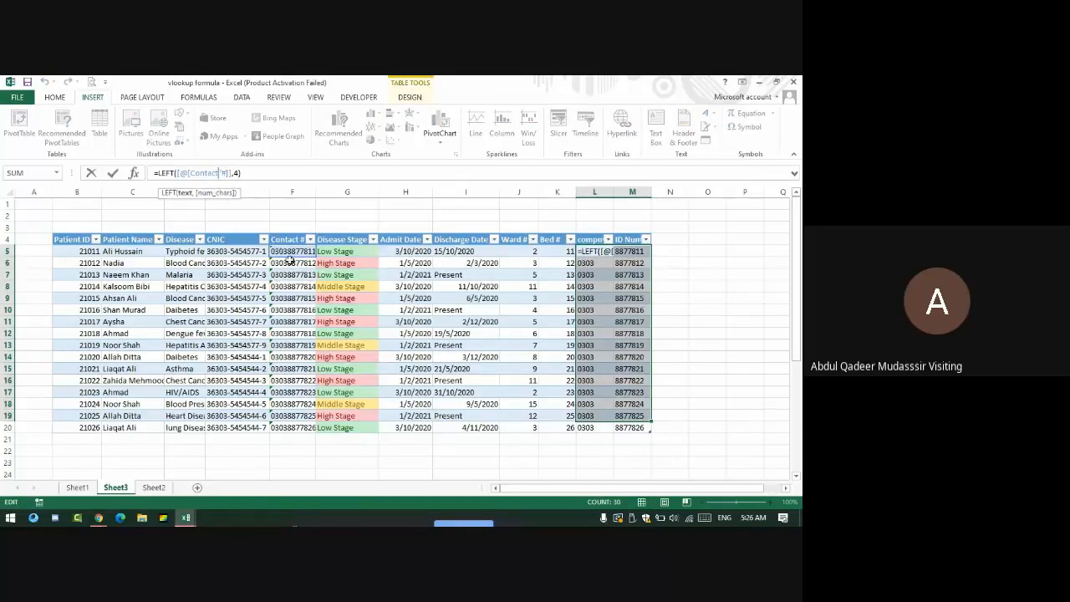
click(671, 322)
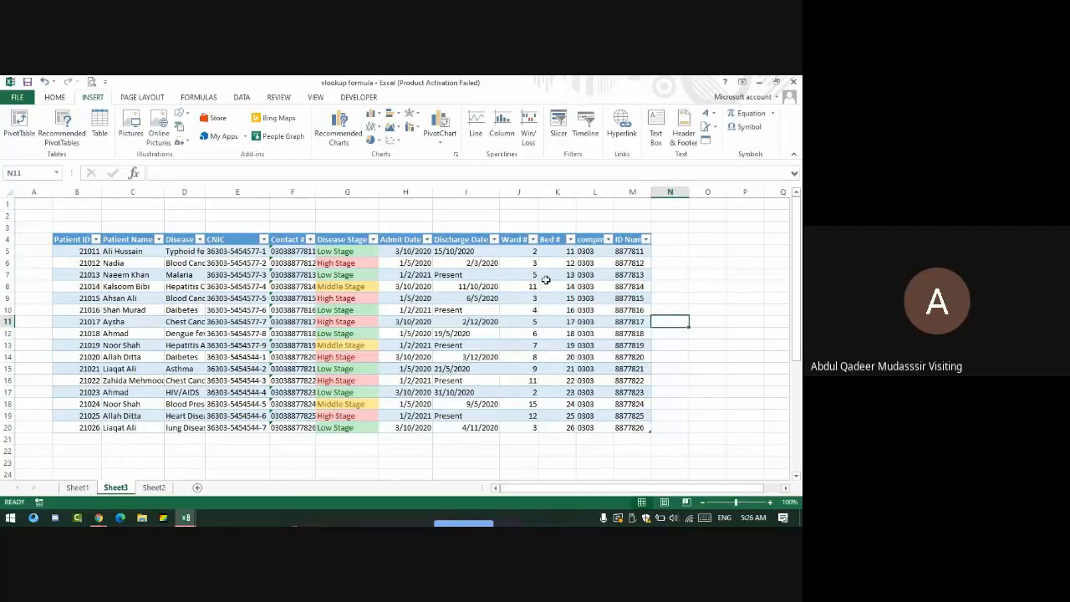
click(577, 274)
click(626, 314)
click(594, 379)
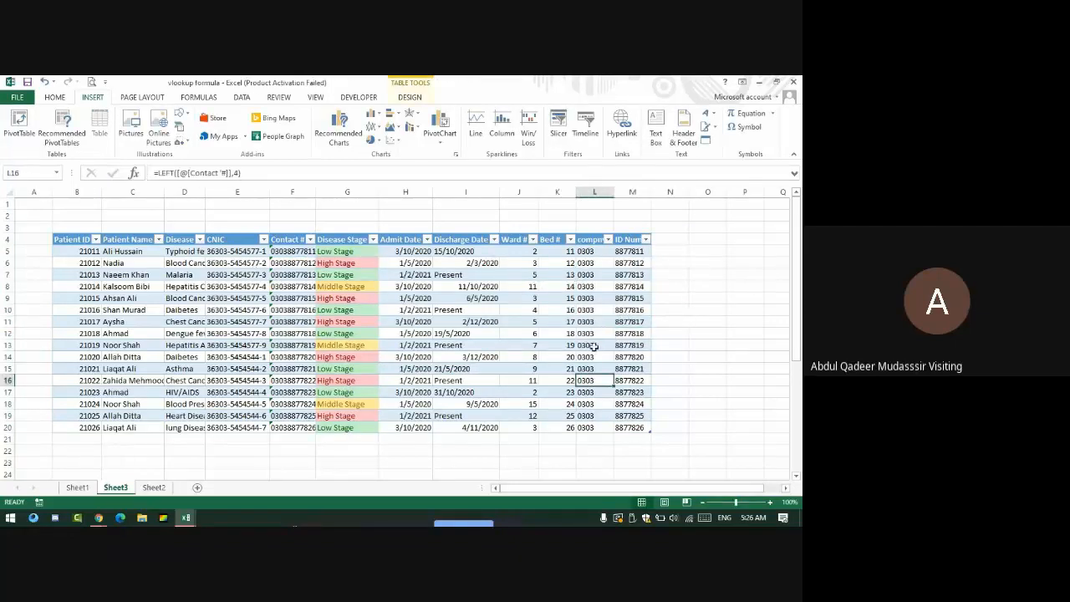
click(588, 309)
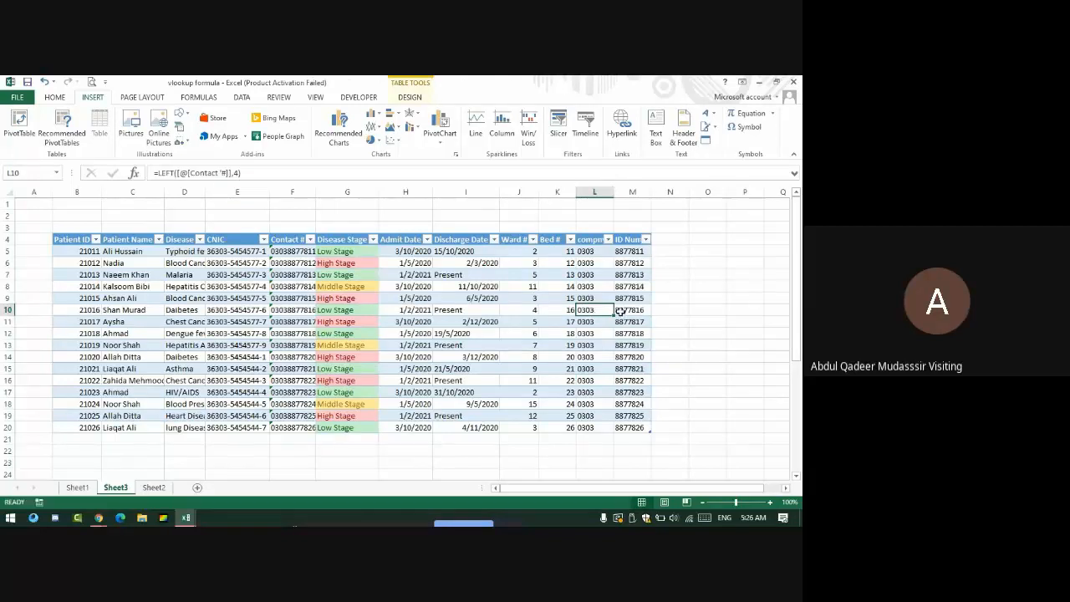
click(650, 332)
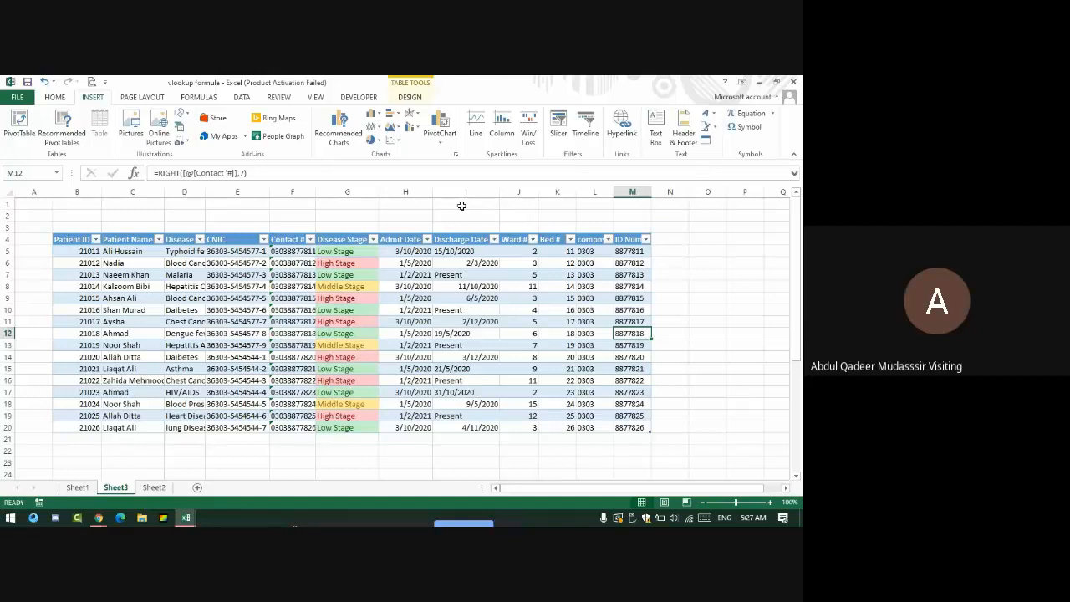
scroll(234, 407, down, 6)
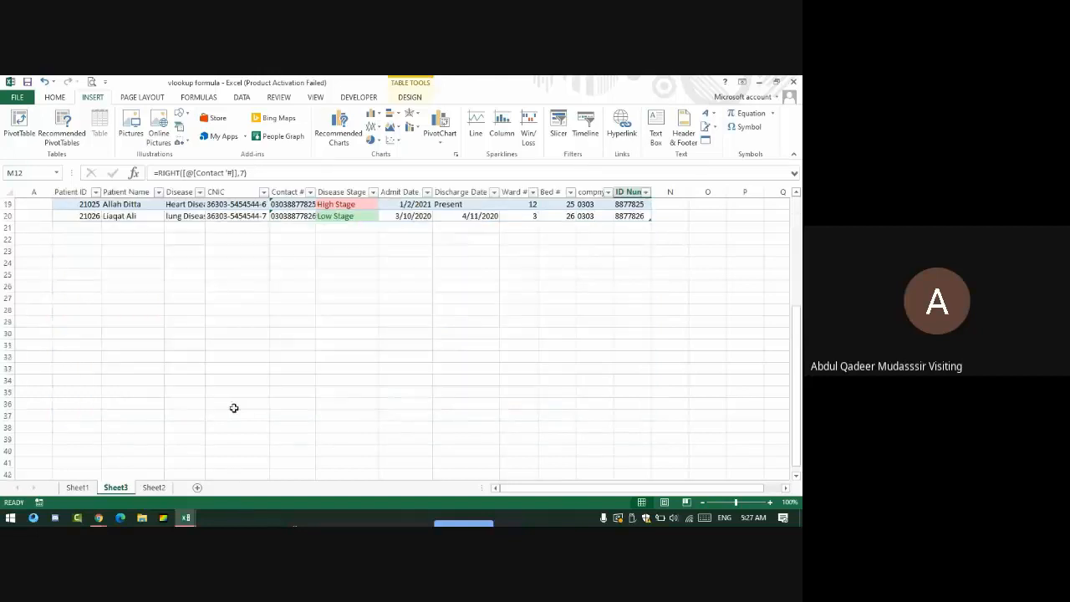
Step: Copy the Patient Name and Disease columns with their headers from the patient table and paste them below it at C33
scroll(109, 294, up, 5)
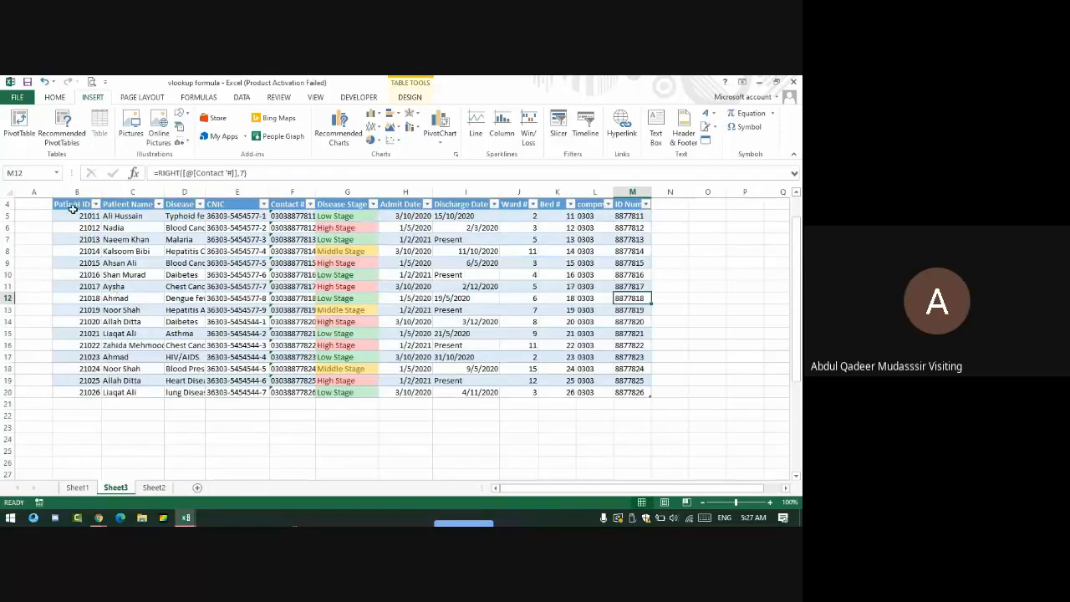
drag(72, 204, 169, 241)
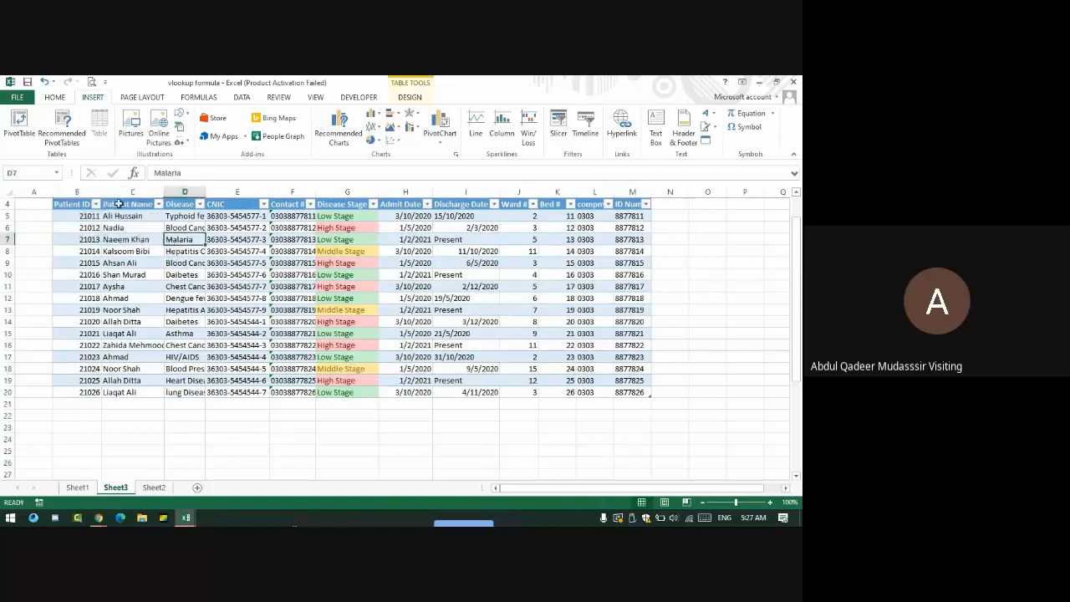
drag(117, 204, 177, 395)
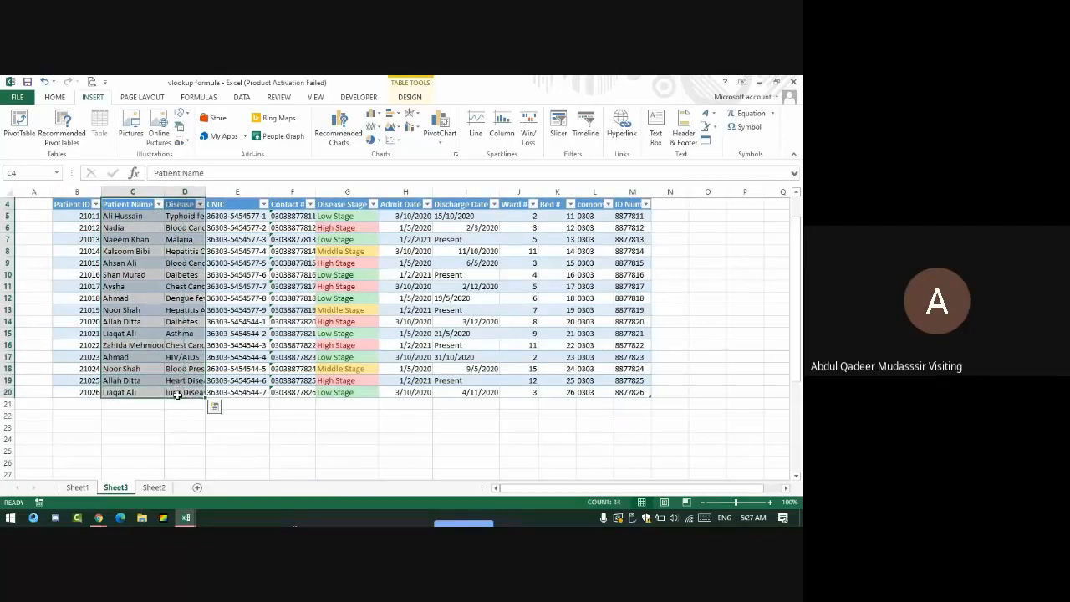
key(ctrl+c)
scroll(132, 444, down, 7)
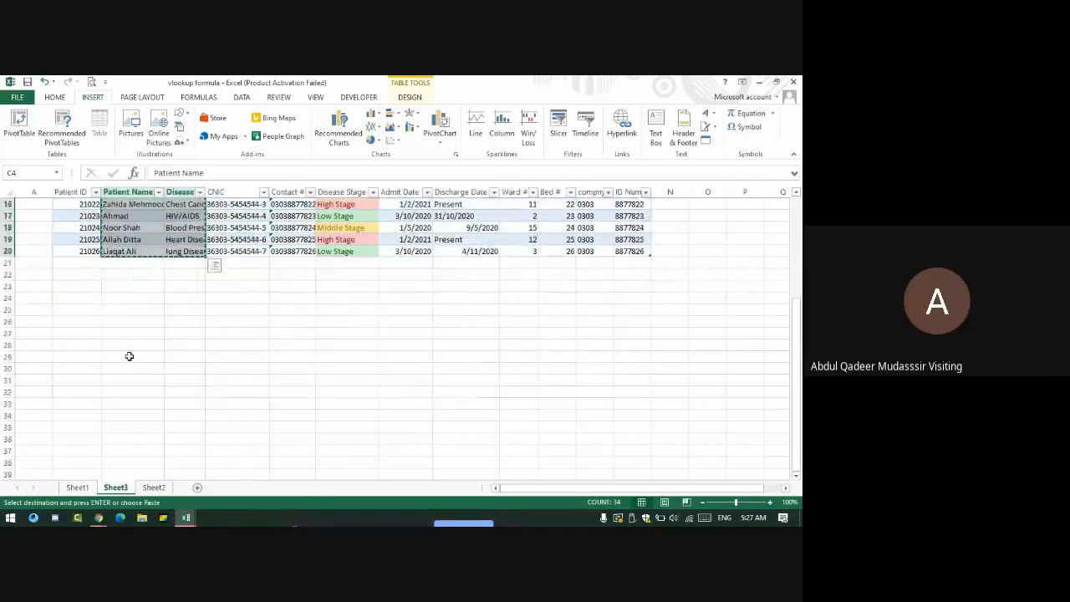
scroll(124, 342, down, 1)
click(125, 263)
key(ctrl+v)
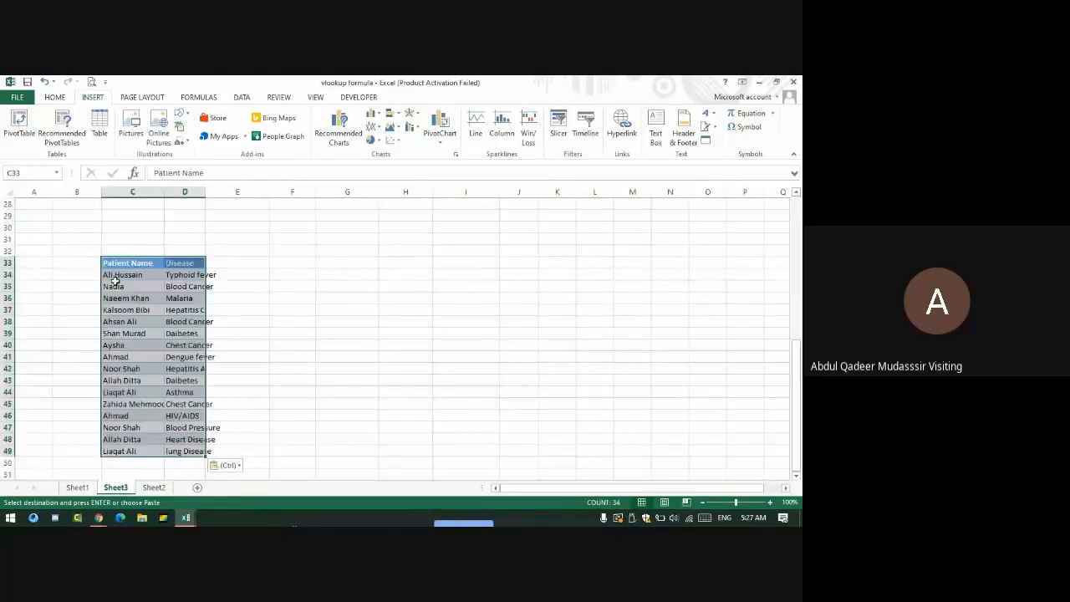
Step: Enter Jan in E33 beside the Disease header and fill the month series across to Aug in L33
click(239, 272)
click(229, 261)
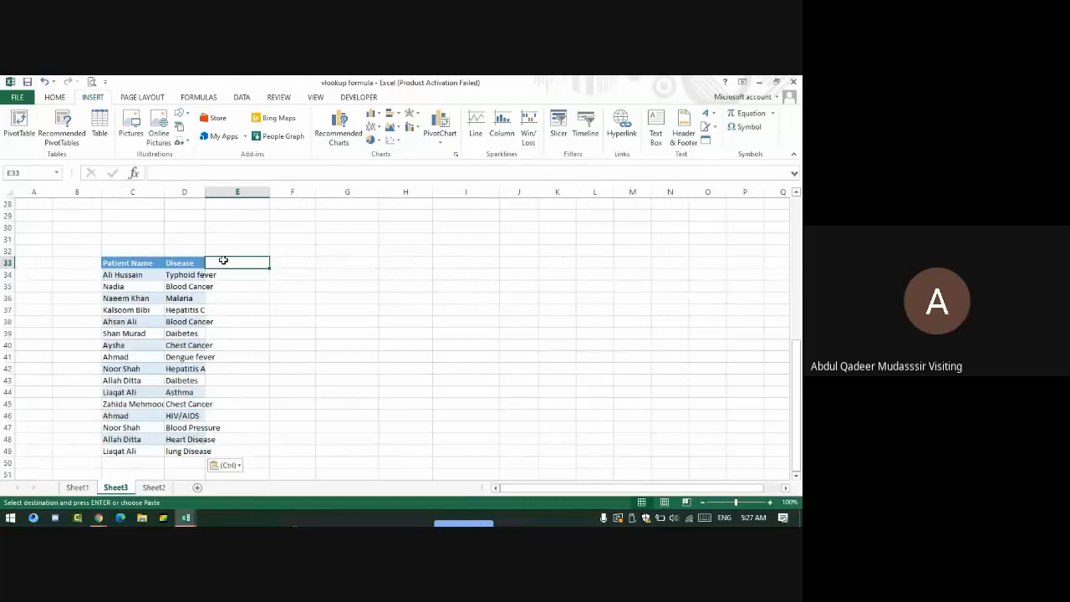
text(Jan)
key(Return)
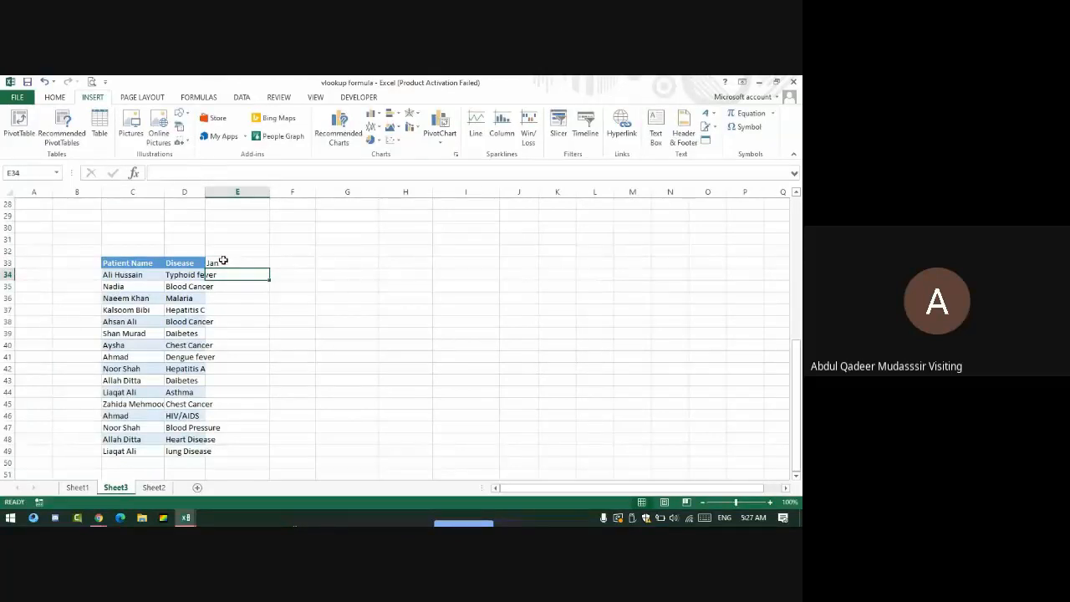
click(247, 260)
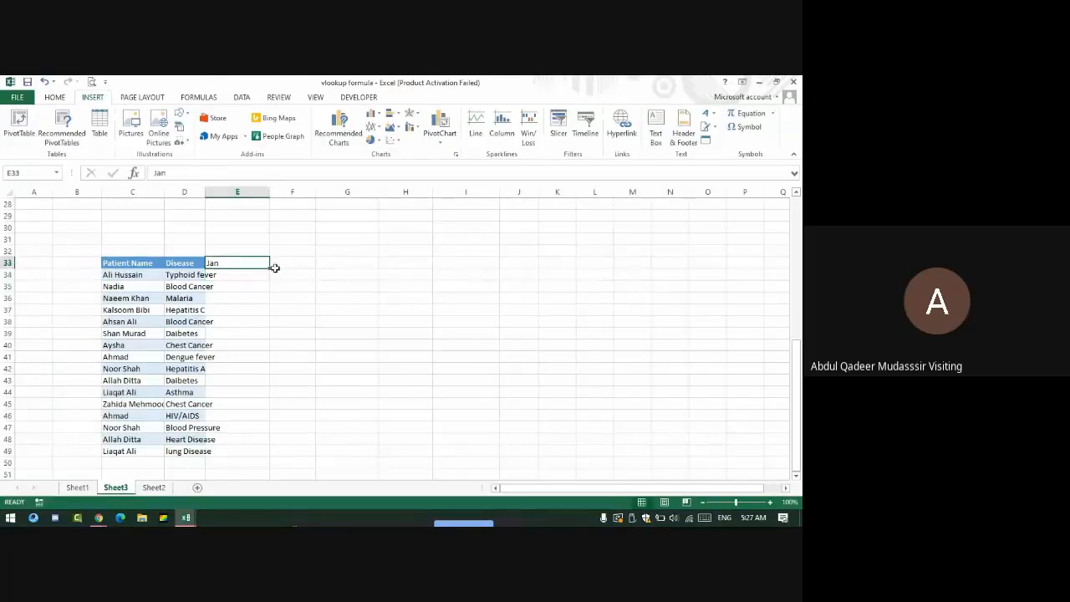
drag(274, 267, 605, 266)
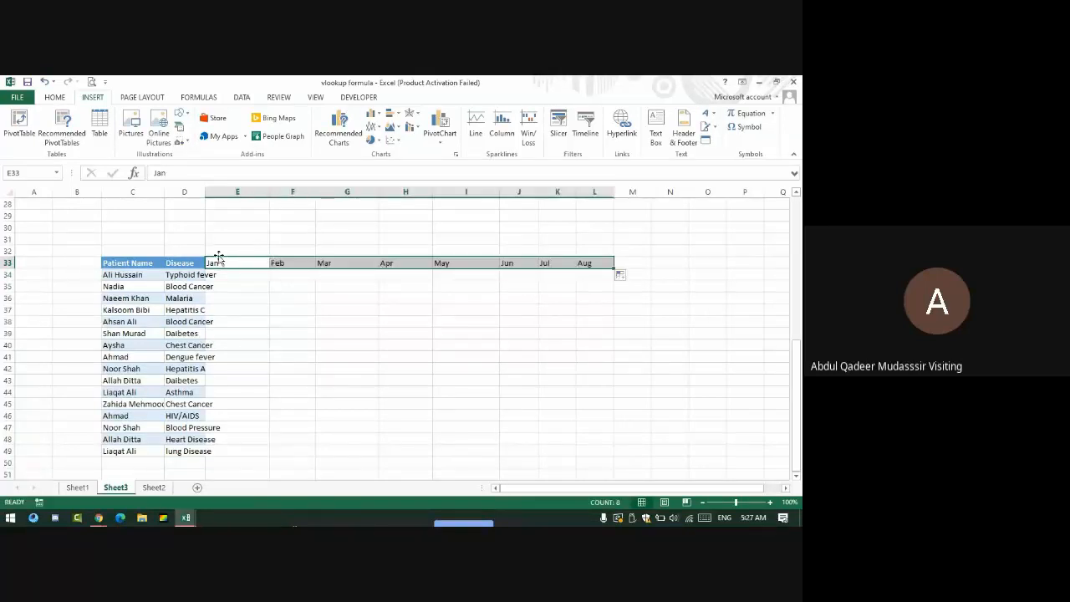
Step: Enter =RANDBETWEEN(25000,50000) in E34 and fill it across all months and patient rows to L49
click(160, 263)
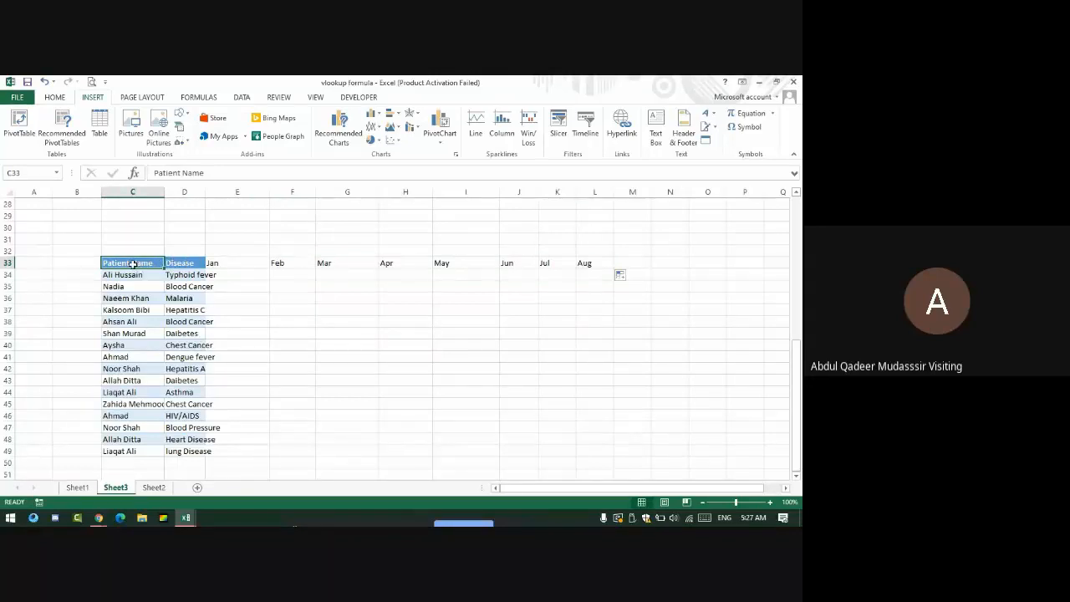
click(249, 278)
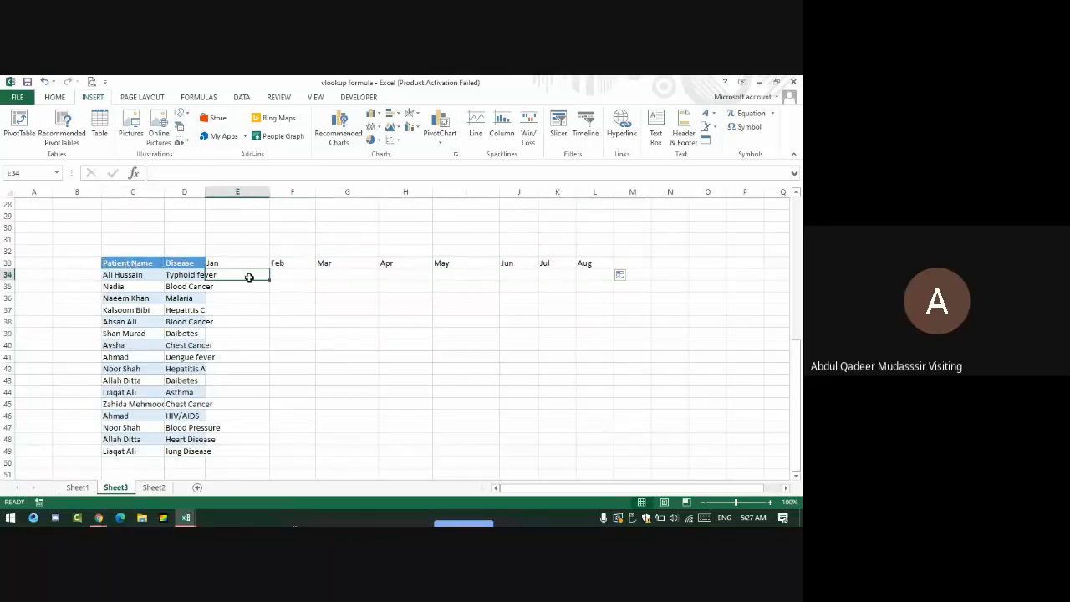
text(=rand)
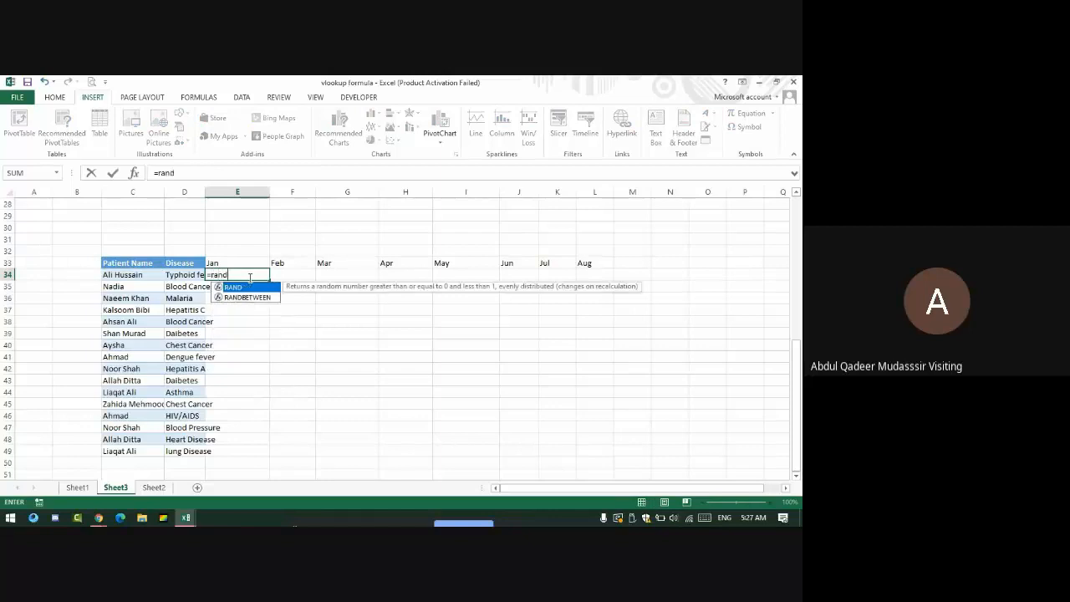
text(between)
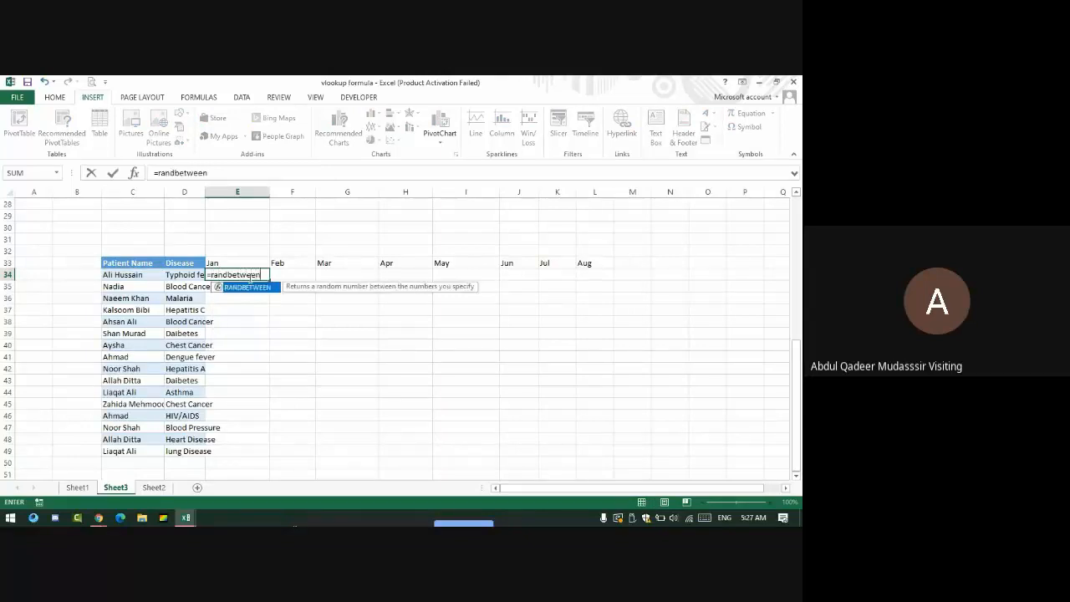
text(()
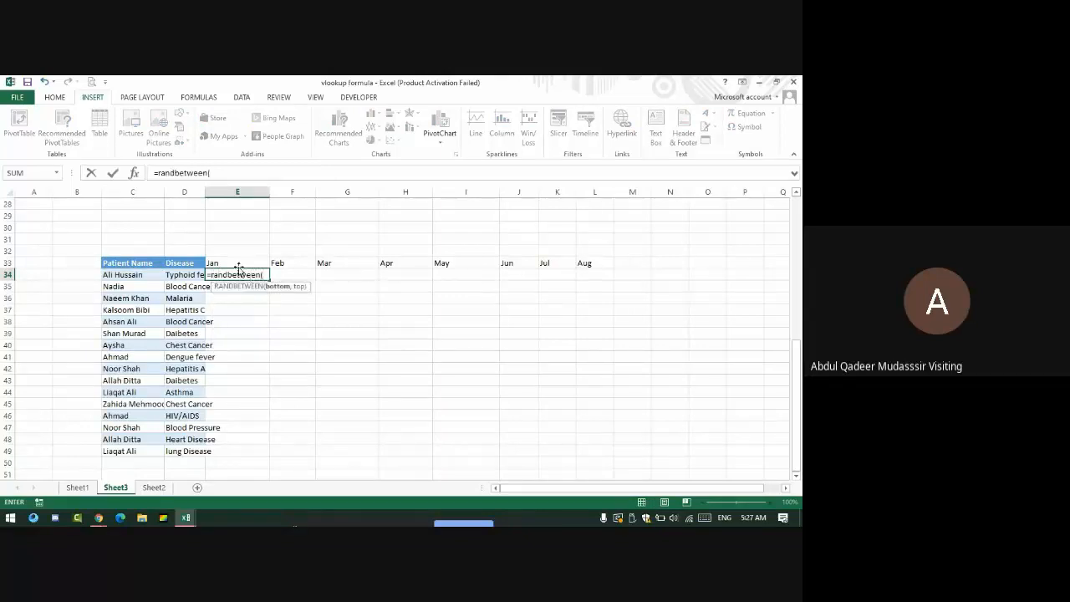
text(25000,50000)
key(Return)
key(Up)
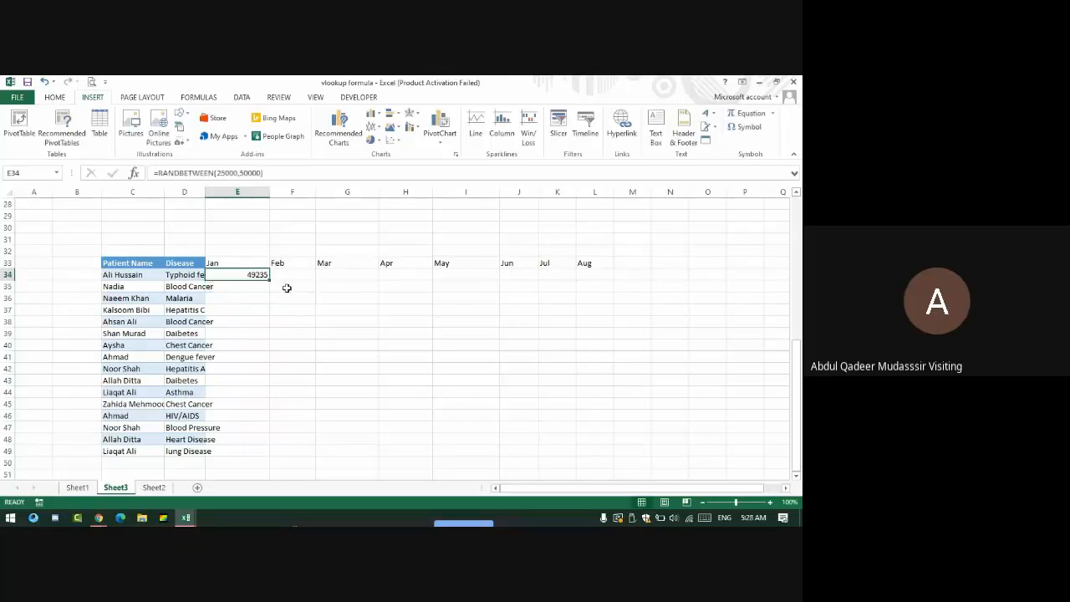
drag(268, 280, 620, 453)
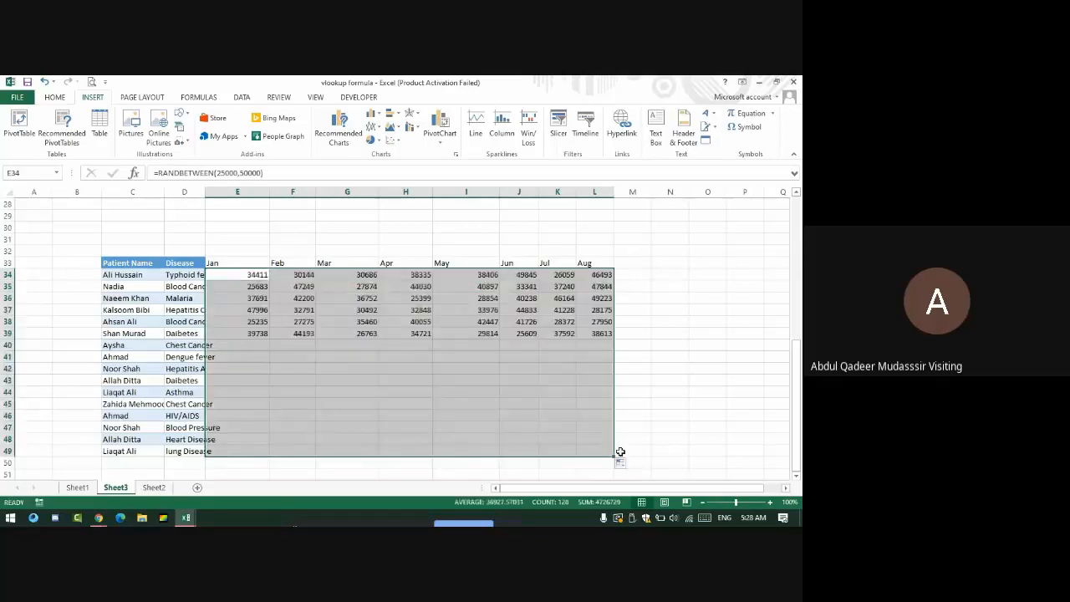
Step: Copy the random formulas in E34:L49 and paste them over themselves as values with source formatting
click(54, 97)
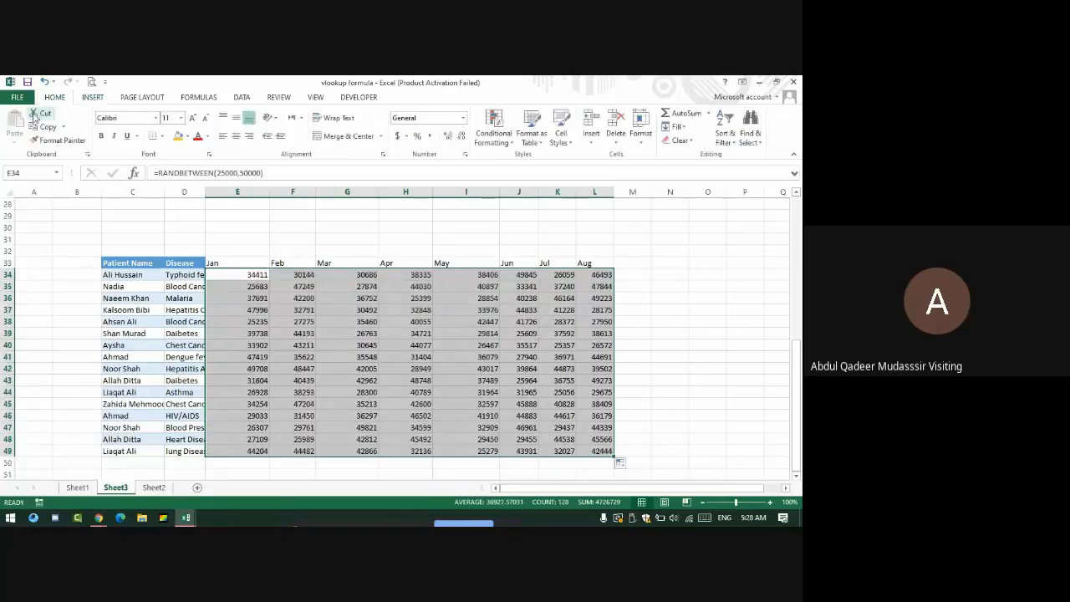
click(35, 114)
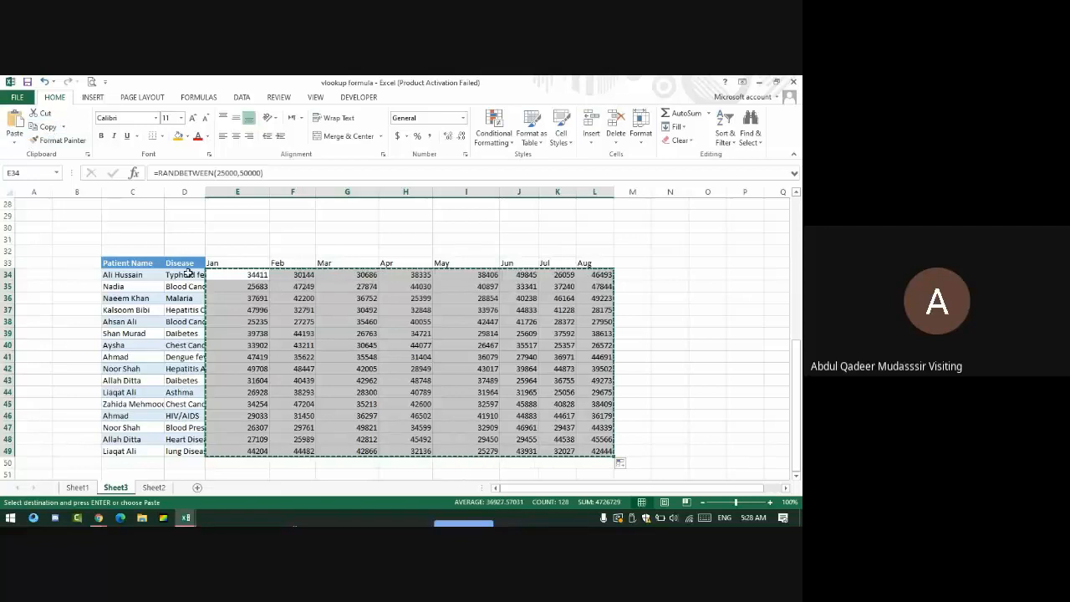
click(15, 139)
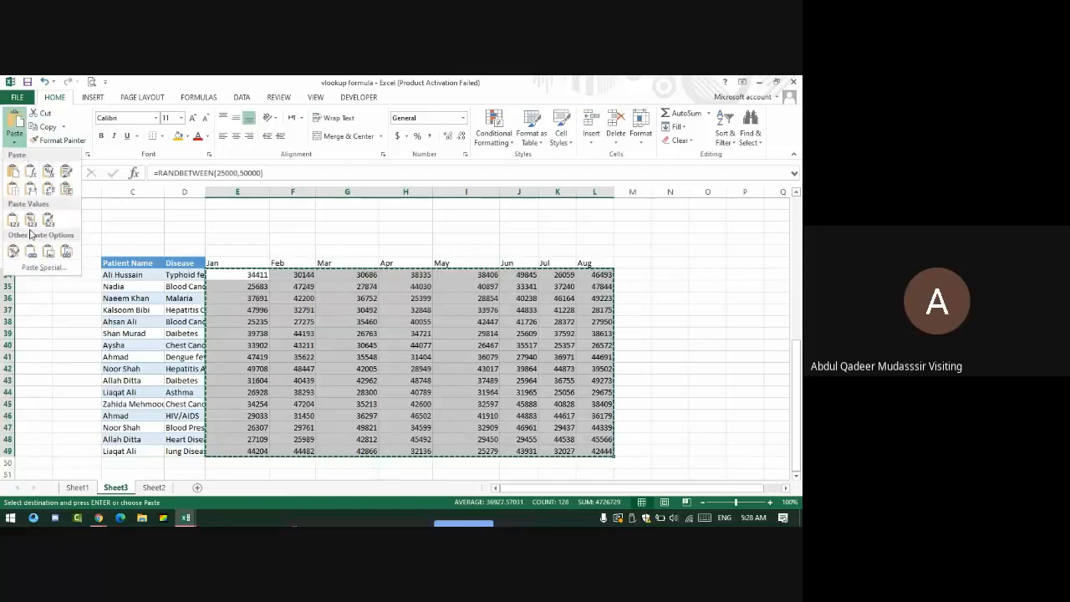
click(47, 220)
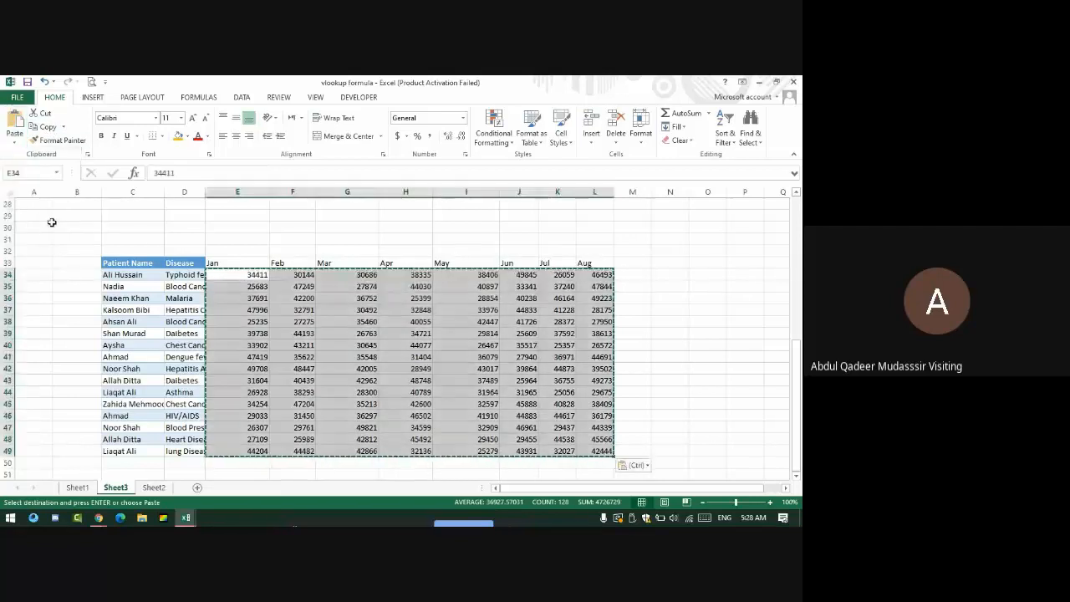
Step: Enter the heading Line Chart in M33, beside the Aug header
click(633, 263)
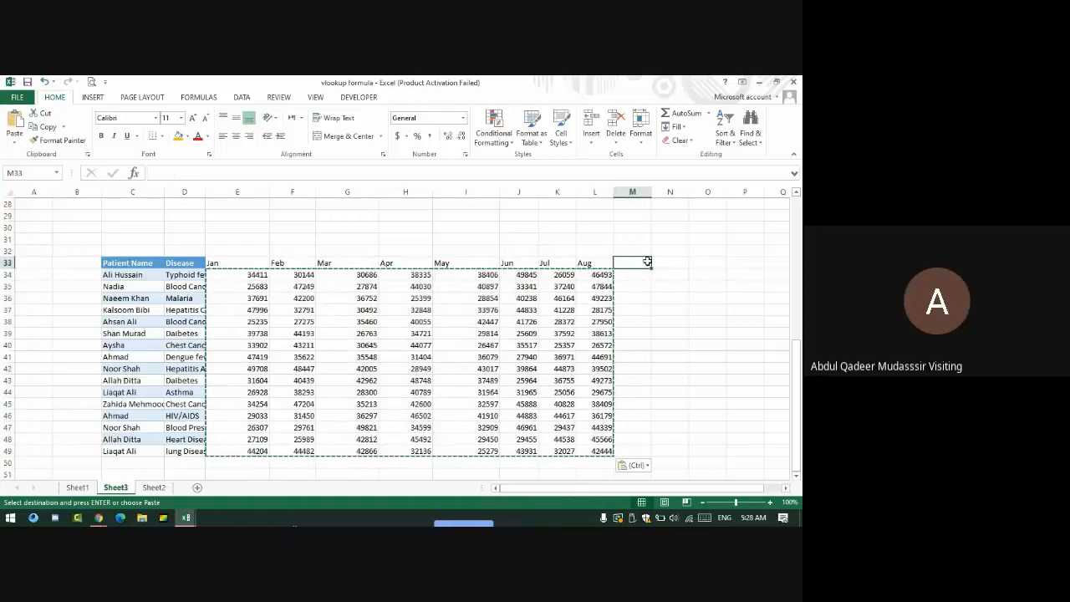
text(Chart)
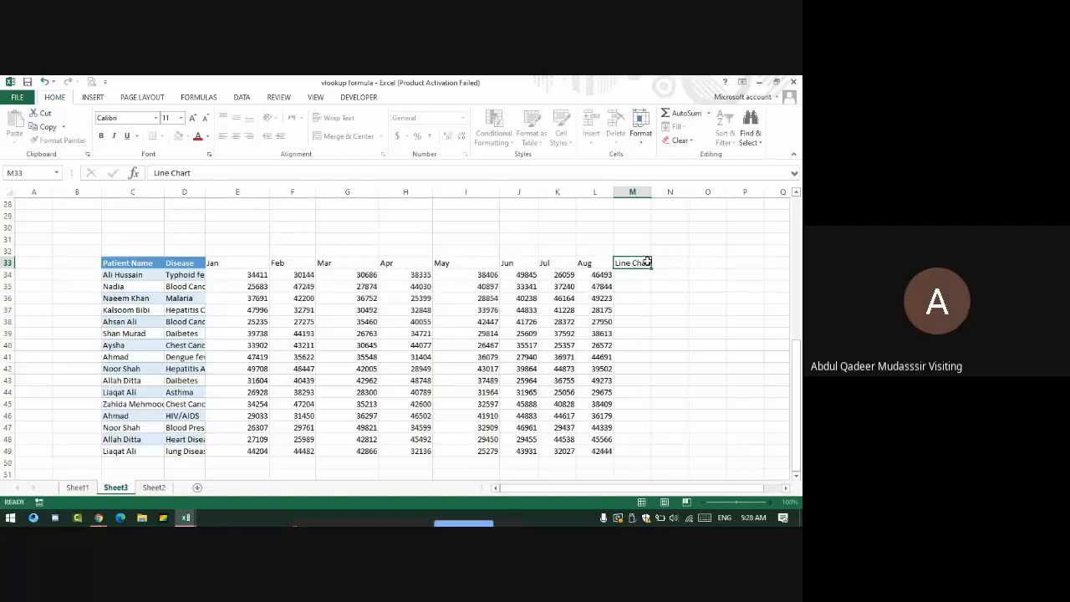
key(Return)
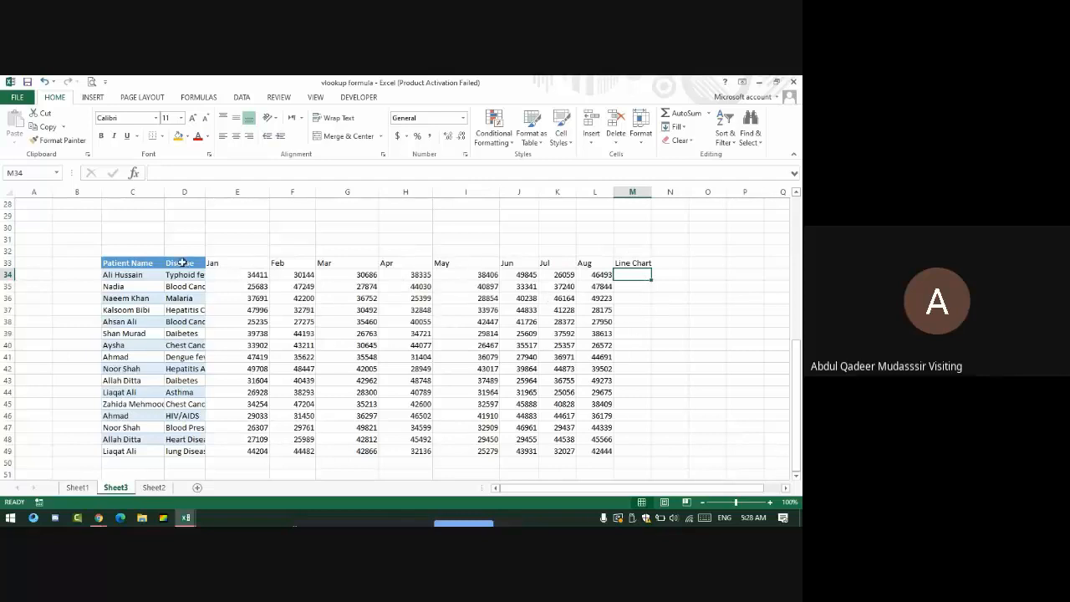
Step: Convert the range C33:L49 into a table that uses its first row as headers
drag(145, 261, 607, 453)
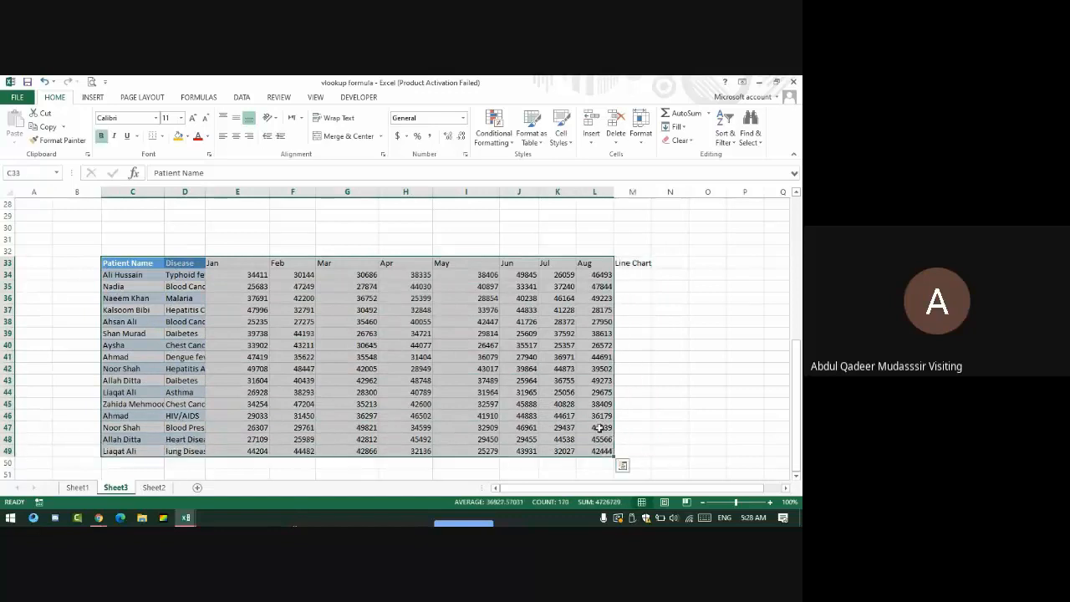
click(92, 97)
click(99, 126)
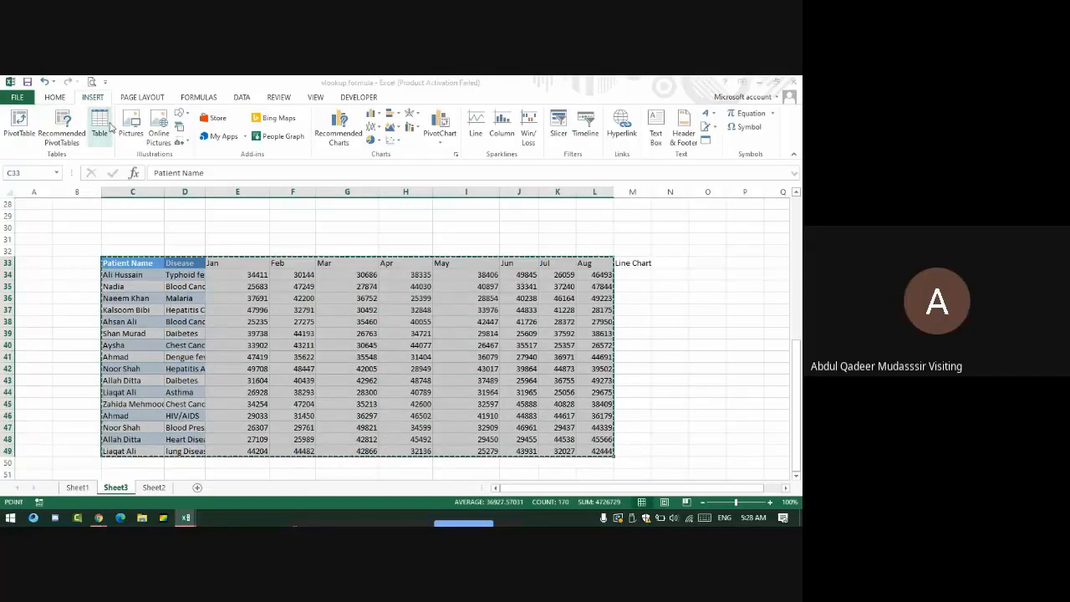
click(660, 277)
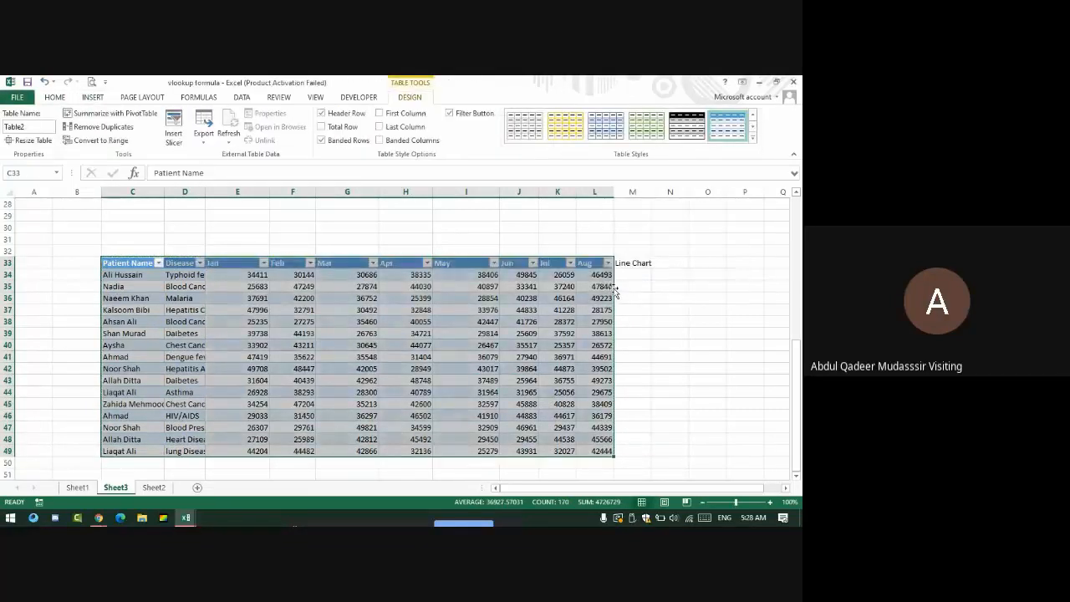
Step: Insert a line sparkline in M34 based on the first patient's monthly values in E34:L34
click(637, 274)
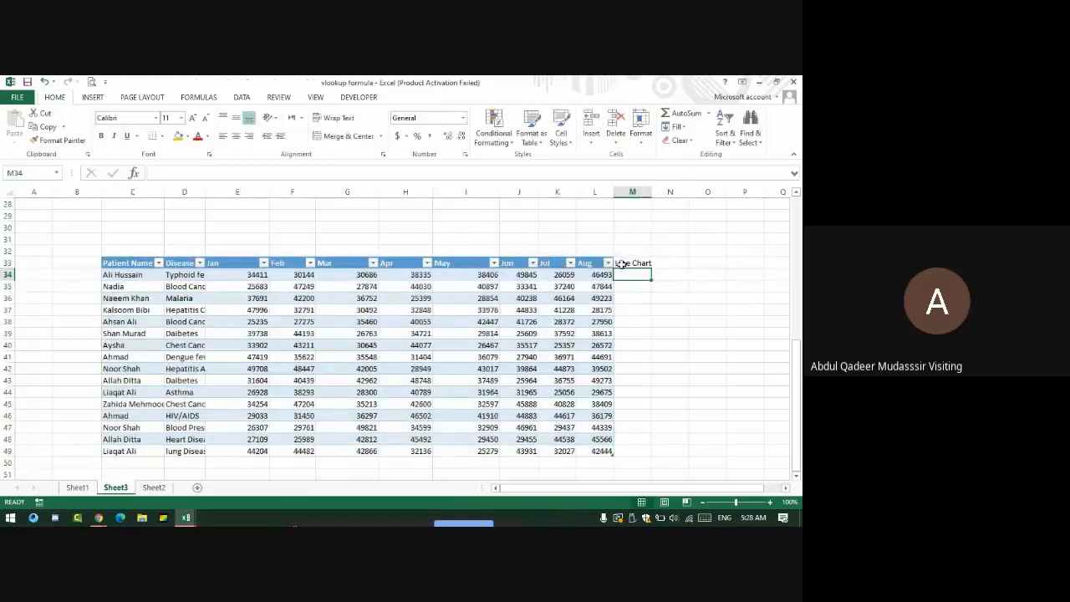
click(93, 97)
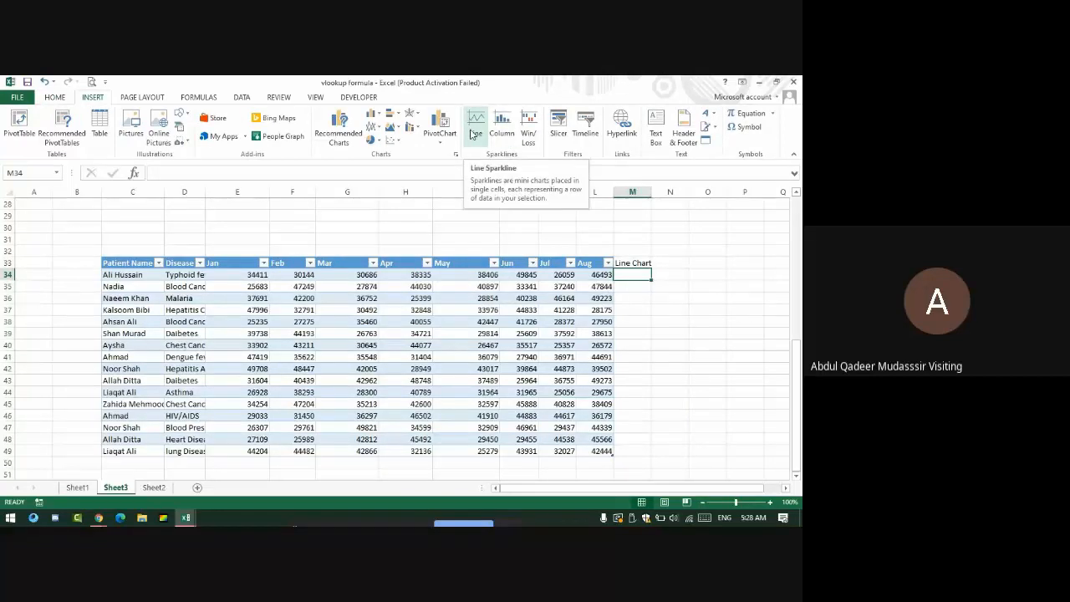
click(475, 134)
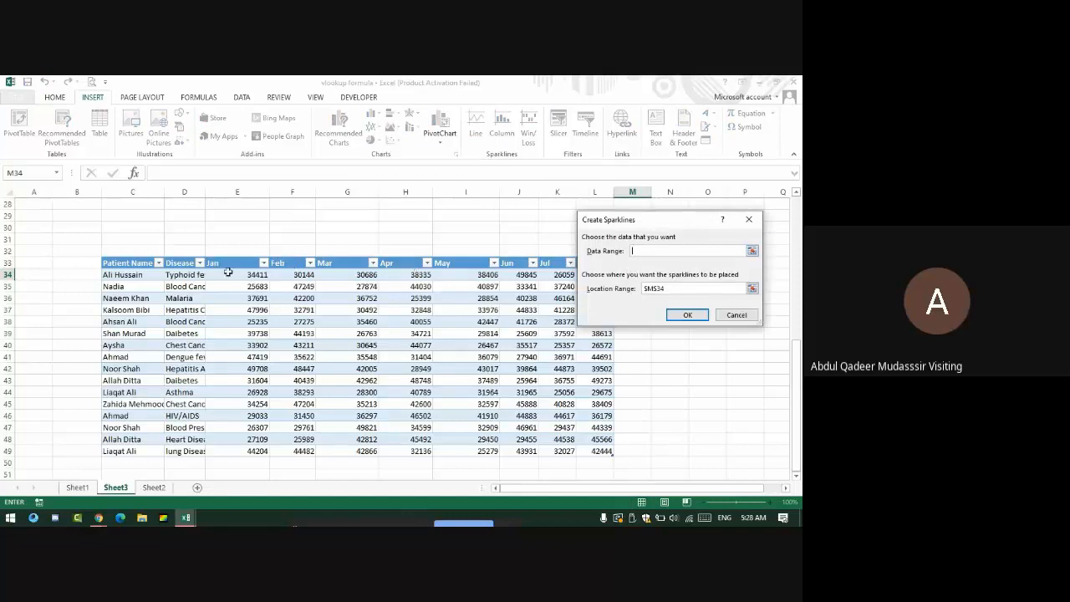
drag(228, 273, 611, 275)
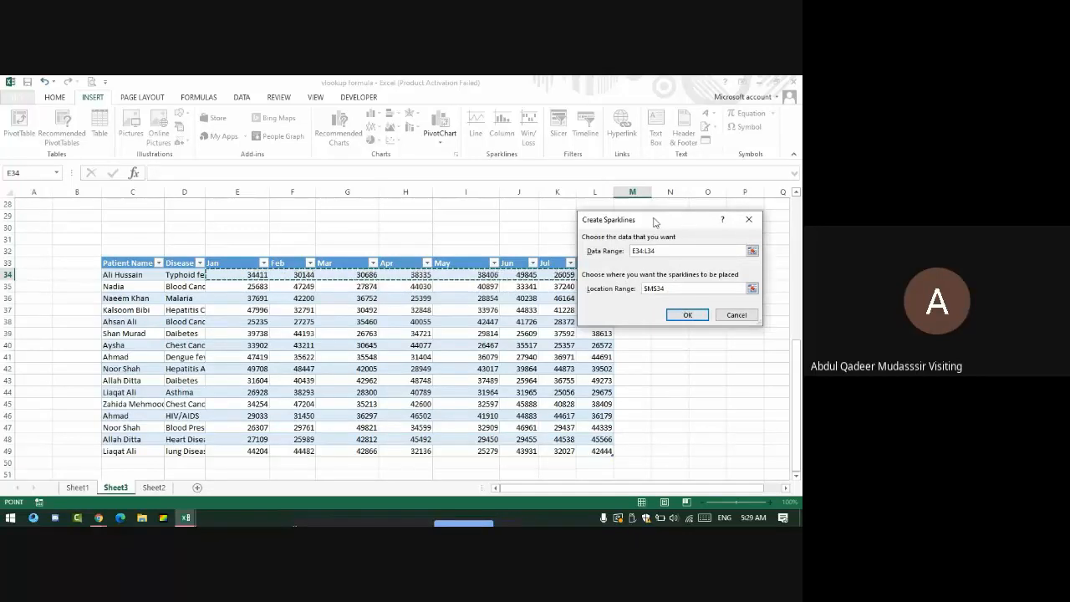
drag(655, 221, 647, 395)
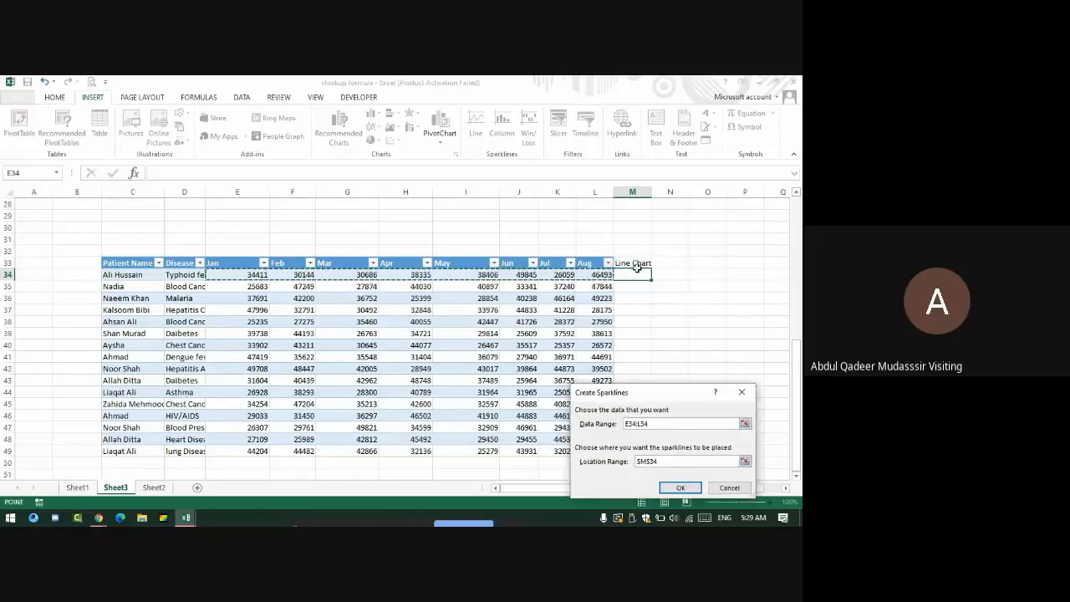
click(676, 462)
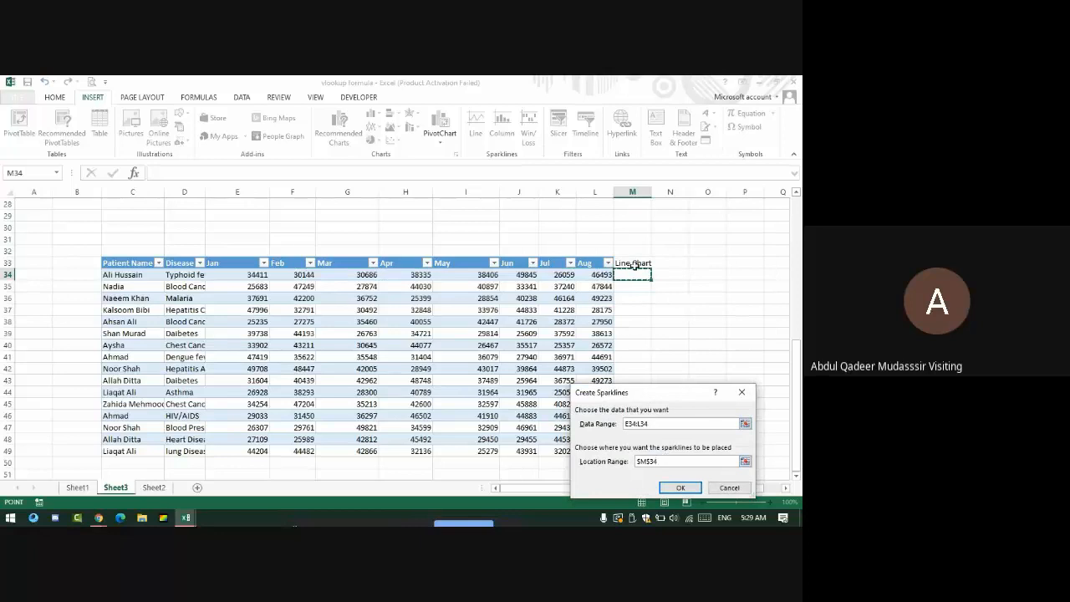
click(689, 488)
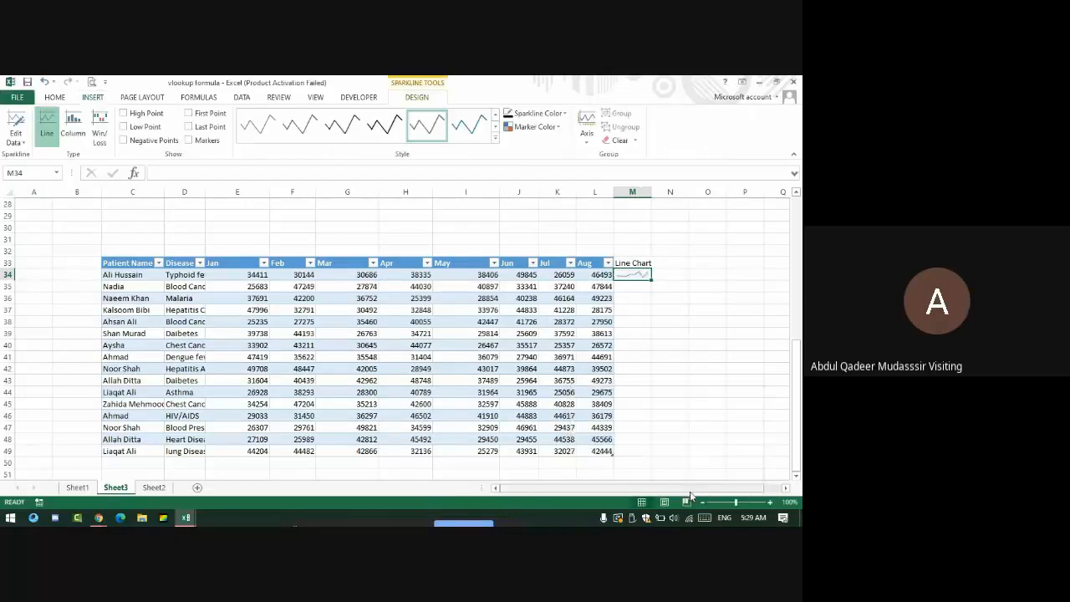
Step: Switch to the Google Meet call, admit the person waiting to join, and return to the Excel workbook
key(alt+Tab)
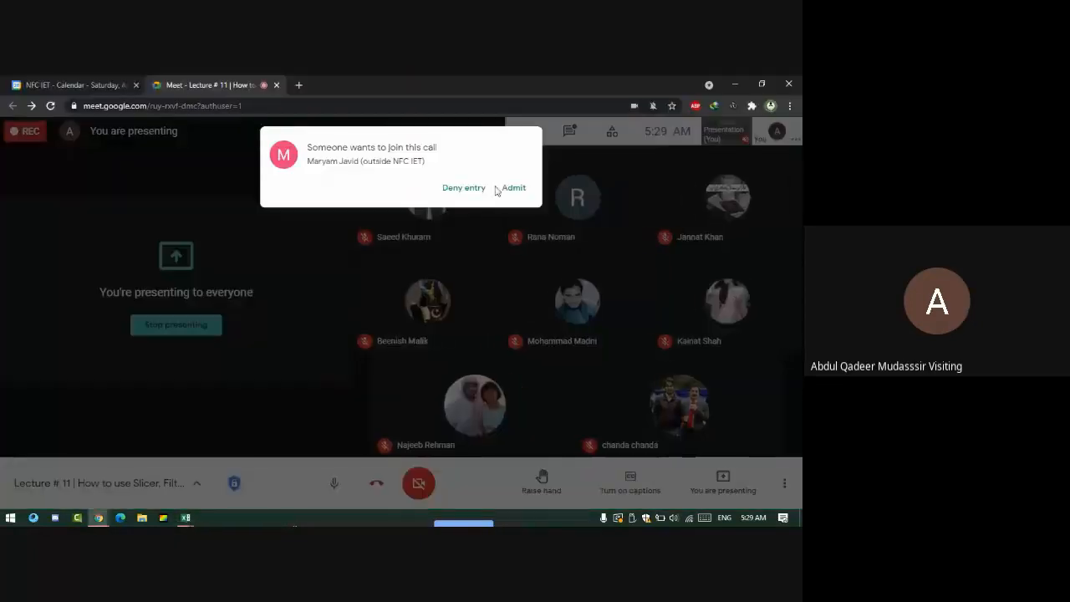
click(509, 186)
key(alt+Tab)
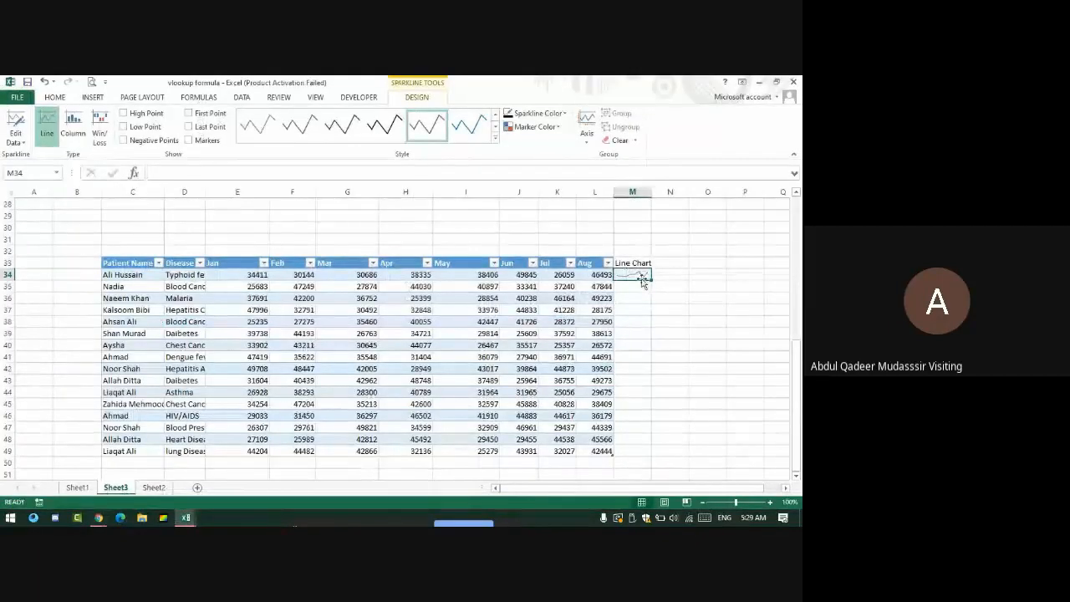
Step: Widen column M to enlarge the sparkline, try making row 34 taller on its own, and undo that height change
drag(651, 192, 724, 191)
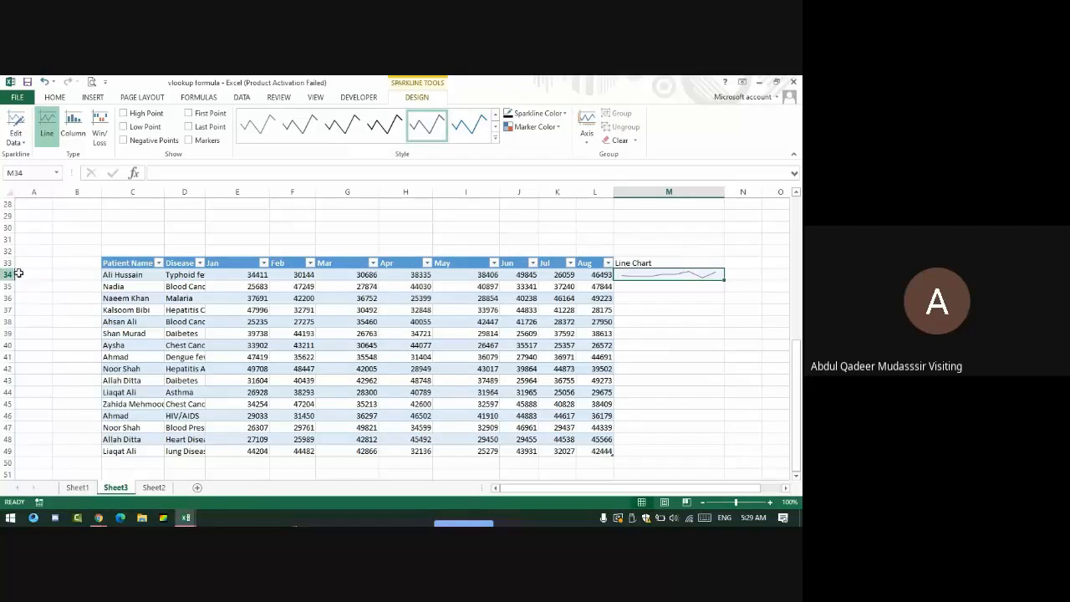
drag(7, 280, 7, 306)
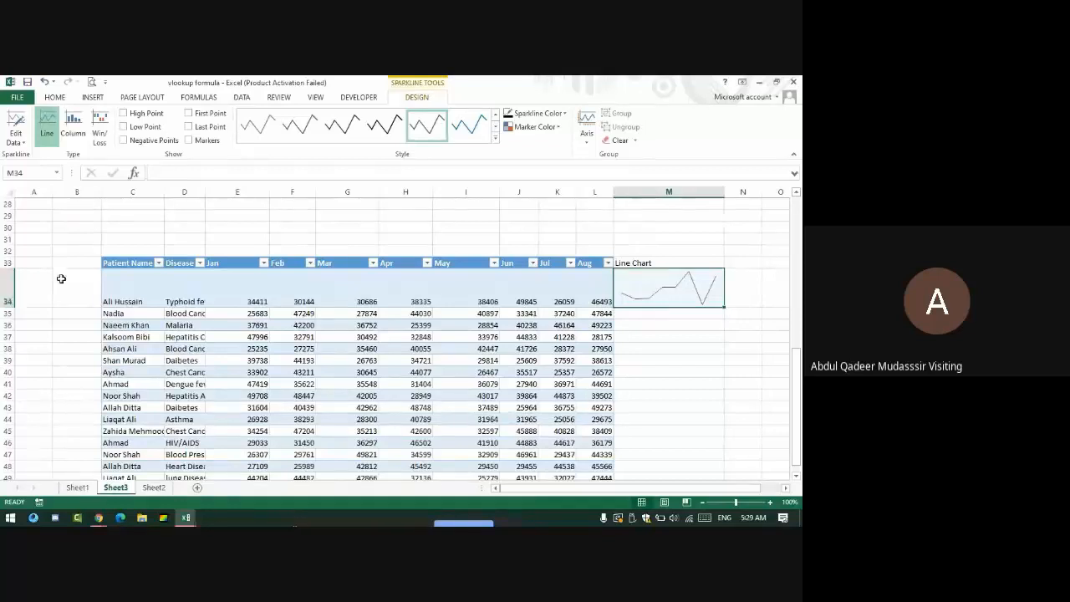
key(ctrl+z)
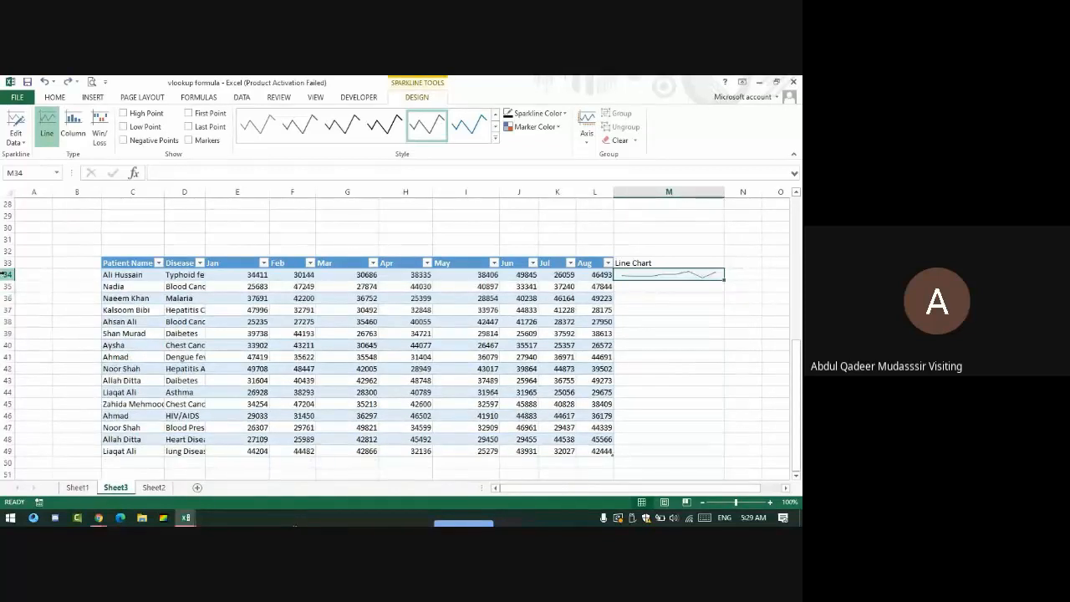
Step: Make rows 34 to 49 taller and centre their contents both vertically and horizontally
drag(7, 274, 20, 456)
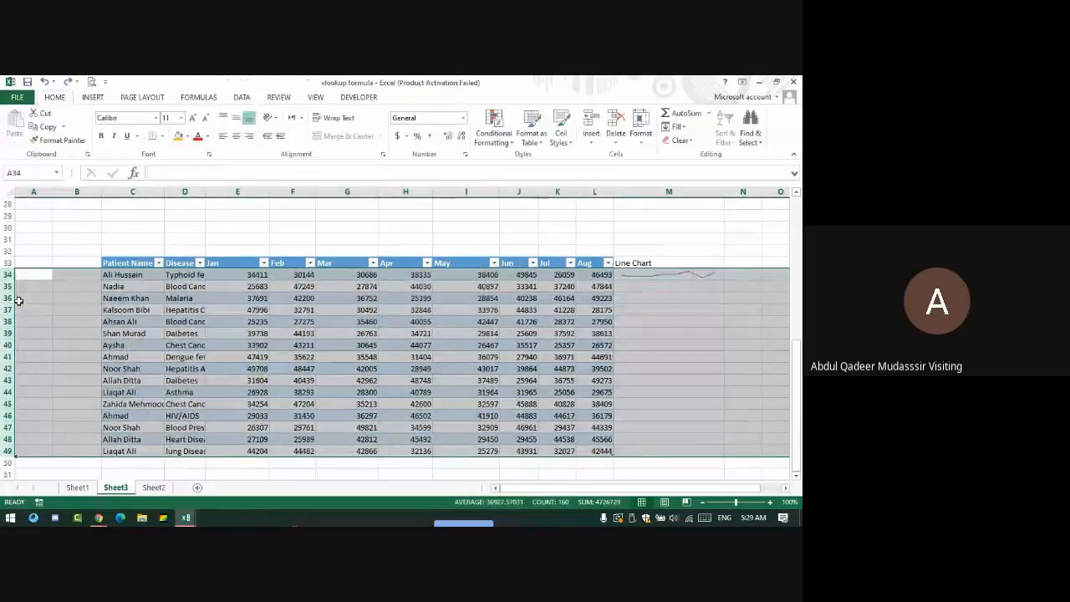
drag(10, 282, 10, 297)
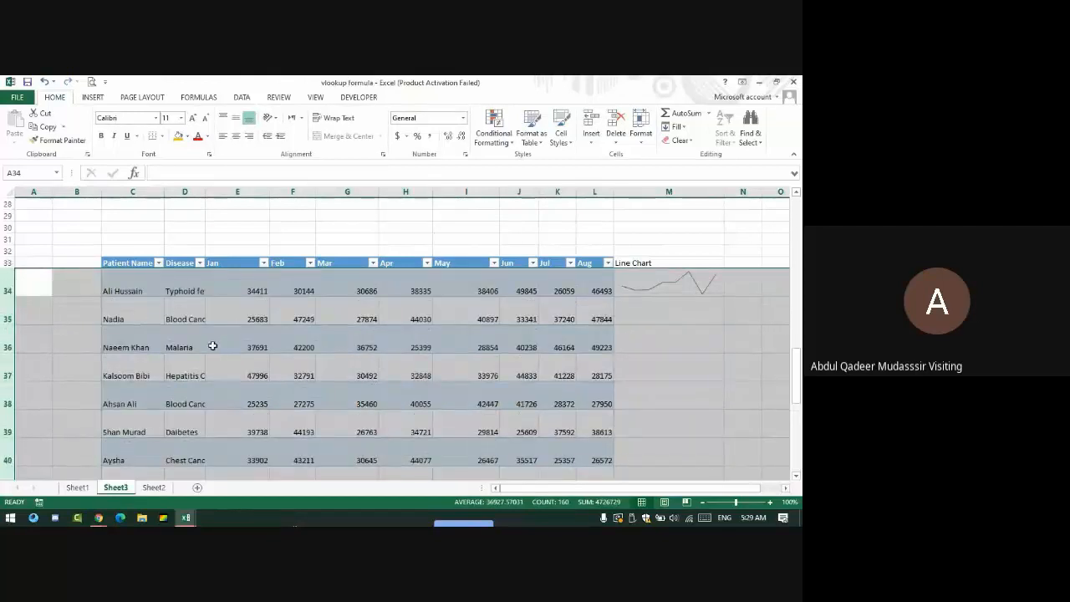
click(236, 119)
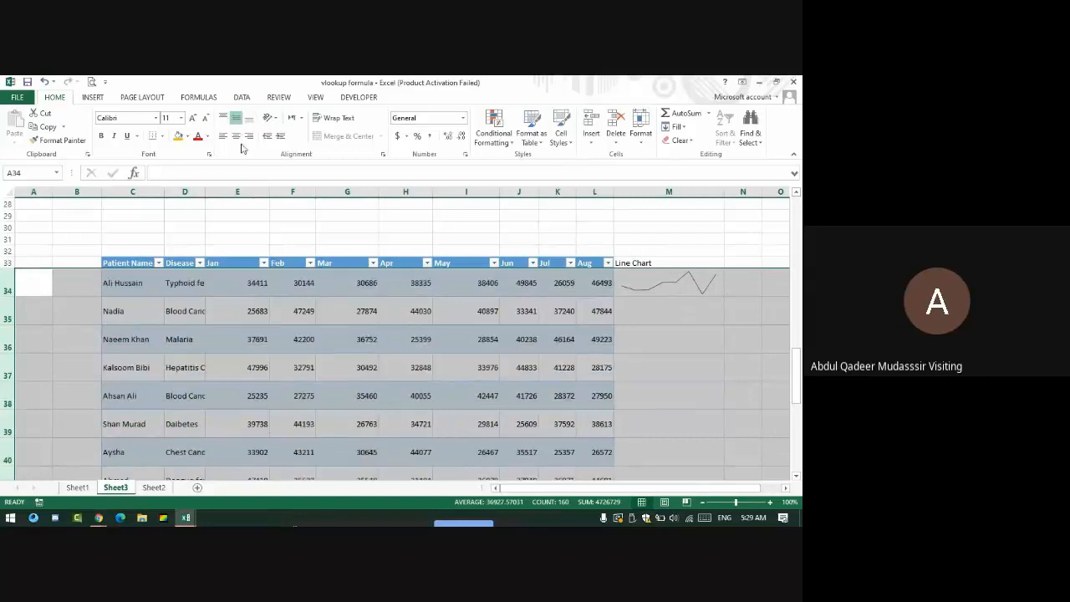
click(237, 136)
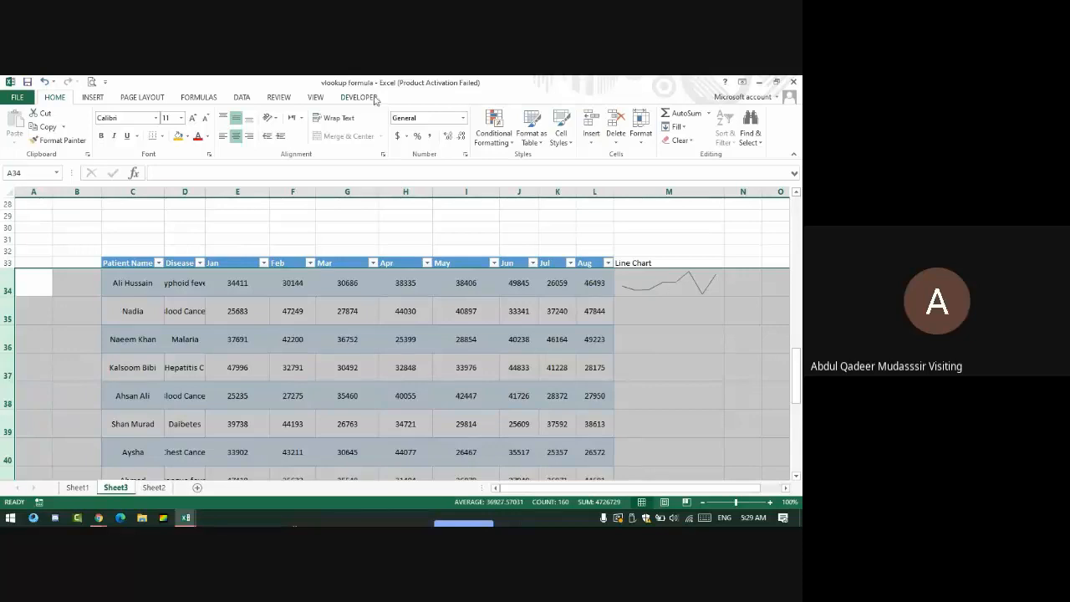
Step: Show the first point on the M34 line sparkline and colour its marker gold
click(677, 286)
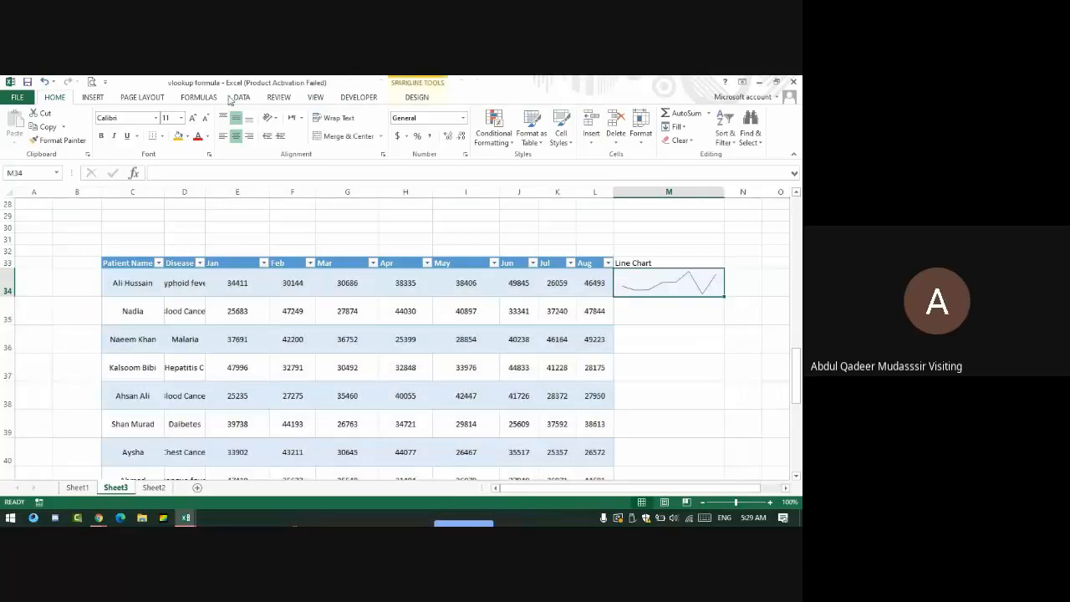
click(416, 97)
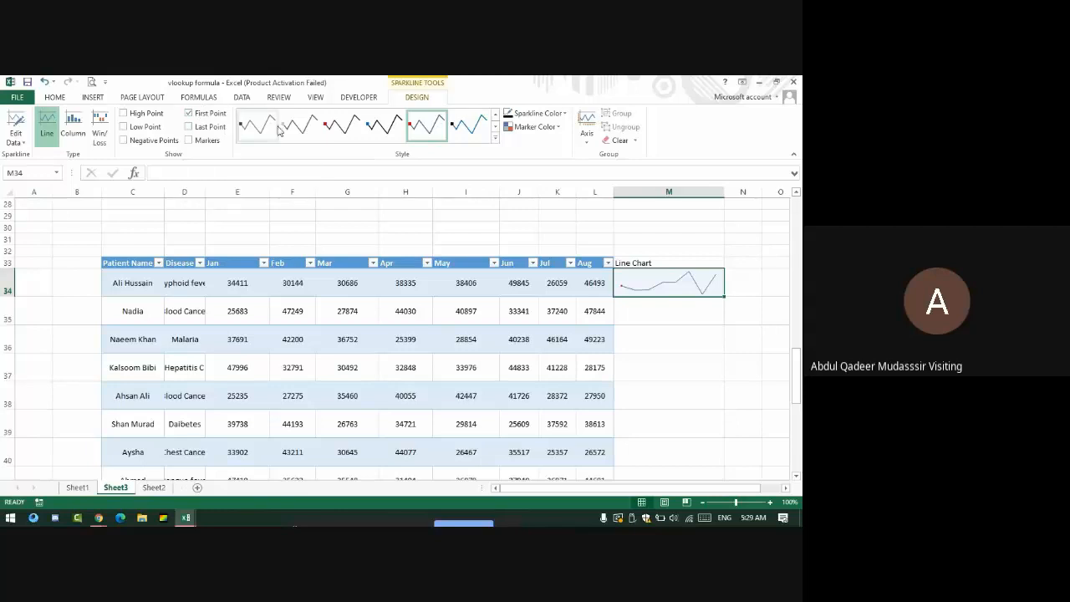
click(534, 130)
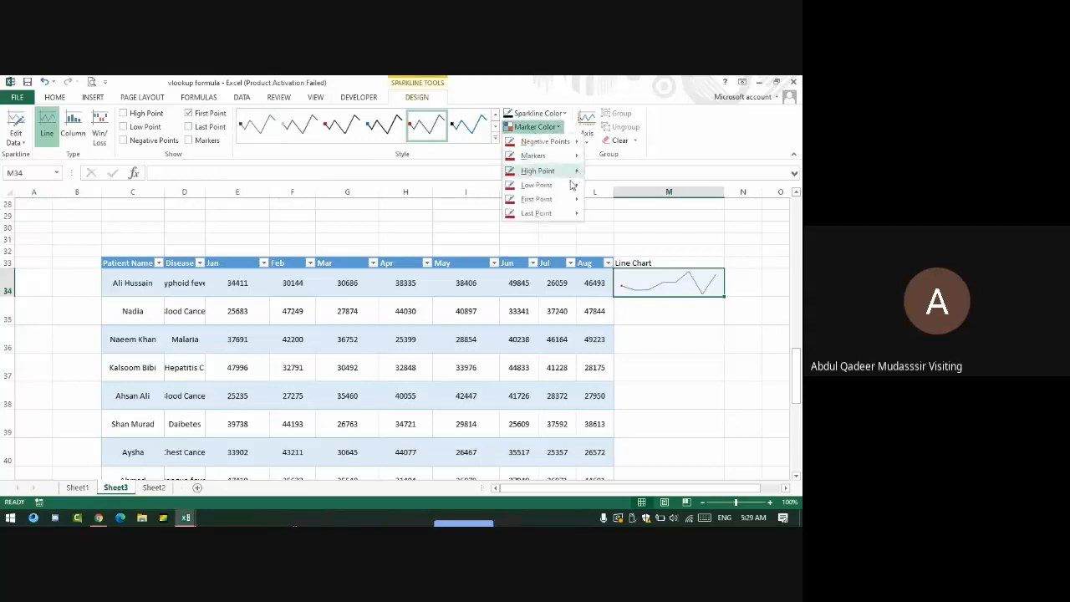
mouse_move(571, 215)
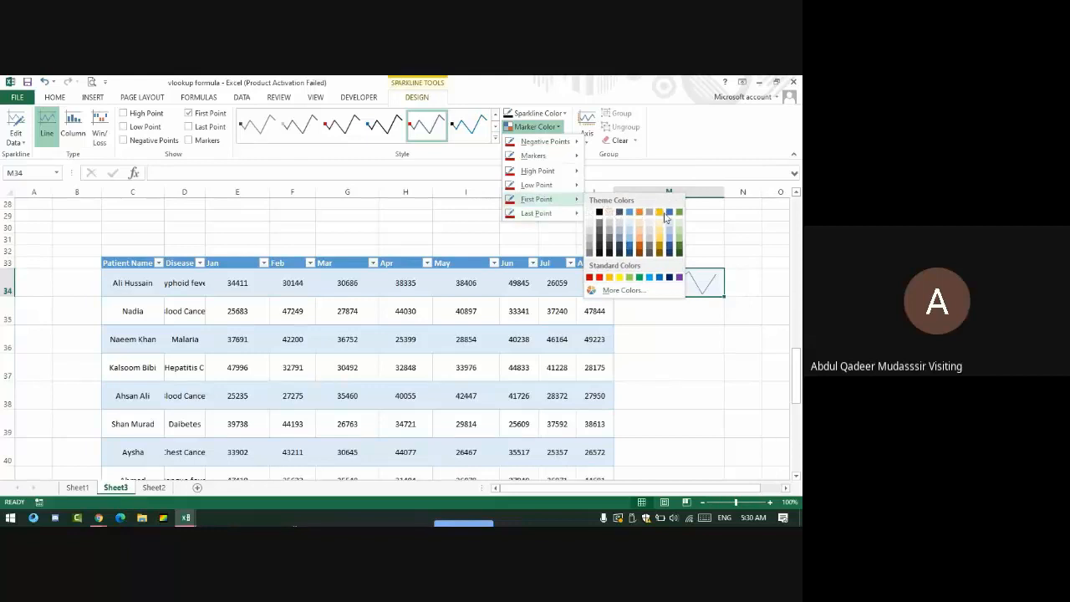
click(661, 216)
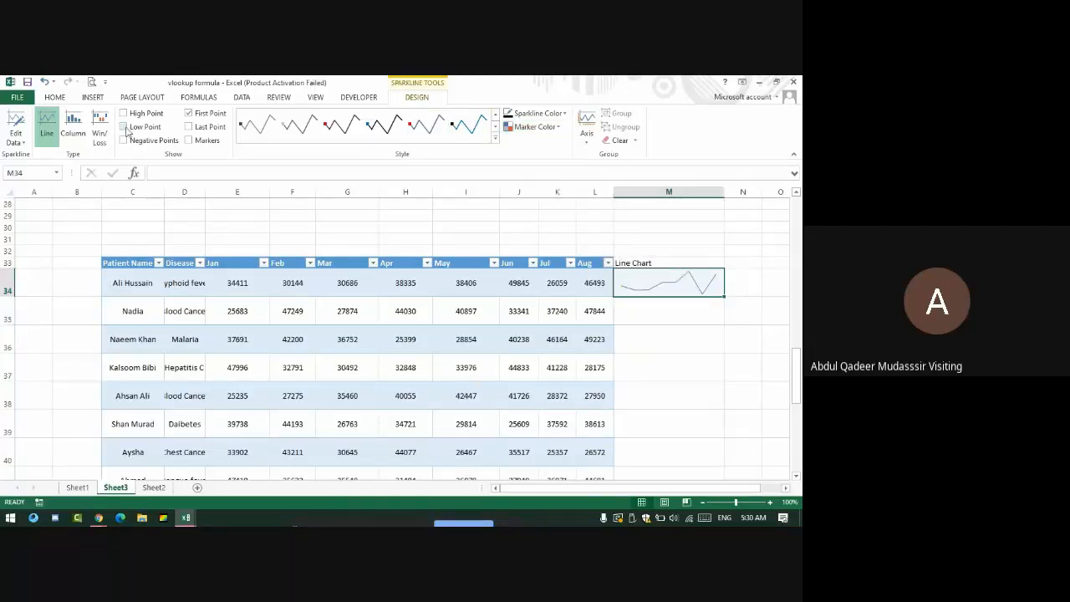
Step: Show the high point of the M34 sparkline with a green marker, along with its low point and data markers
click(139, 115)
click(535, 127)
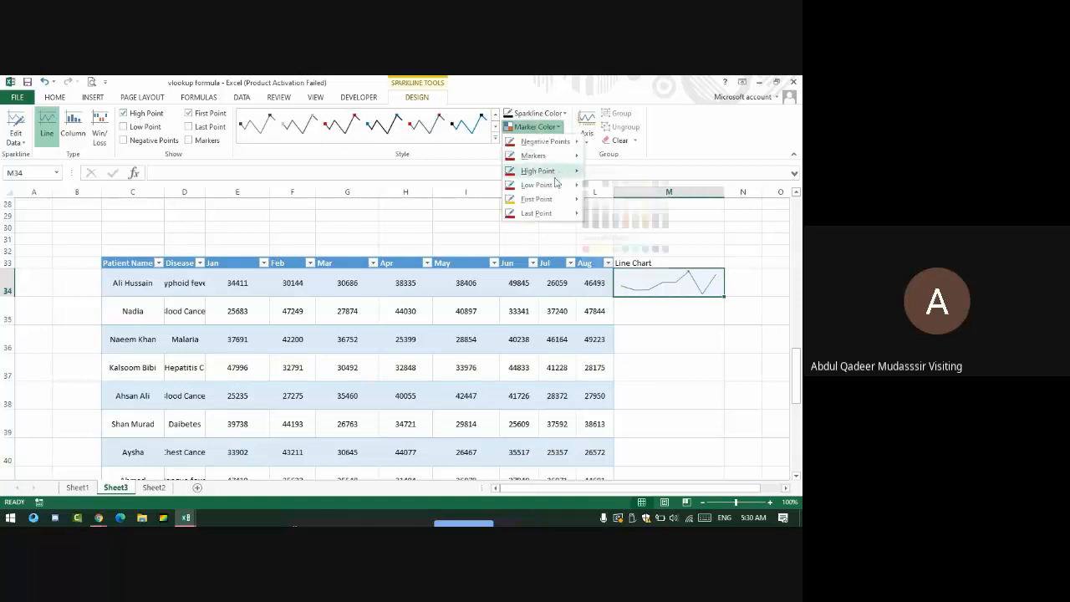
mouse_move(570, 174)
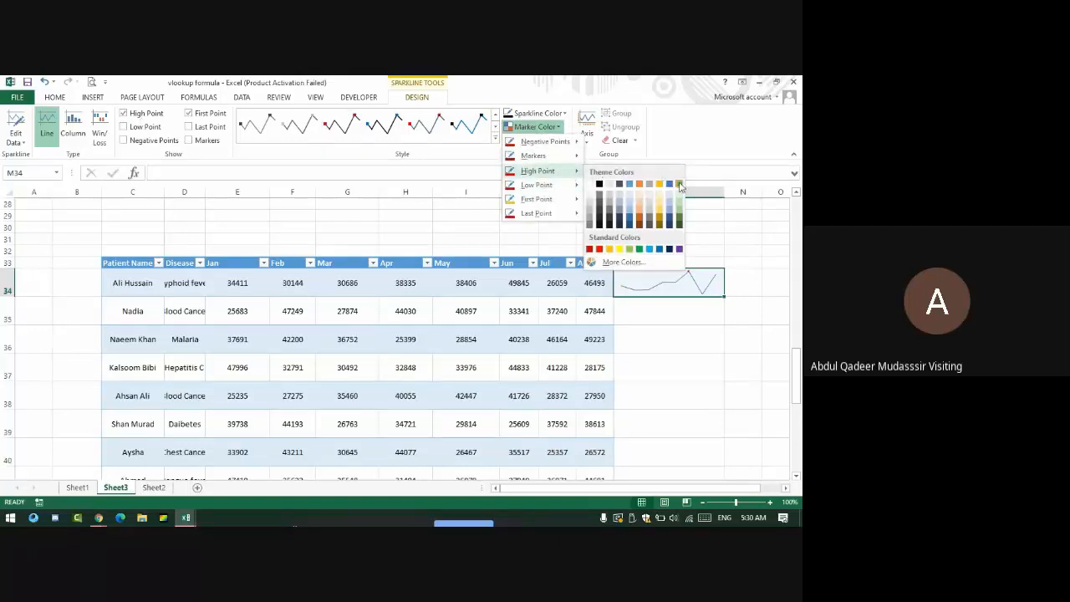
click(680, 185)
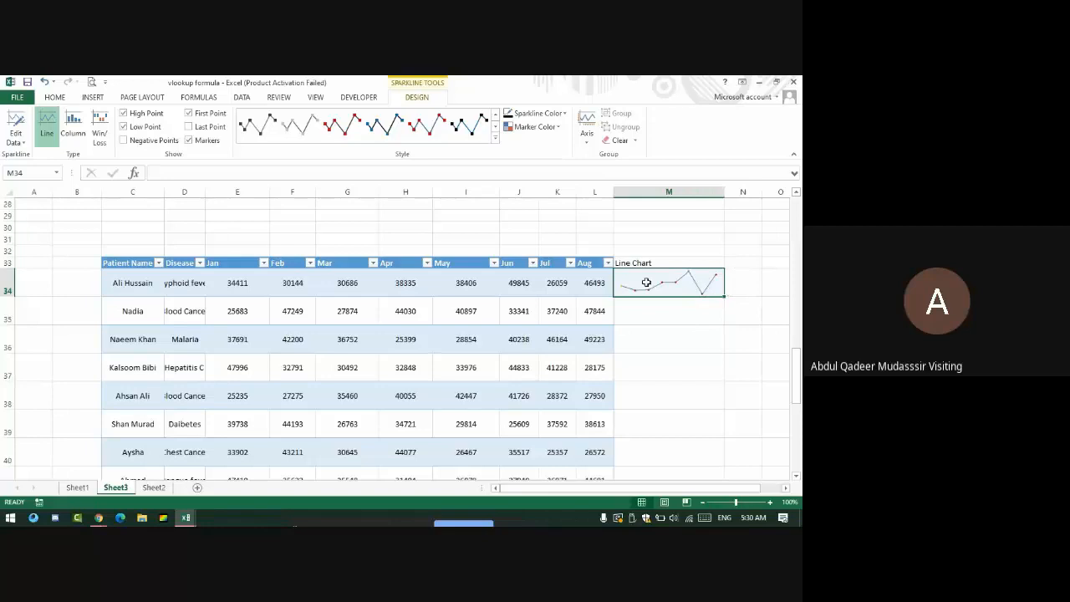
Step: Insert a column sparkline in N34 based on the first patient's monthly values in E34:L34
click(739, 281)
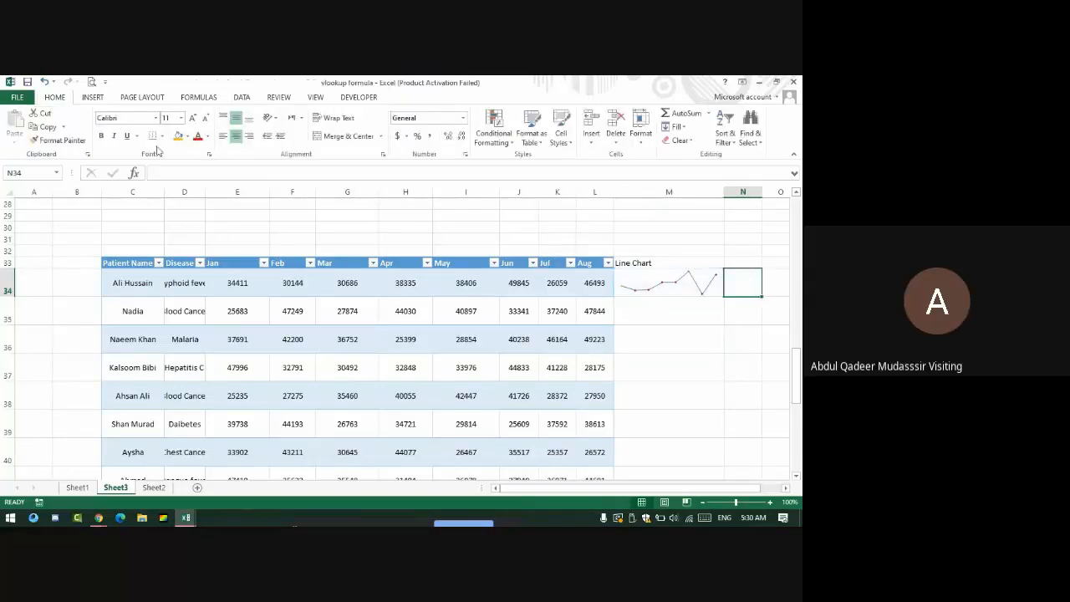
click(92, 97)
click(510, 140)
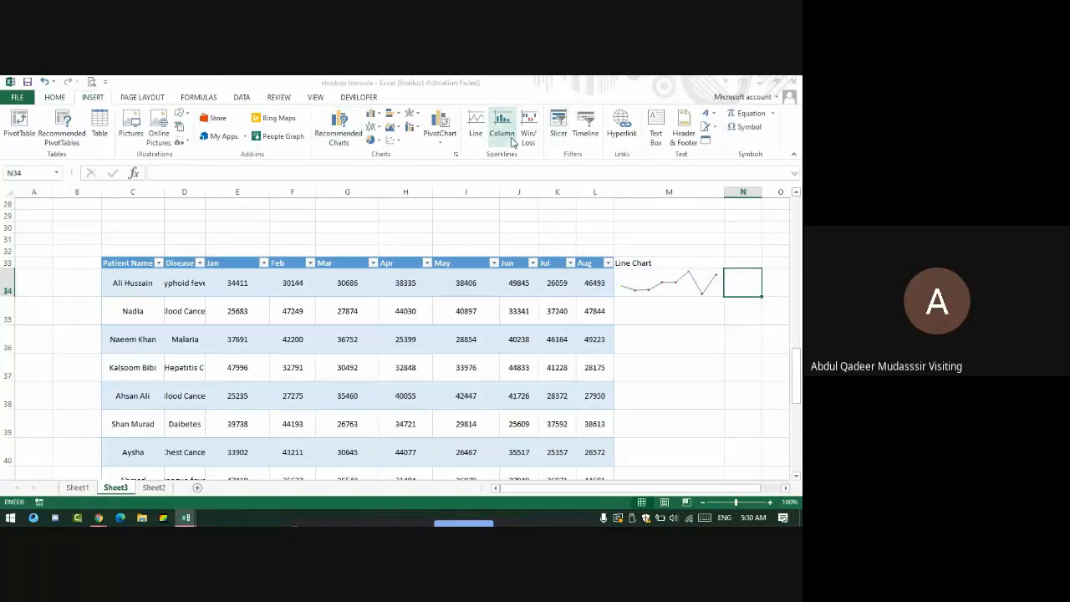
drag(597, 279, 243, 291)
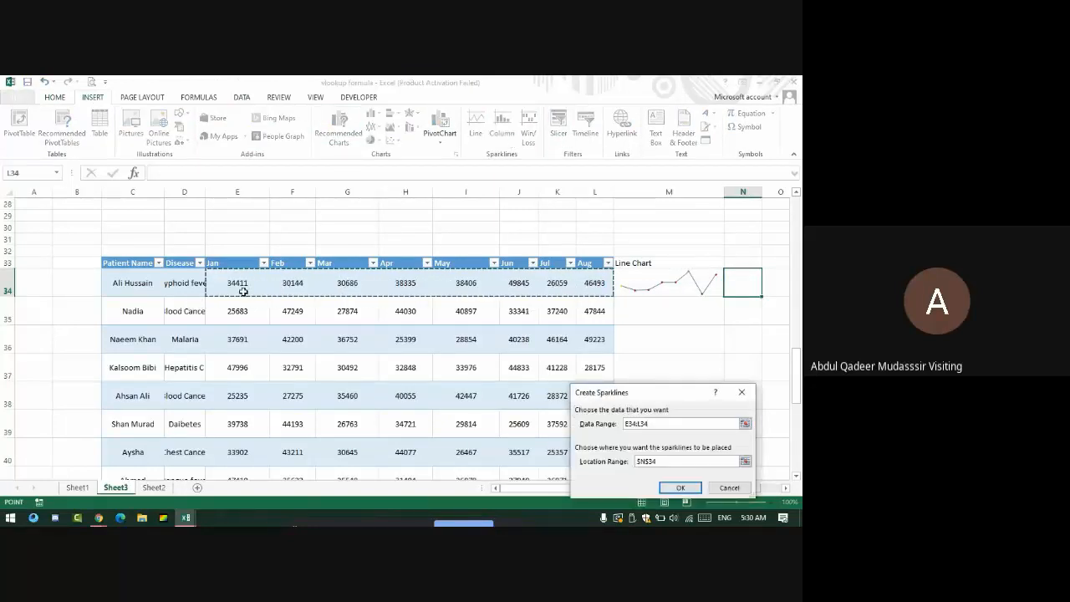
key(Return)
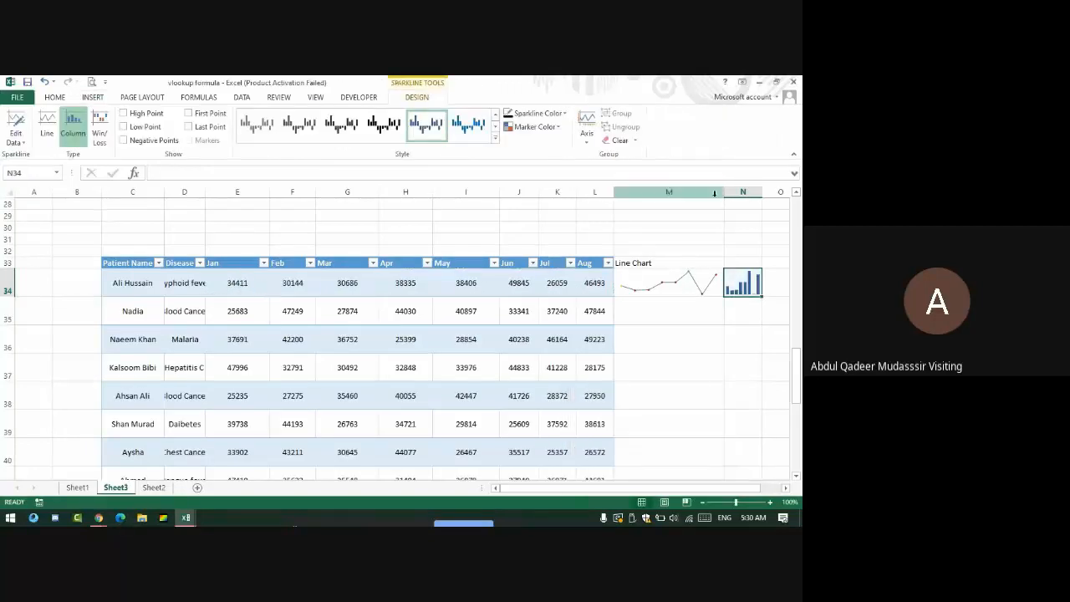
Step: Widen column N so the column sparkline has more room
drag(761, 191, 789, 192)
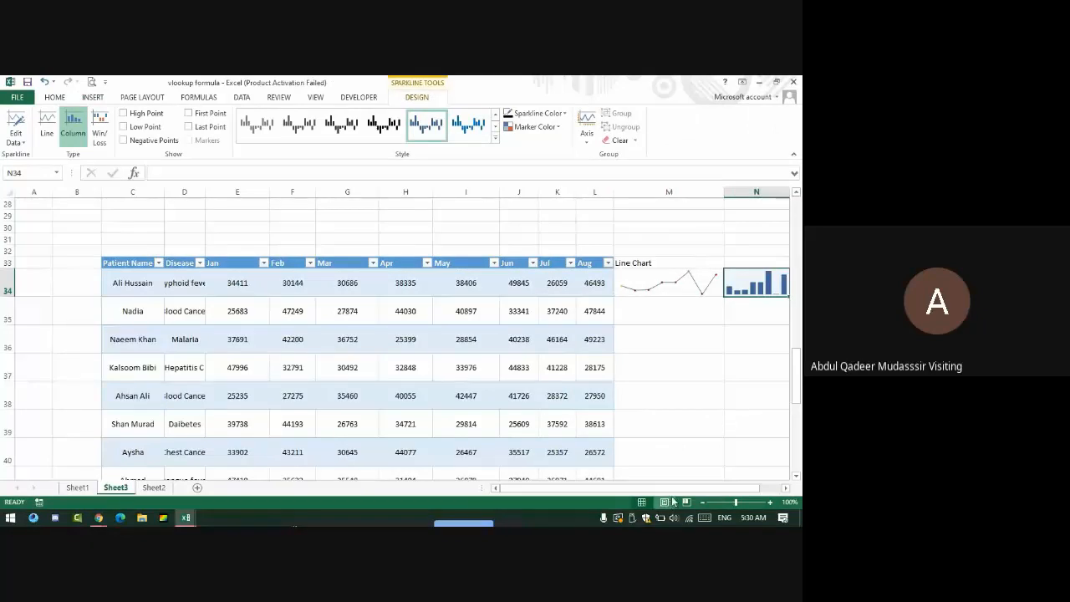
scroll(719, 477, right, 2)
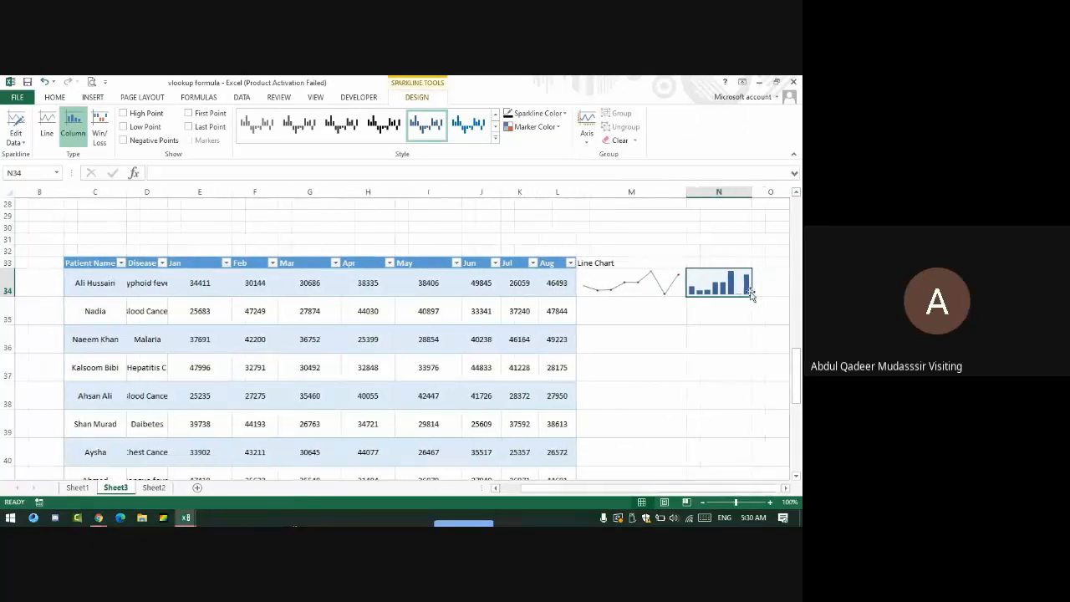
drag(754, 198, 776, 199)
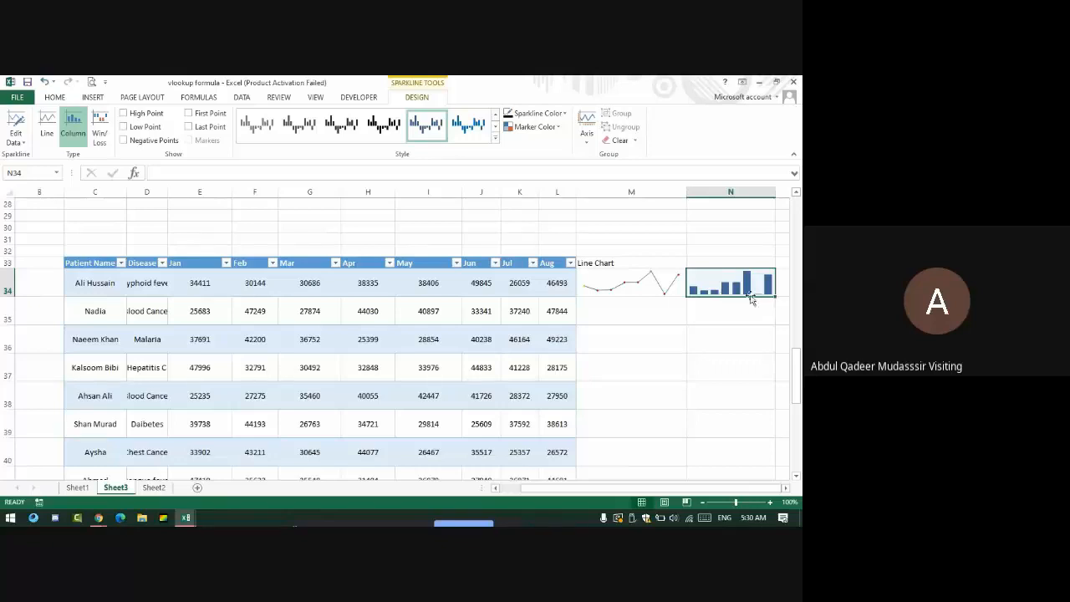
Step: Fill the line and column sparklines from M34:N34 down to row 49
drag(658, 291, 603, 454)
scroll(585, 418, up, 4)
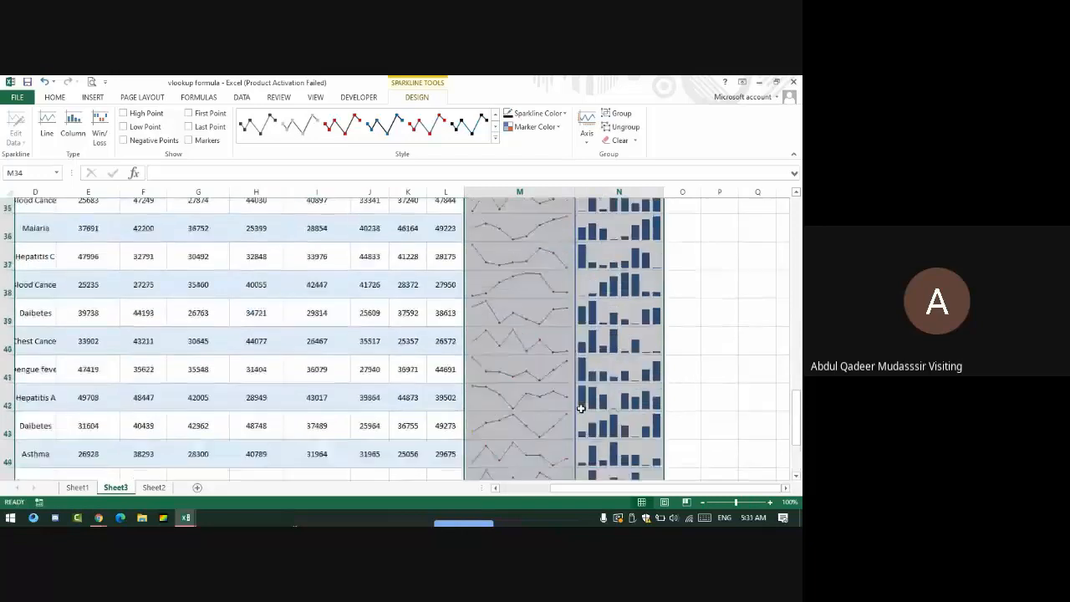
scroll(577, 401, down, 1)
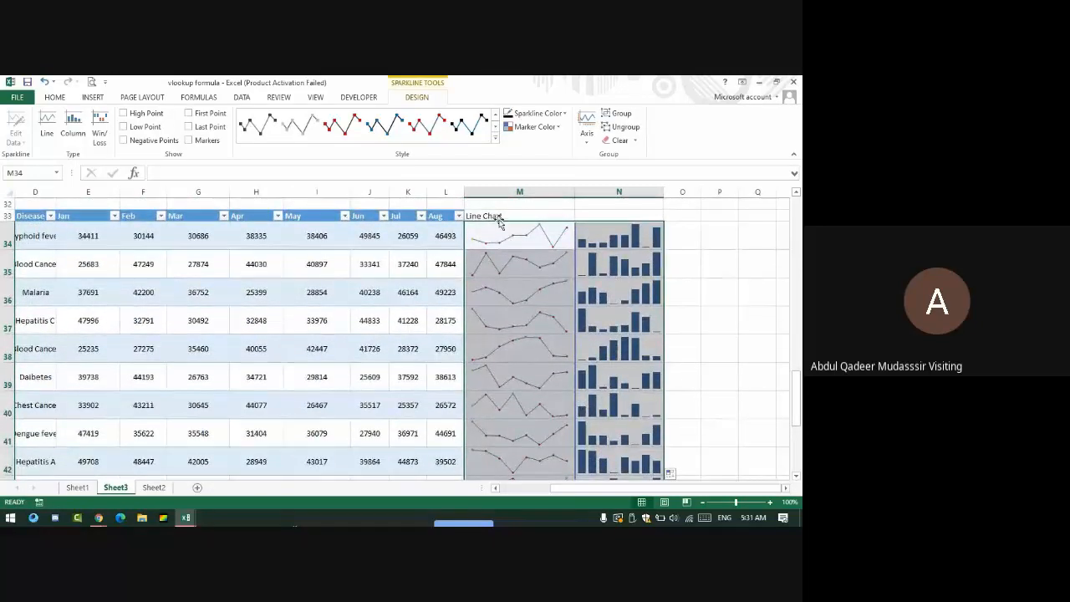
Step: Examine the filled line and column sparklines across M34:N49, from the first patient row to the last
drag(512, 233, 636, 444)
click(641, 415)
click(581, 453)
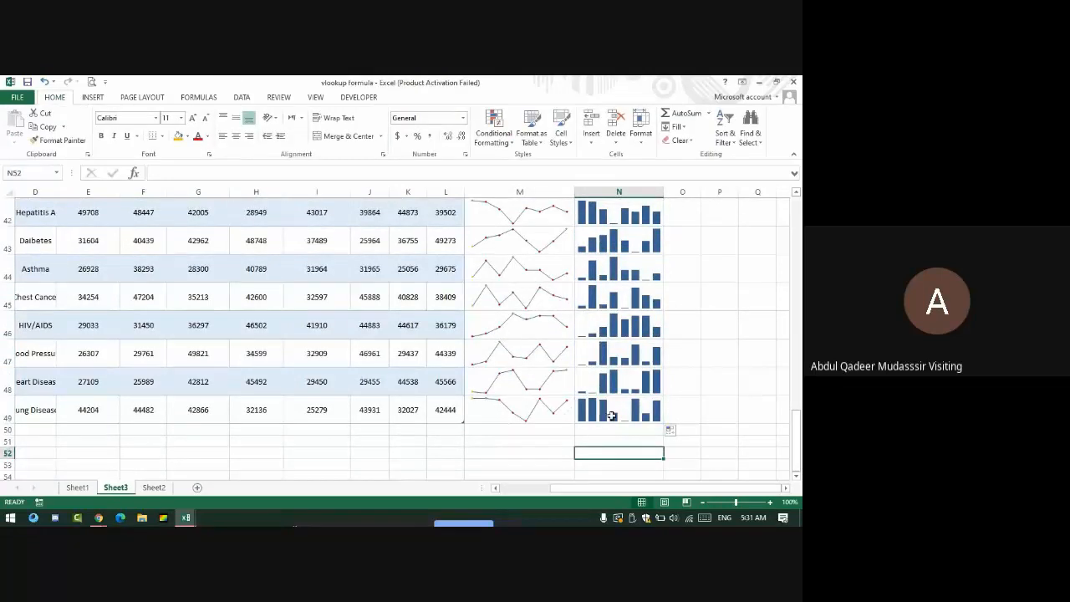
drag(552, 410, 489, 173)
click(489, 173)
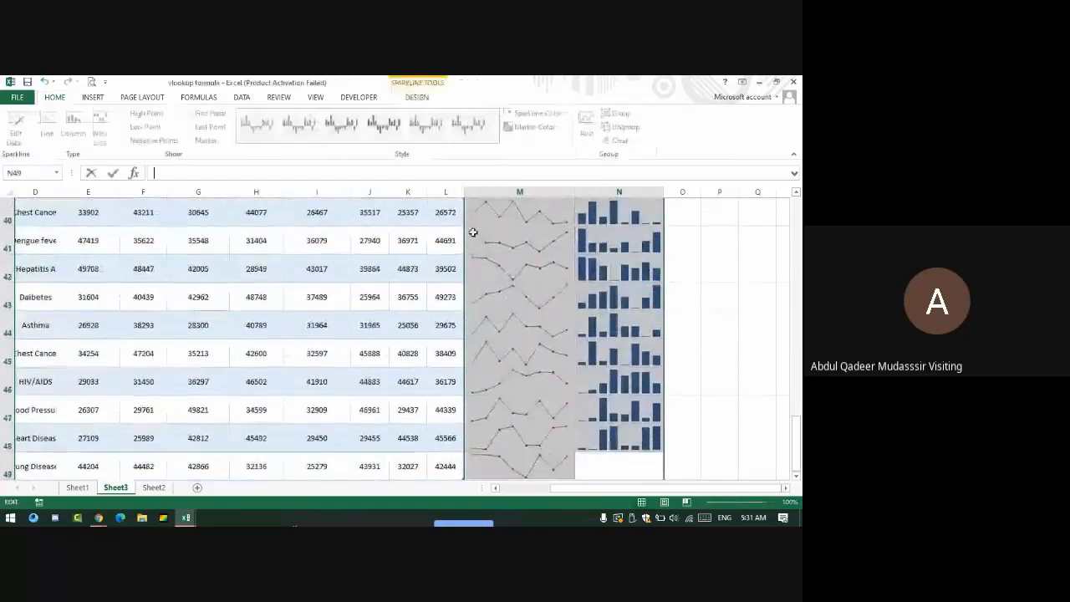
scroll(473, 234, up, 1)
scroll(586, 268, down, 4)
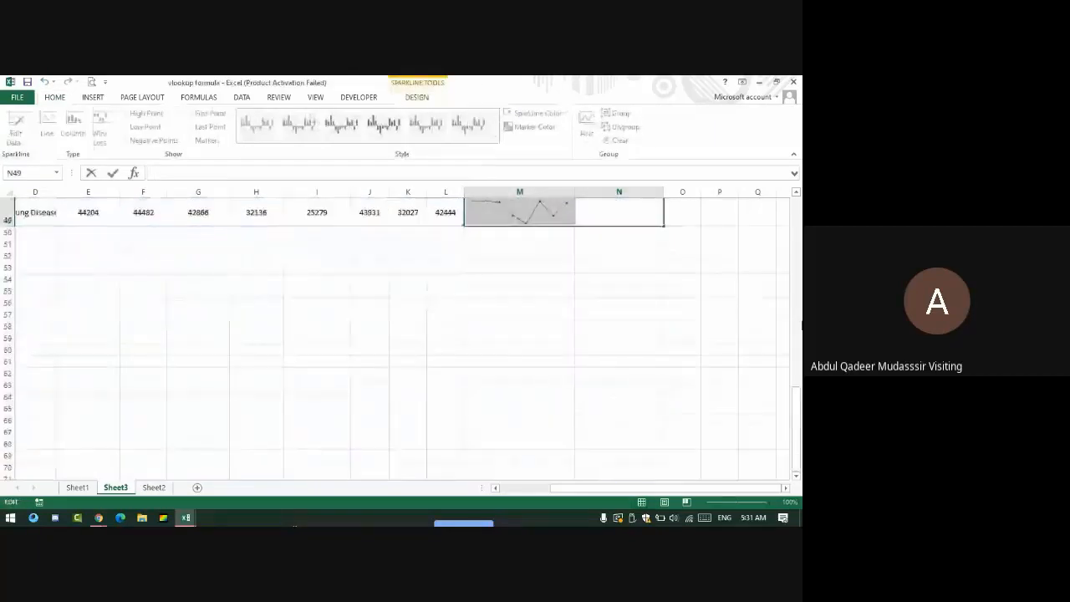
click(642, 283)
scroll(640, 302, up, 8)
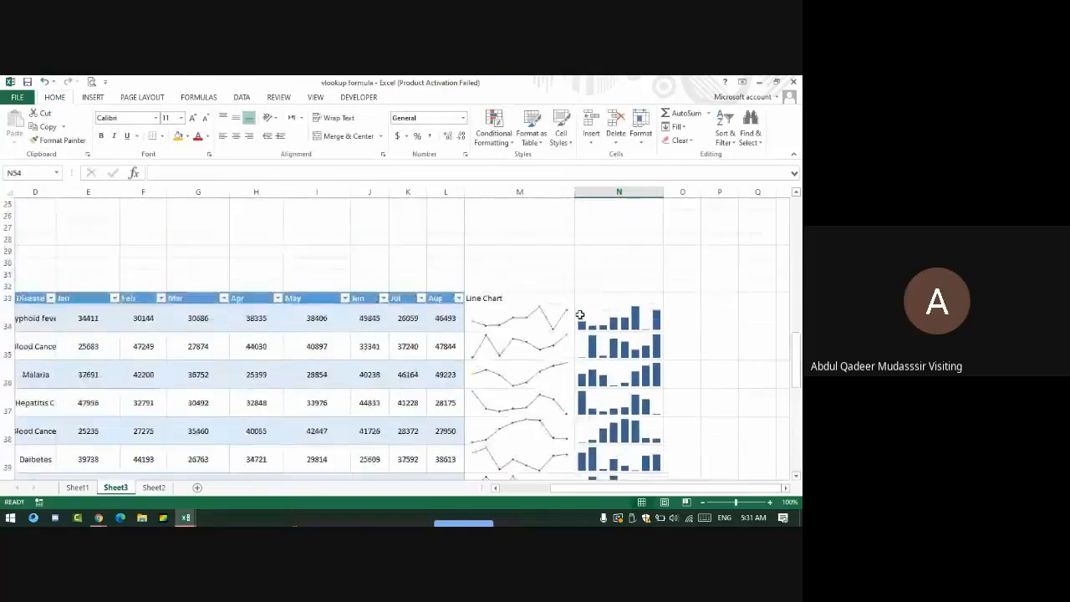
drag(530, 318, 618, 440)
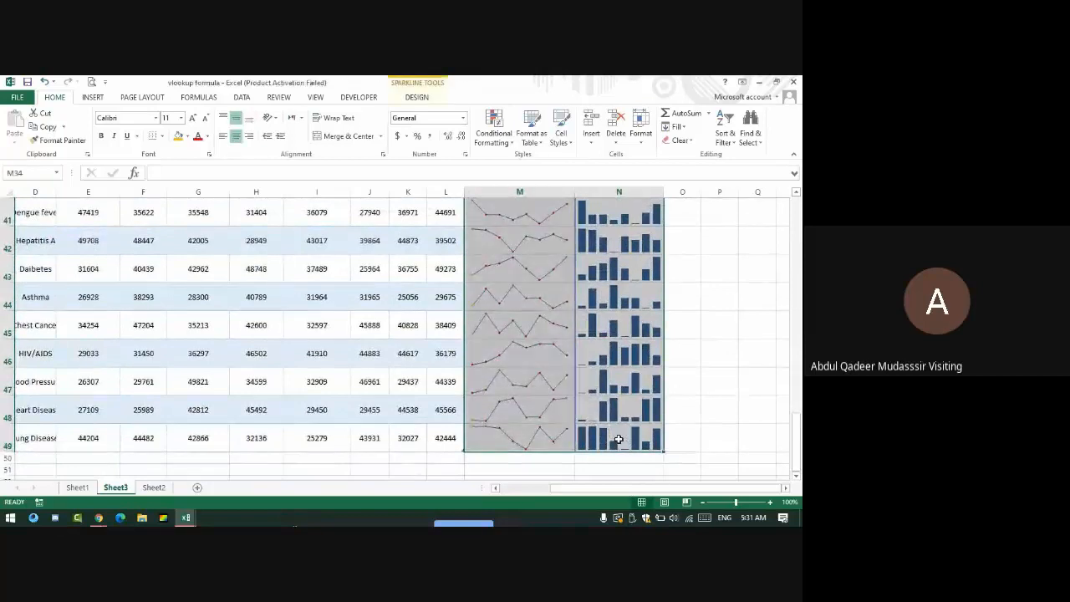
click(722, 429)
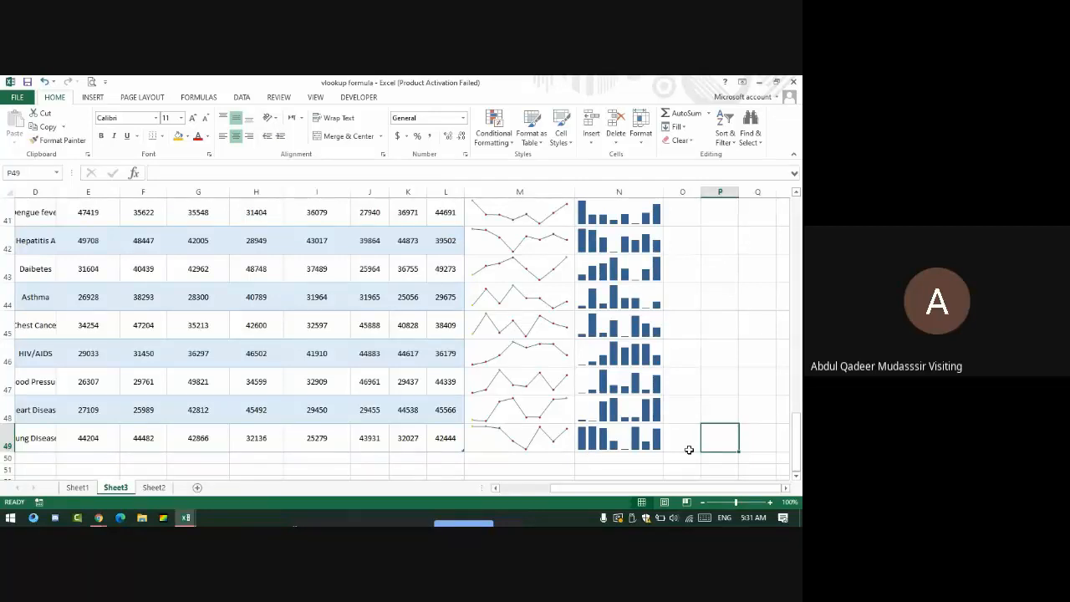
key(Left)
key(Up)
key(Up)
key(Up)
key(Up)
key(Up)
key(Left)
key(Left)
key(Left)
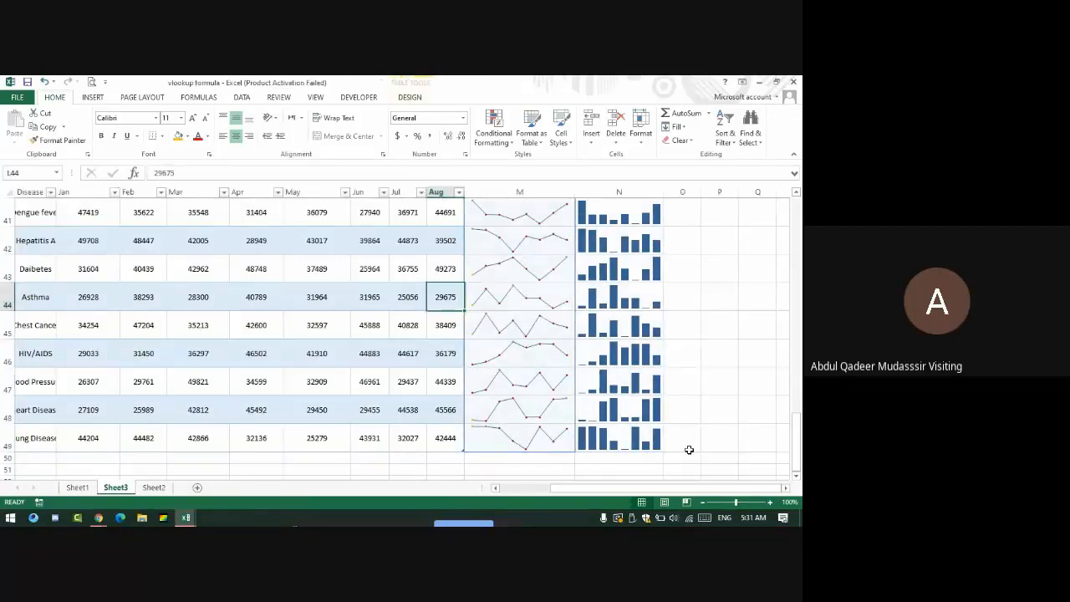
key(Right)
key(Right)
key(Up)
key(Up)
key(Up)
key(Up)
key(Up)
key(Up)
key(Up)
key(Up)
key(Up)
key(Up)
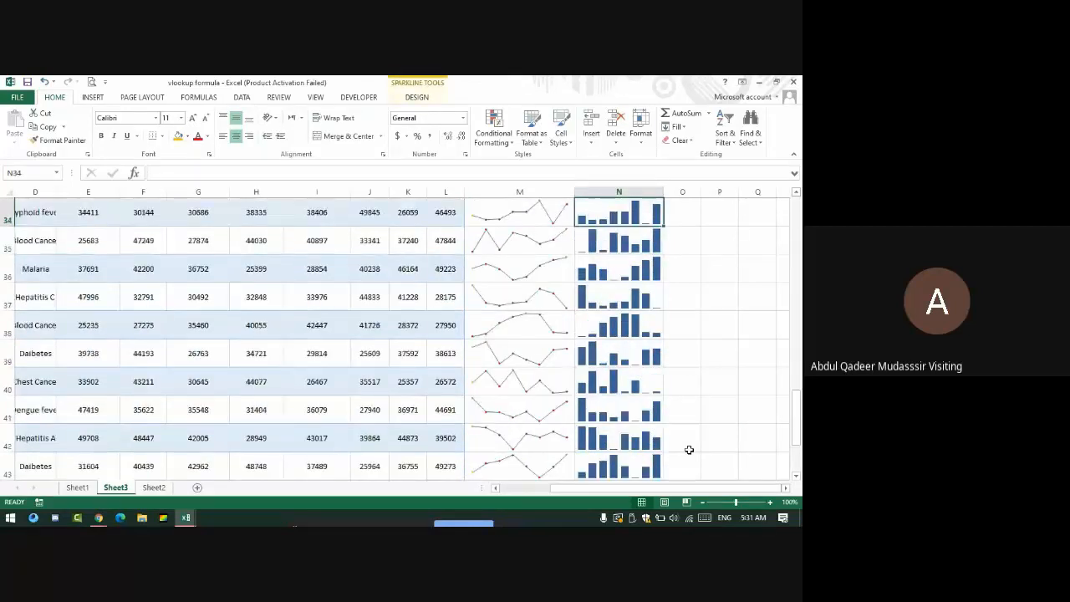
key(Up)
key(Up)
key(Up)
key(Up)
key(Left)
key(Down)
key(Down)
key(Down)
key(Down)
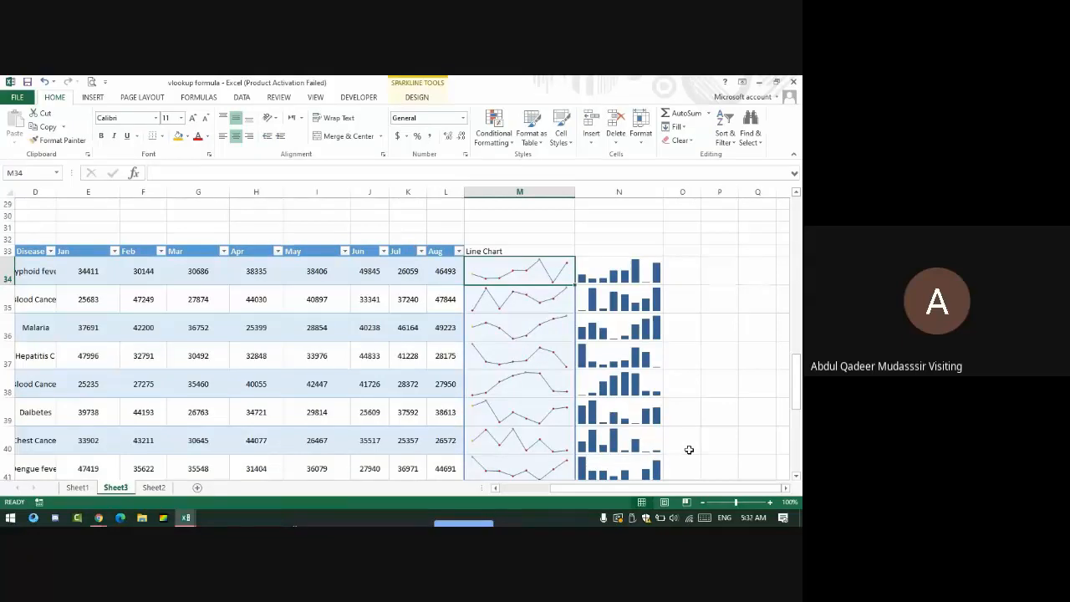
Step: Insert a win/loss sparkline in O34 based on the first patient's monthly values in E34:L34
click(673, 274)
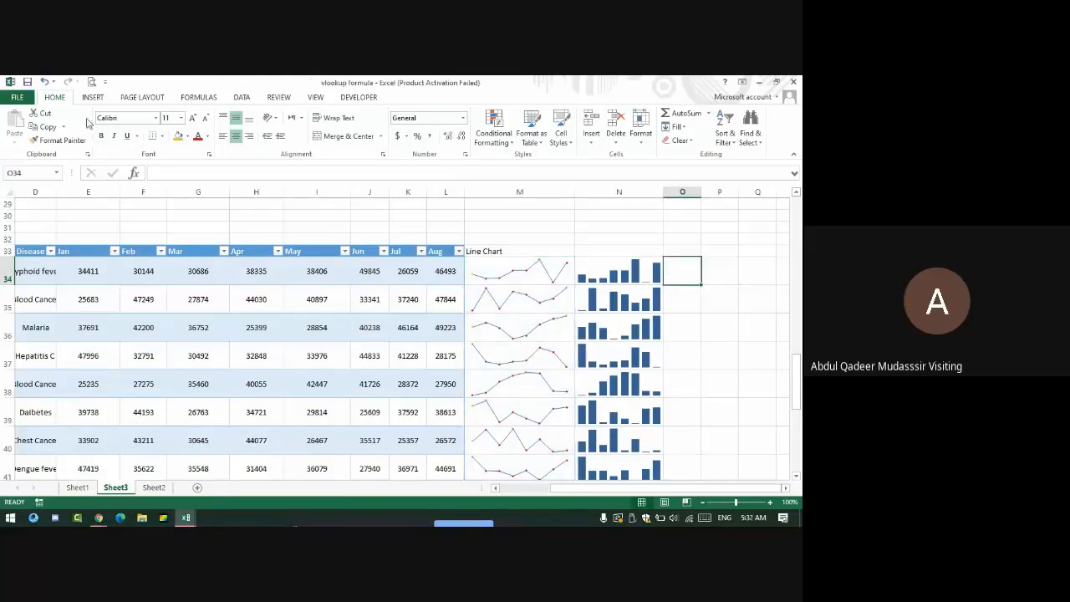
click(93, 97)
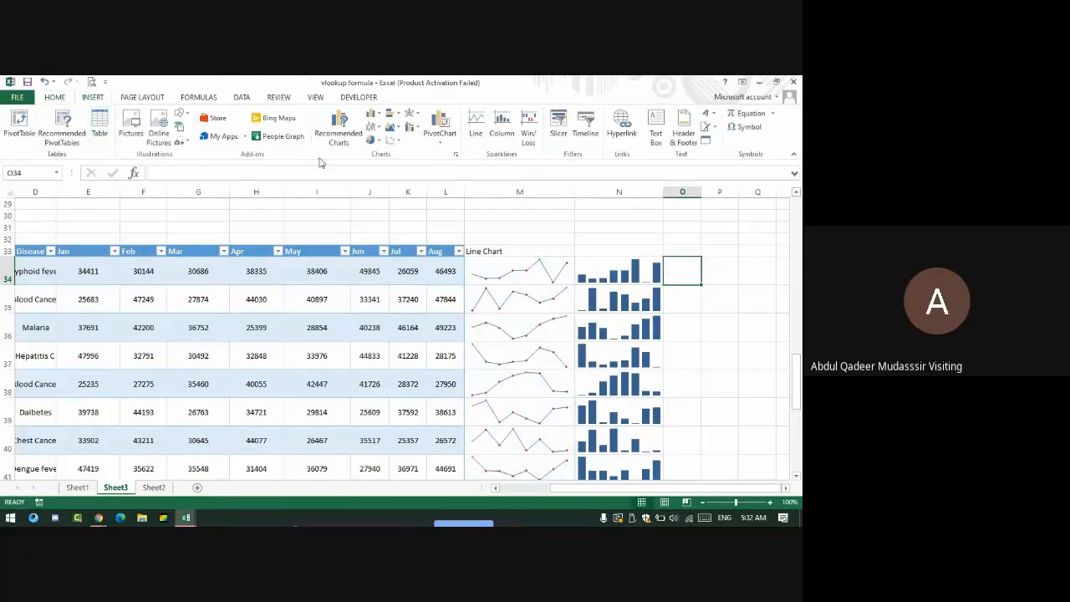
click(529, 127)
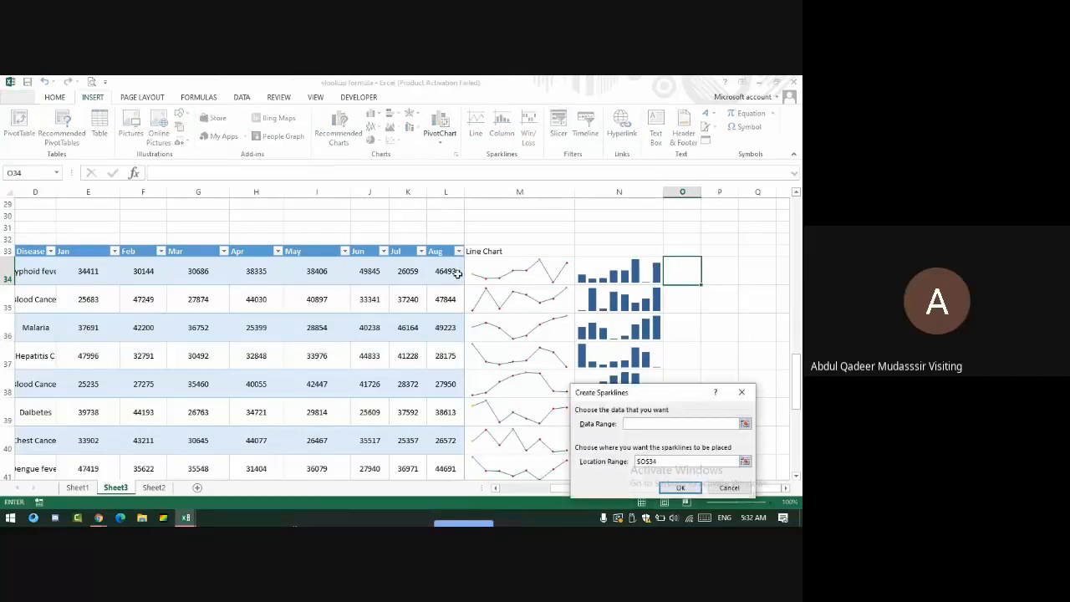
drag(452, 272, 223, 272)
click(682, 490)
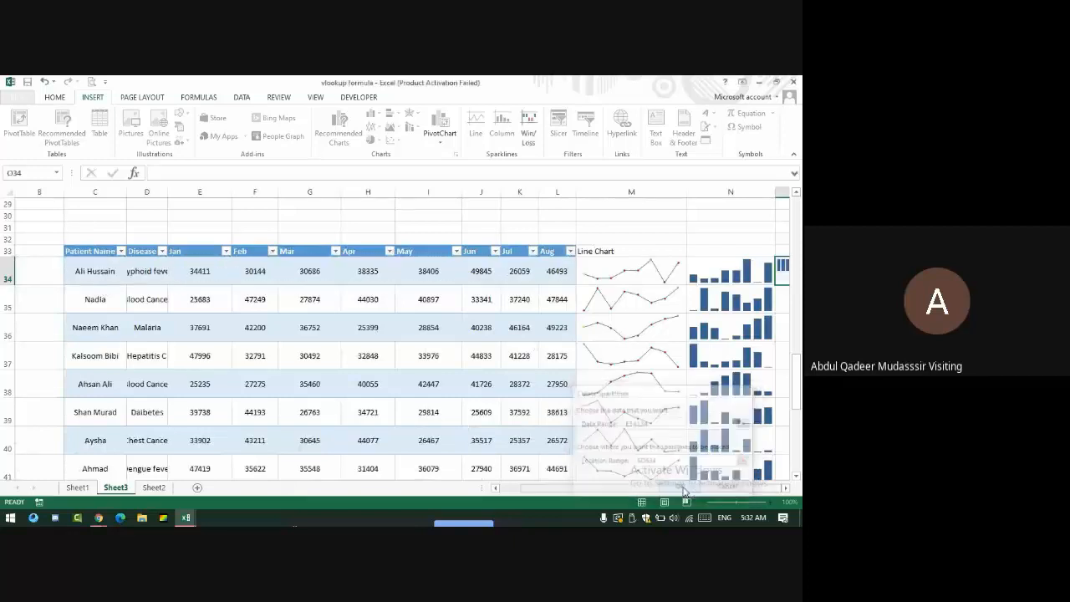
key(Right)
key(Right)
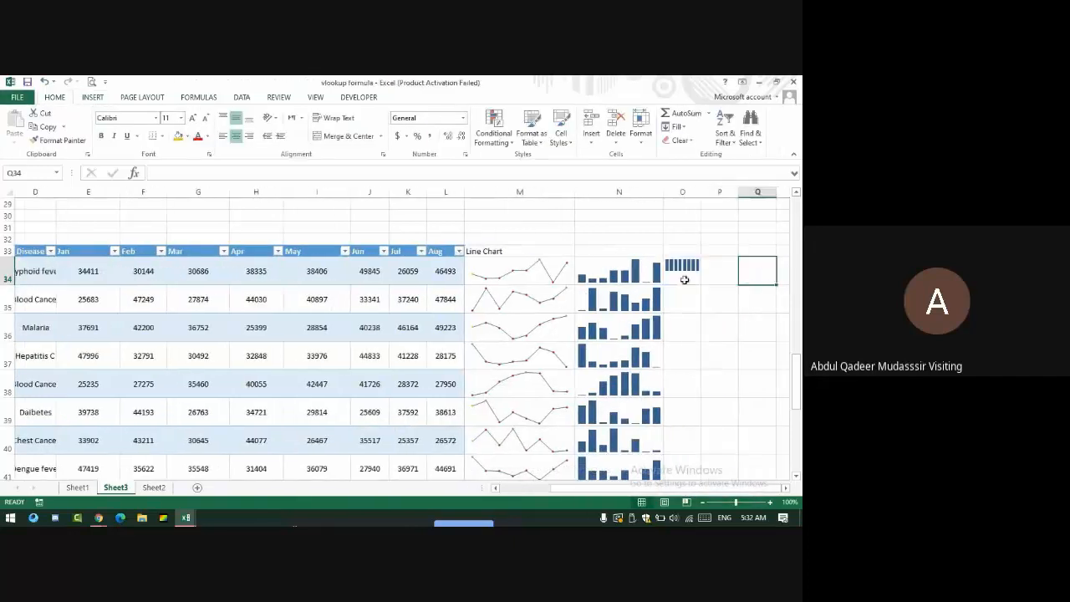
Step: Show the low and high points on the win/loss sparkline in O34, using the blue style with red markers
click(681, 280)
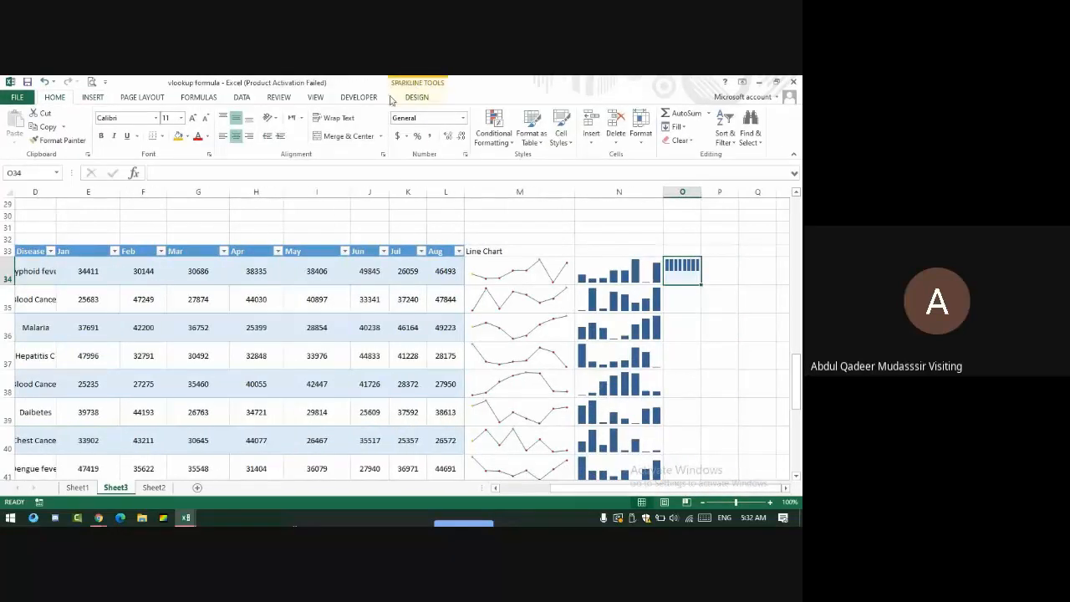
click(358, 97)
click(417, 97)
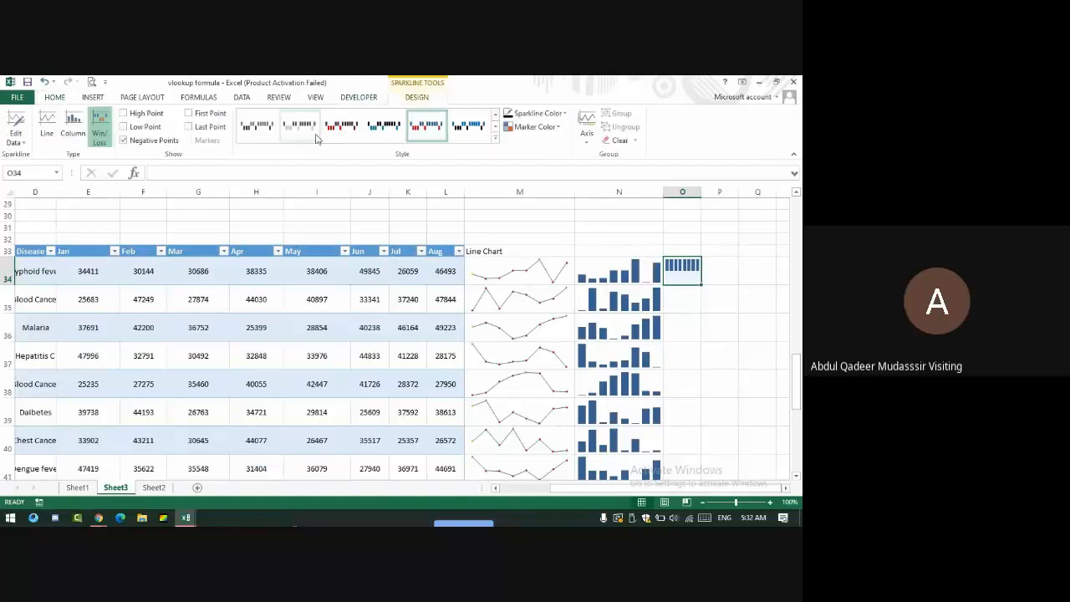
click(468, 126)
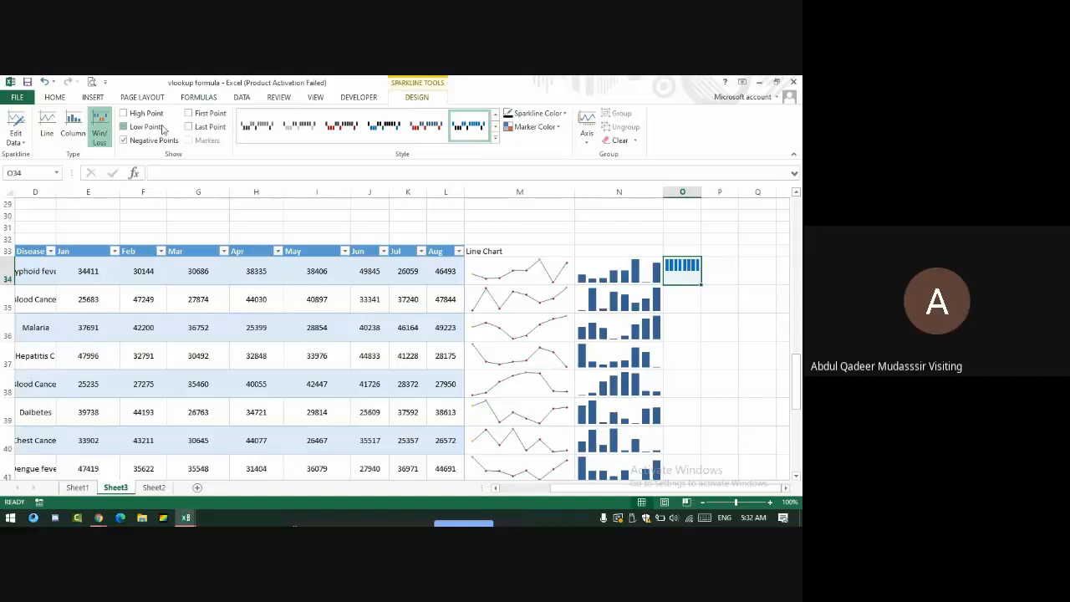
click(428, 129)
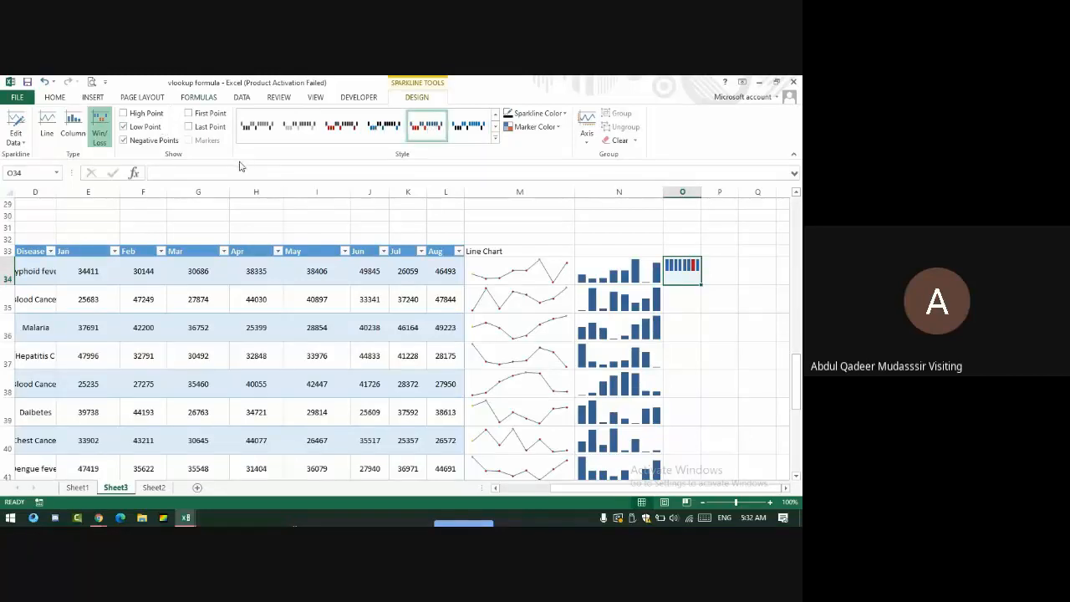
click(158, 116)
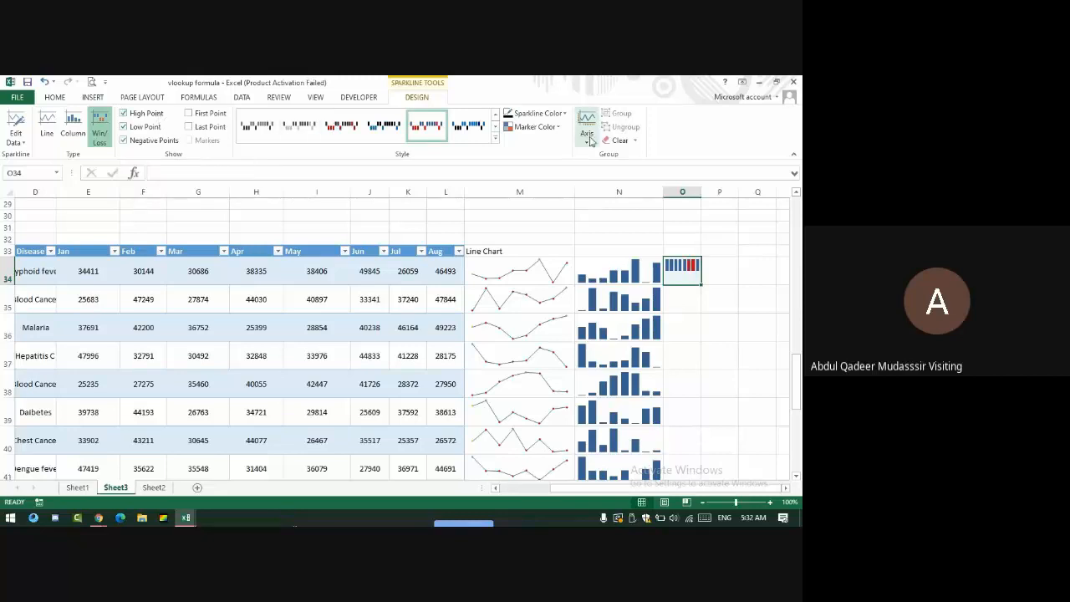
Step: Set the high point marker of the sparkline in O34 to green and widen column O
click(533, 126)
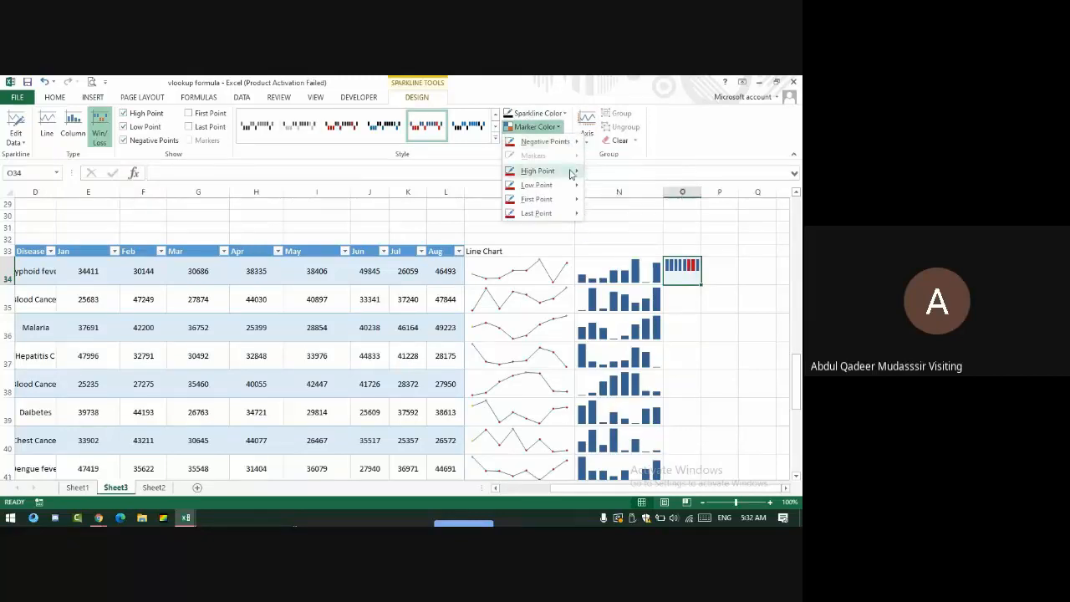
mouse_move(574, 171)
click(672, 187)
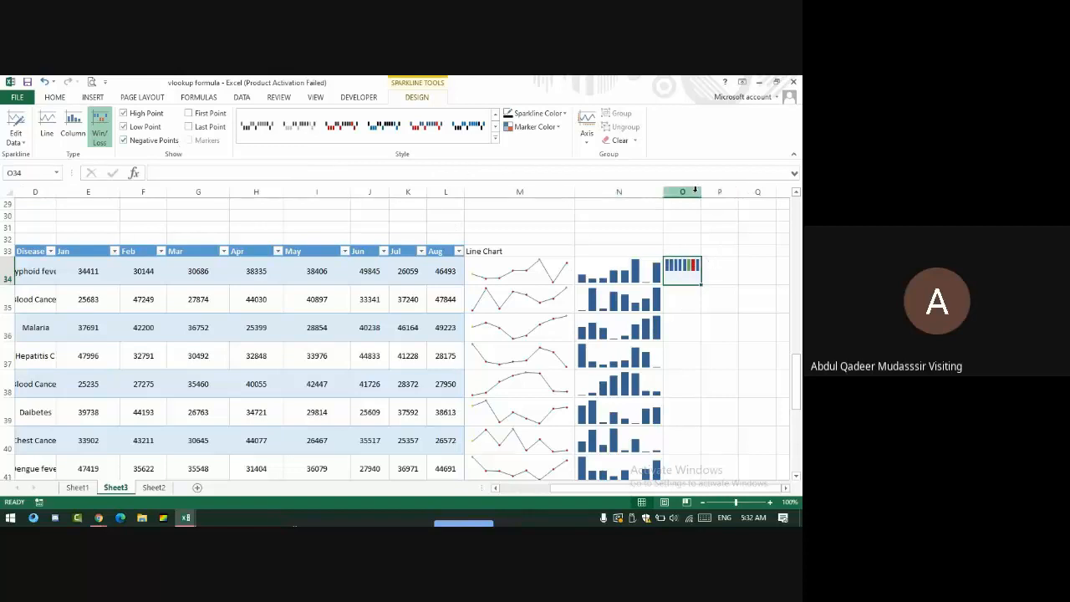
drag(701, 195, 766, 195)
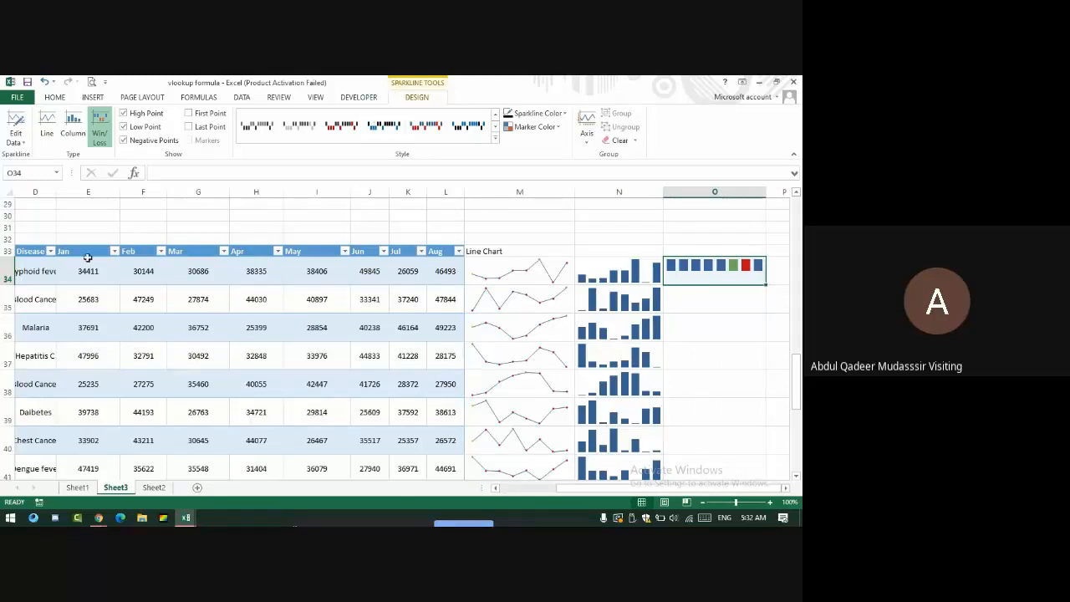
Step: Review the line, column and win/loss sparklines in columns M to O and their header cells M33:O33
click(94, 97)
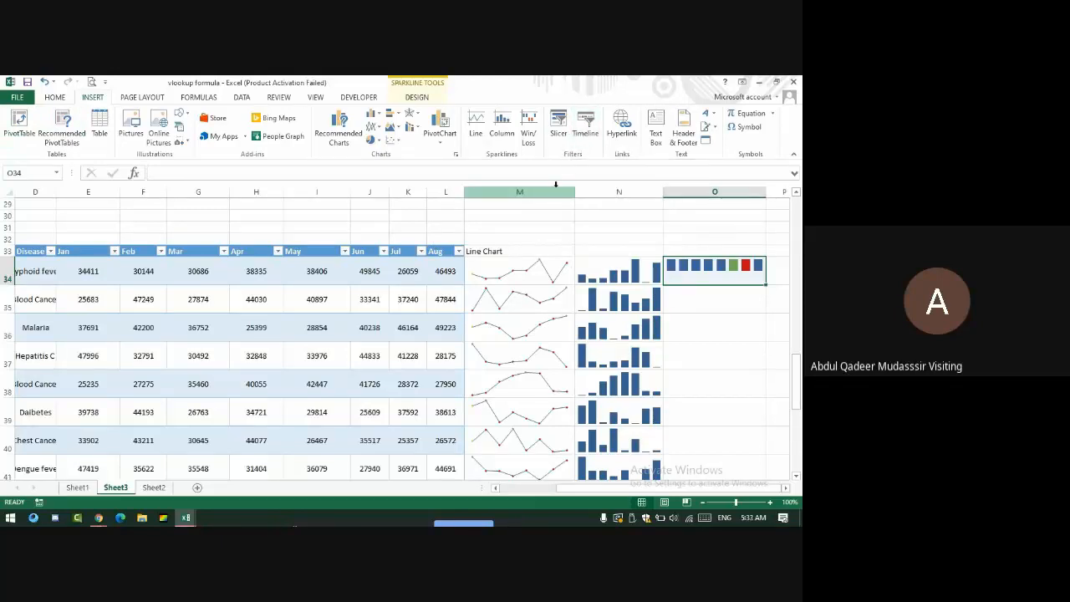
drag(520, 194, 707, 192)
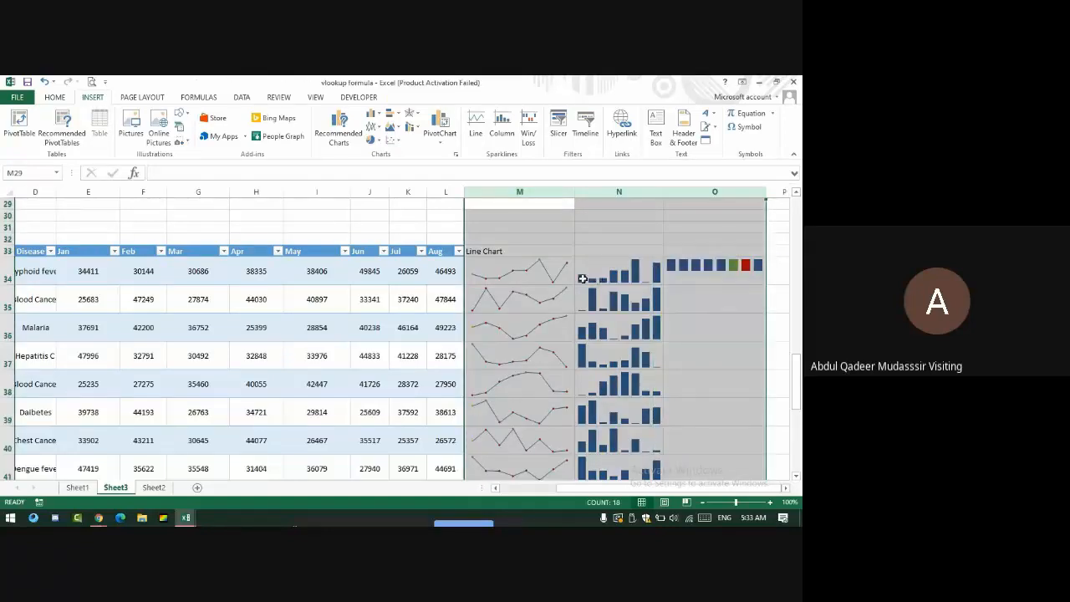
click(490, 270)
drag(490, 240, 683, 250)
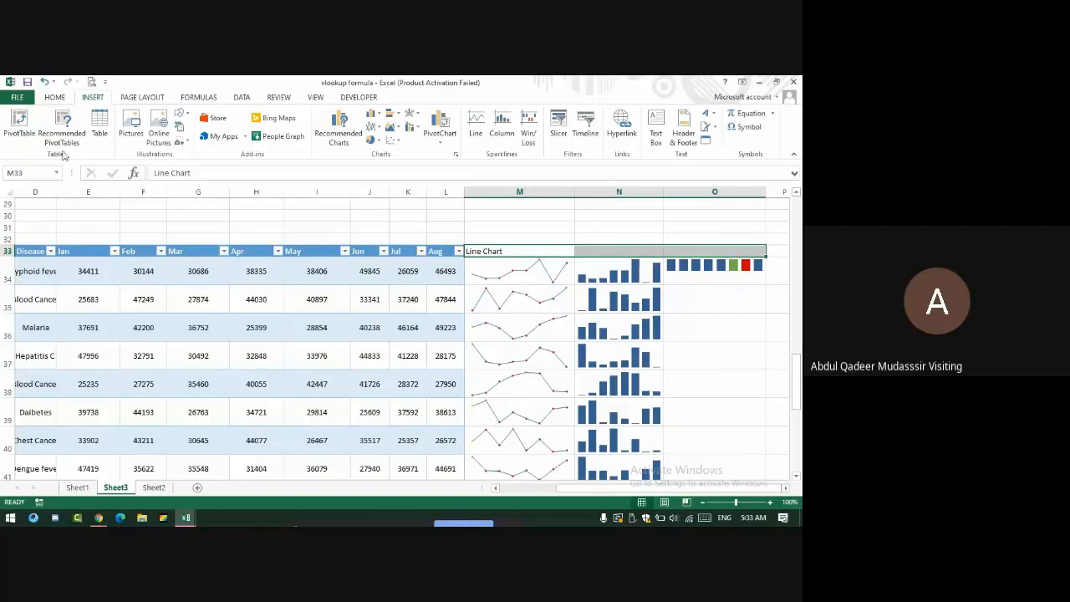
click(53, 97)
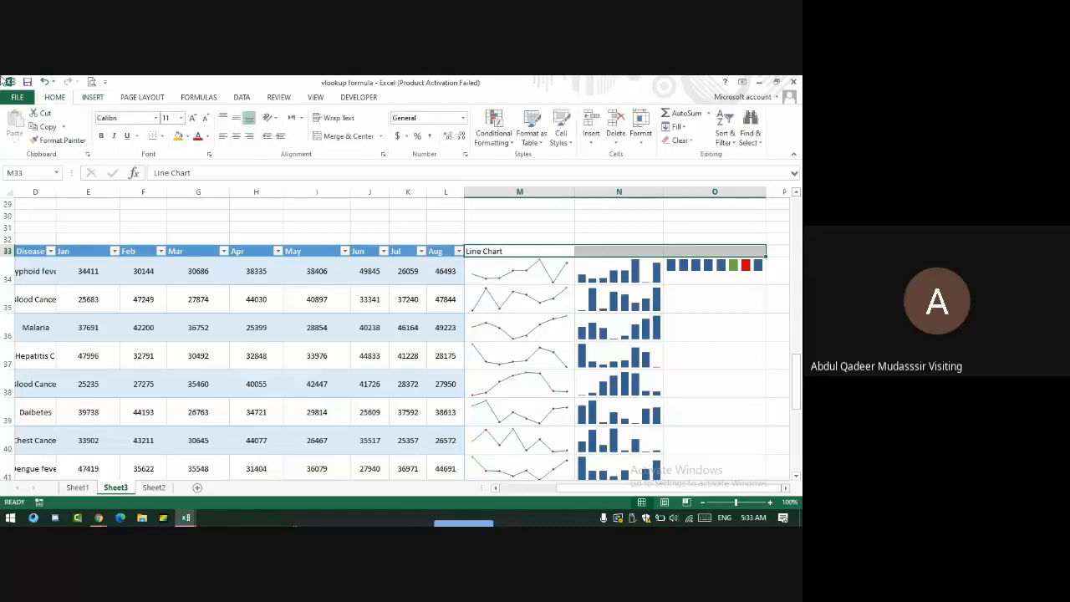
click(94, 98)
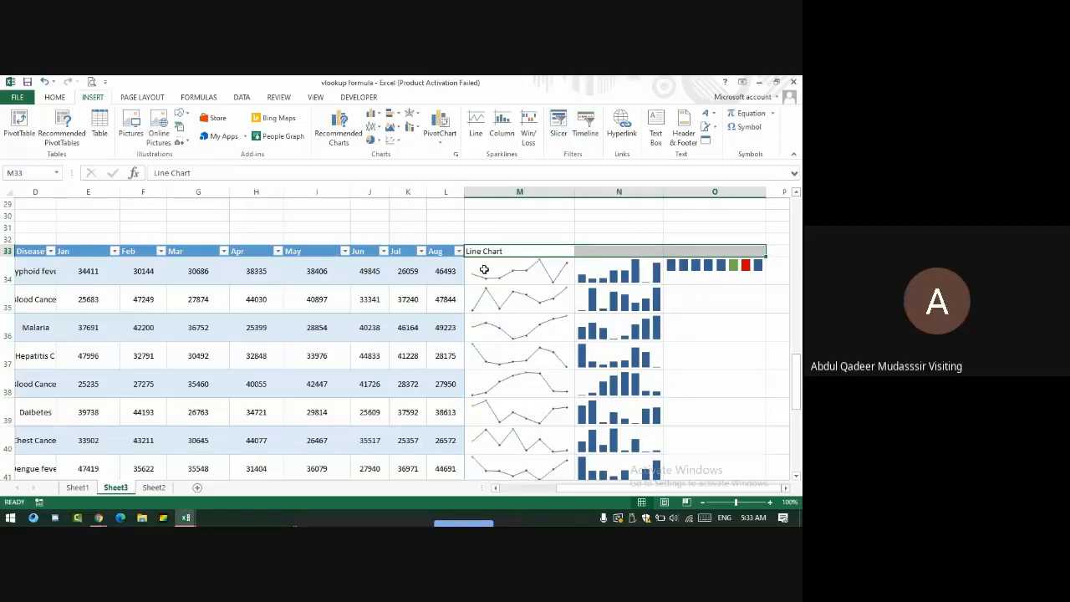
Step: AutoFit column D so the full disease names fit in the monthly table
click(171, 323)
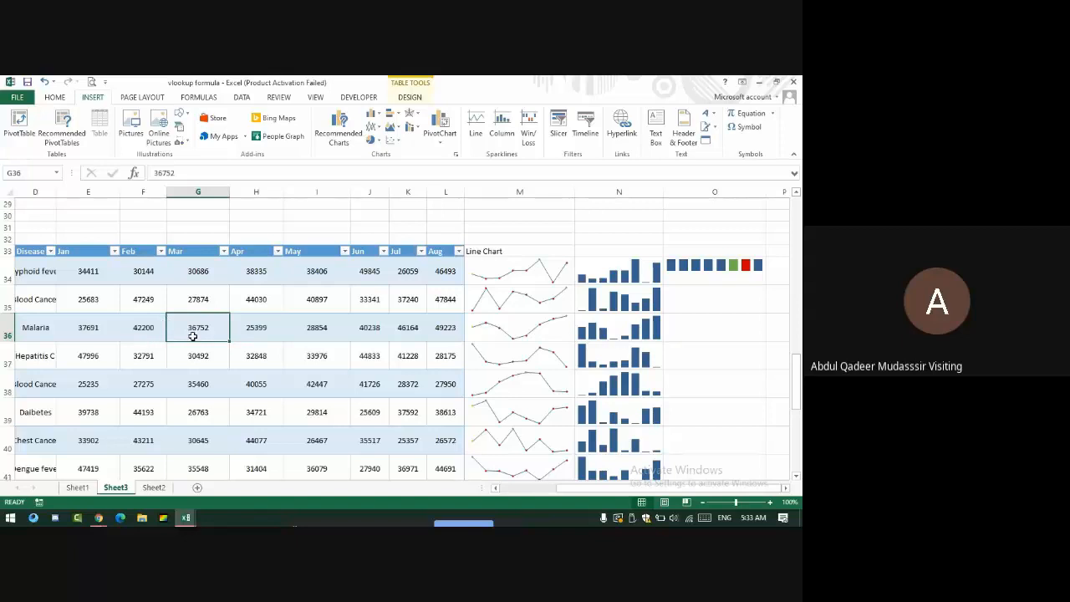
key(Left)
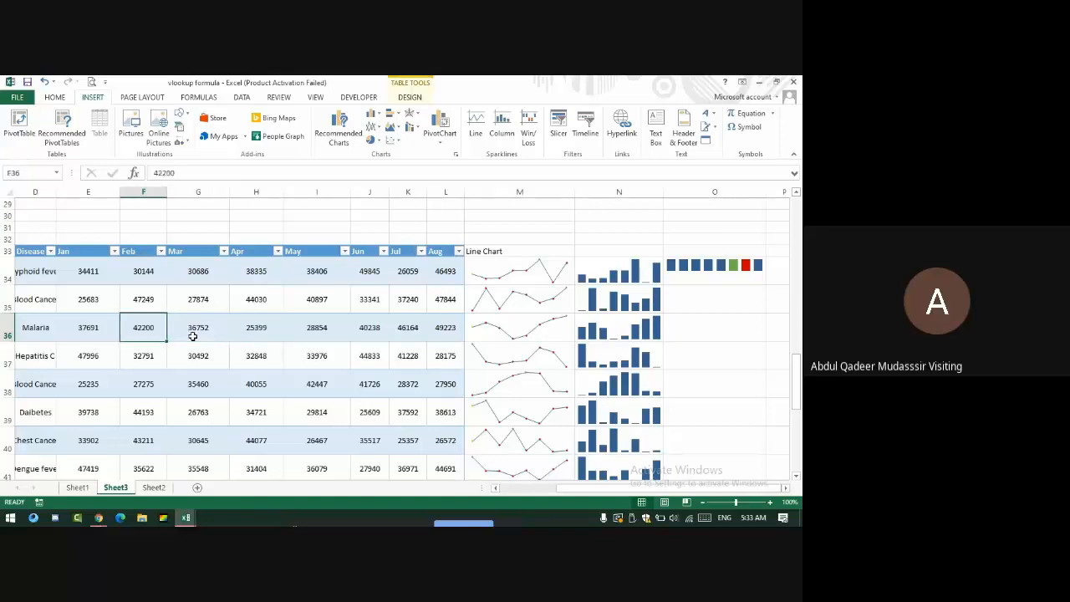
key(Left)
key(Left)
key(Left)
key(Left)
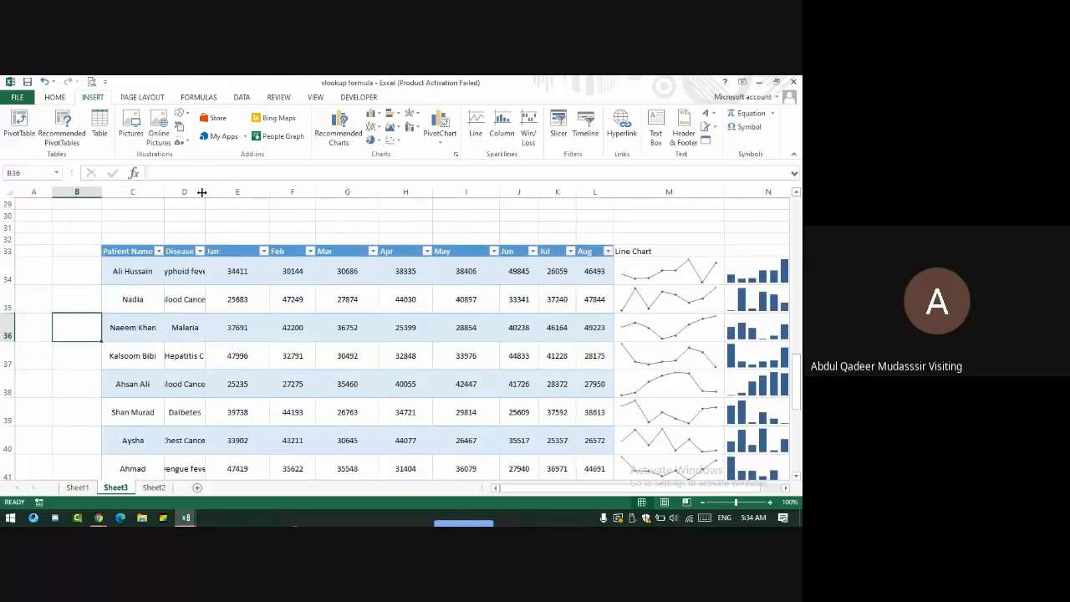
double_click(201, 192)
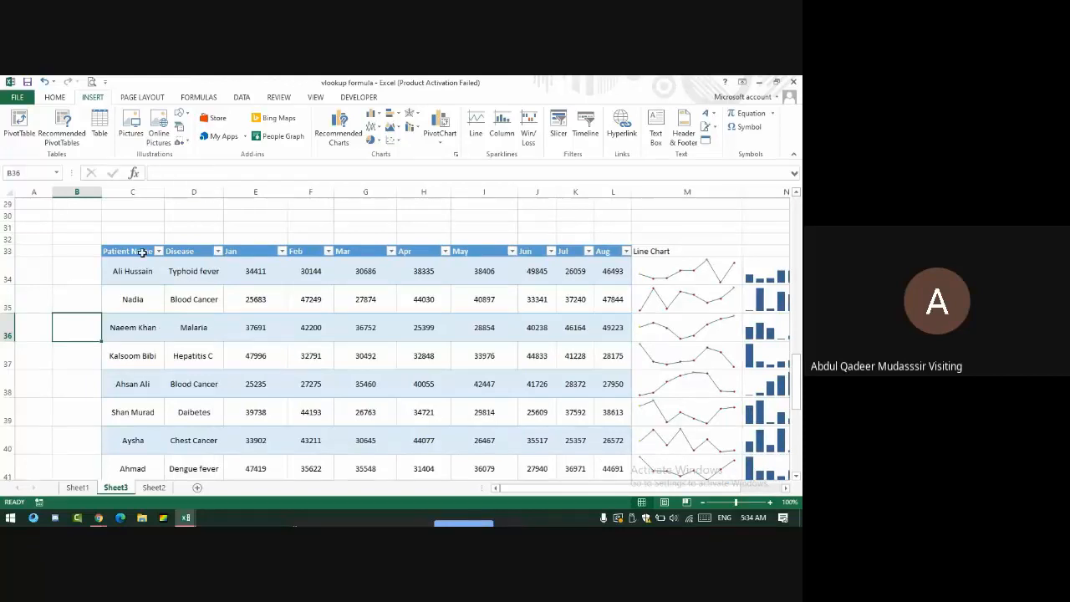
Step: Select the monthly table from its Patient Name header through the sparklines in column N and review it
drag(132, 253, 678, 478)
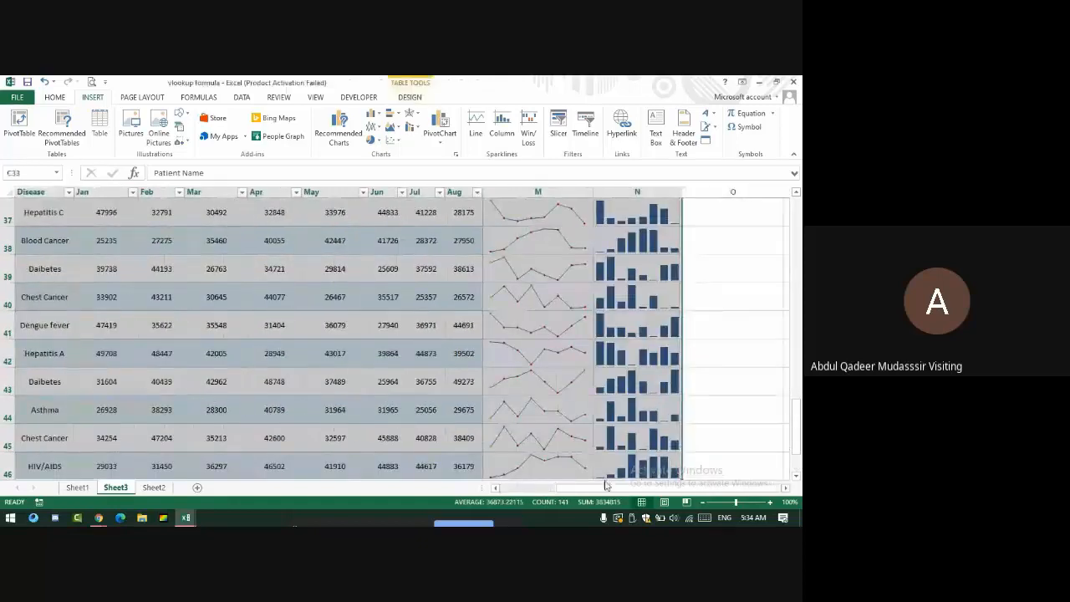
scroll(275, 383, down, 5)
scroll(219, 375, up, 12)
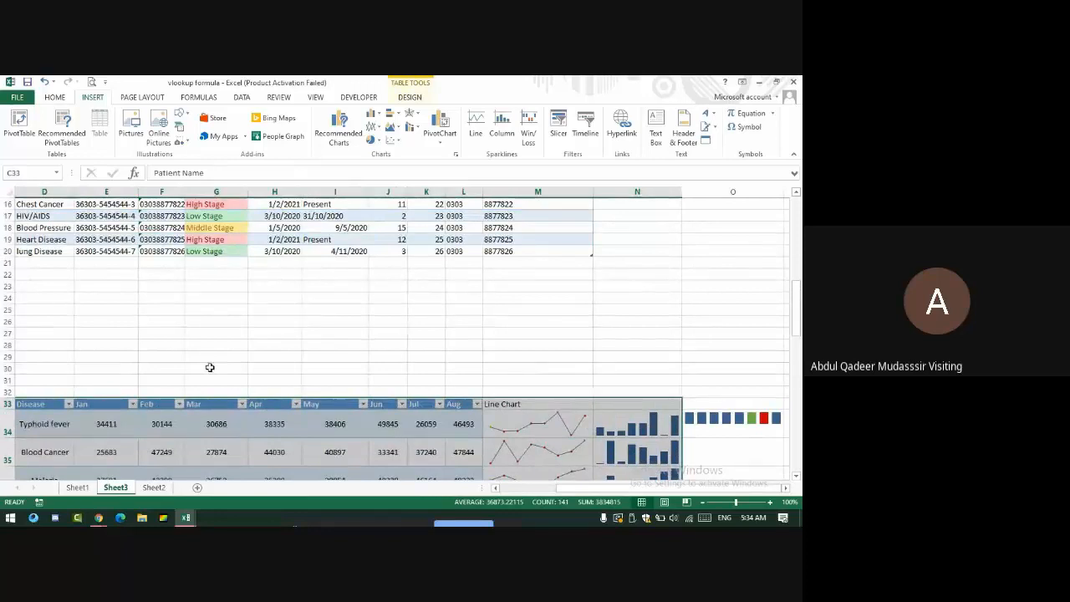
Step: Switch to the Google Meet call, look through the participant list and open the chat messages
key(alt+Tab)
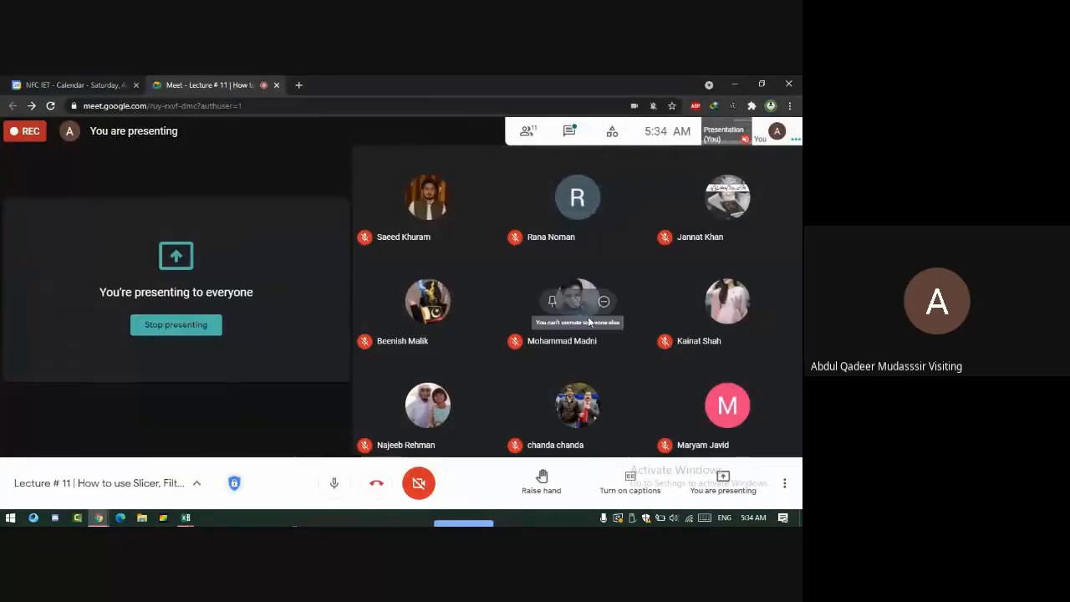
click(532, 144)
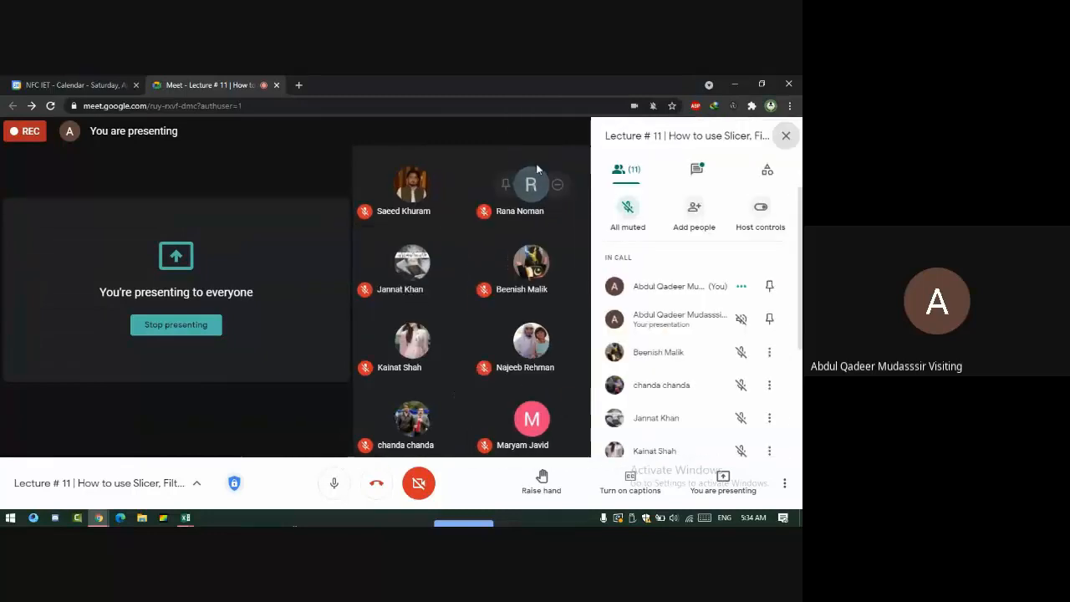
scroll(656, 326, down, 3)
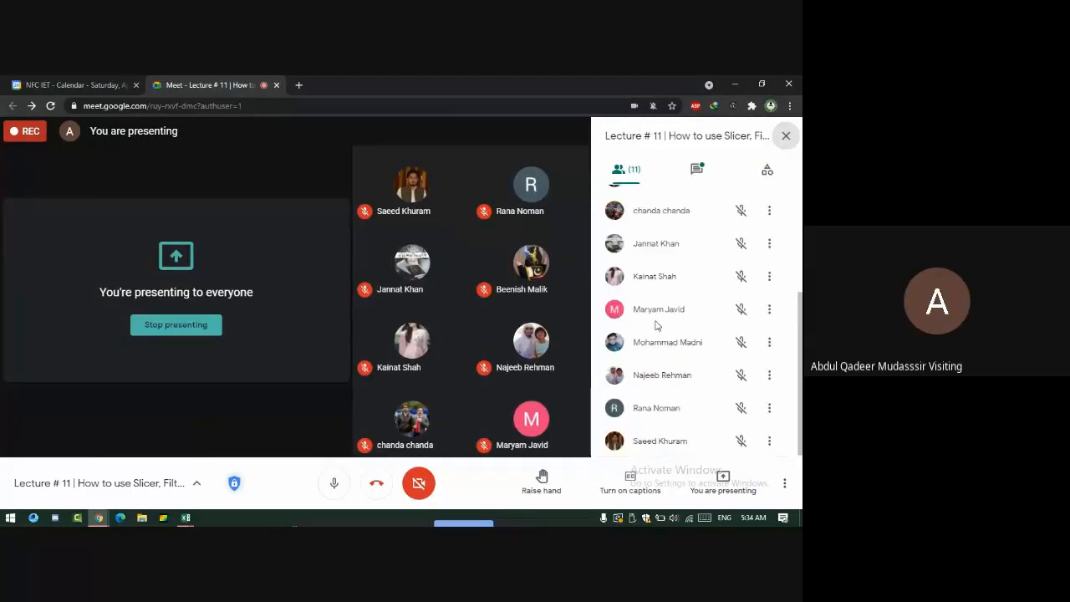
scroll(661, 326, up, 5)
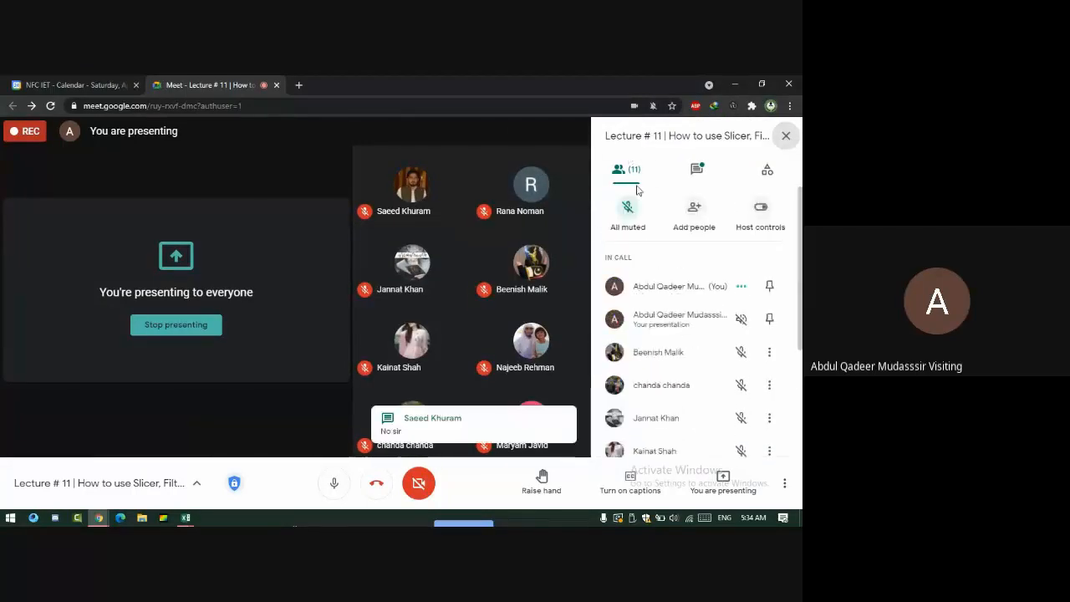
click(698, 170)
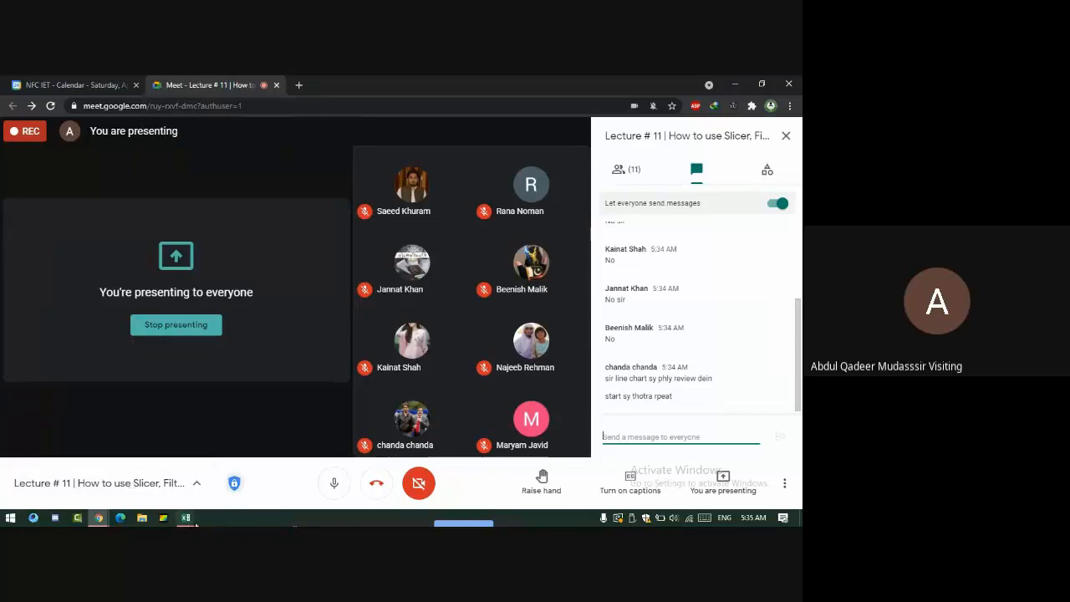
Step: Switch back to the Excel workbook and select the patient table's header row, B4:M4, on Sheet3
click(186, 518)
click(214, 470)
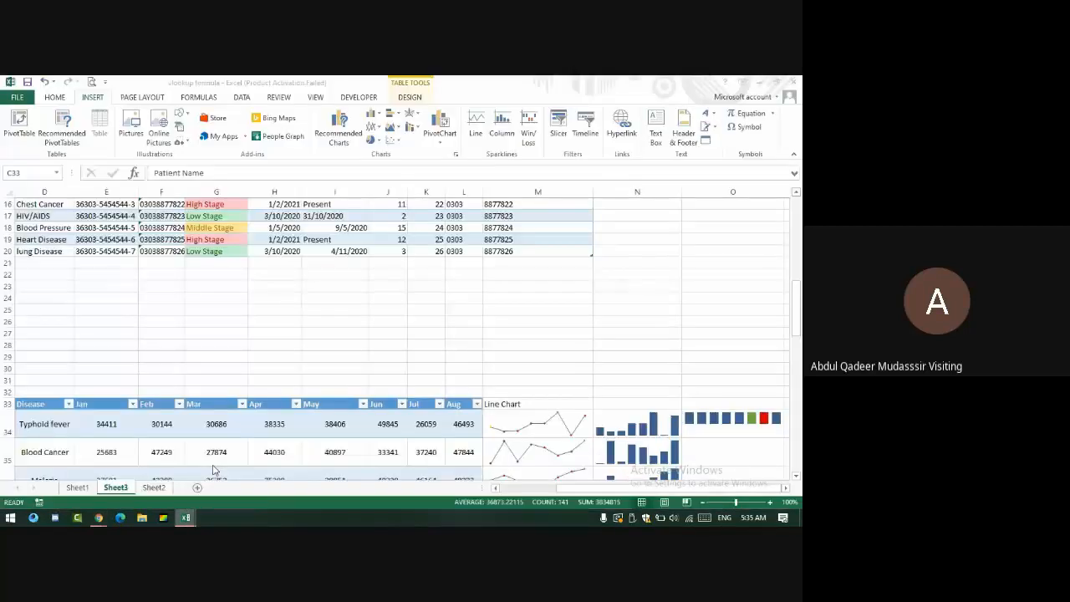
scroll(158, 374, up, 5)
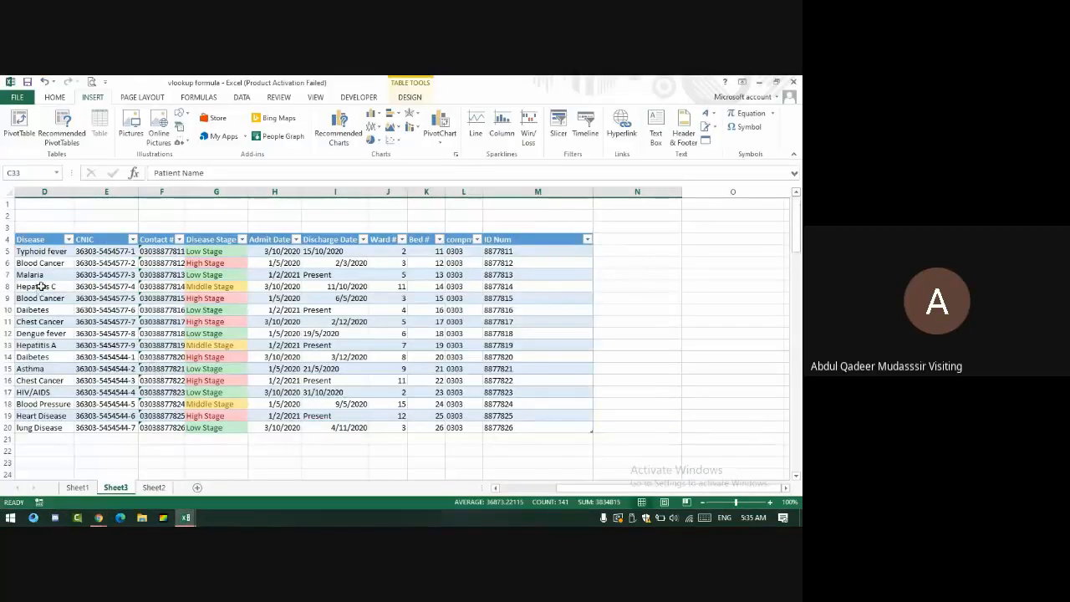
click(48, 242)
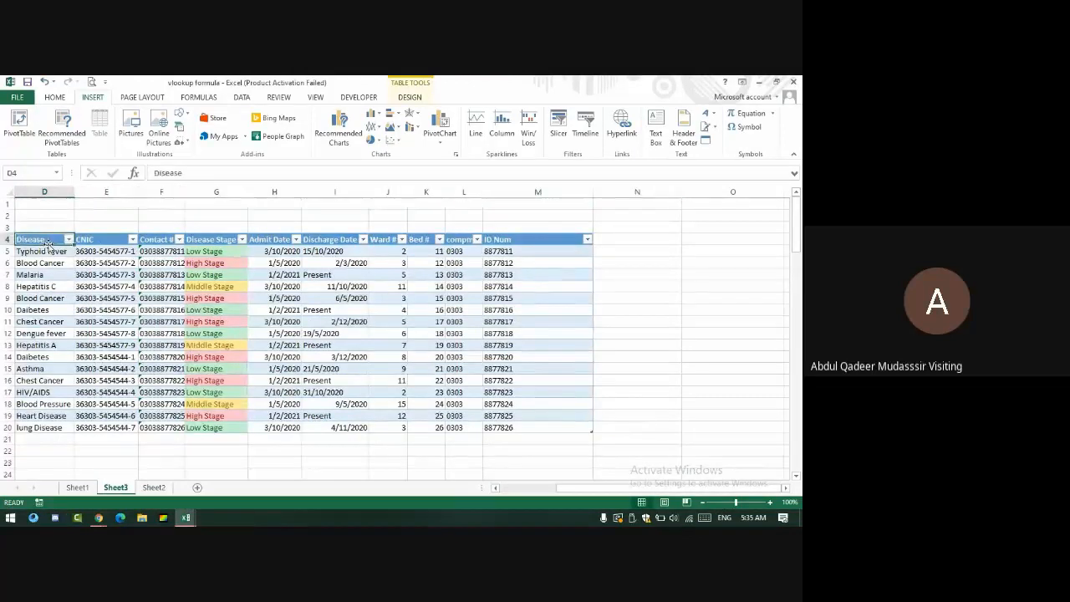
key(Left)
key(Left)
key(Left)
key(Right)
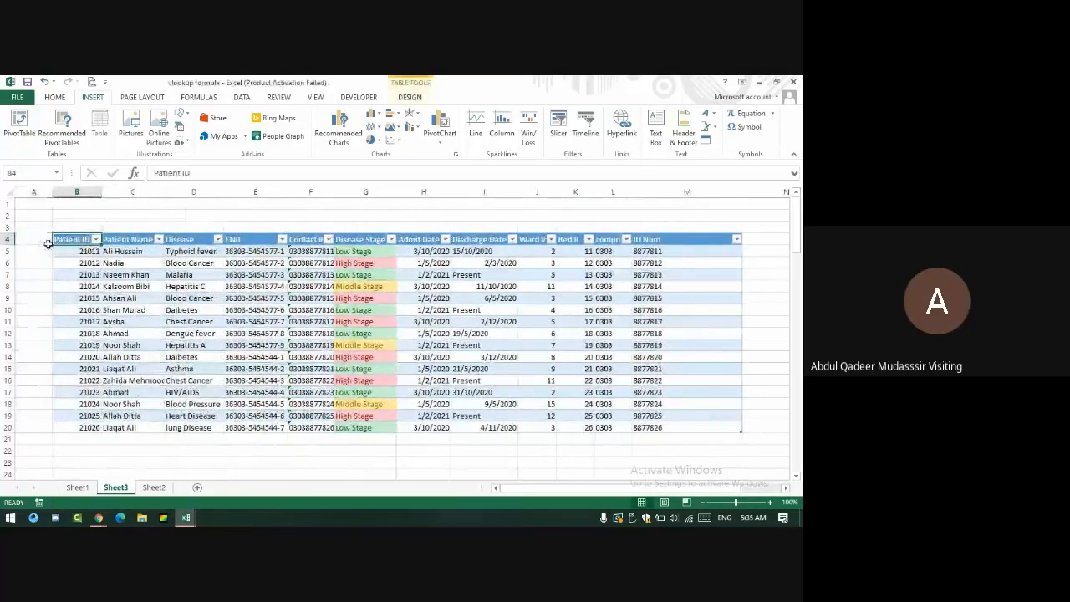
key(shift+Right)
key(shift+Right)
key(shift+Right)
key(shift+Right)
key(shift+Right)
key(shift+Right)
key(shift+Right)
key(shift+Right)
key(shift+Right)
key(shift+Right)
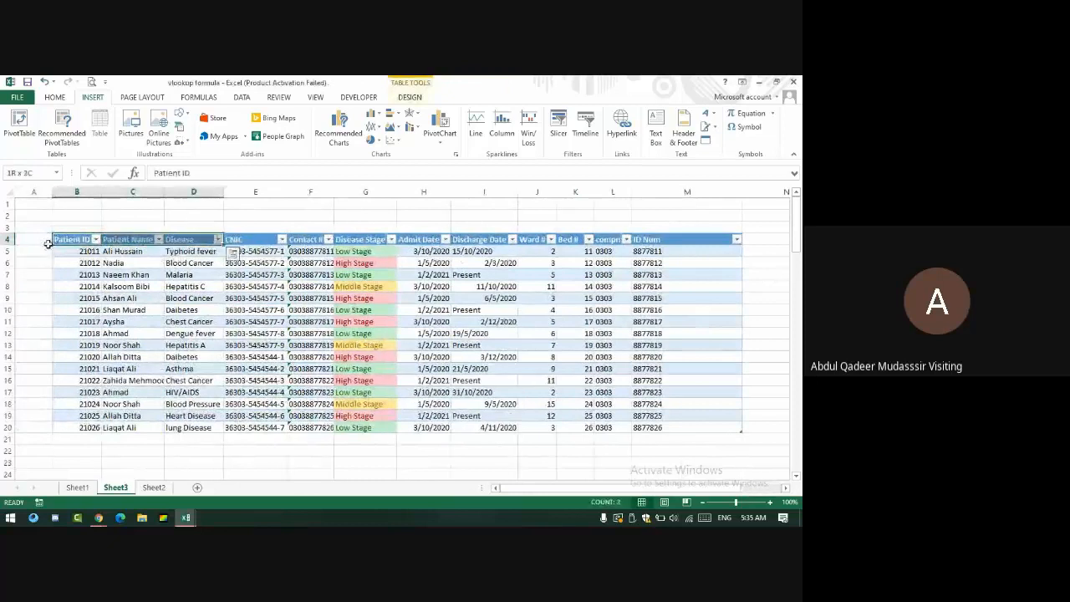
key(shift+Right)
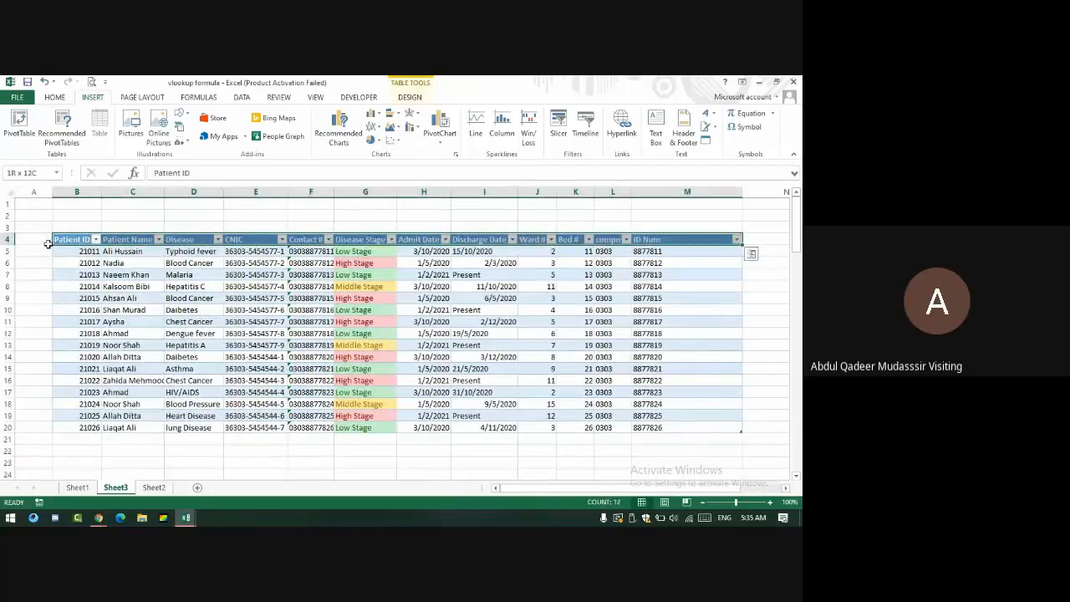
Step: Clear the whole patient table, B4:M20, from Sheet3
key(shift+Down)
key(shift+Down)
key(shift+Down)
key(shift+Down)
key(shift+Down)
key(shift+Down)
key(shift+Down)
key(shift+Down)
key(shift+Down)
key(shift+Down)
key(shift+Down)
key(shift+Down)
key(shift+Down)
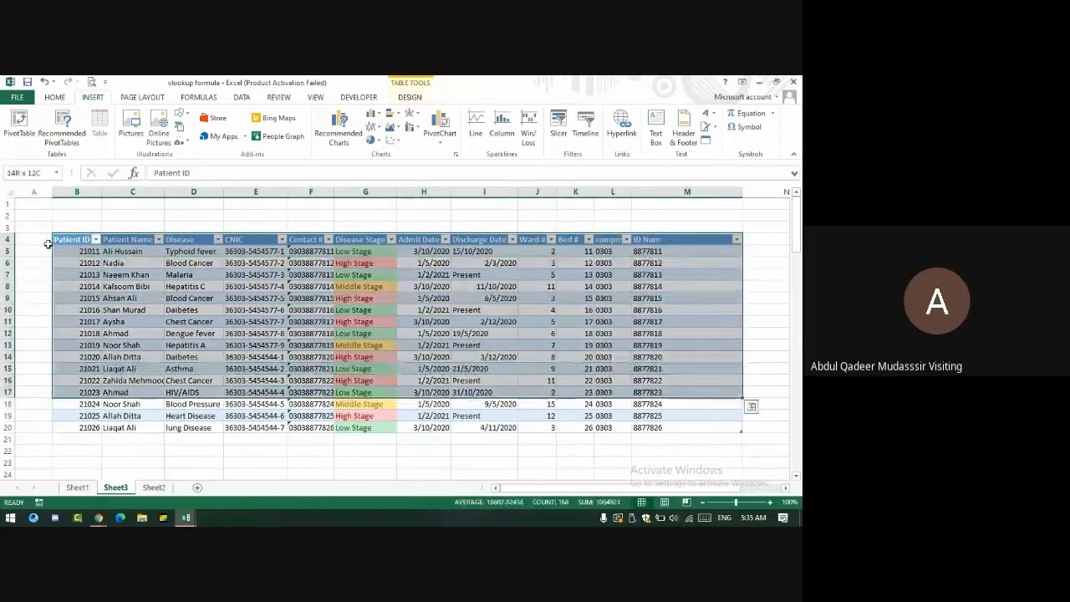
key(shift+Down)
key(shift+Down)
key(shift+Down)
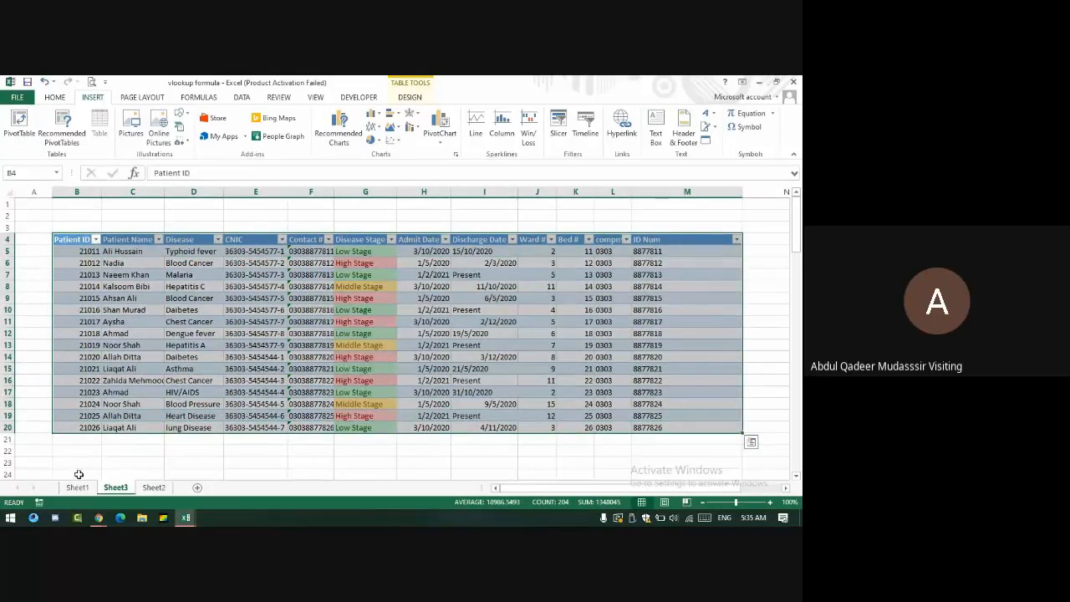
click(77, 488)
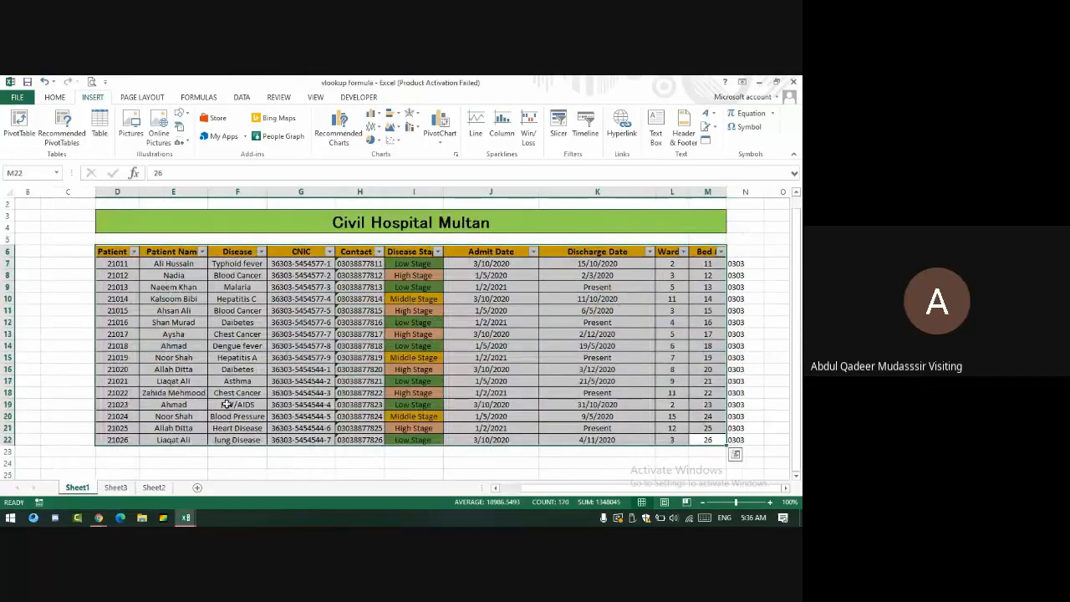
click(115, 488)
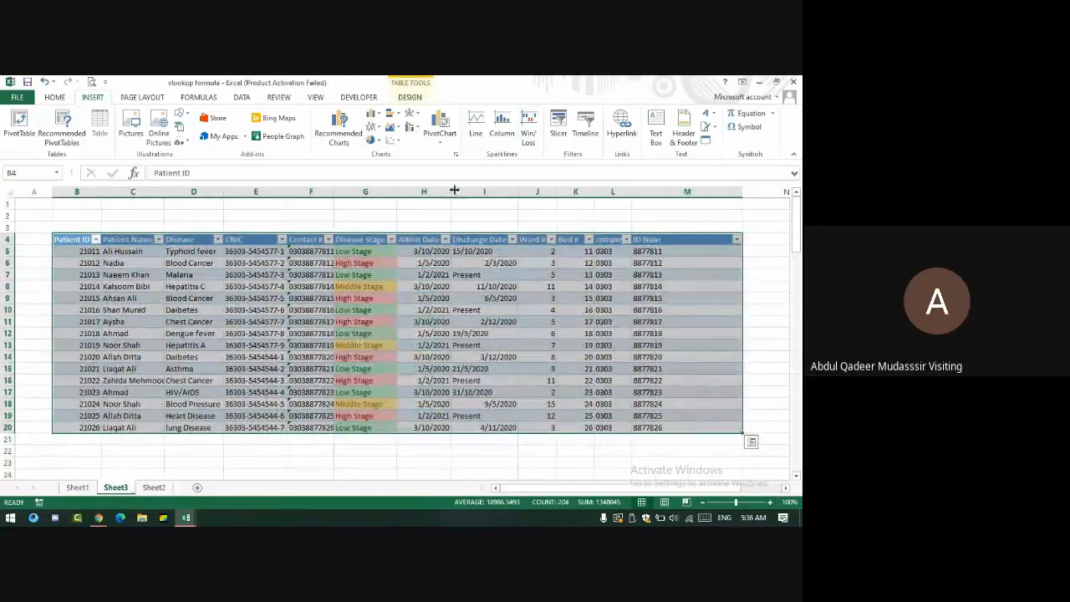
key(Delete)
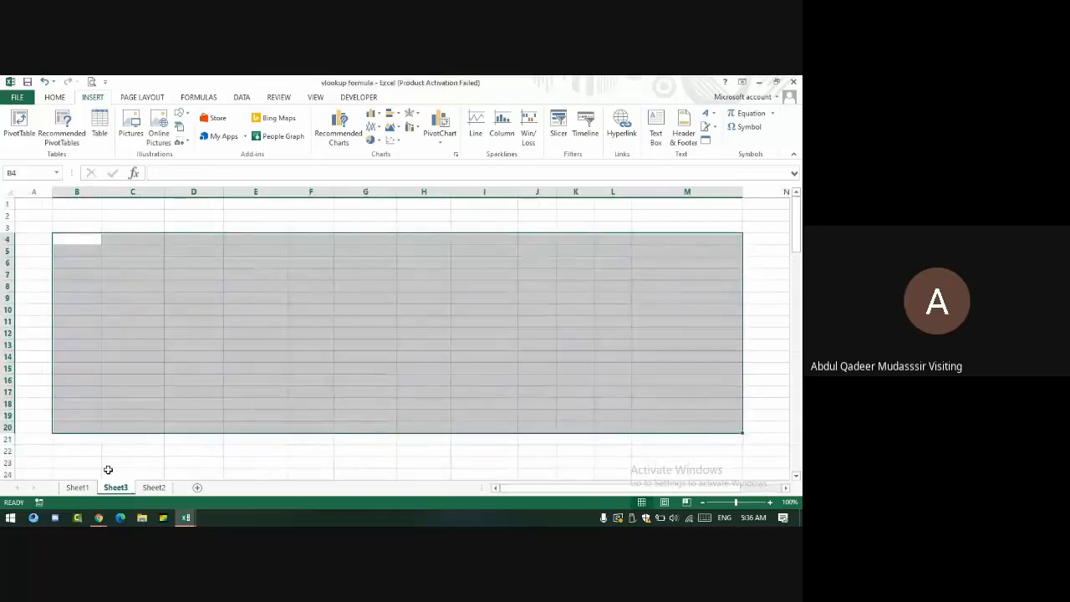
Step: Copy the hospital patient table, D6:M22, from Sheet1 and paste it at B4 on Sheet3 as values and number formatting
click(77, 487)
key(ctrl+c)
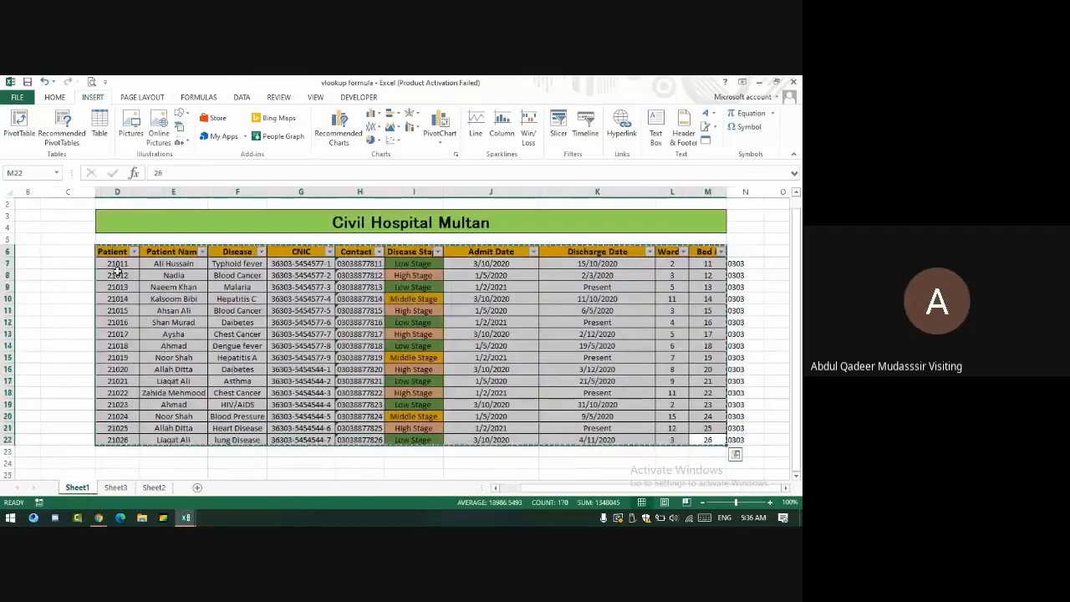
key(ctrl+Page_Down)
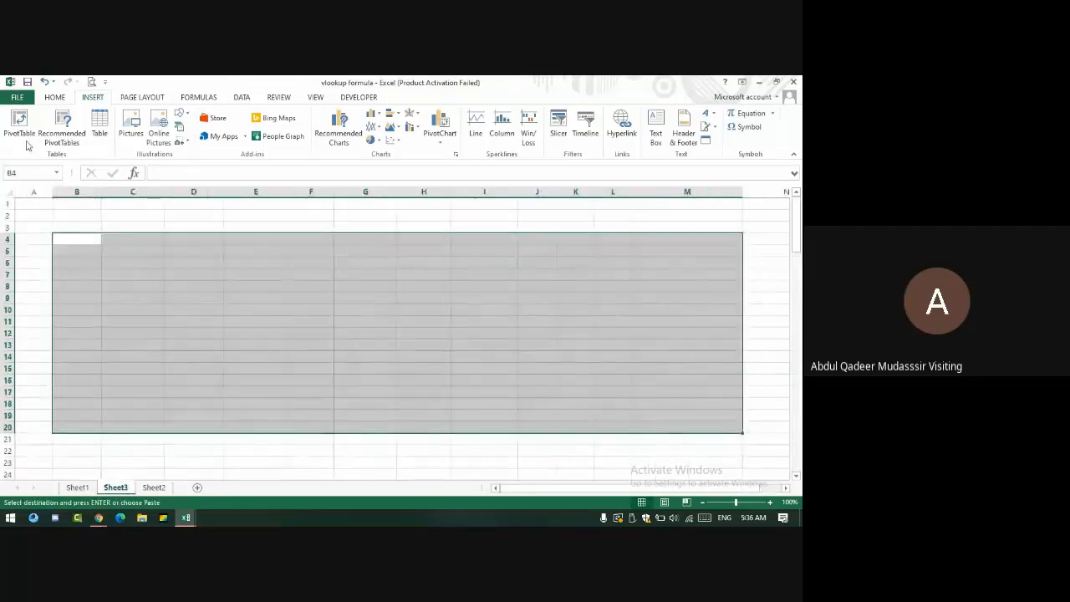
click(55, 97)
click(87, 244)
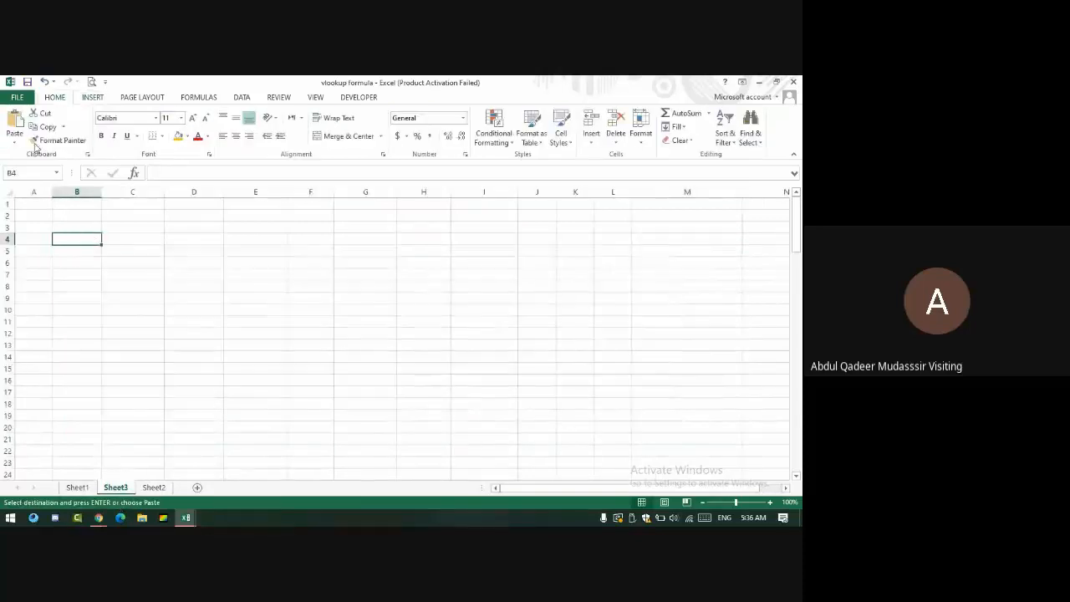
click(14, 140)
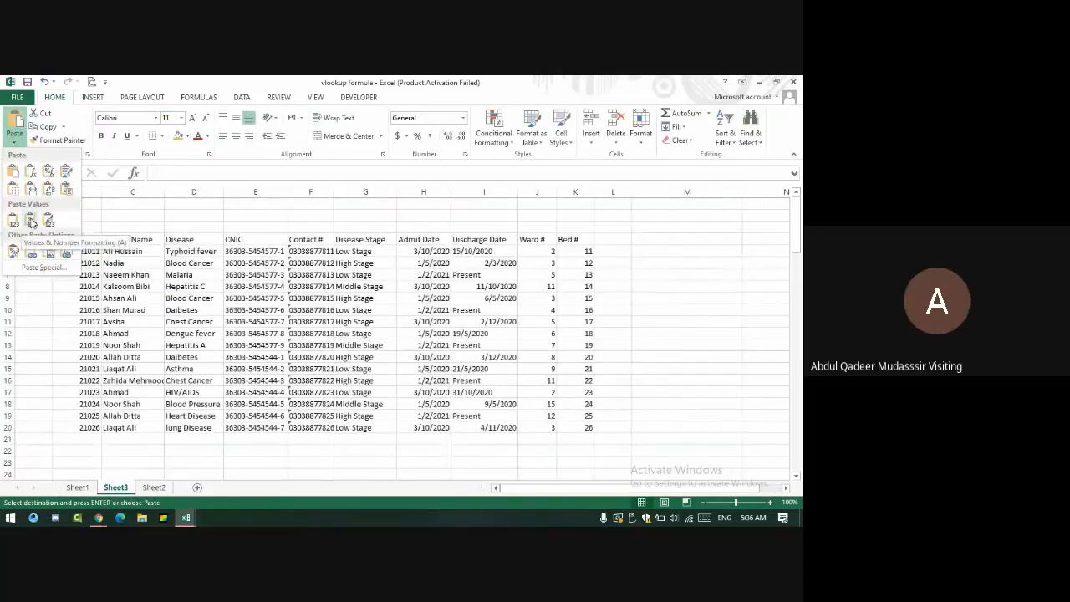
click(30, 224)
Step: Convert B4:K20 into a table with headers and AutoFit its Disease Stage and Contact # columns
drag(79, 240, 592, 428)
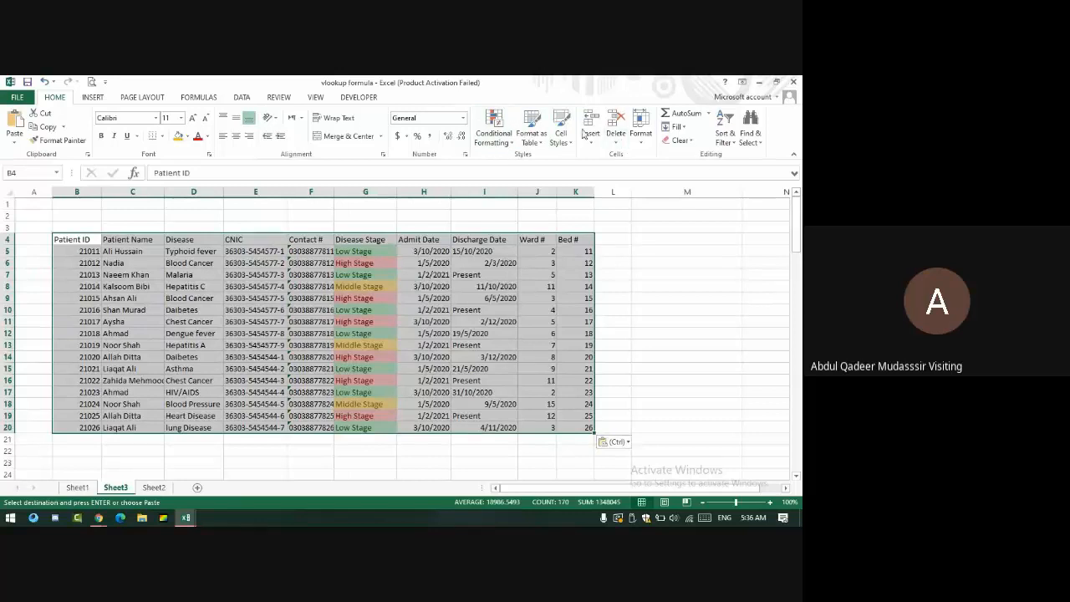
click(95, 98)
click(99, 126)
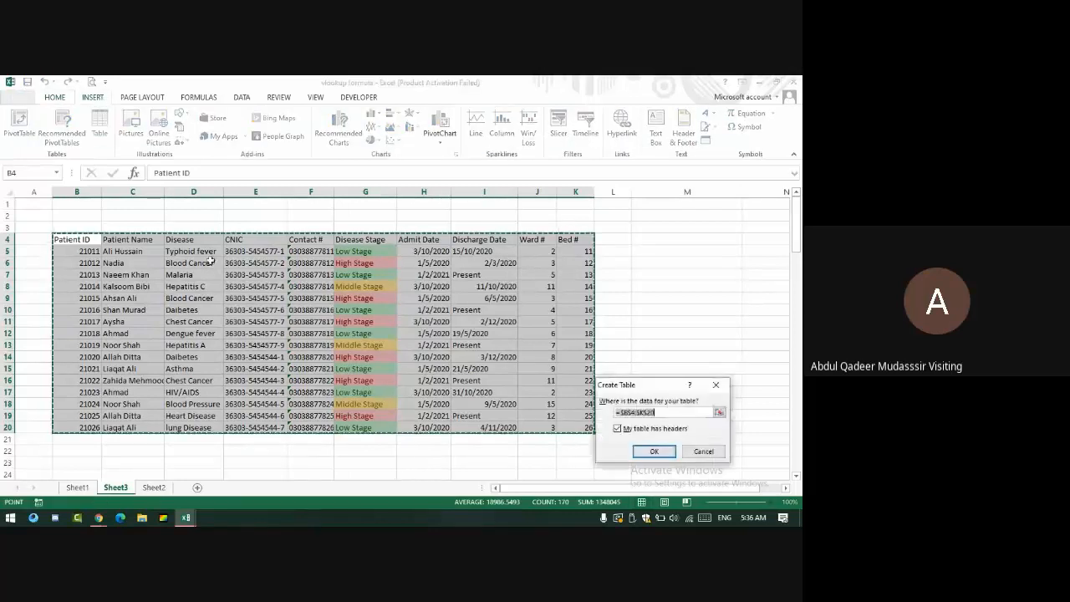
click(654, 451)
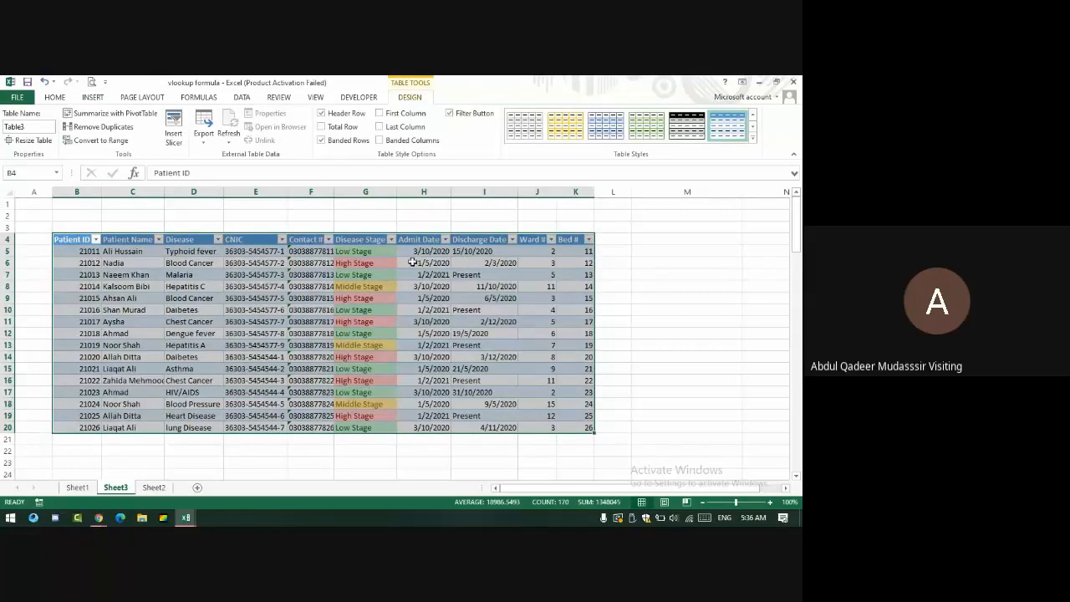
click(397, 201)
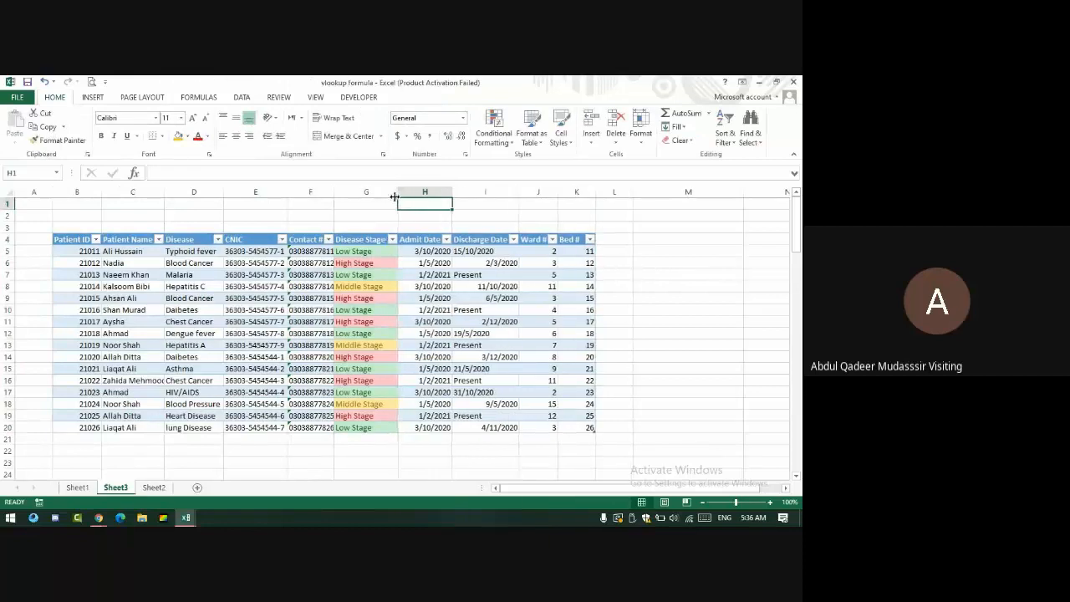
double_click(336, 189)
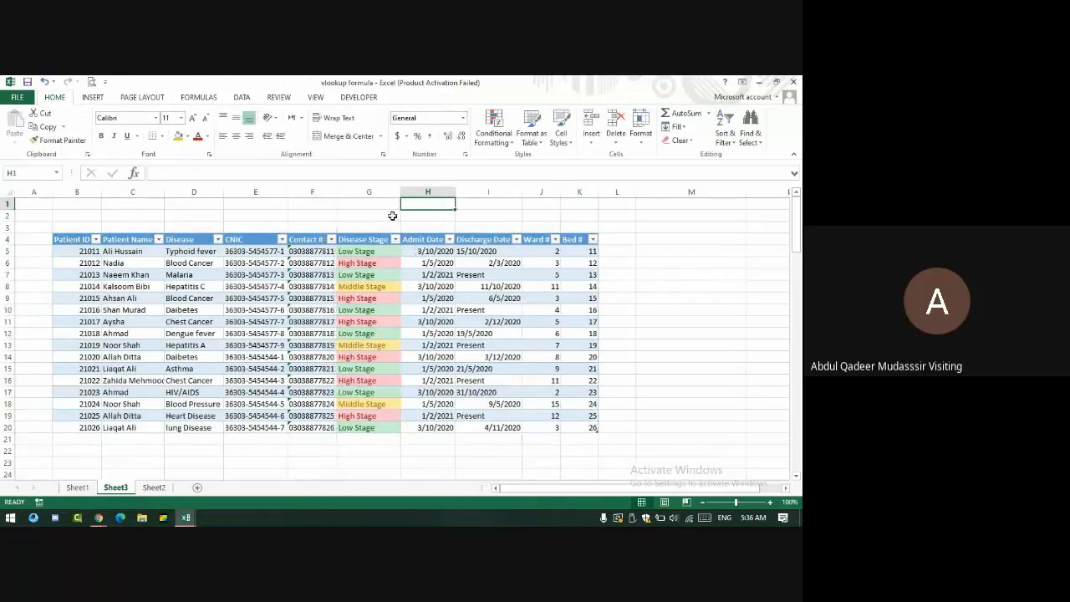
Step: Filter the Disease Stage column to show only High Stage, and restore all stages
drag(376, 250, 387, 428)
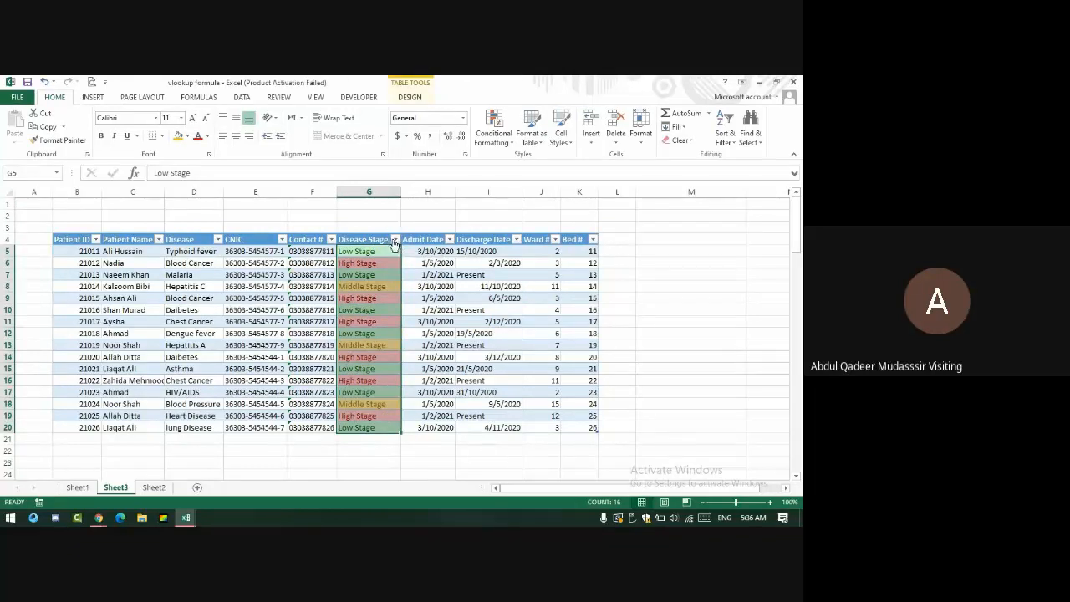
click(395, 239)
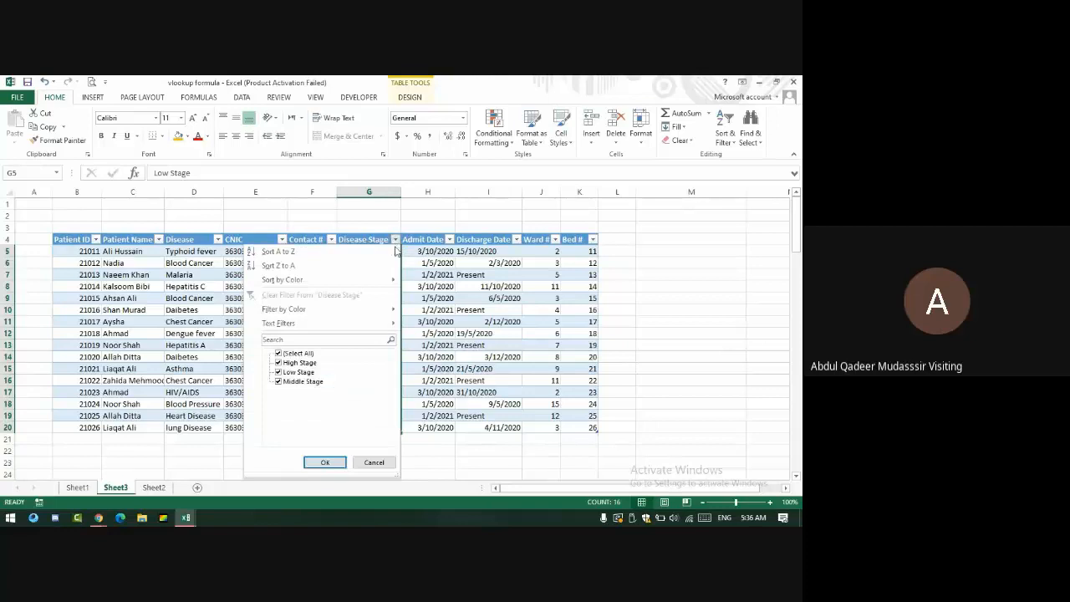
click(278, 354)
click(278, 363)
click(325, 463)
click(395, 241)
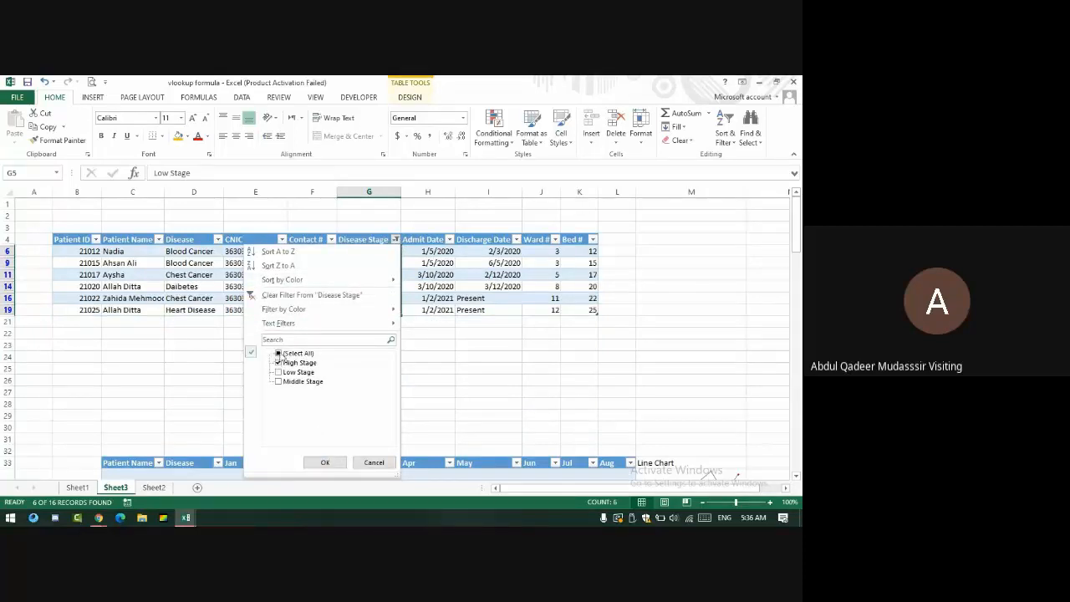
click(279, 353)
click(328, 463)
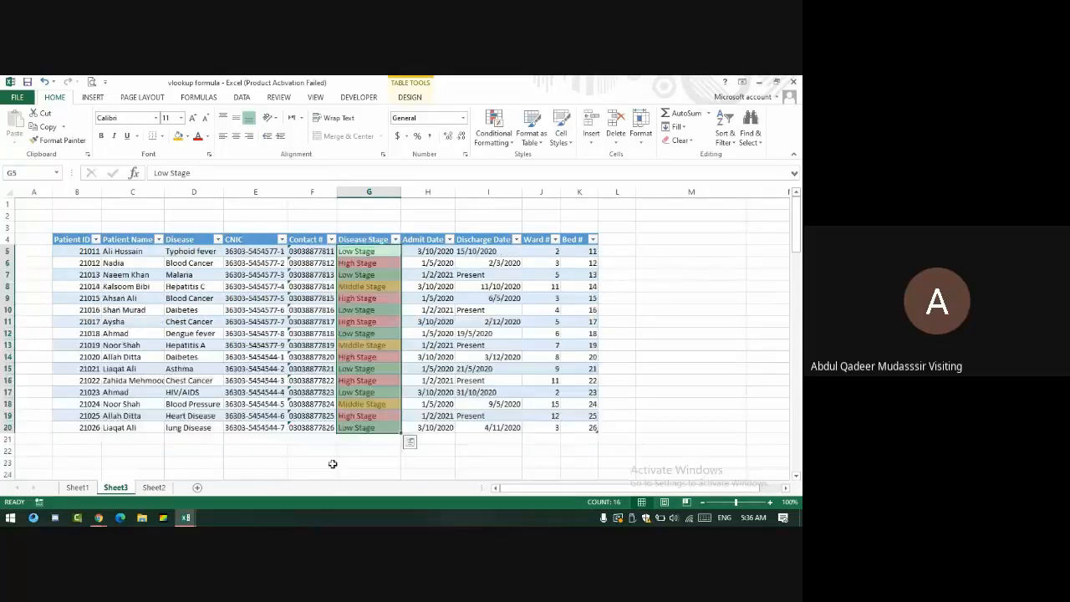
Step: Filter the Disease Stage column by the green color of the Low Stage cells
click(396, 240)
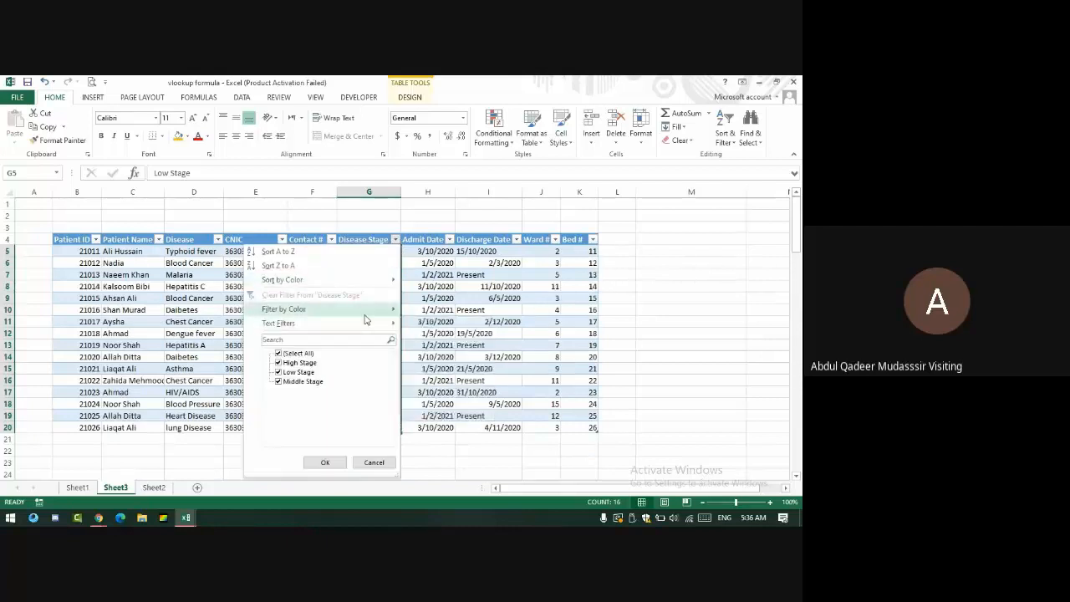
mouse_move(385, 311)
click(447, 323)
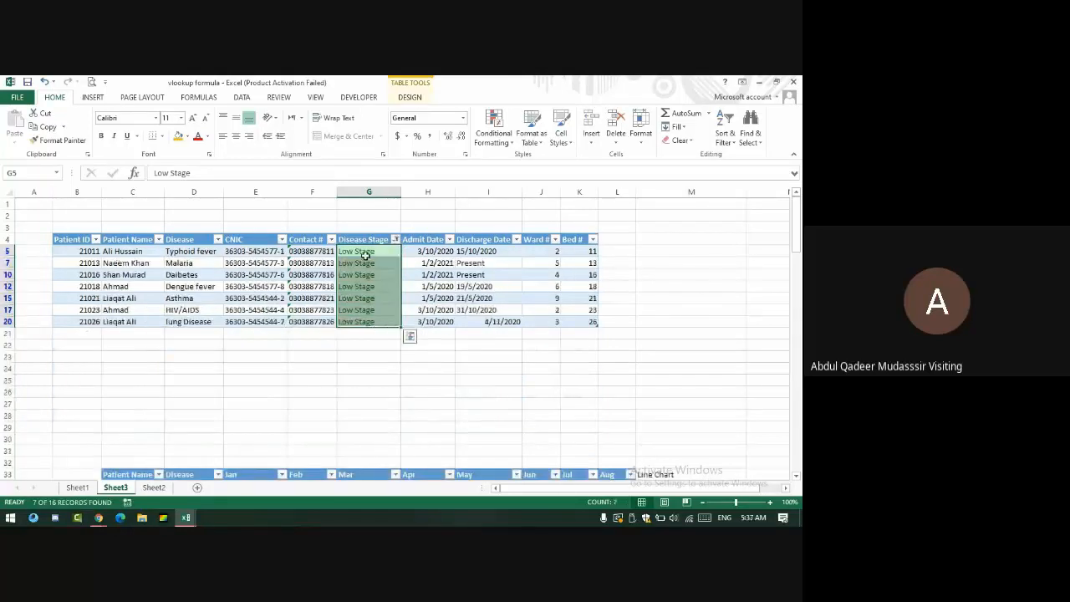
Step: Filter the Disease Stage column by the red color of the High Stage cells, and clear the filter
click(396, 240)
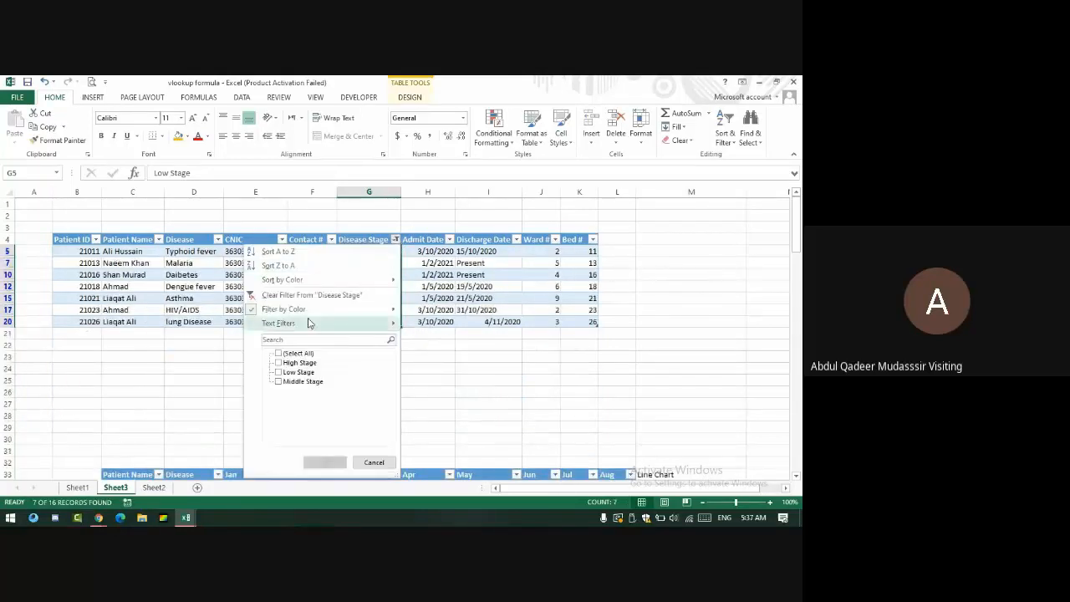
mouse_move(329, 309)
click(430, 340)
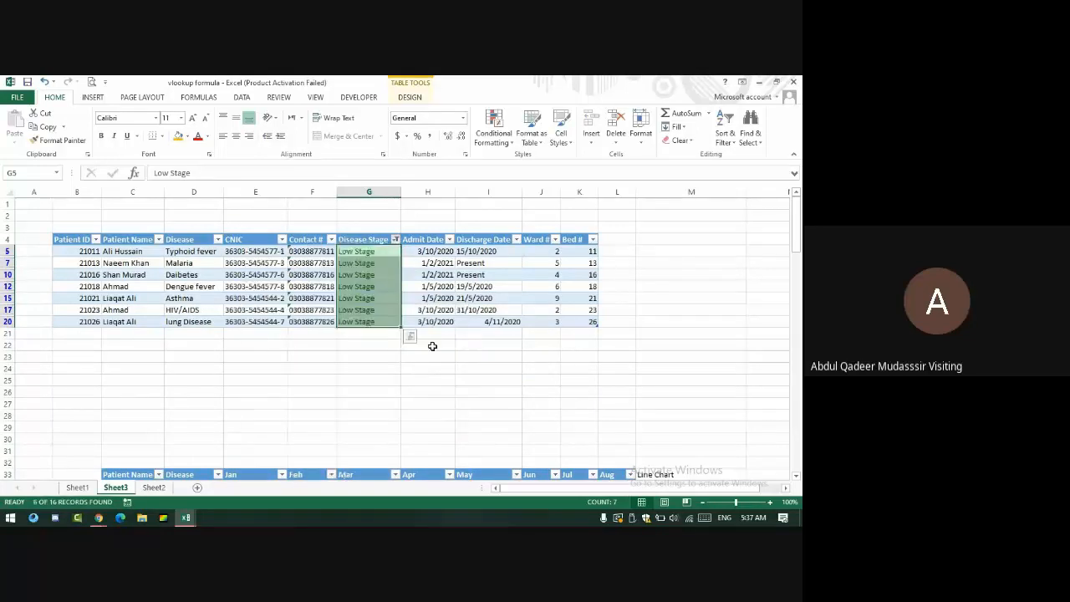
click(389, 251)
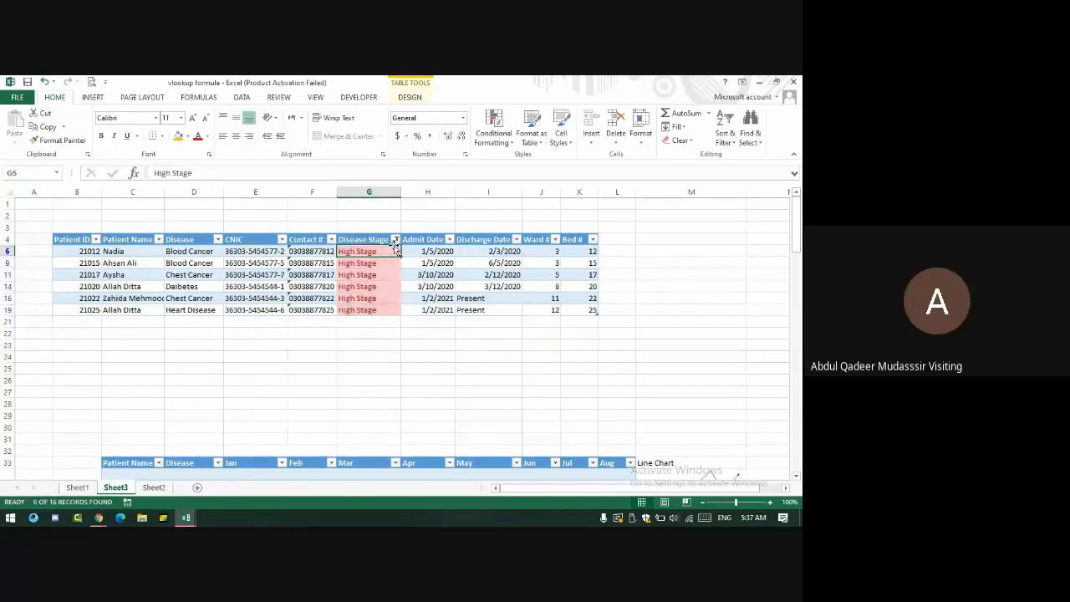
click(395, 240)
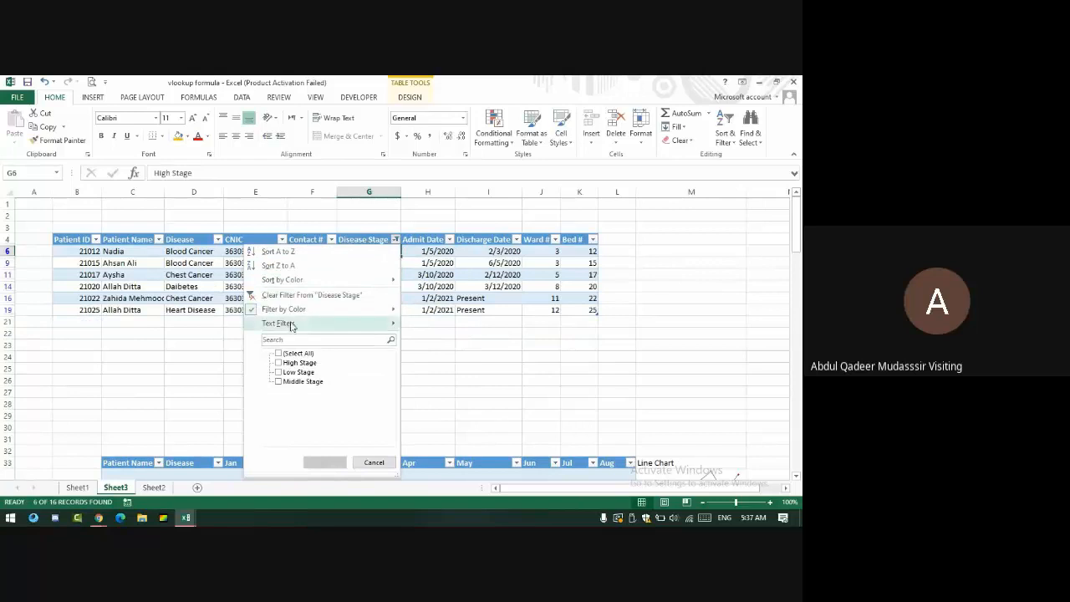
click(293, 295)
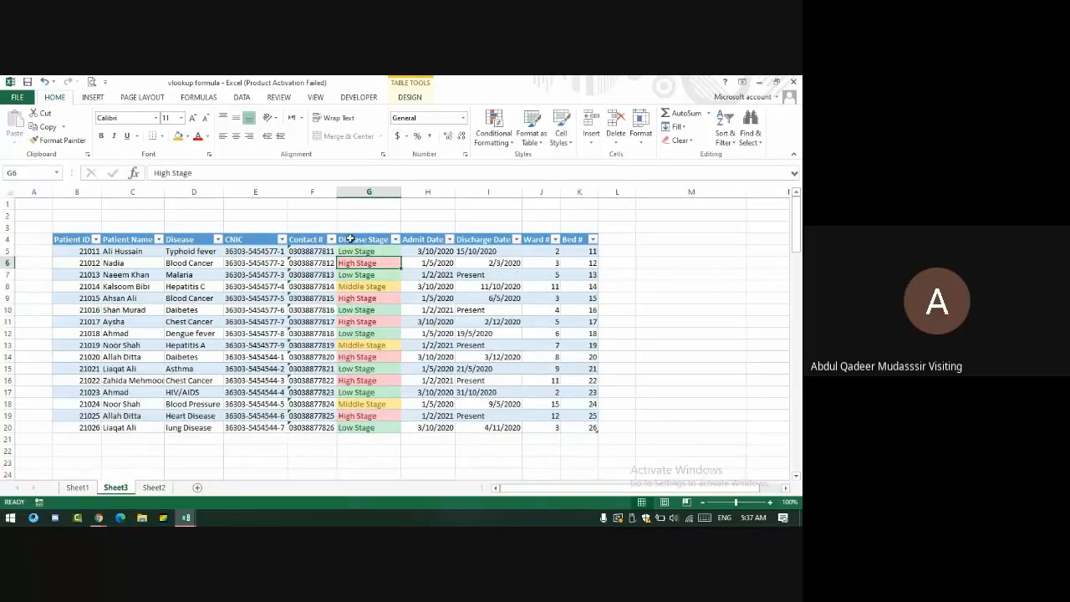
Step: Try to insert a slicer for the patient range on Sheet1 and check the Data Model in the existing connections
click(93, 98)
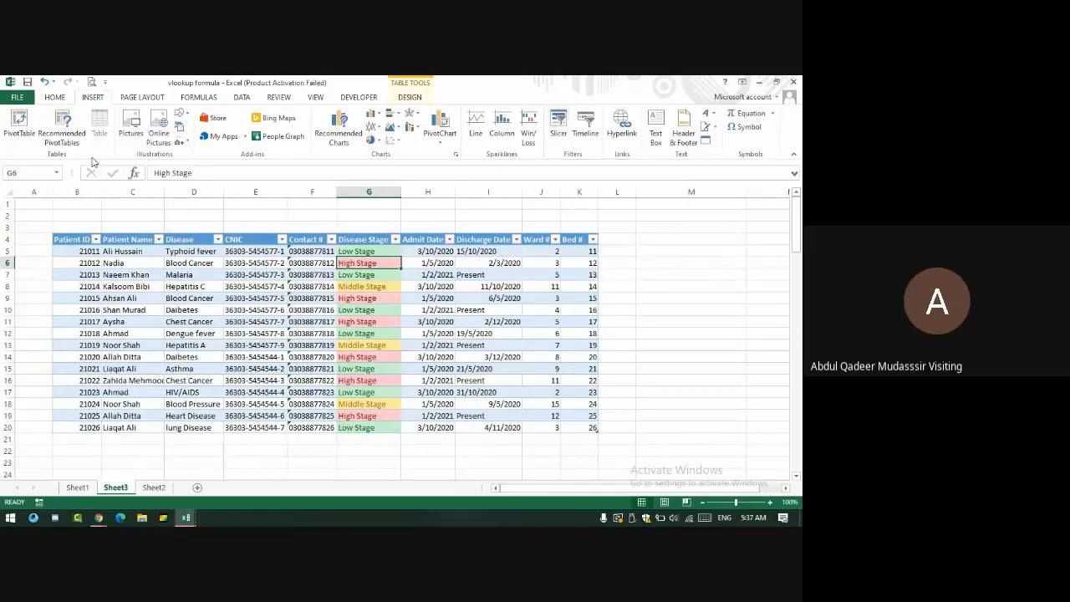
click(84, 493)
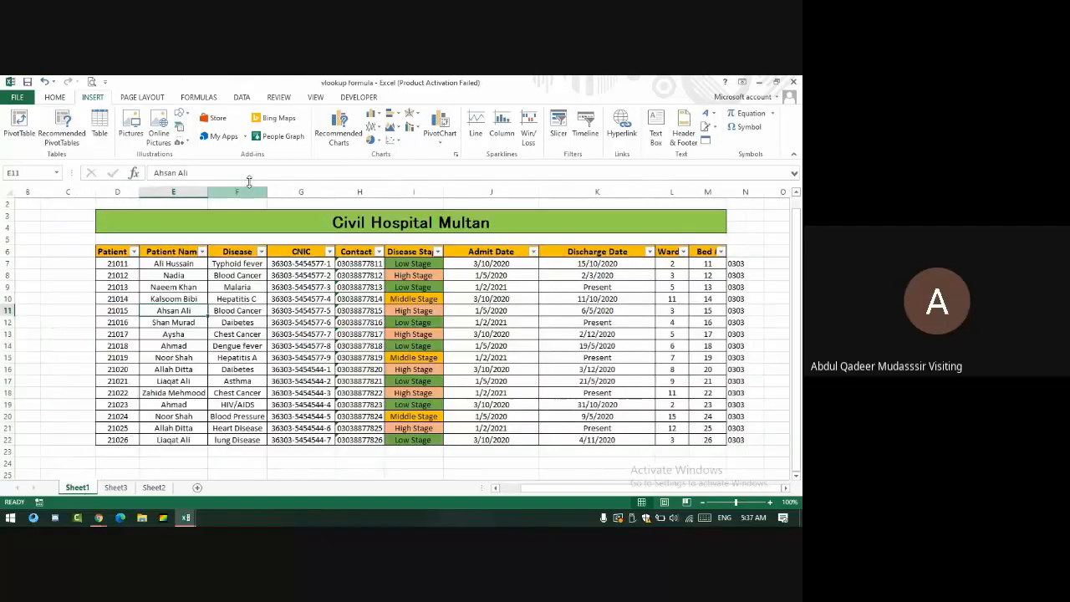
click(558, 125)
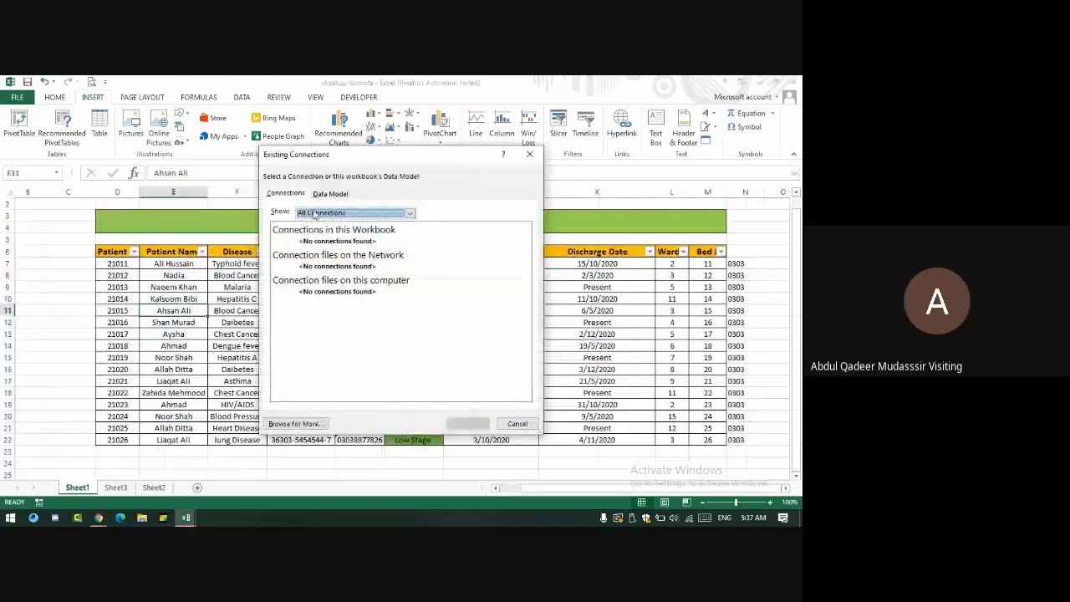
click(343, 193)
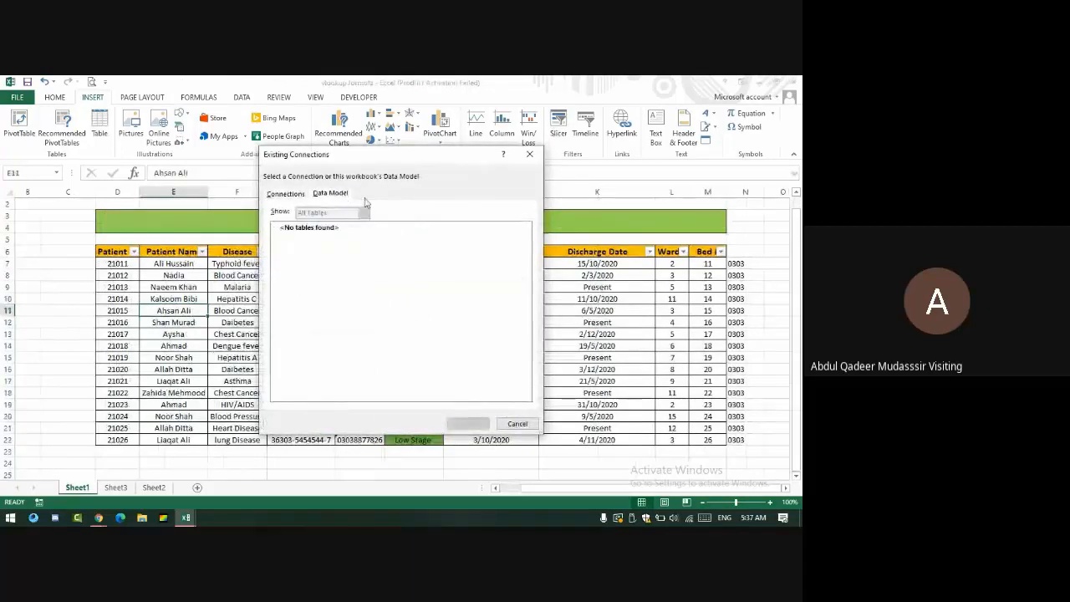
click(525, 158)
Step: Insert a Disease Stage slicer for the Sheet3 patient table, placed just beside column K and shortened to about 1.24" high
click(116, 488)
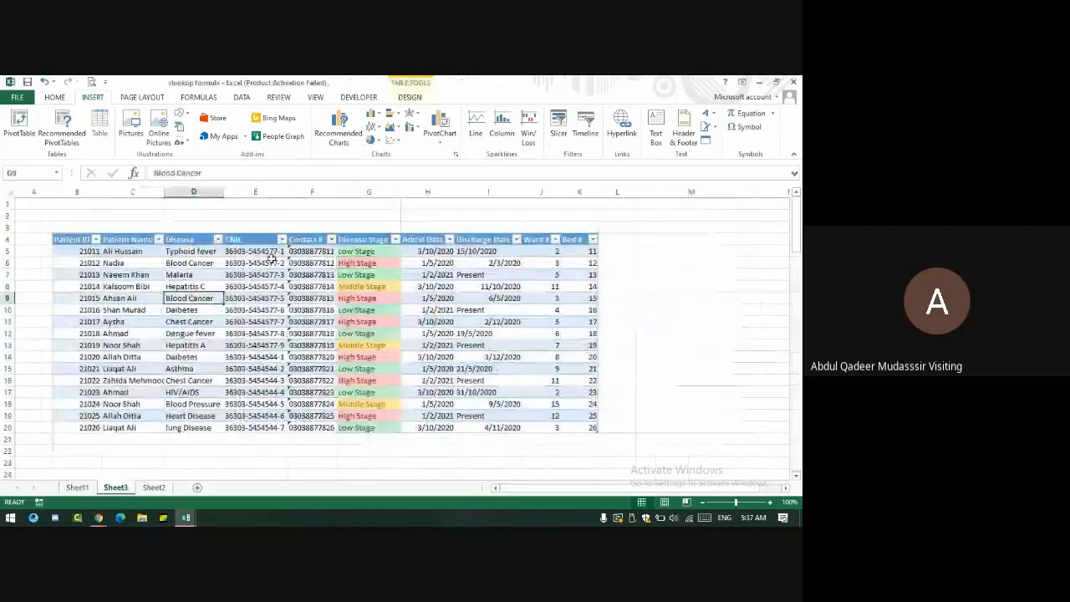
click(559, 126)
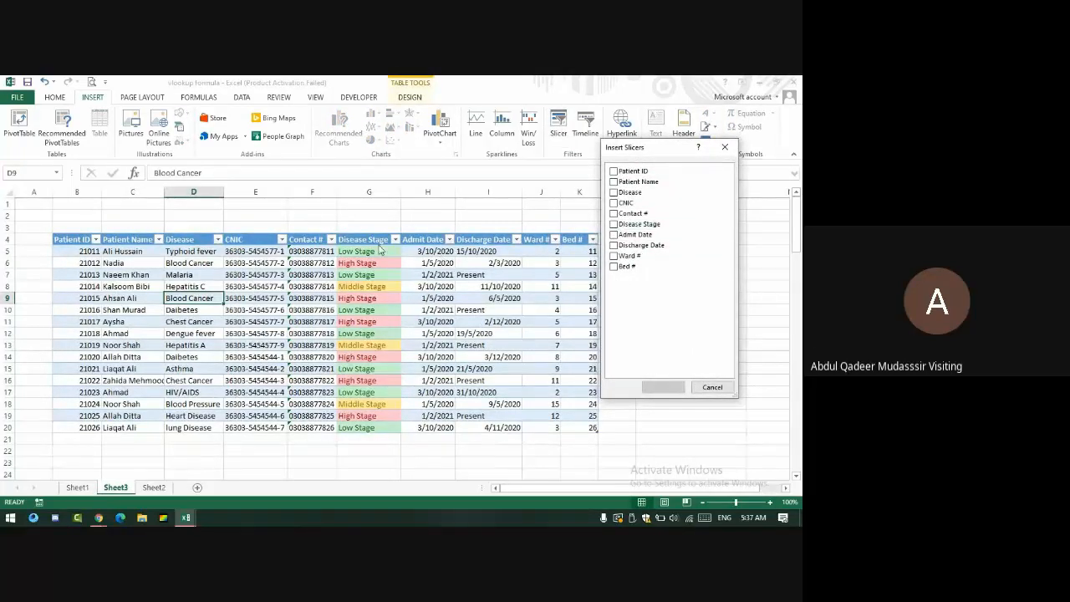
click(614, 224)
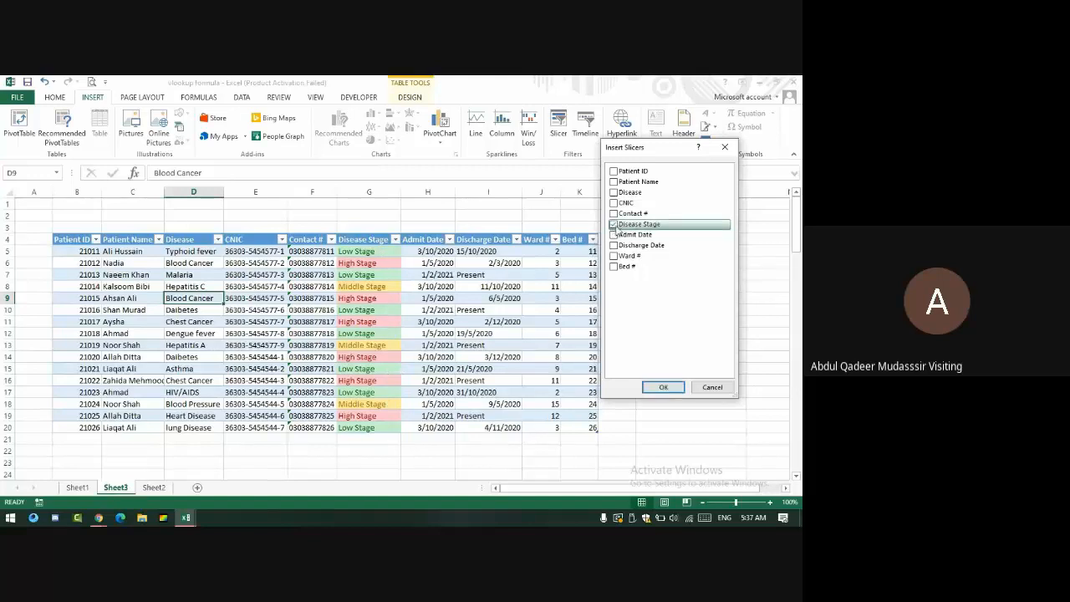
click(664, 388)
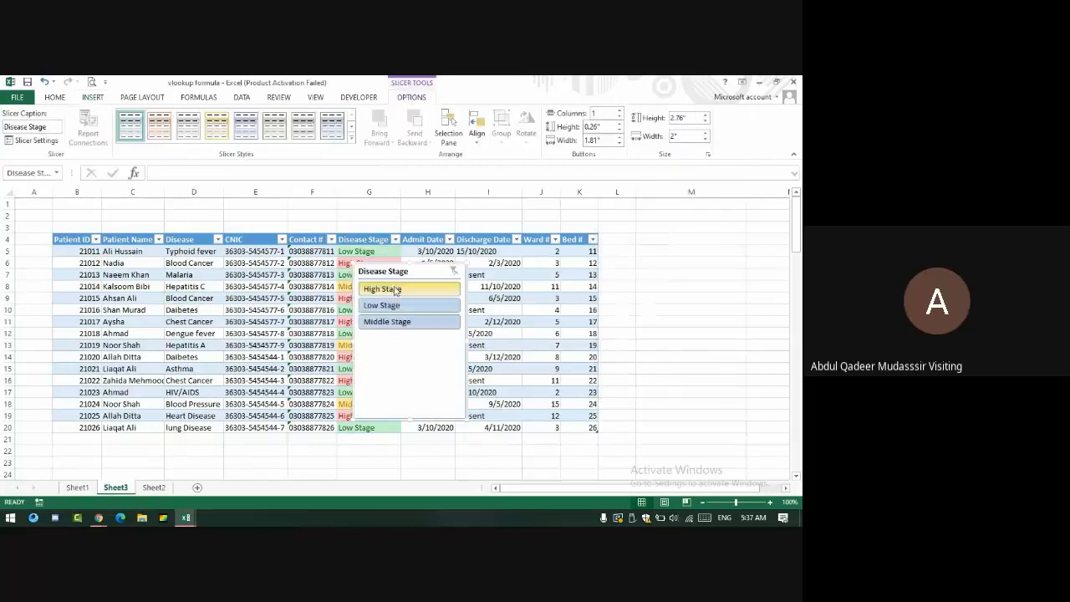
drag(412, 270, 633, 248)
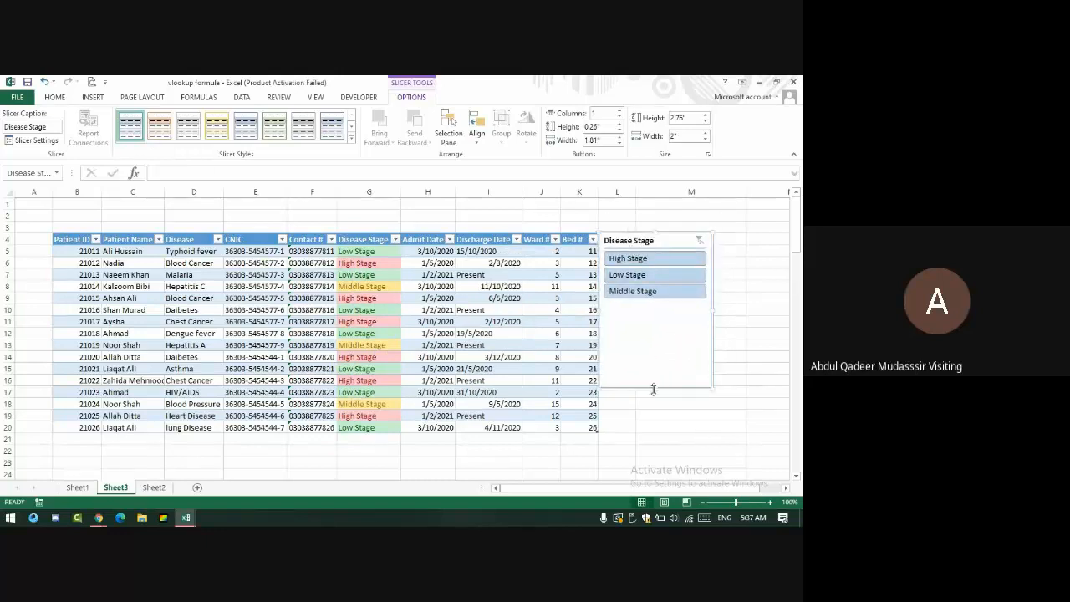
drag(654, 388, 662, 306)
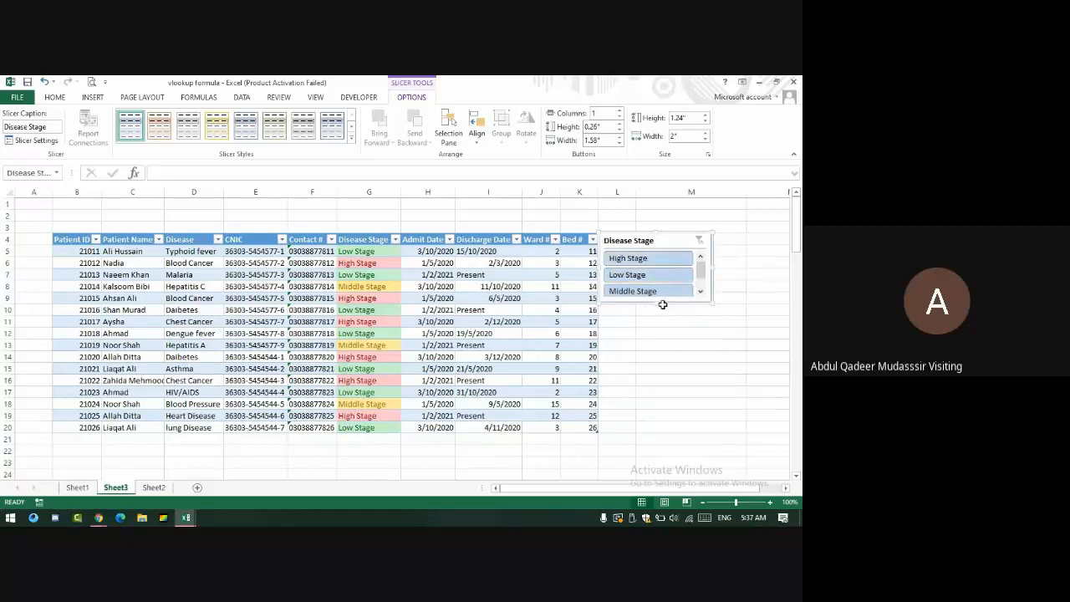
Step: Enlarge the Disease Stage slicer to about 1.45" high and filter the patient table by High, Low and Middle Stage in turn, clearing the filter
drag(656, 303, 654, 315)
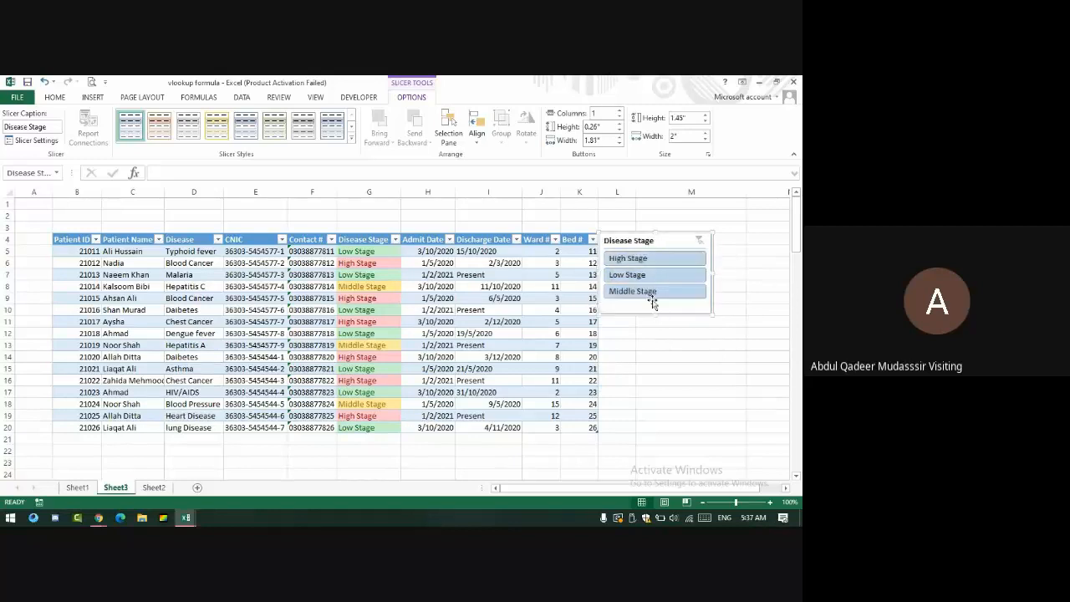
click(635, 259)
click(635, 275)
click(633, 291)
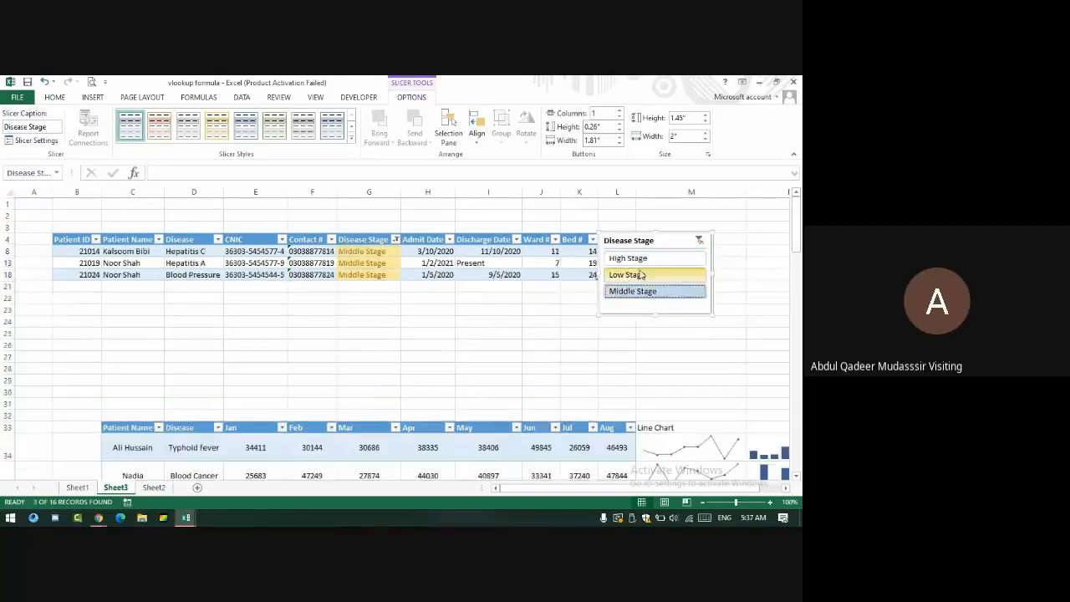
click(629, 258)
click(633, 292)
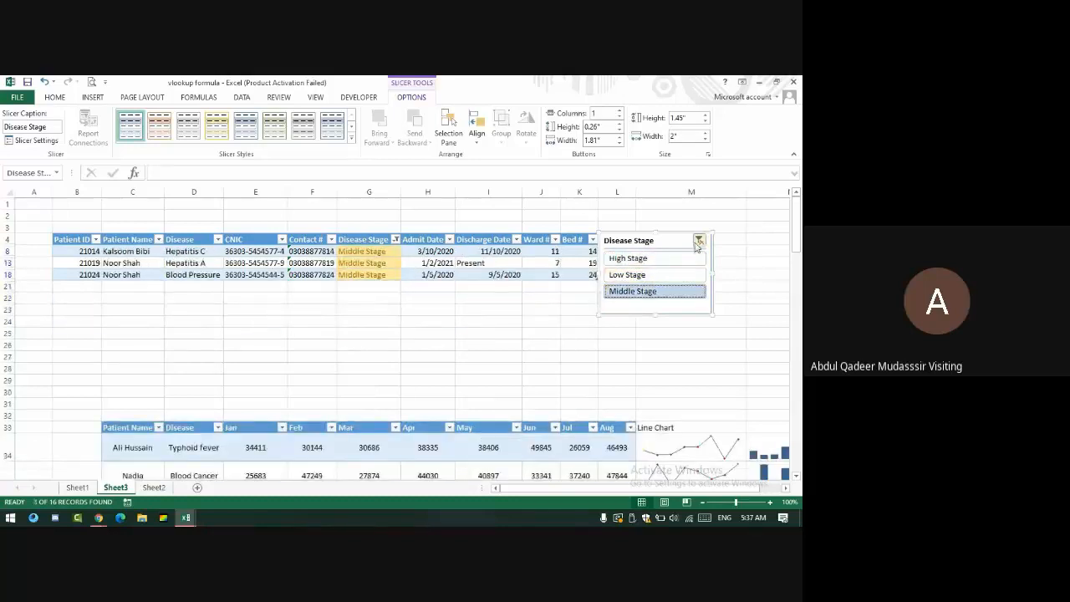
click(699, 241)
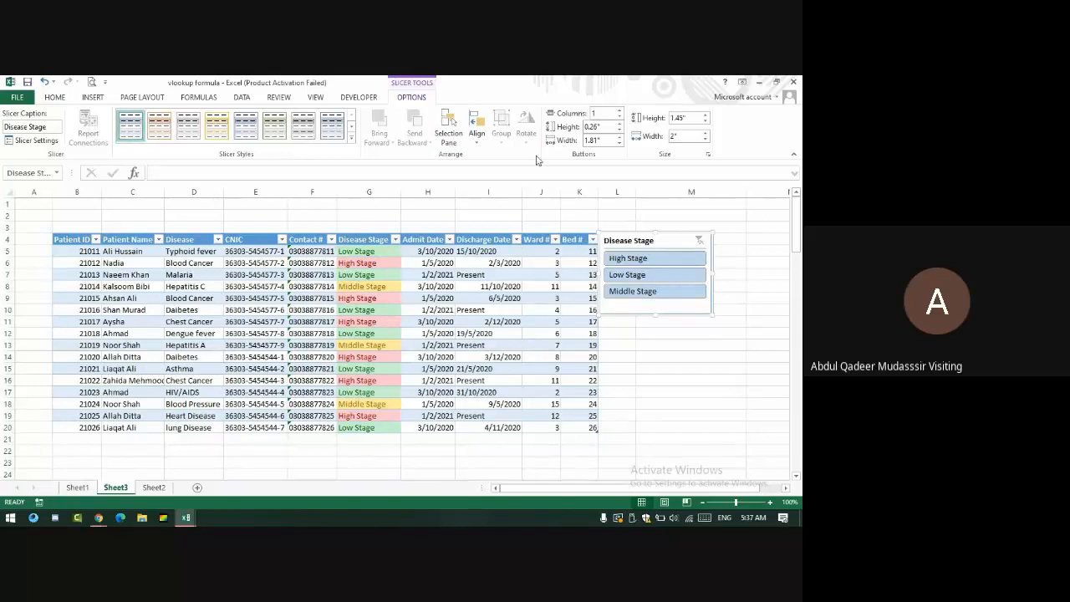
Step: Insert a Ward # slicer for the patient table, narrowed to about 1.01" and placed just beside the Disease Stage slicer
click(80, 99)
click(562, 134)
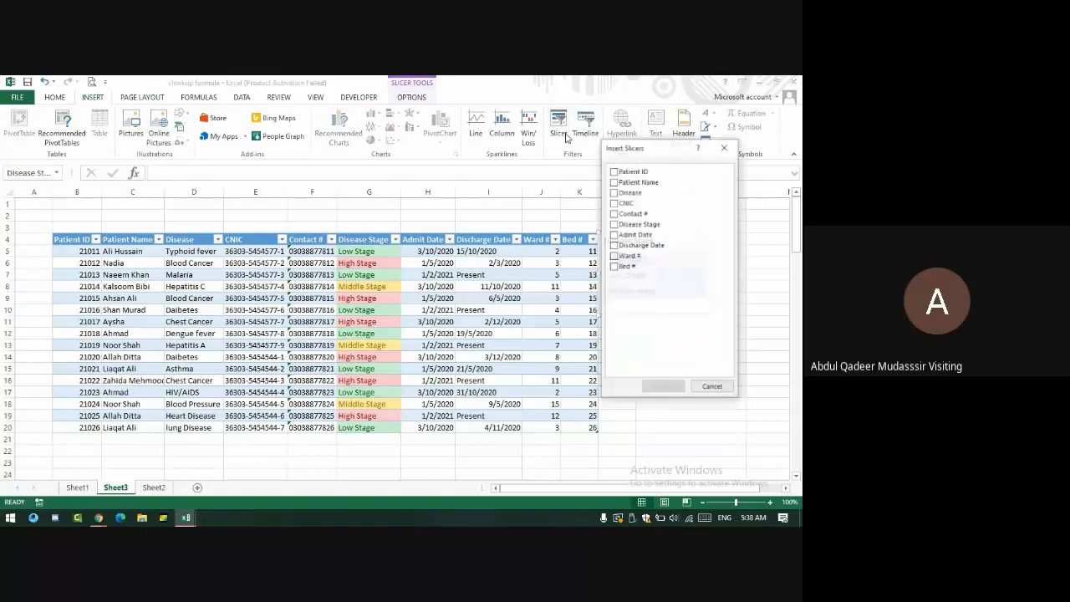
click(615, 257)
click(663, 389)
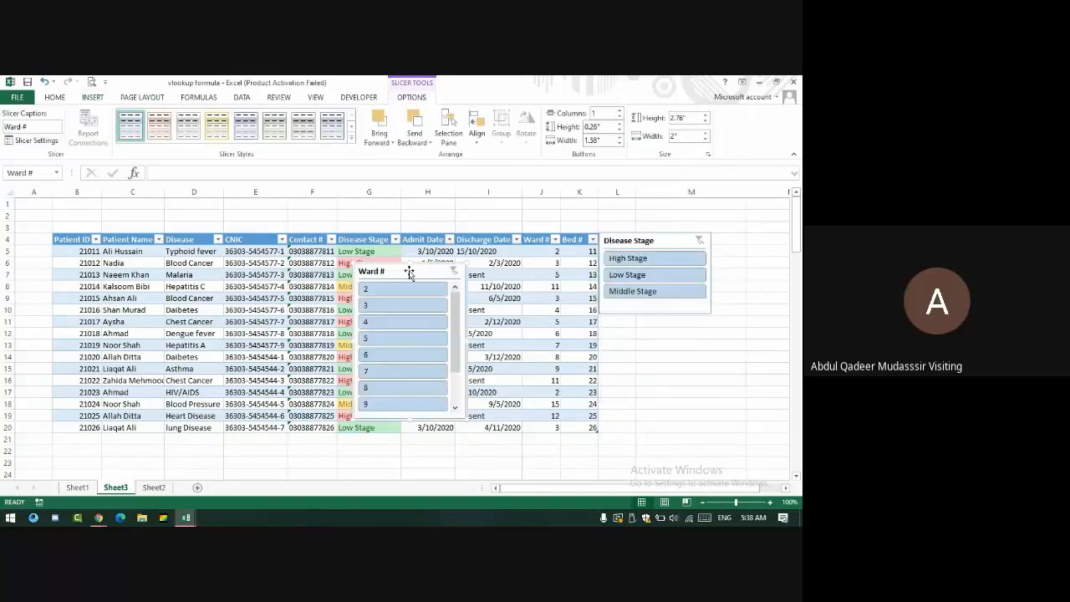
drag(409, 272, 680, 234)
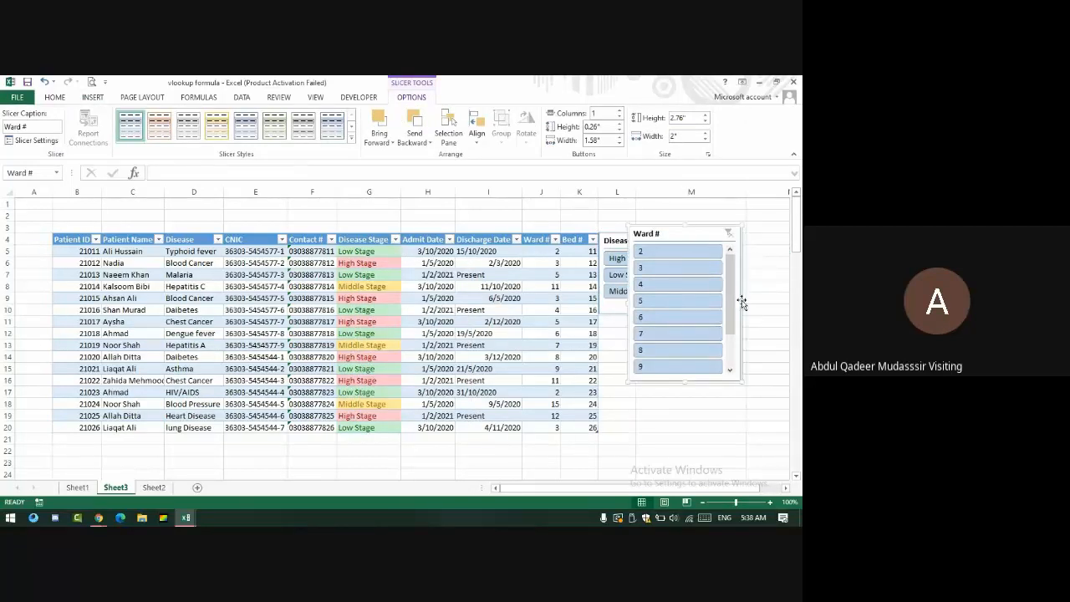
drag(742, 301, 686, 306)
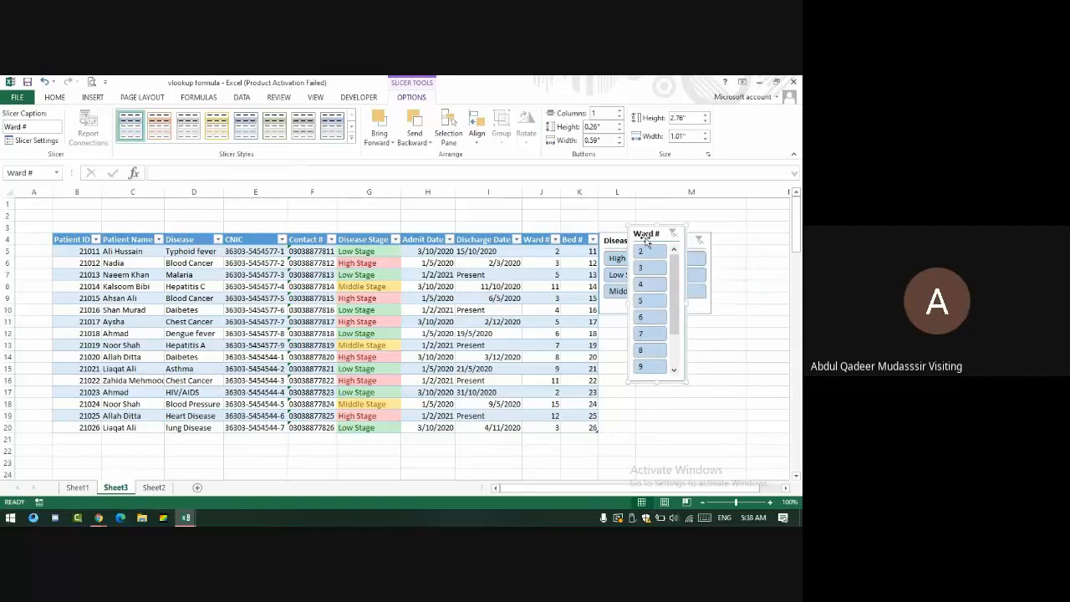
drag(650, 233, 734, 241)
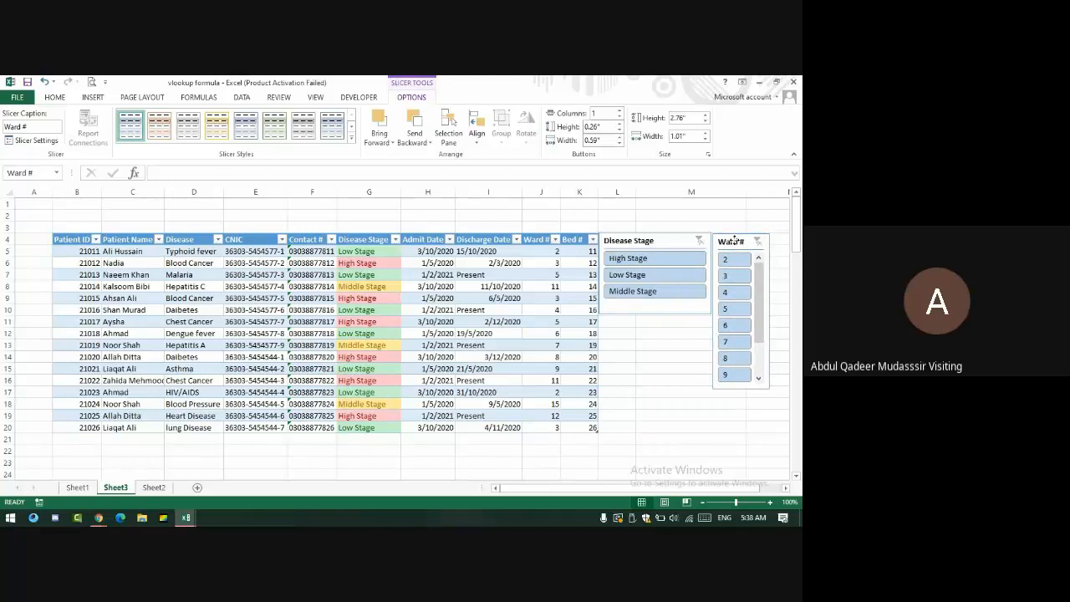
Step: Filter the patient table to High Stage patients in wards 3, 5 and 8 with both slicers, and clear both filters
click(651, 259)
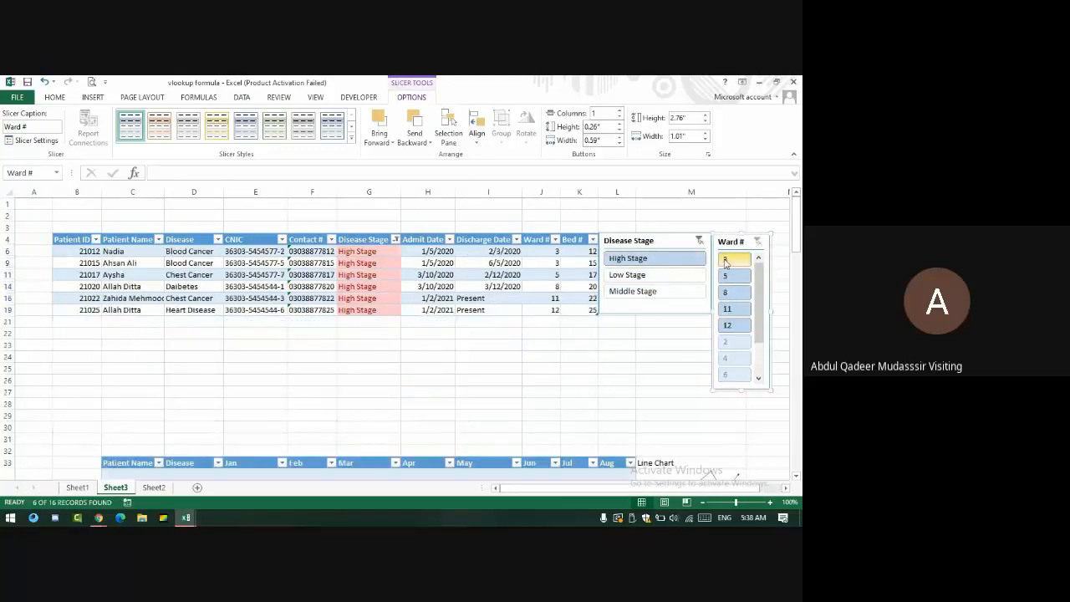
click(725, 260)
ctrl+click(725, 275)
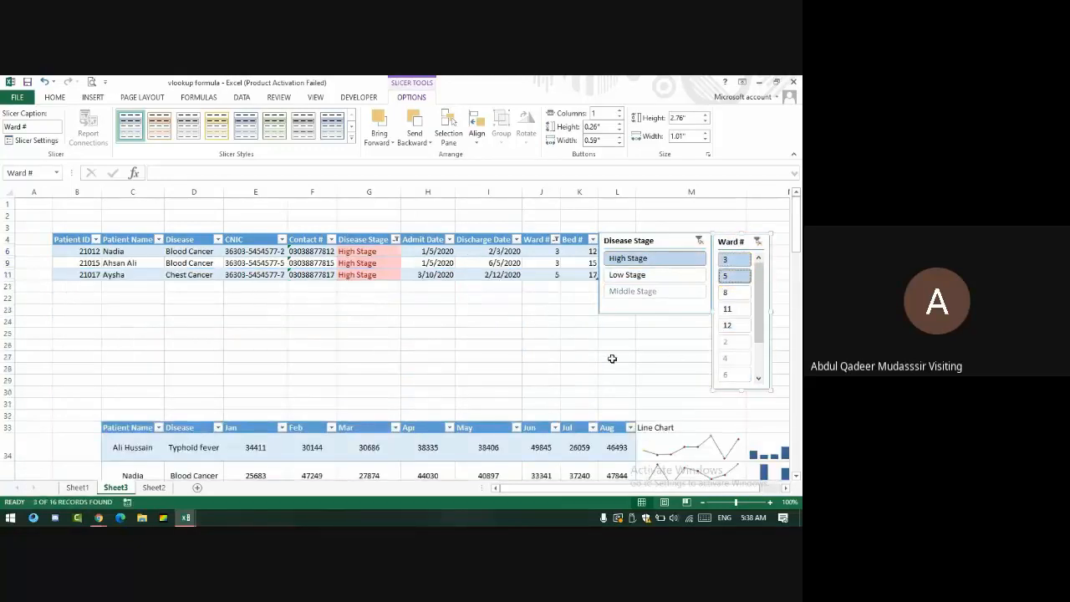
ctrl+click(732, 295)
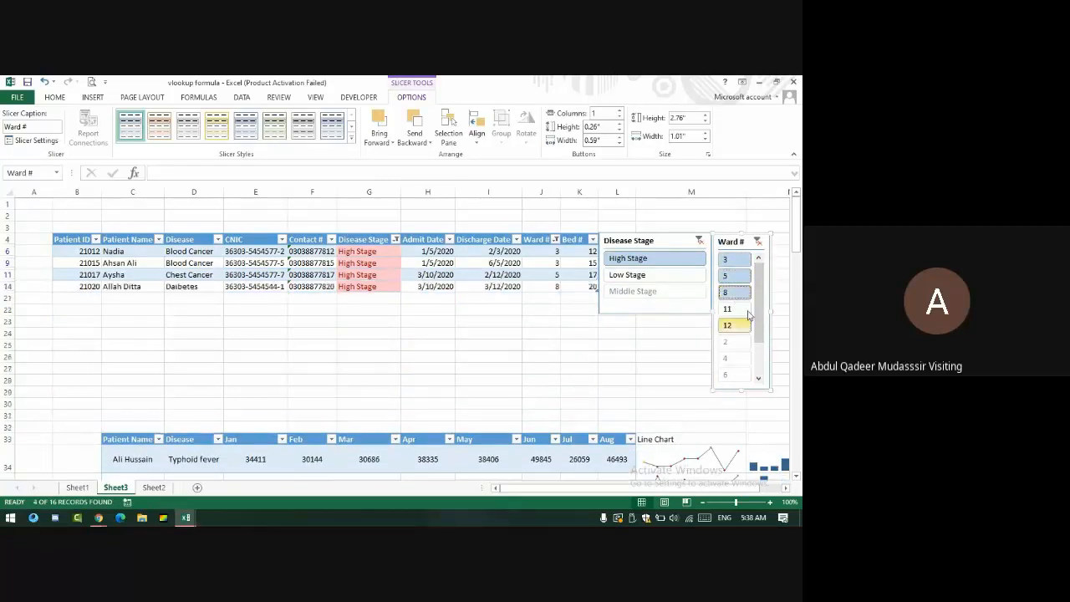
click(759, 242)
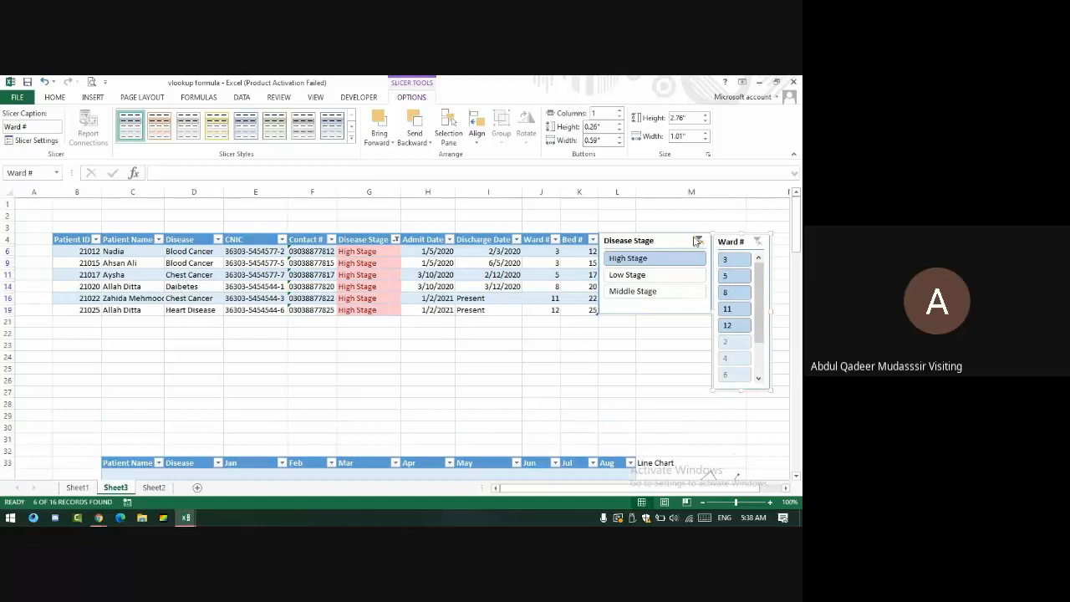
click(697, 242)
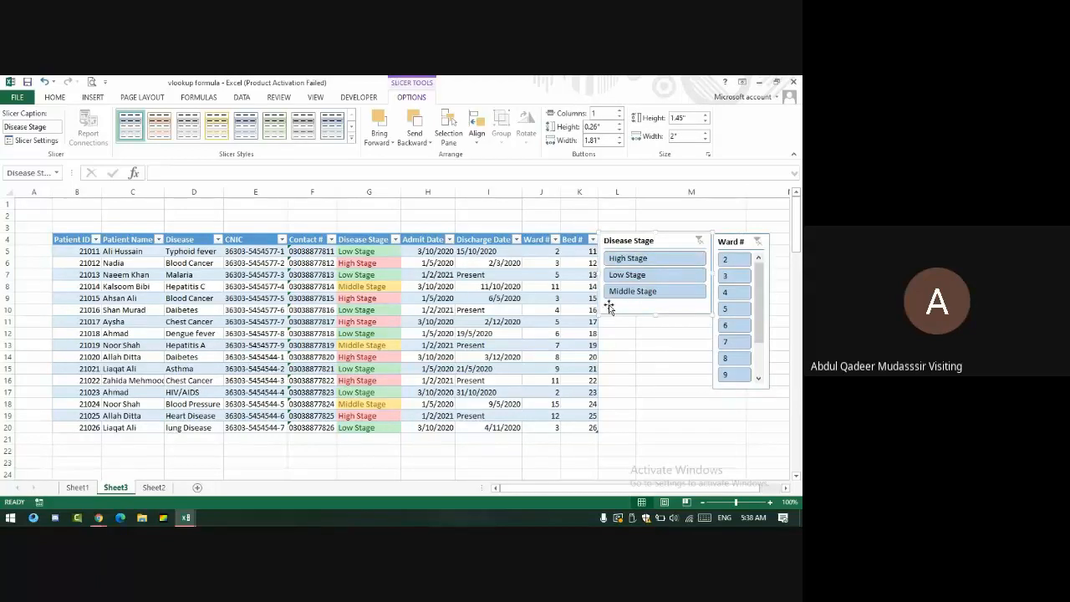
Step: Delete the Disease Stage and Ward # slicers from Sheet3
key(Delete)
click(731, 241)
key(Delete)
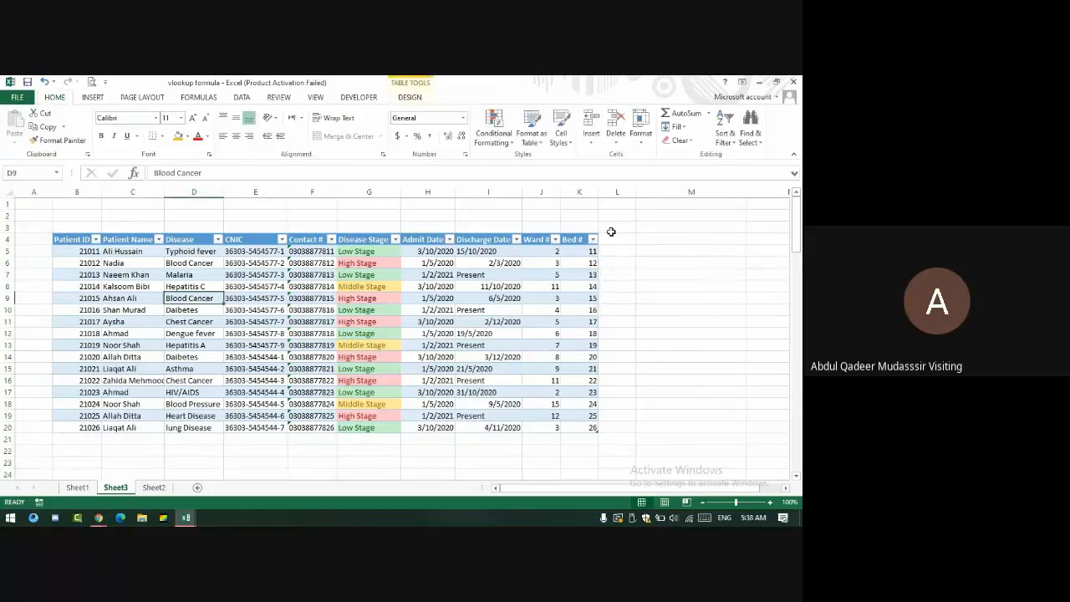
Step: Examine the line, column and win/loss sparklines next to the monthly patient table on Sheet3, from row 34 to row 49
click(615, 241)
drag(615, 241, 746, 239)
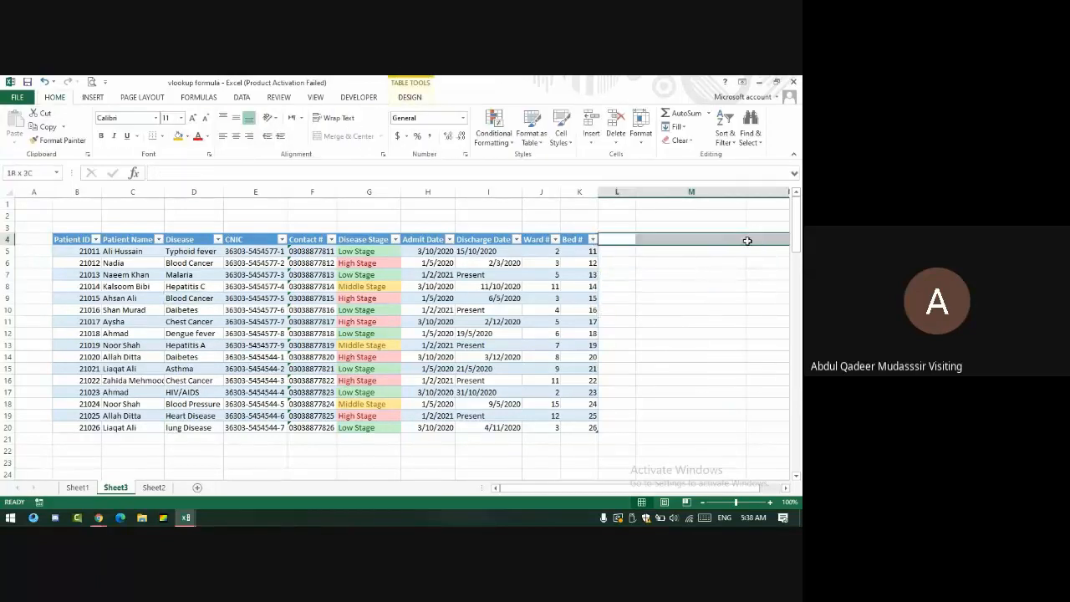
click(95, 99)
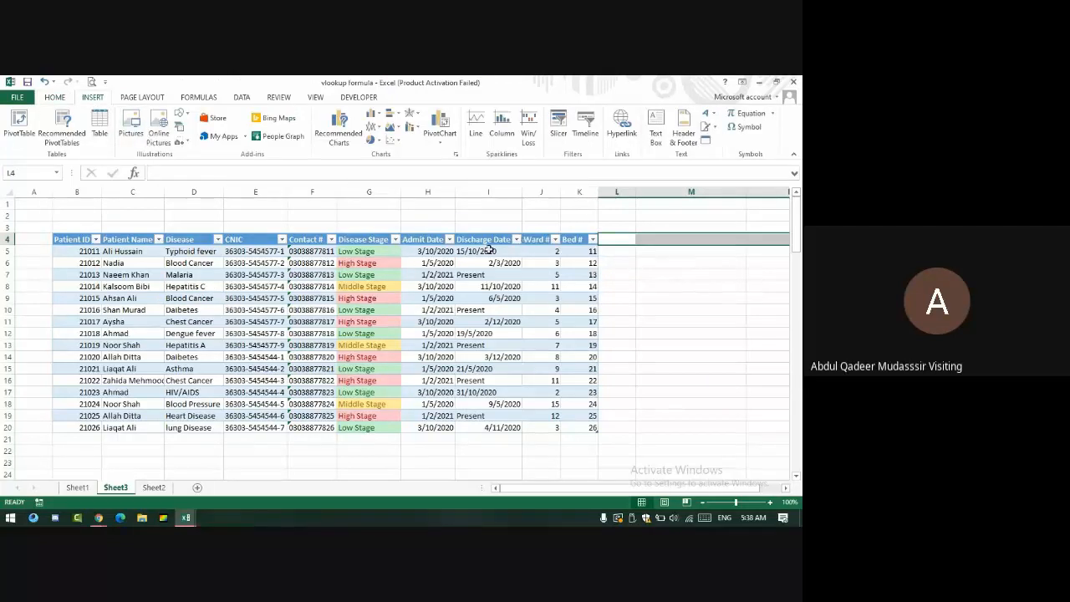
scroll(502, 301, down, 7)
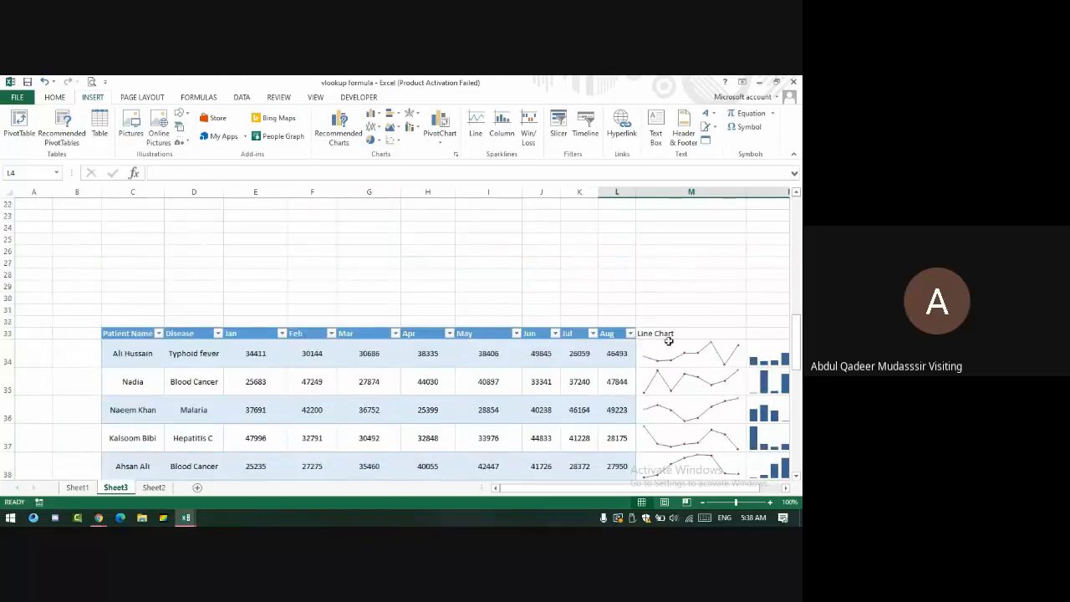
click(657, 352)
key(Right)
key(Right)
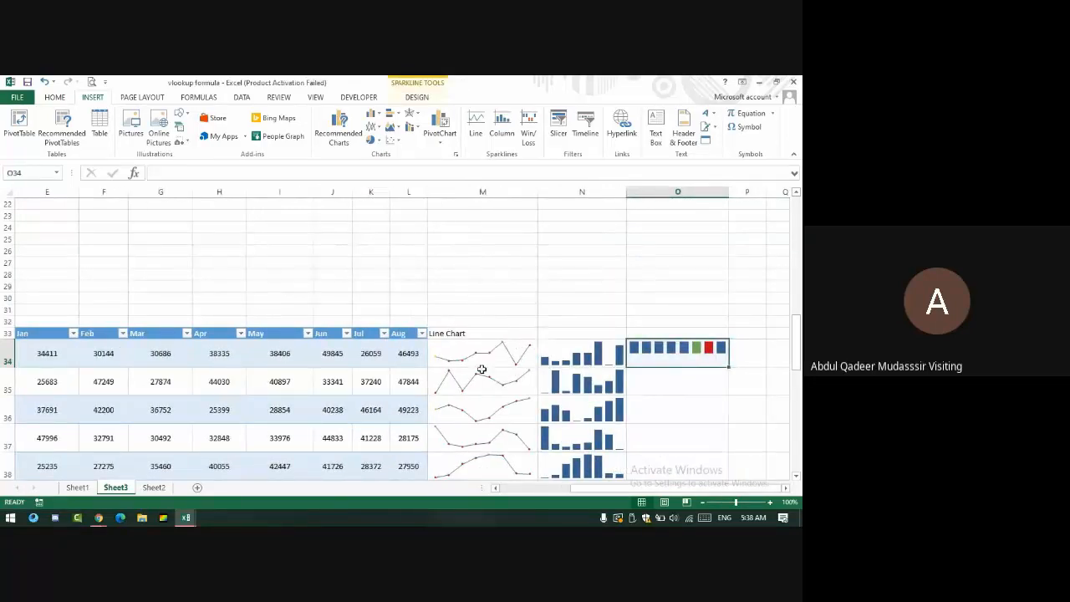
scroll(481, 370, down, 6)
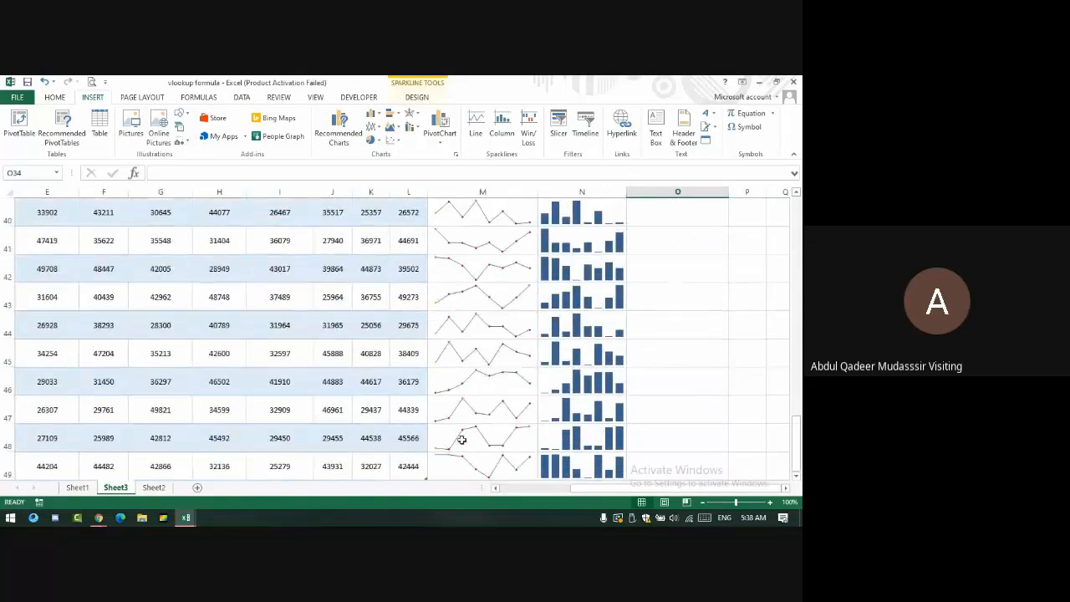
scroll(428, 452, down, 3)
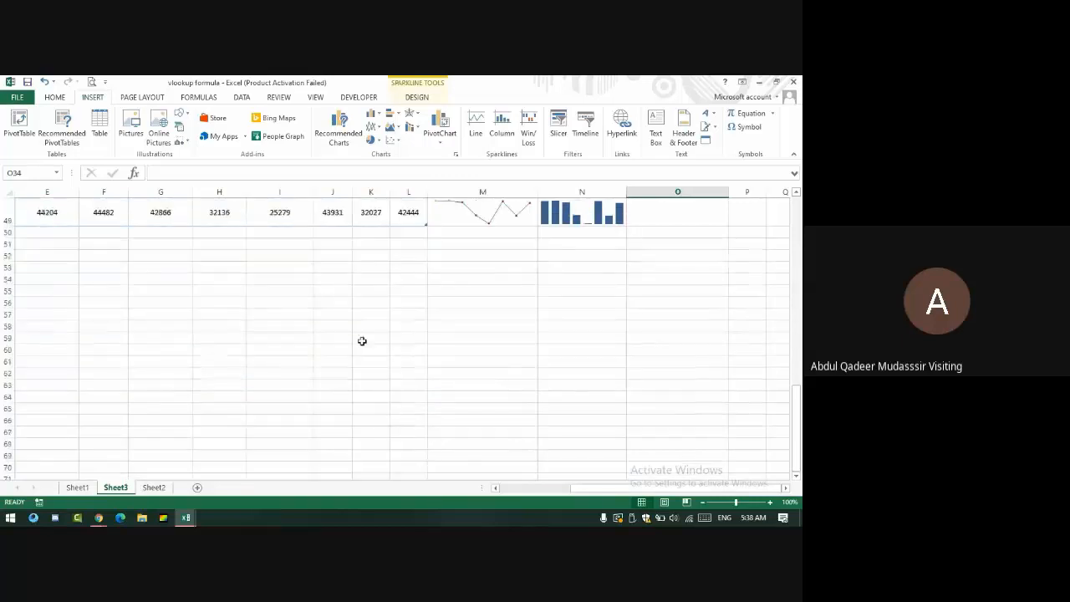
scroll(363, 341, up, 8)
key(Home)
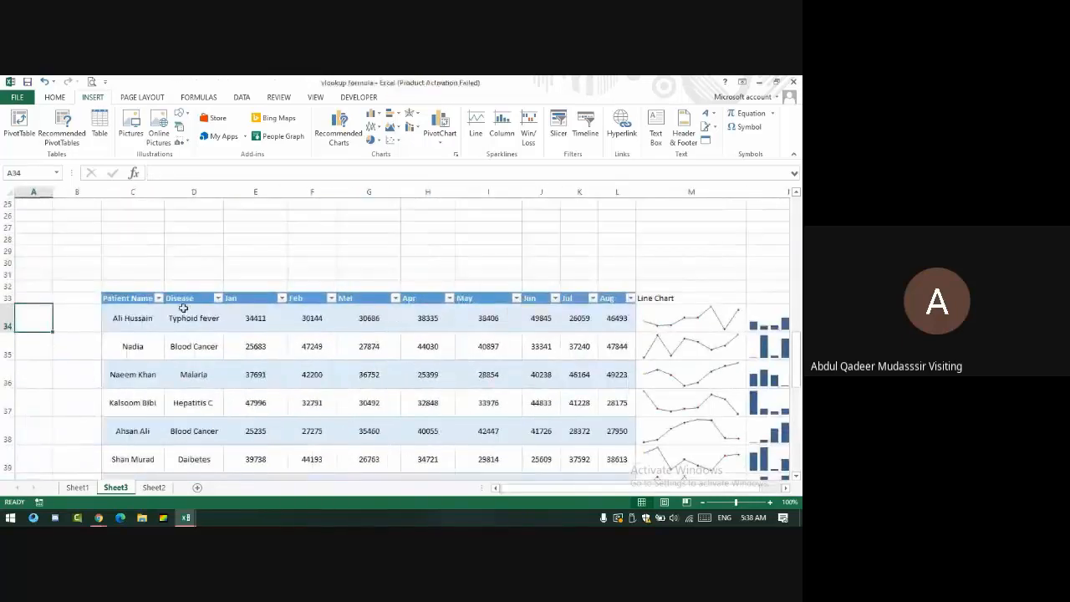
Step: Try a 2-D clustered column chart of the January to August values in E34:L49, widen it, and delete it
drag(255, 318, 617, 441)
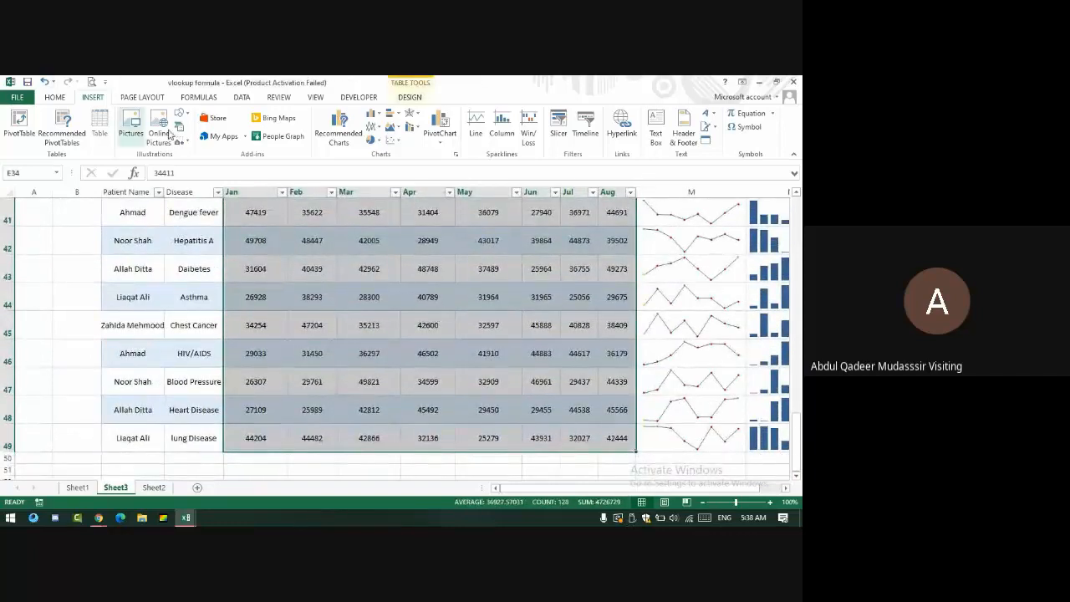
click(374, 113)
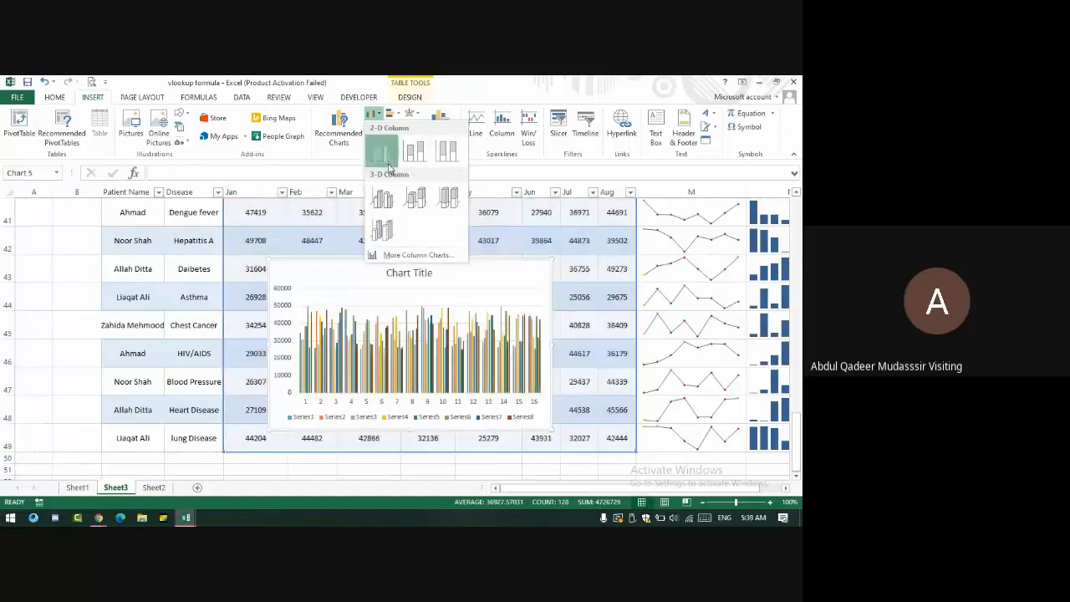
click(388, 167)
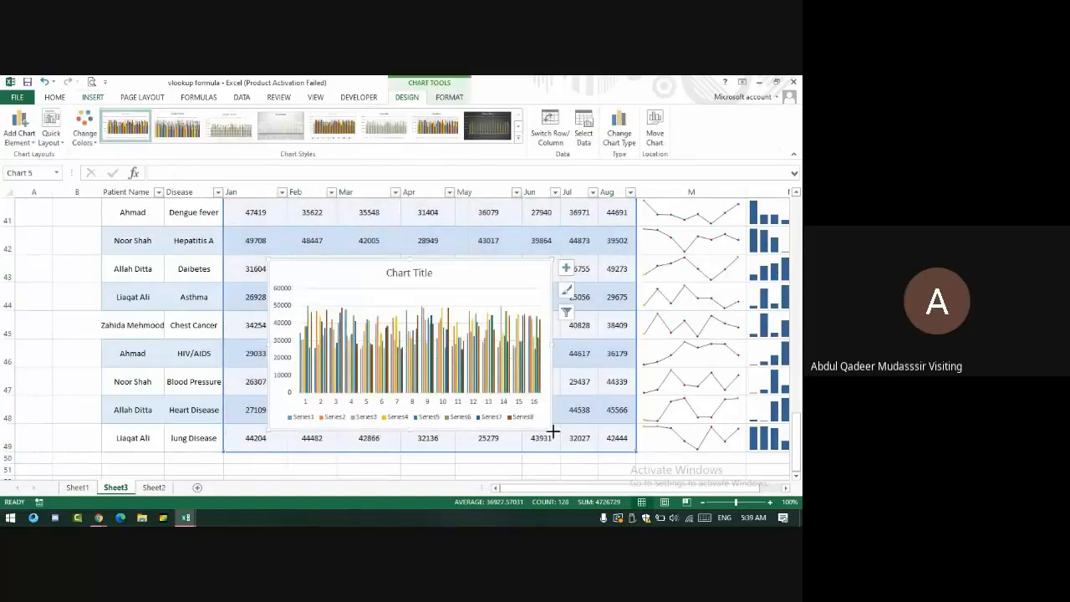
drag(553, 430, 706, 437)
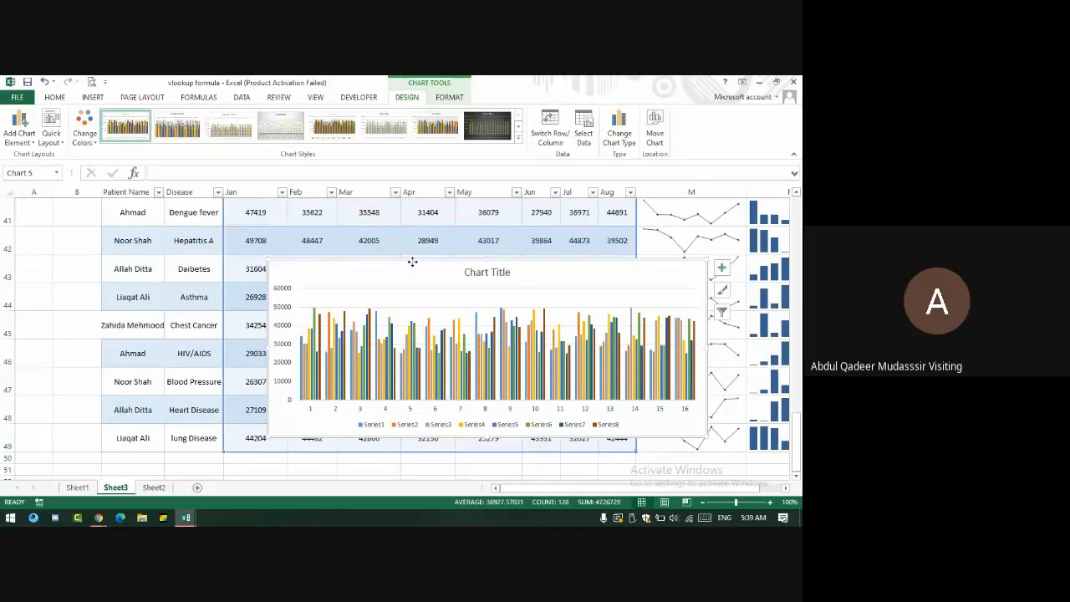
key(Delete)
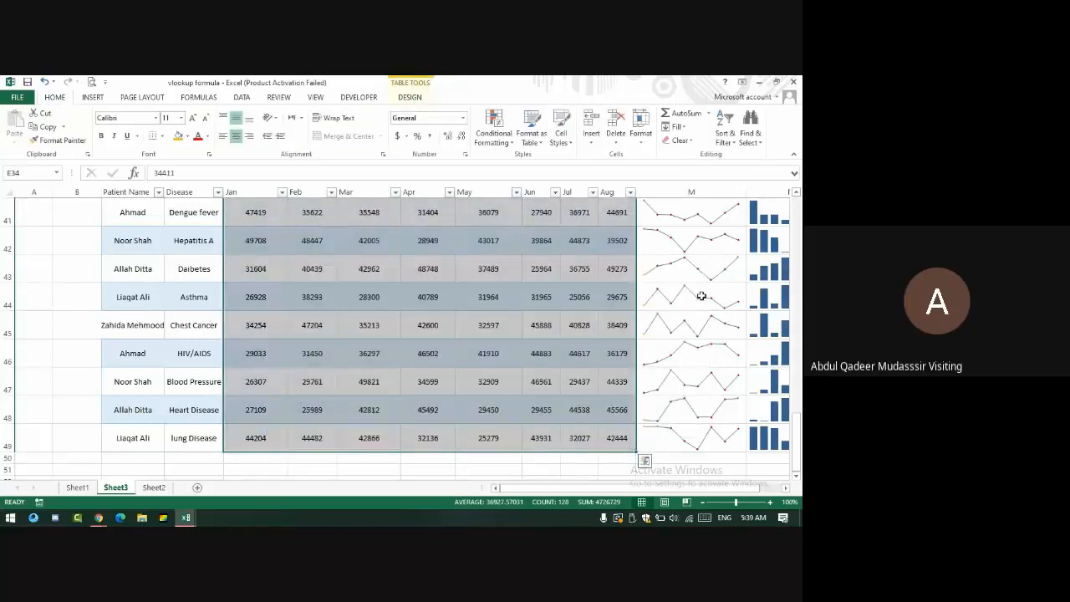
Step: Compare the line sparklines in column M with the column sparklines in column N of the monthly table
scroll(700, 284, up, 4)
drag(700, 267, 580, 506)
click(593, 459)
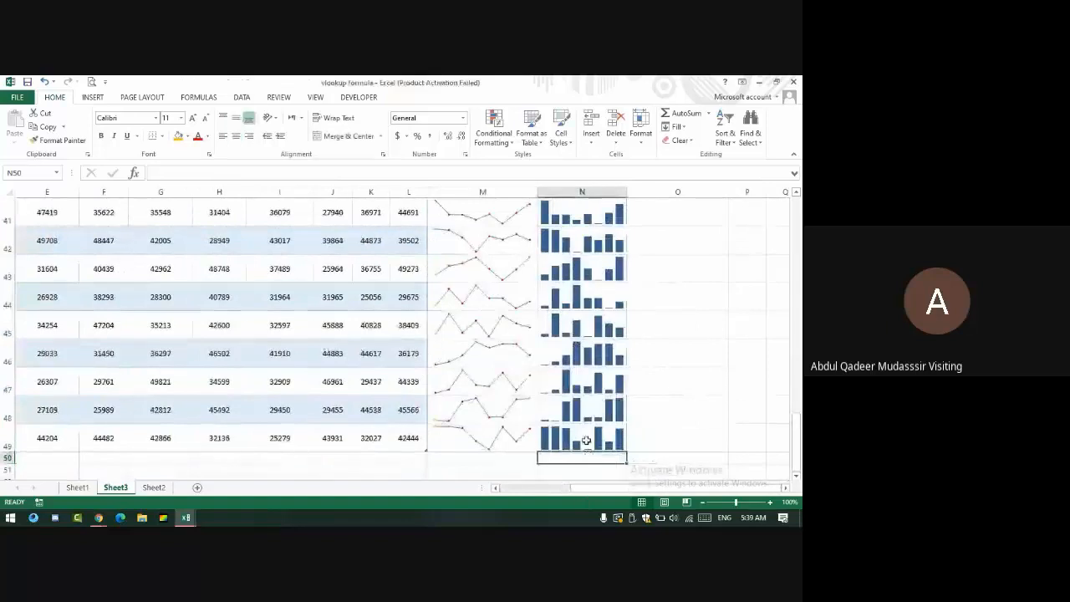
drag(586, 441, 468, 292)
click(472, 294)
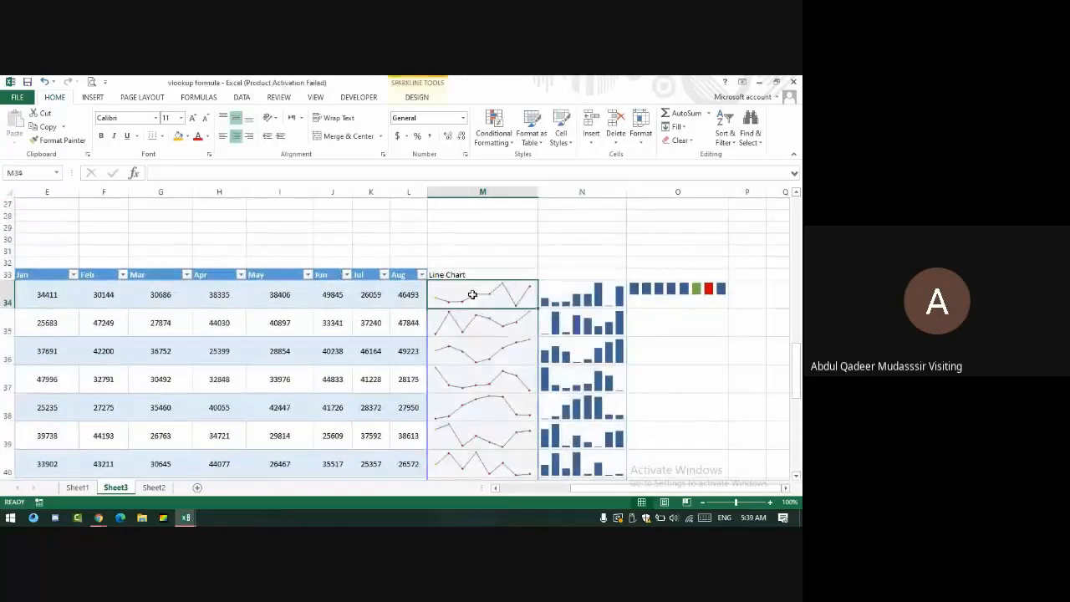
click(470, 332)
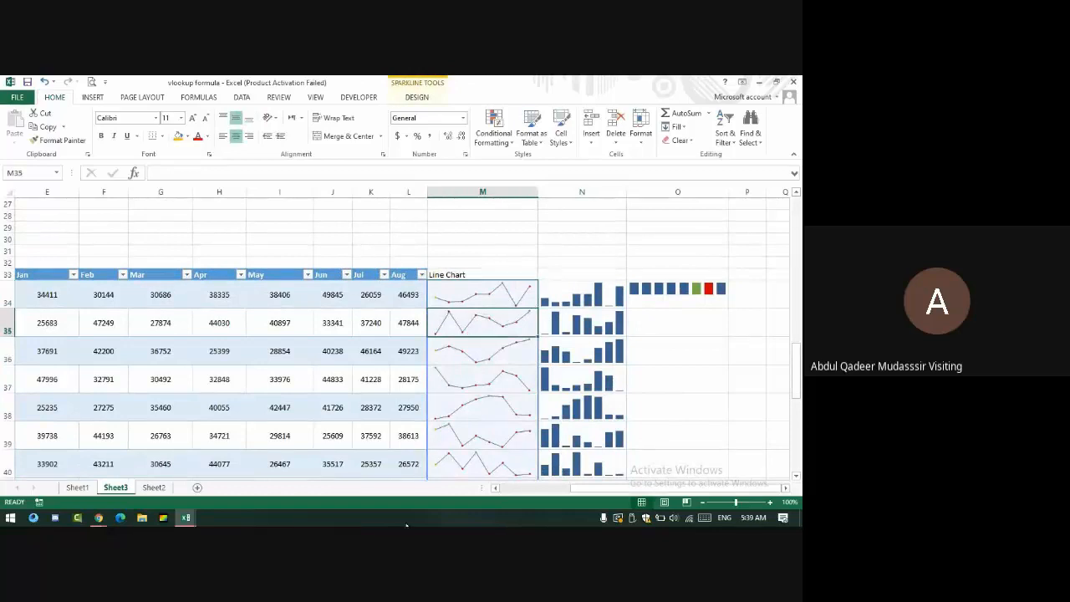
Step: Check the students' questions in the Google Meet chat and return to Excel to locate the Table command
key(alt+Tab)
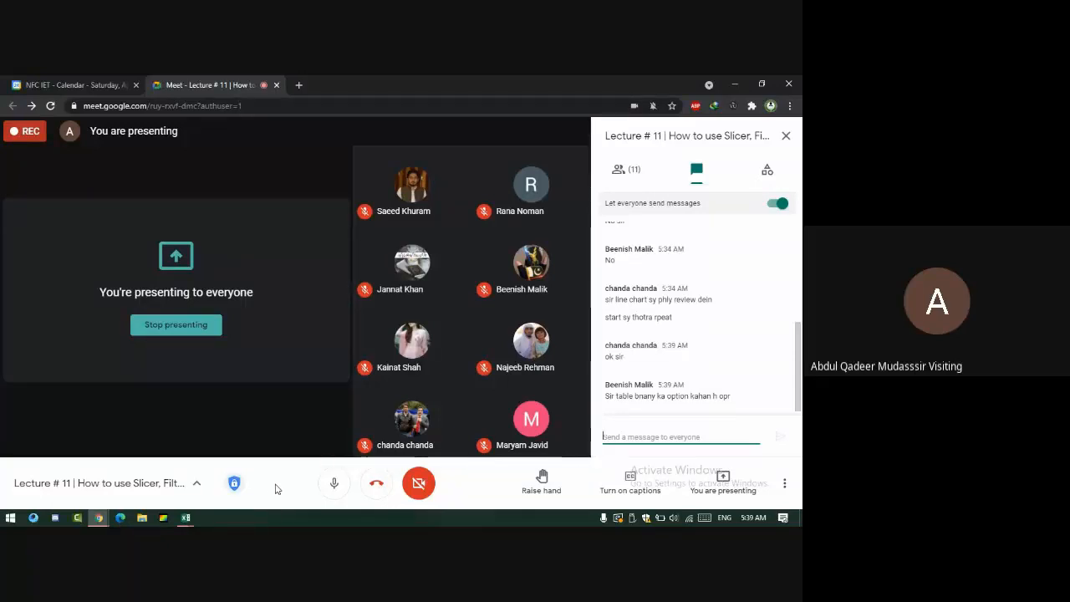
click(186, 517)
click(278, 248)
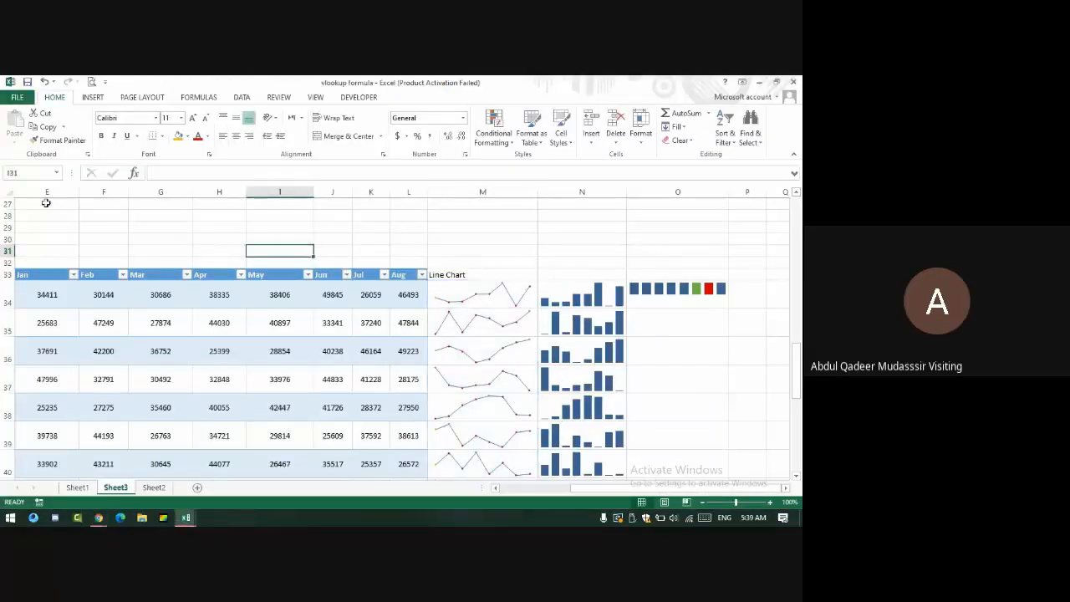
click(91, 100)
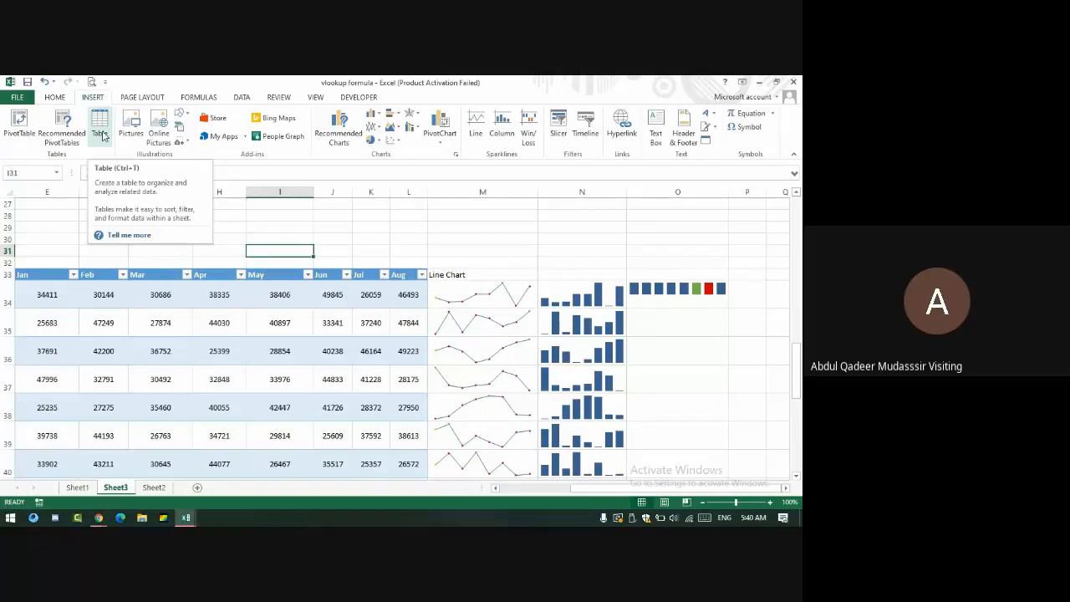
Step: Switch to Google Meet, close the chat and activities panels, and stop presenting the screen
key(alt+Tab)
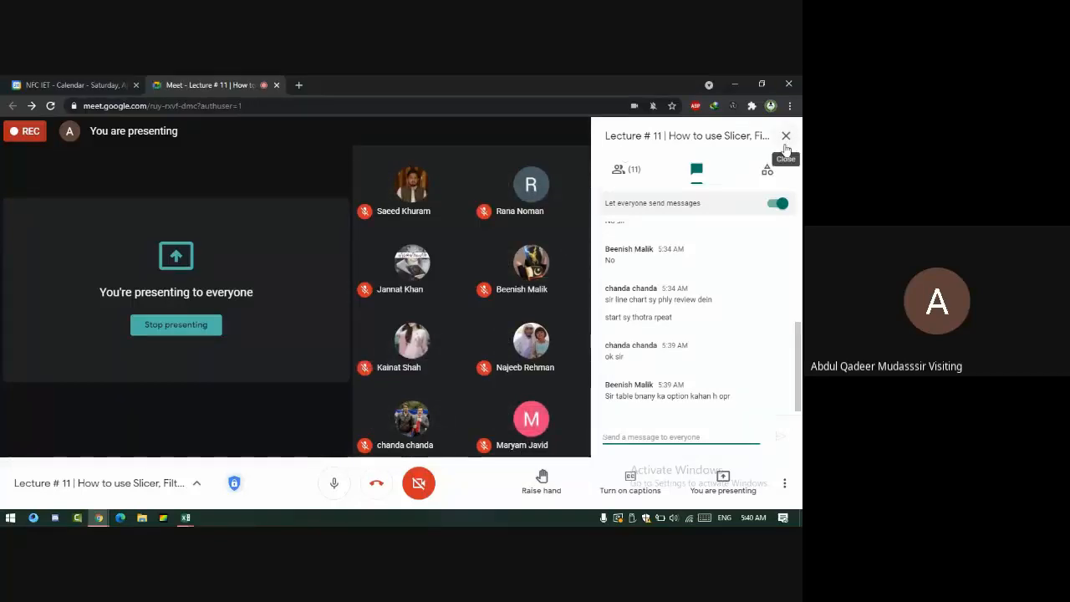
click(786, 136)
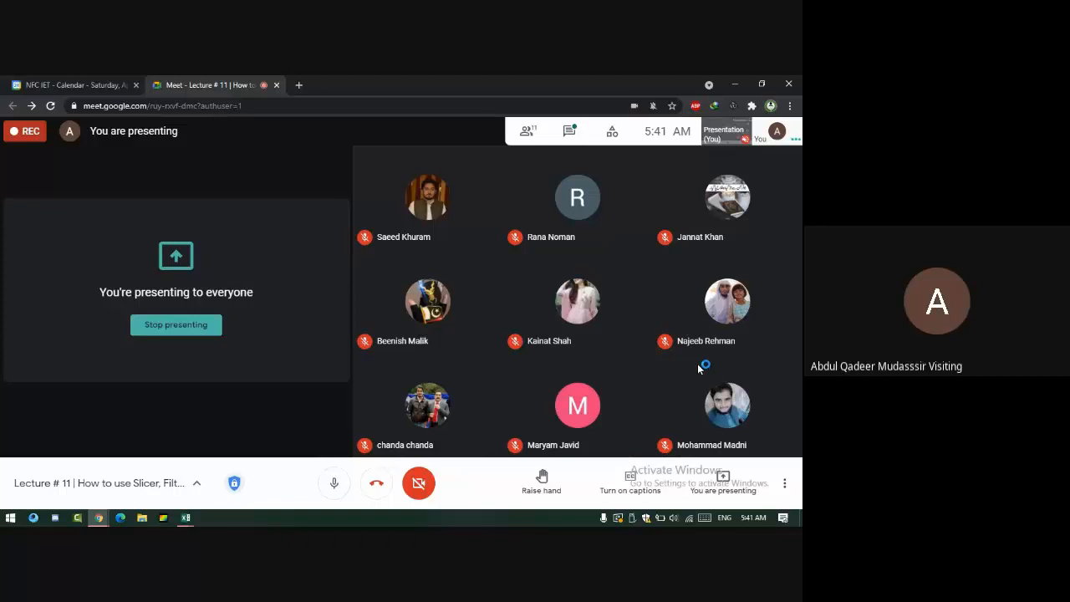
click(612, 132)
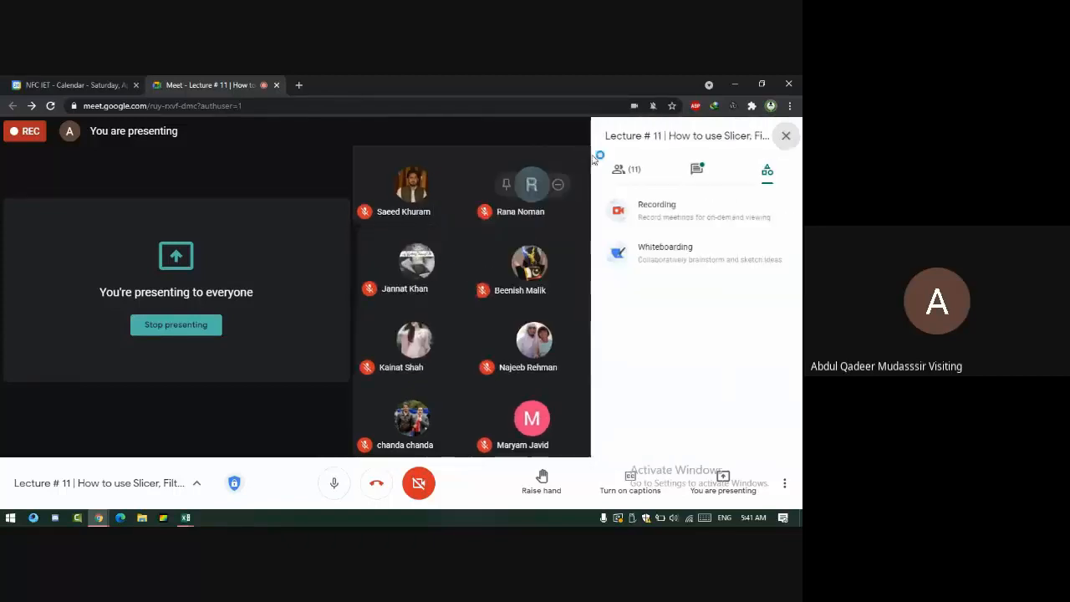
click(786, 136)
mouse_move(617, 318)
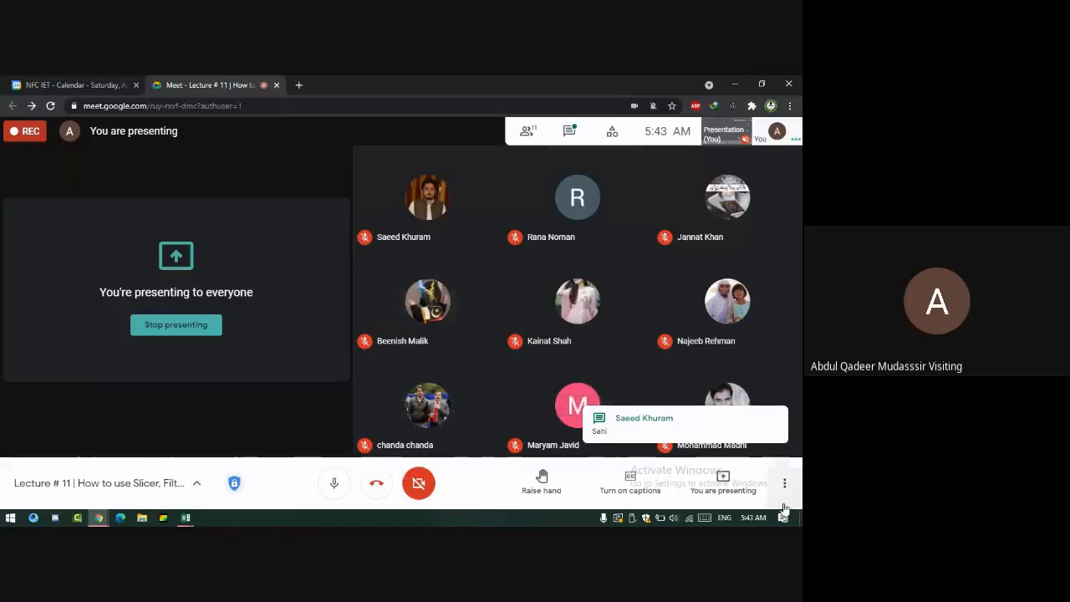
click(193, 325)
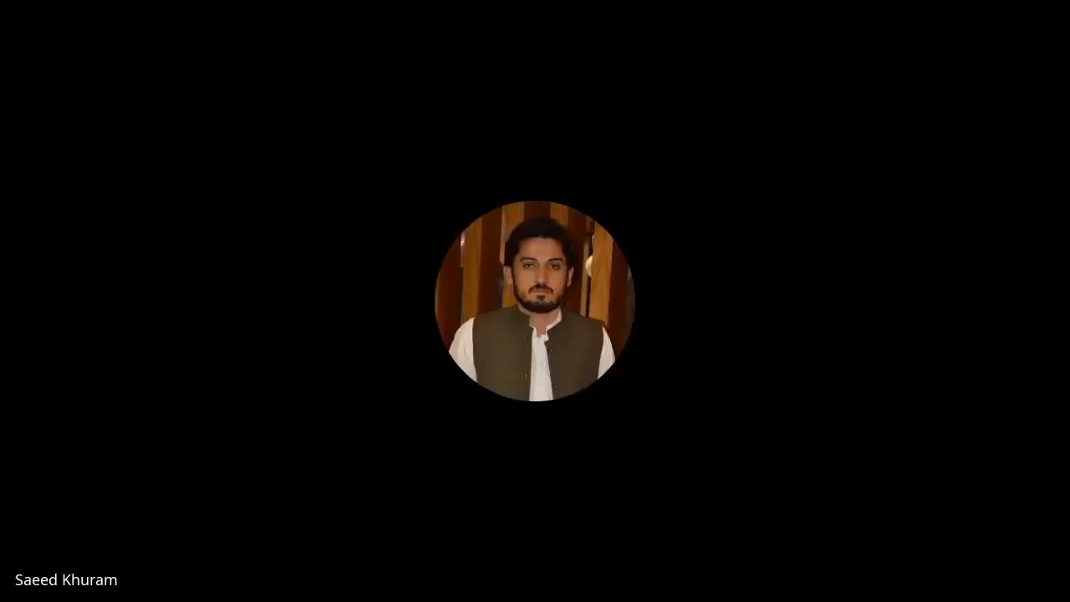